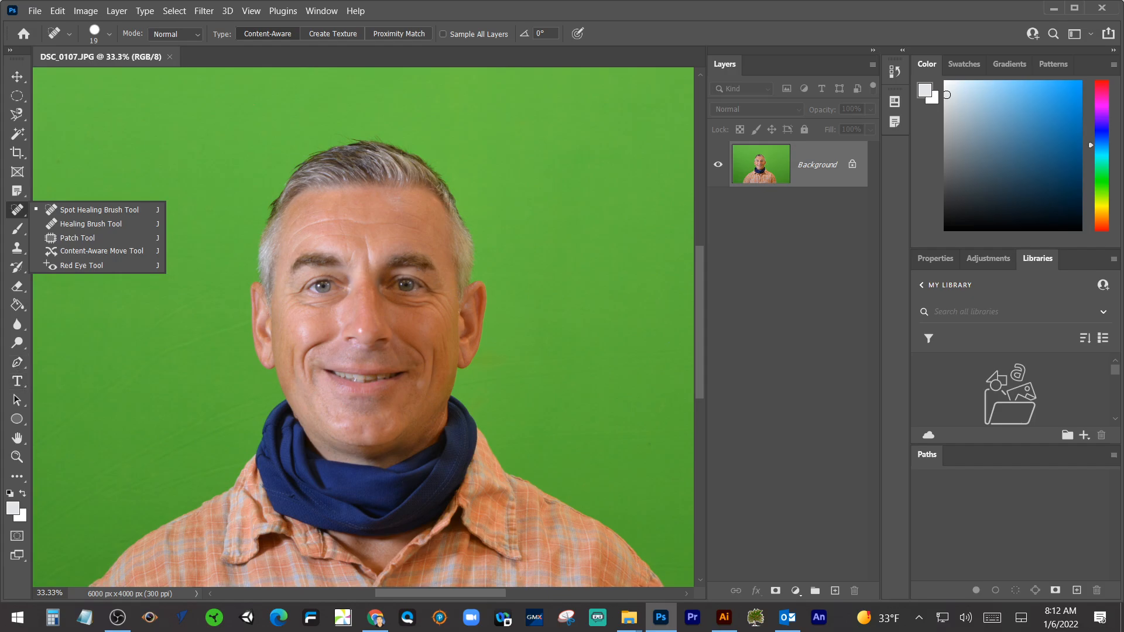
Clone nearby cheek skin over the left corner of the mouth using the Clone Stamp tool with a 35 px soft brush.
key("s")
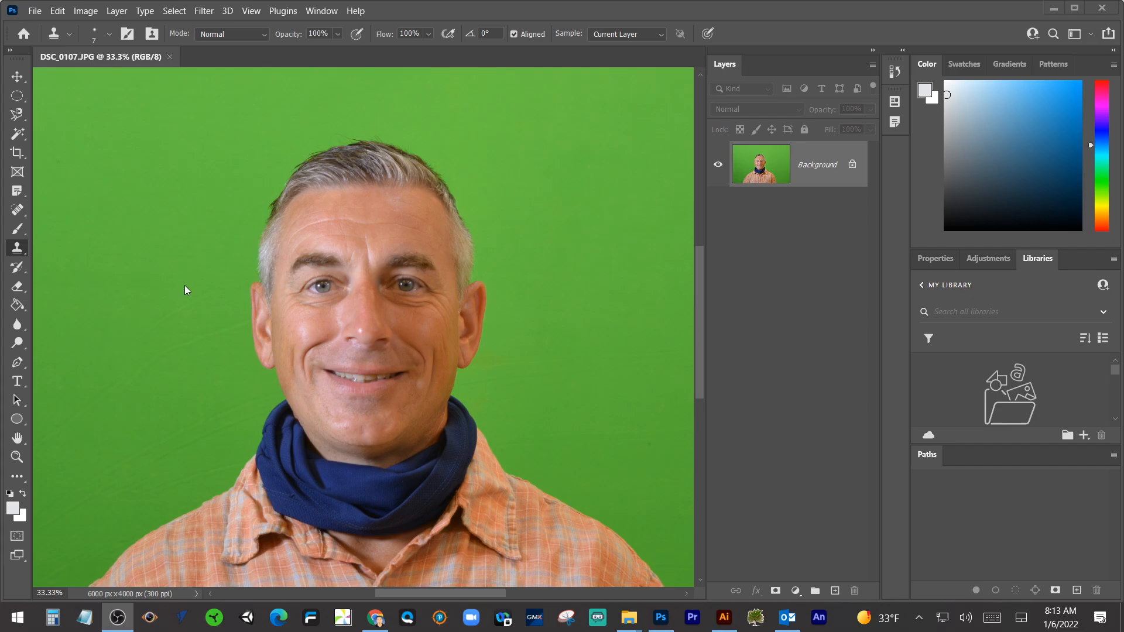
left_click(18, 248)
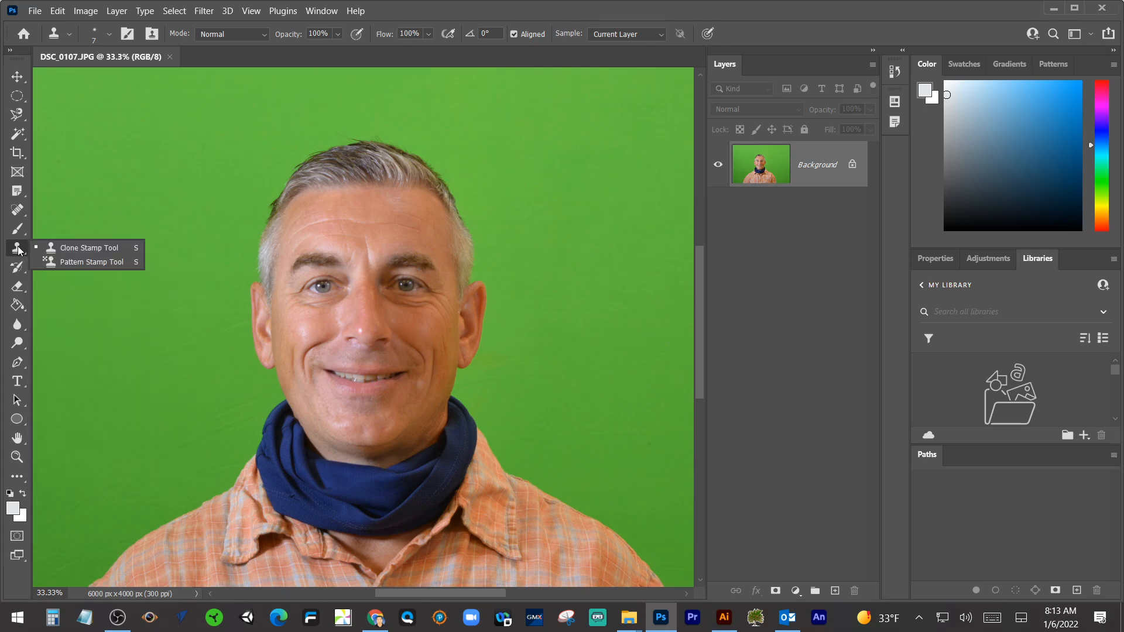
left_click(53, 251)
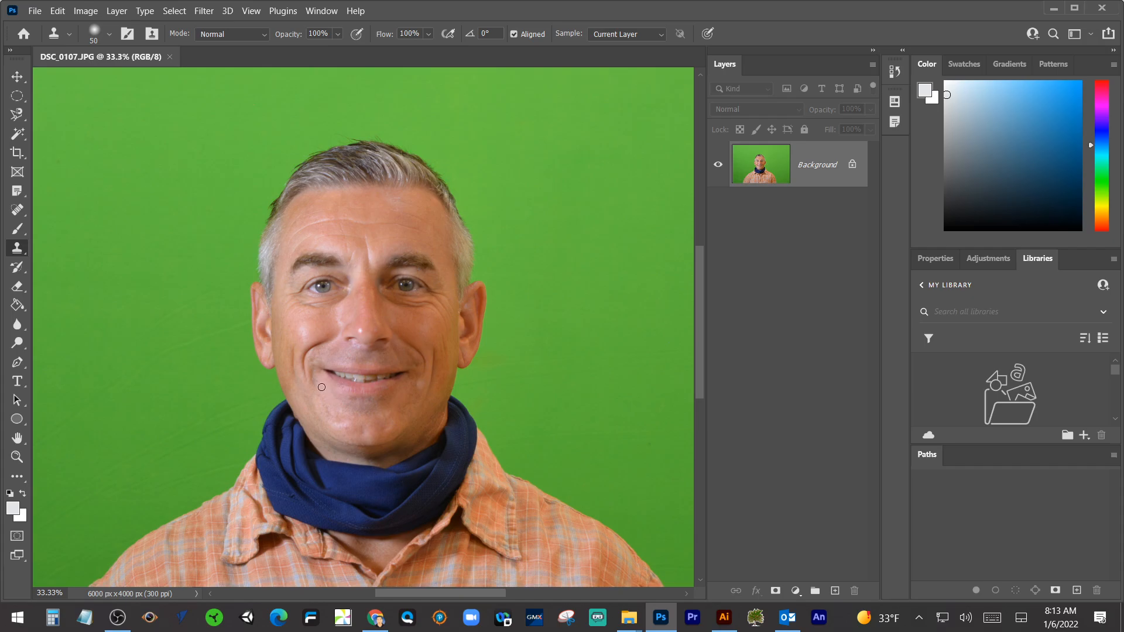
scroll(332, 392, "up", 5)
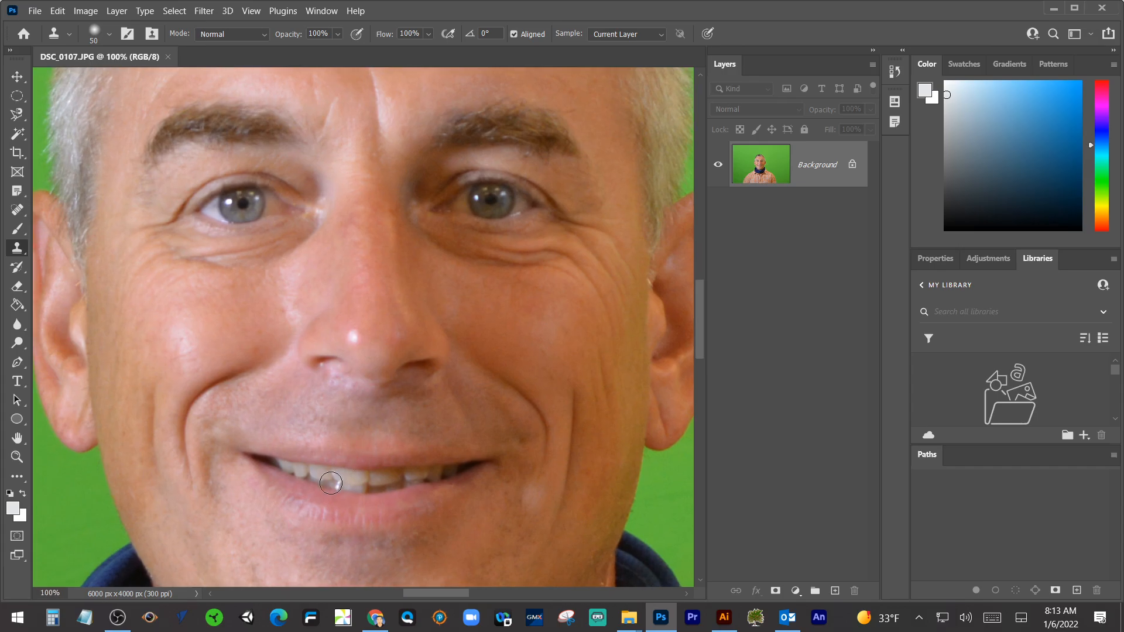
left_click_drag(330, 483, 308, 371)
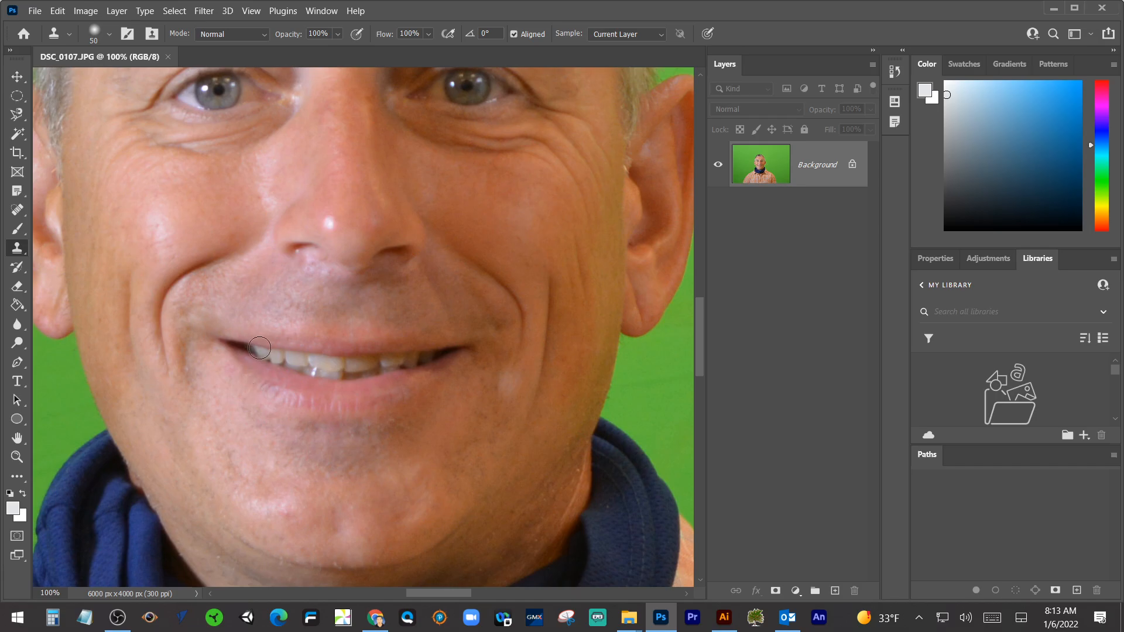
key("bracketleft")
key("bracketleft")
key("alt")
left_click(232, 375, "alt")
key("alt")
left_click(217, 374, "alt")
key("alt")
key("alt")
key("alt")
left_click(211, 371, "alt")
mouse_move(233, 355)
left_mouse_down()
mouse_move(249, 348)
mouse_move(241, 364)
mouse_move(278, 387)
mouse_move(234, 362)
mouse_move(274, 372)
mouse_move(241, 346)
mouse_move(231, 369)
mouse_move(218, 358)
mouse_move(225, 340)
mouse_move(269, 326)
mouse_move(251, 316)
left_mouse_up()
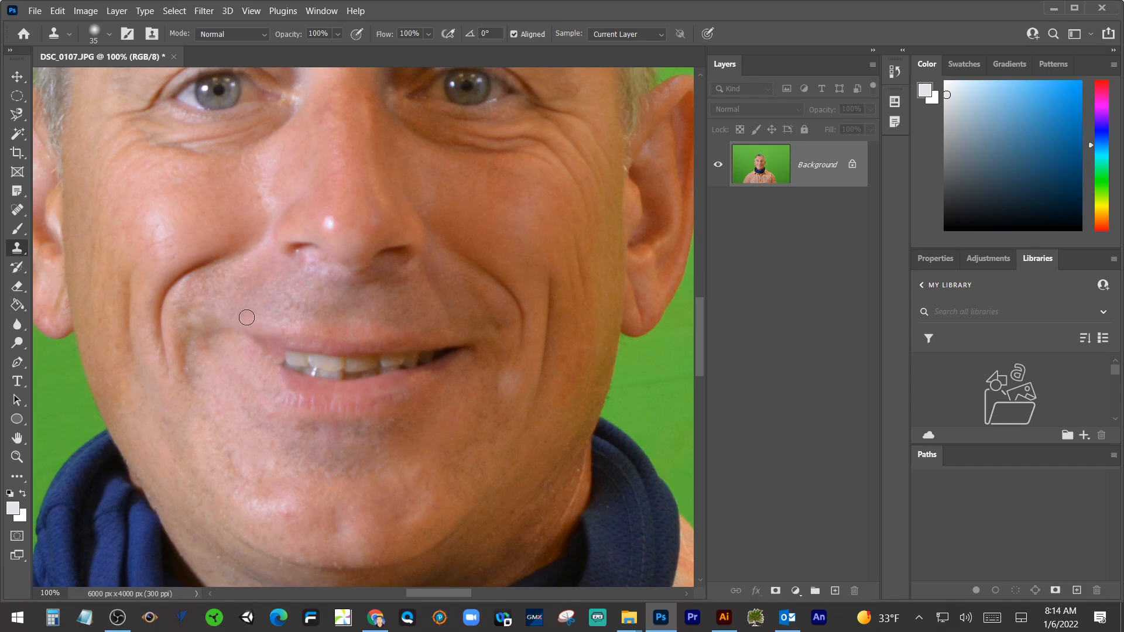
Clone skin from around the mouth over its left edge and along the upper lip.
left_click(265, 309, "alt")
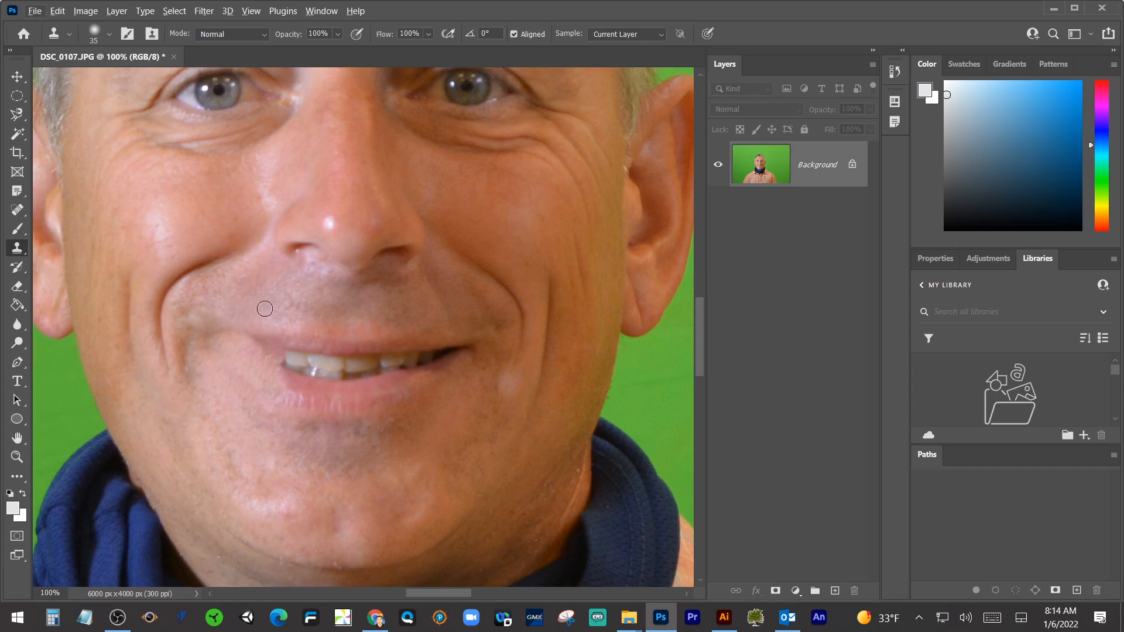
left_click(248, 367, "alt")
mouse_move(268, 348)
left_mouse_down()
mouse_move(249, 347)
mouse_move(248, 372)
left_mouse_up()
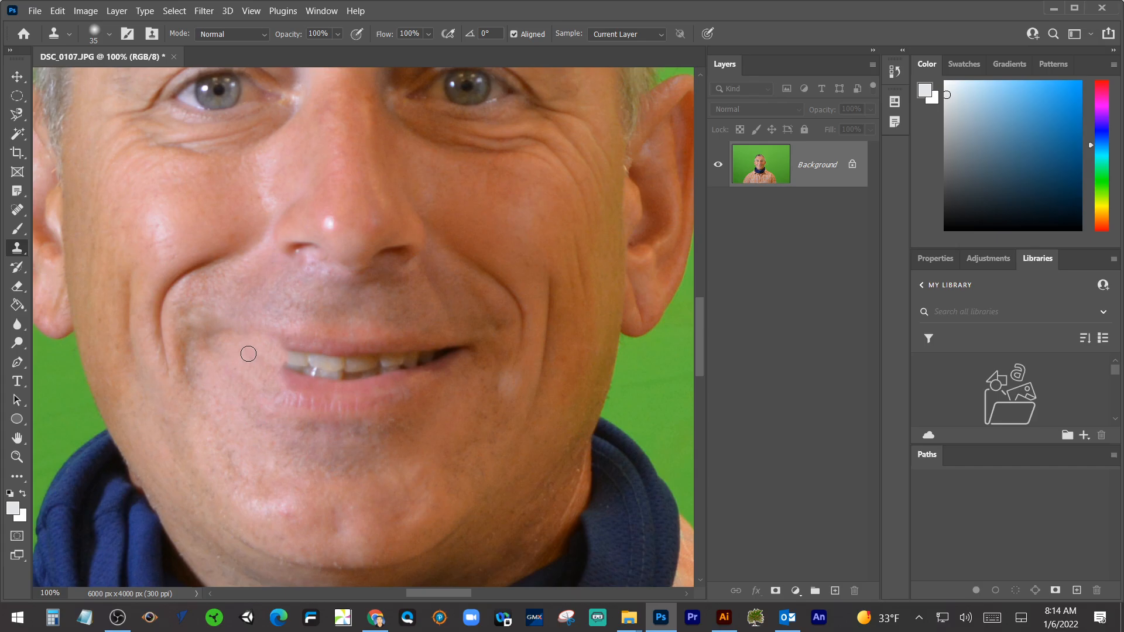
left_click(300, 347)
left_click(292, 312, "alt")
mouse_move(290, 335)
left_mouse_down()
mouse_move(316, 340)
mouse_move(271, 333)
mouse_move(332, 339)
mouse_move(284, 344)
mouse_move(380, 344)
mouse_move(326, 345)
mouse_move(353, 348)
left_mouse_up()
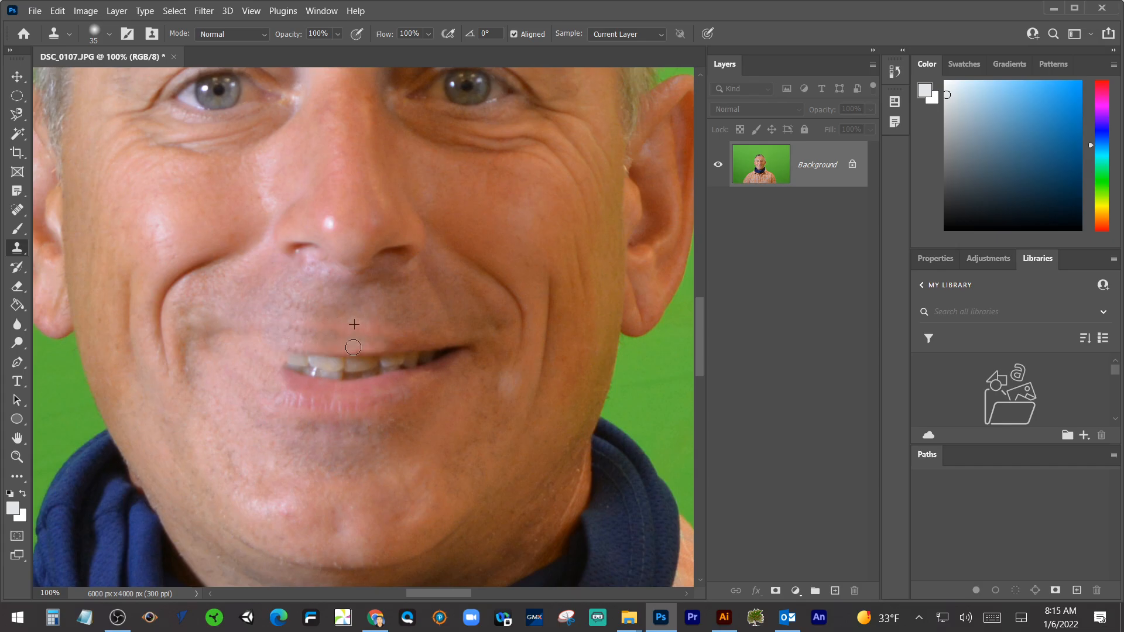
left_click(377, 317, "alt")
mouse_move(376, 340)
left_mouse_down()
mouse_move(333, 346)
mouse_move(363, 349)
mouse_move(309, 353)
left_mouse_up()
Clone skin over the left teeth and the left part of the lower lip, resampling from the surrounding skin.
left_click(356, 328, "alt")
left_click(302, 291, "alt")
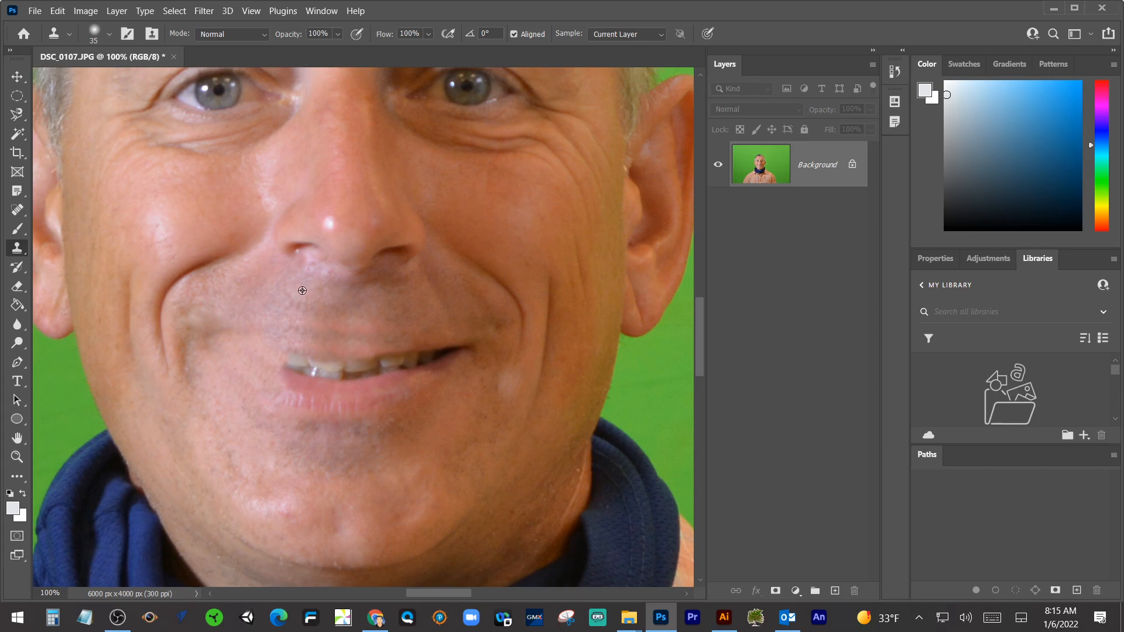
mouse_move(298, 306)
left_mouse_down()
mouse_move(338, 327)
mouse_move(220, 325)
mouse_move(238, 334)
mouse_move(200, 369)
mouse_move(204, 336)
mouse_move(222, 334)
mouse_move(204, 332)
mouse_move(193, 362)
mouse_move(209, 339)
left_mouse_up()
left_click(200, 368, "alt")
left_click(191, 349, "alt")
mouse_move(286, 406)
left_mouse_down()
mouse_move(334, 413)
mouse_move(306, 428)
mouse_move(325, 428)
left_mouse_up()
left_click(302, 431, "alt")
left_click(301, 446, "alt")
left_click(297, 326, "alt")
mouse_move(297, 348)
left_mouse_down()
mouse_move(323, 364)
mouse_move(297, 365)
mouse_move(323, 366)
left_mouse_up()
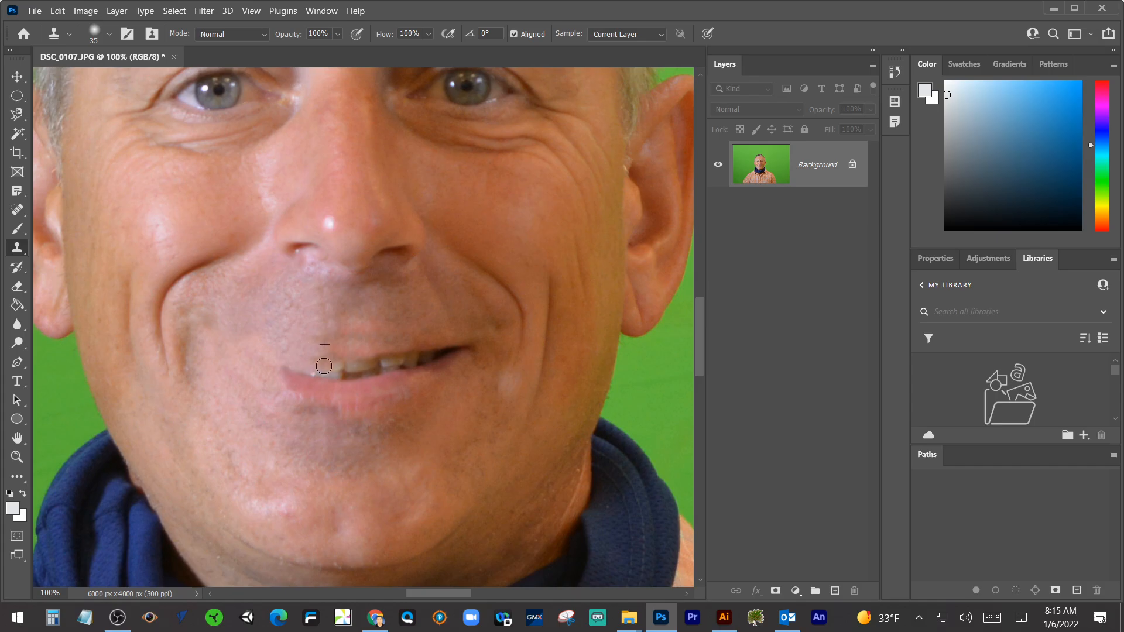
Clone skin from above the mouth over the middle teeth and the rest of the lower lip's left half.
key("alt")
left_click(370, 305, "alt")
mouse_move(362, 329)
left_mouse_down()
mouse_move(462, 349)
mouse_move(451, 371)
mouse_move(469, 361)
mouse_move(362, 391)
mouse_move(345, 412)
mouse_move(394, 412)
mouse_move(306, 399)
mouse_move(355, 394)
mouse_move(308, 379)
mouse_move(308, 369)
mouse_move(331, 374)
mouse_move(288, 376)
mouse_move(346, 383)
mouse_move(291, 371)
left_mouse_up()
left_click(414, 334, "alt")
left_click(306, 344, "alt")
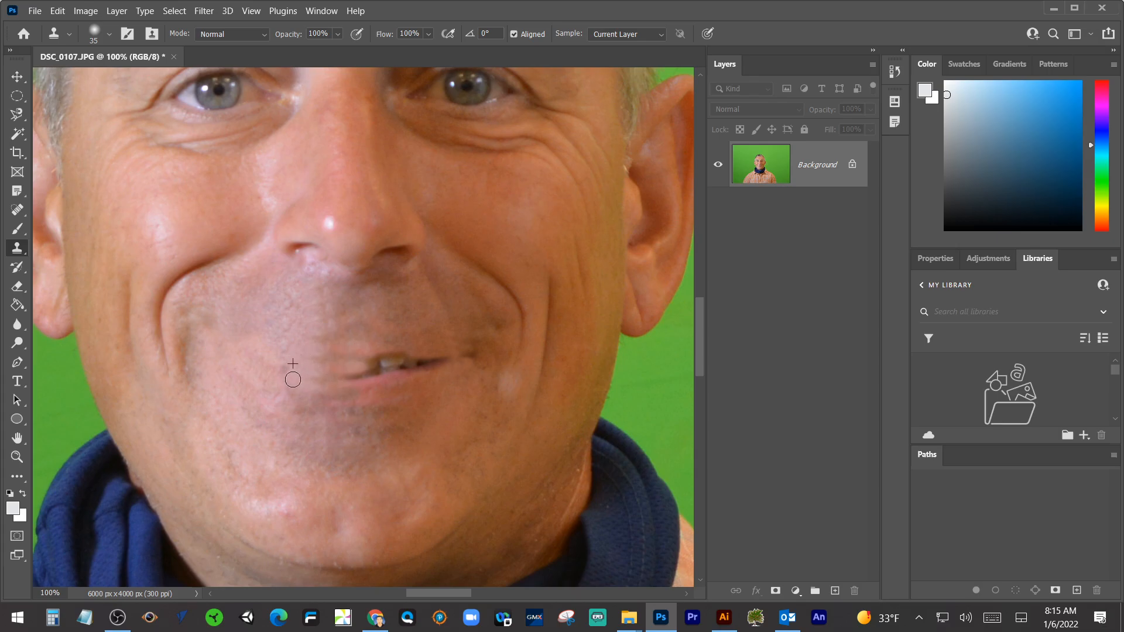
Clone skin over the remaining teeth and the right corner of the mouth.
left_click(366, 342, "alt")
mouse_move(362, 362)
left_mouse_down()
mouse_move(448, 354)
mouse_move(419, 360)
mouse_move(443, 362)
mouse_move(427, 367)
mouse_move(452, 356)
left_mouse_up()
left_click(381, 330, "alt")
left_click(470, 304, "alt")
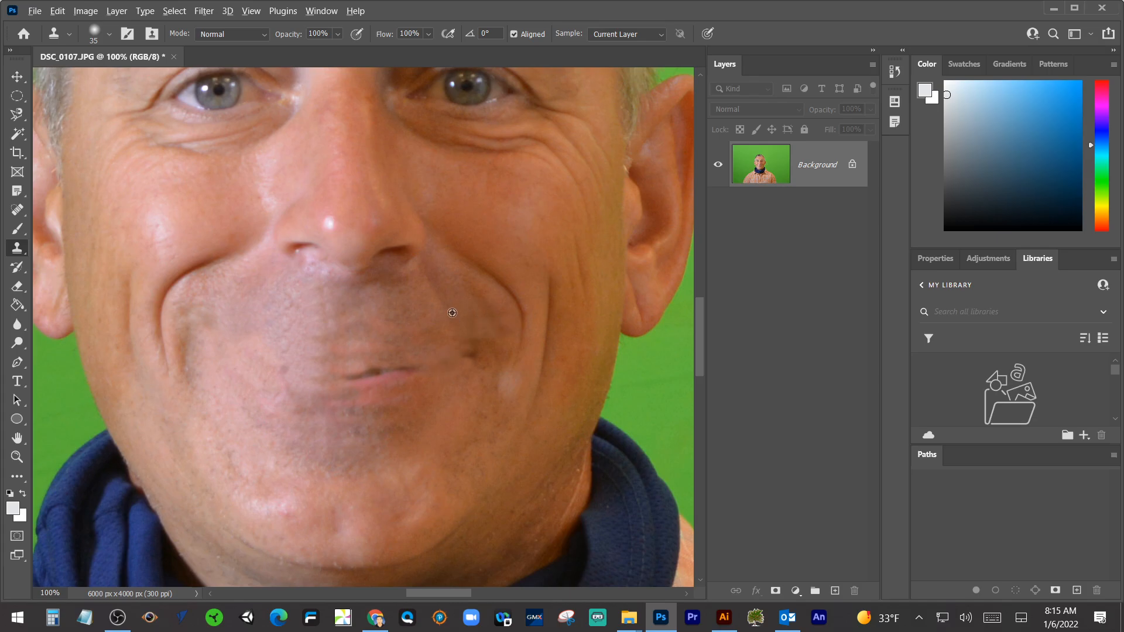
mouse_move(481, 336)
left_mouse_down()
mouse_move(466, 342)
mouse_move(481, 351)
mouse_move(349, 374)
mouse_move(370, 372)
left_mouse_up()
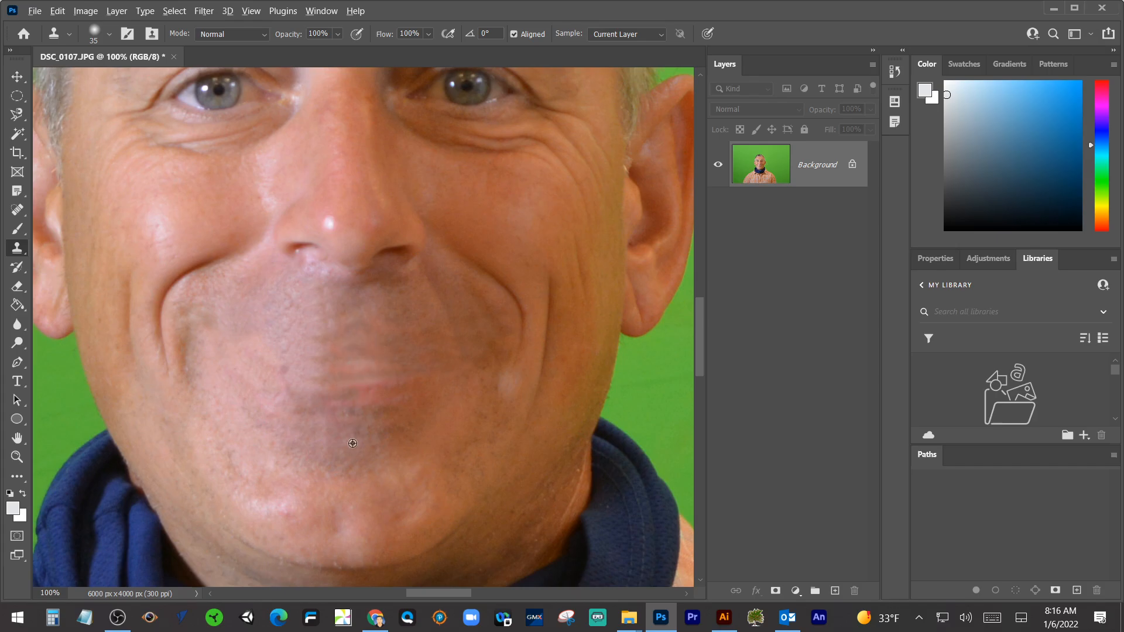
Clone chin and cheek skin over the last reddish lip traces and the light spot on the right cheek.
left_click(350, 411, "alt")
mouse_move(352, 404)
left_mouse_down()
mouse_move(396, 403)
mouse_move(338, 398)
mouse_move(380, 396)
mouse_move(352, 411)
mouse_move(378, 411)
mouse_move(340, 414)
mouse_move(403, 412)
mouse_move(431, 392)
mouse_move(377, 385)
mouse_move(372, 373)
mouse_move(412, 382)
mouse_move(320, 380)
left_mouse_up()
left_click(359, 427, "alt")
left_click(414, 410, "alt")
left_click(358, 355, "alt")
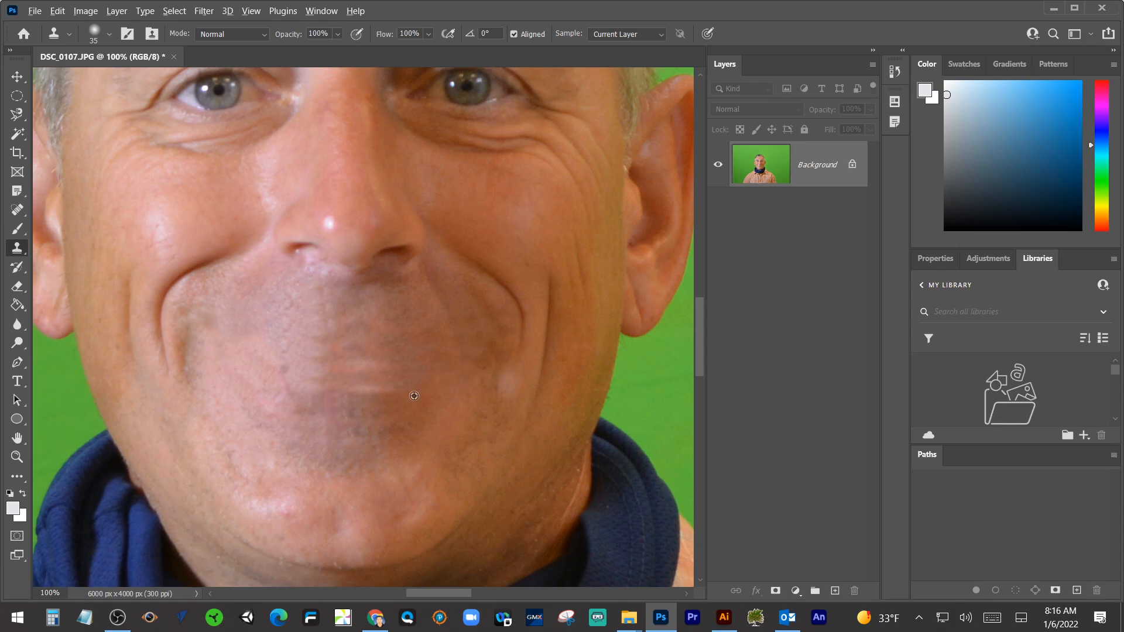
mouse_move(367, 395)
left_mouse_down()
mouse_move(351, 392)
mouse_move(396, 391)
left_mouse_up()
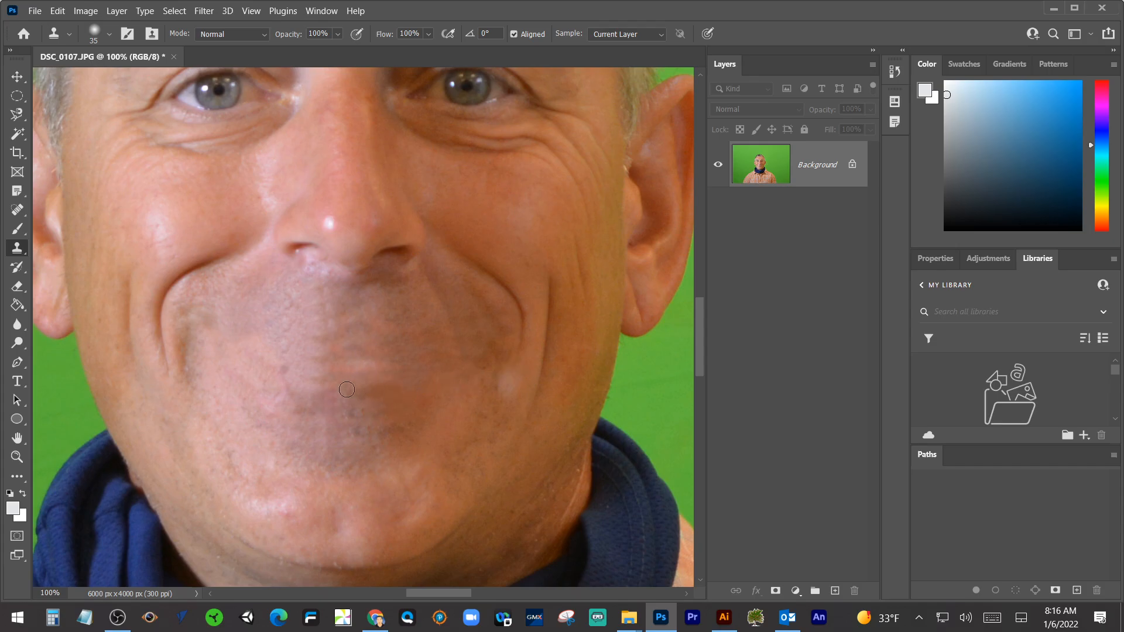
left_click(503, 400, "alt")
left_click_drag(508, 390, 502, 381)
left_click(323, 379, "alt")
Undo all the clone stamping on the mouth back to the original photo.
scroll(358, 373, "down", 4)
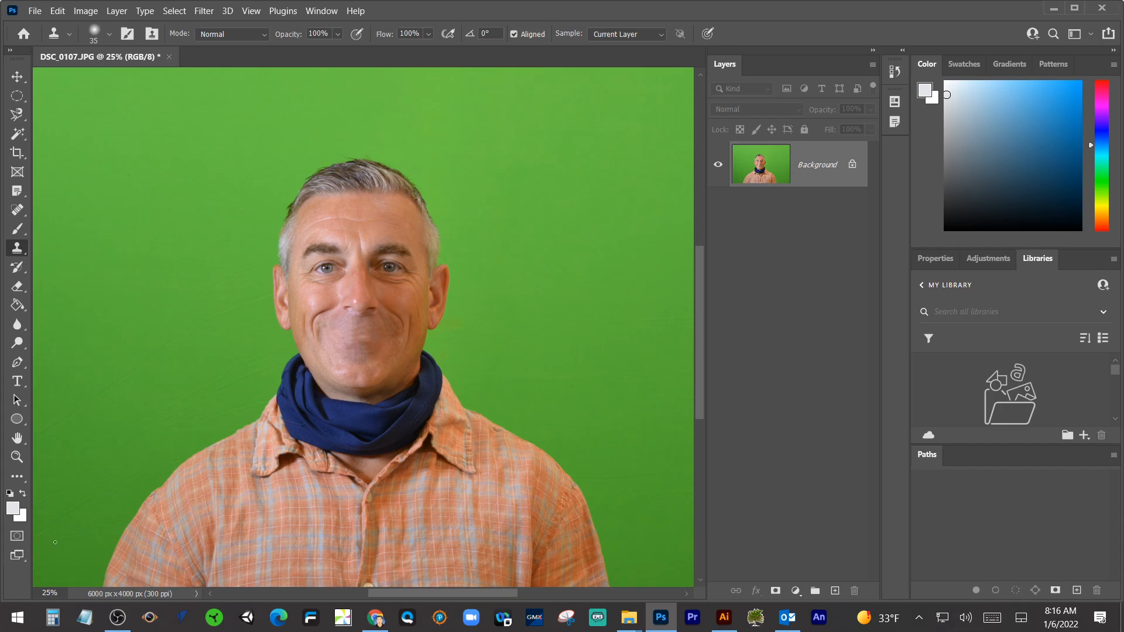
key("ctrl+z")
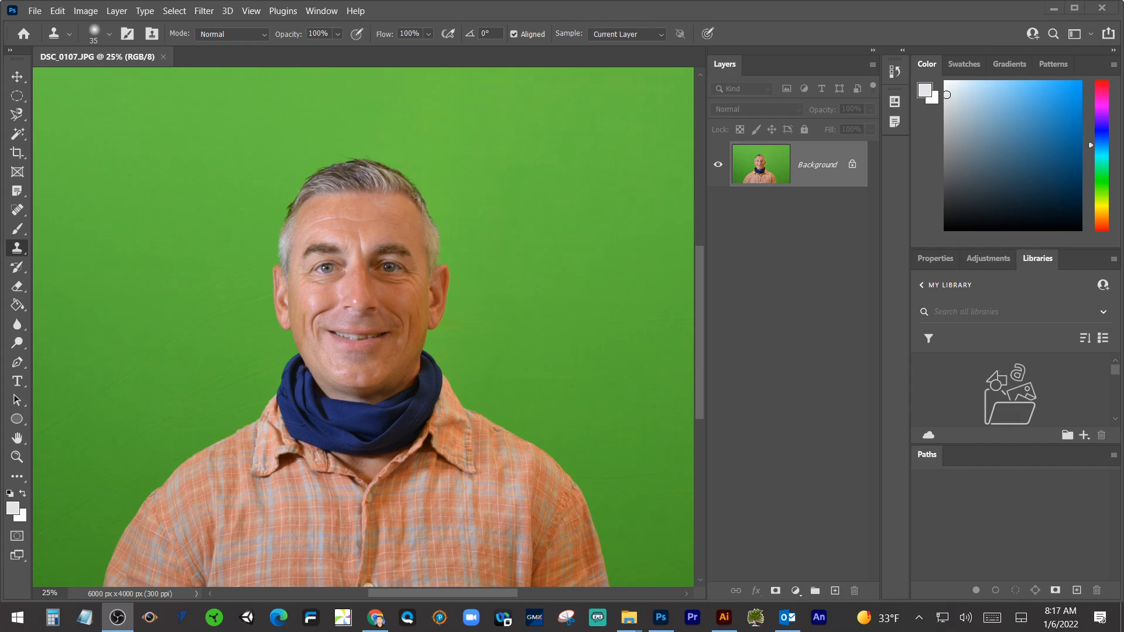
left_click(472, 329)
Try to paint over the left part of the teeth with an enlarged Clone Stamp brush.
key("ctrl+plus")
key("ctrl+plus")
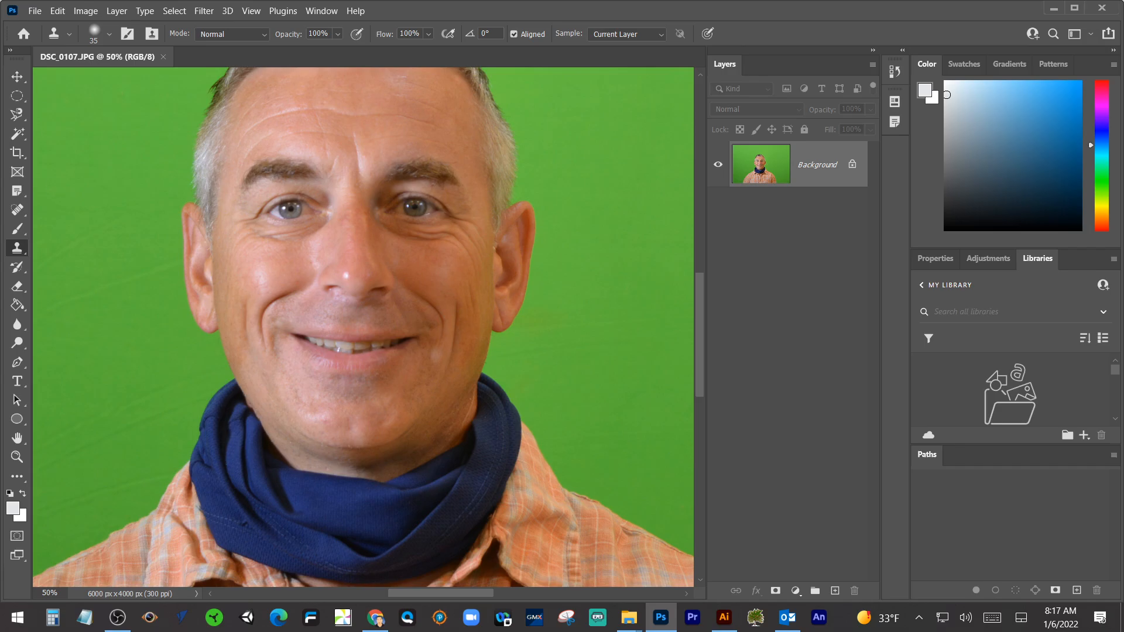
key("alt+Tab")
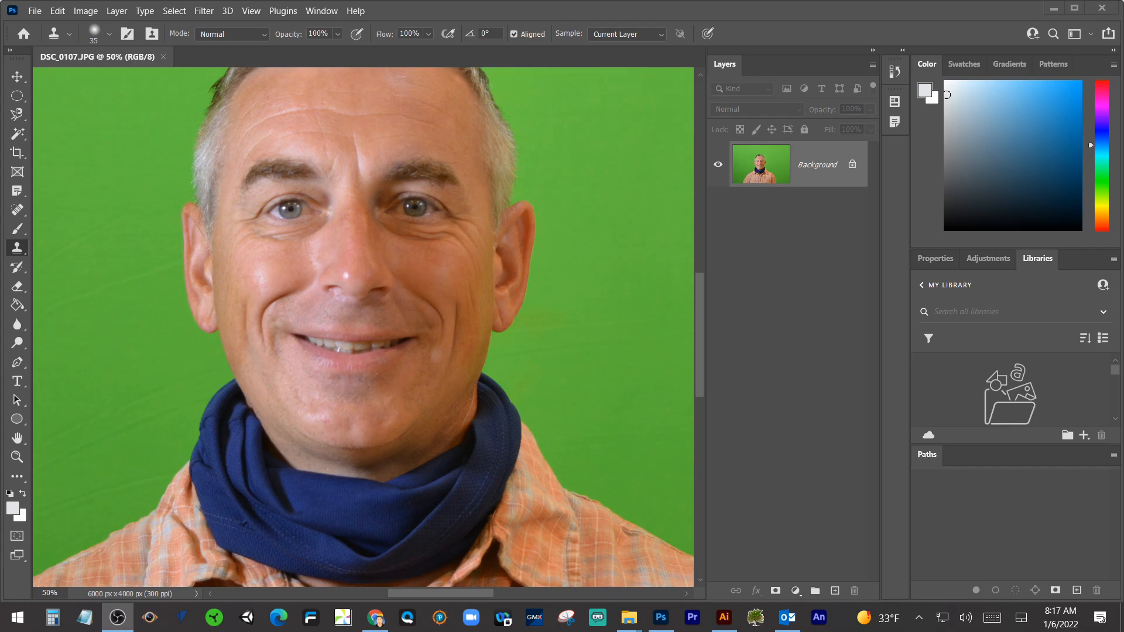
key("alt+Tab")
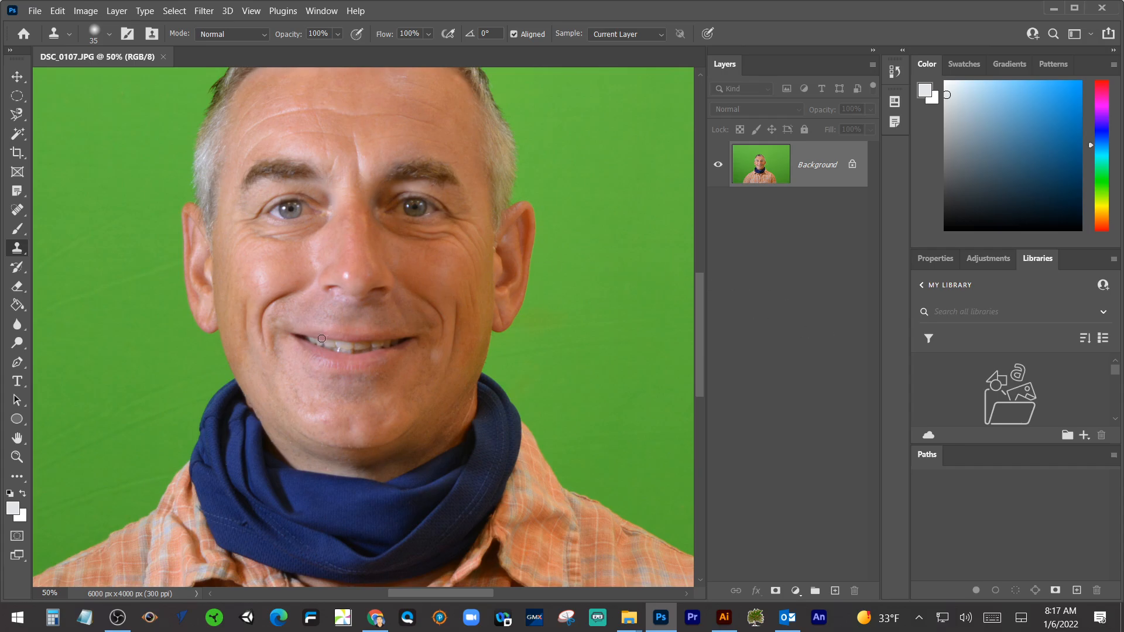
key("bracketright")
key("bracketright")
key("bracketright")
key("bracketright")
left_click_drag(321, 340, 344, 343)
Paint over the entire mouth with the Content-Aware Spot Healing Brush at size 70.
left_click(15, 211)
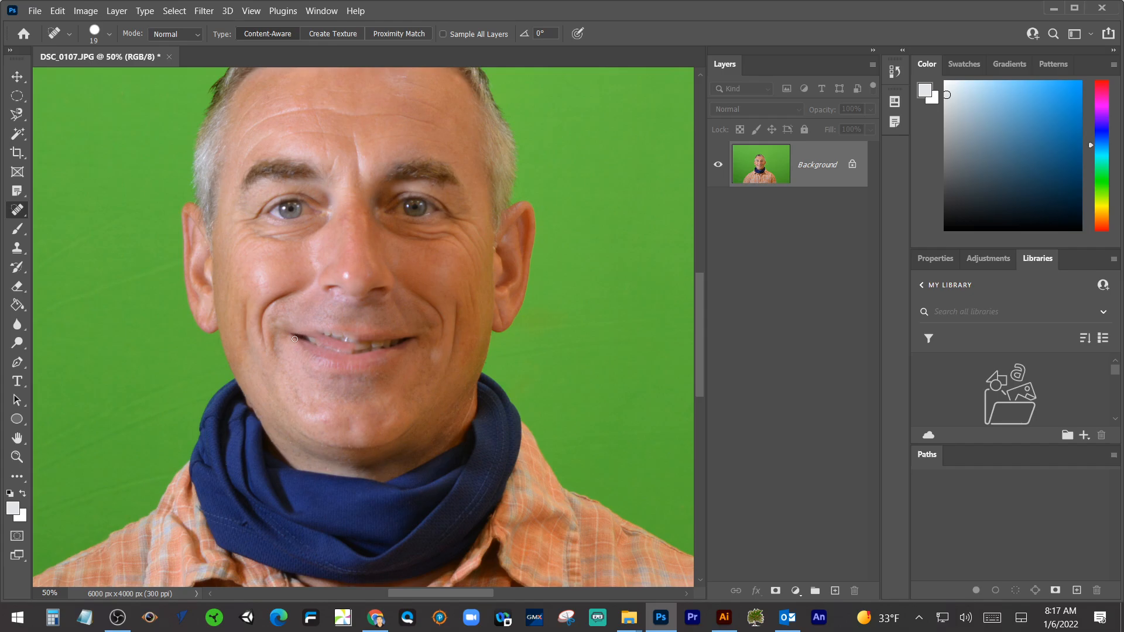
key("bracketright")
key("bracketright")
key("bracketright")
key("bracketright")
key("bracketright")
mouse_move(299, 338)
left_mouse_down()
mouse_move(408, 341)
mouse_move(308, 349)
mouse_move(417, 354)
left_mouse_up()
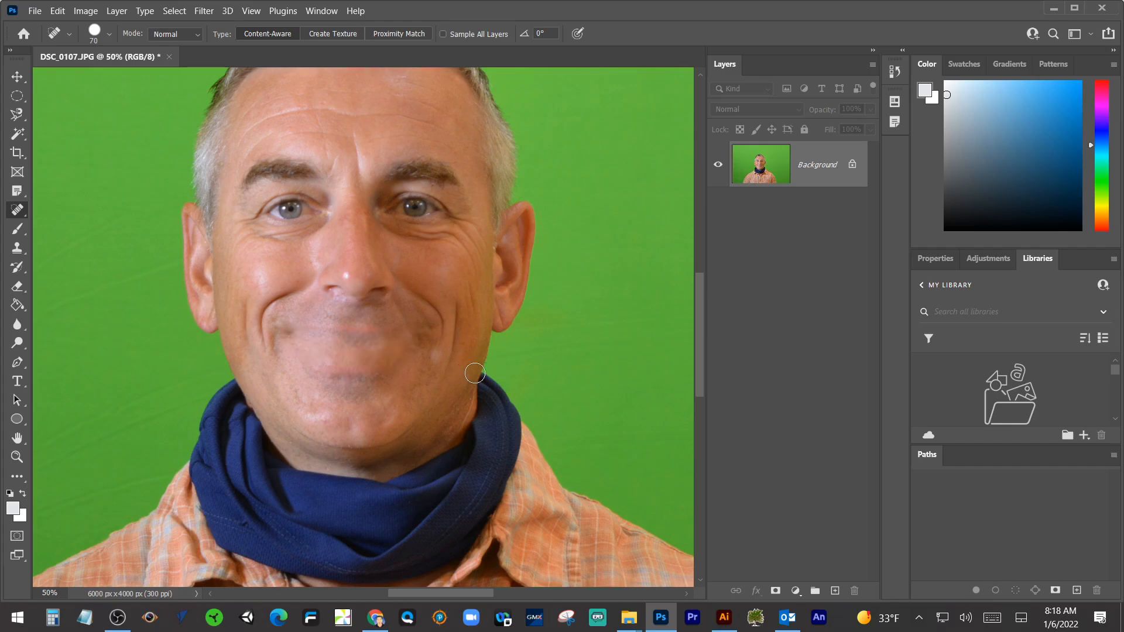
Heal the remaining dark patches and uneven skin around the erased mouth and chin.
mouse_move(345, 340)
left_mouse_down()
mouse_move(378, 340)
mouse_move(342, 334)
mouse_move(422, 336)
left_mouse_up()
mouse_move(380, 376)
left_mouse_down()
mouse_move(325, 381)
mouse_move(339, 384)
left_mouse_up()
mouse_move(291, 345)
left_mouse_down()
mouse_move(316, 330)
mouse_move(285, 332)
left_mouse_up()
mouse_move(399, 335)
left_mouse_down()
mouse_move(431, 332)
mouse_move(325, 335)
mouse_move(350, 374)
left_mouse_up()
left_click_drag(393, 389, 360, 392)
left_click(428, 363)
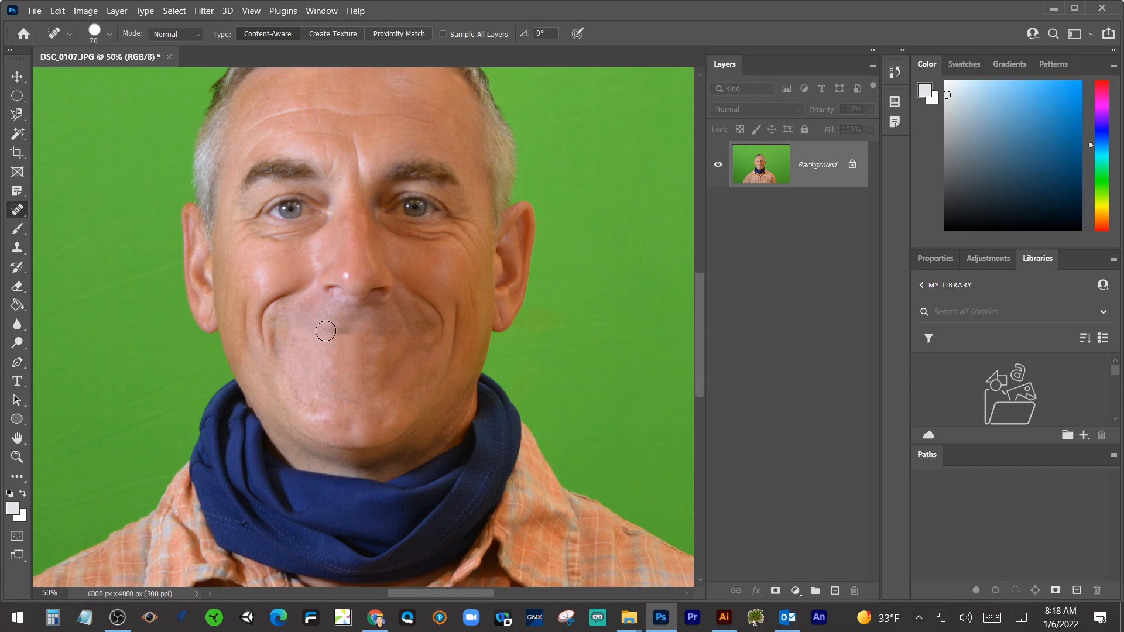
Blend the healed skin between nose and chin with the Smudge Tool at brush size 80 and 50% strength.
left_click(17, 326)
right_click(17, 325)
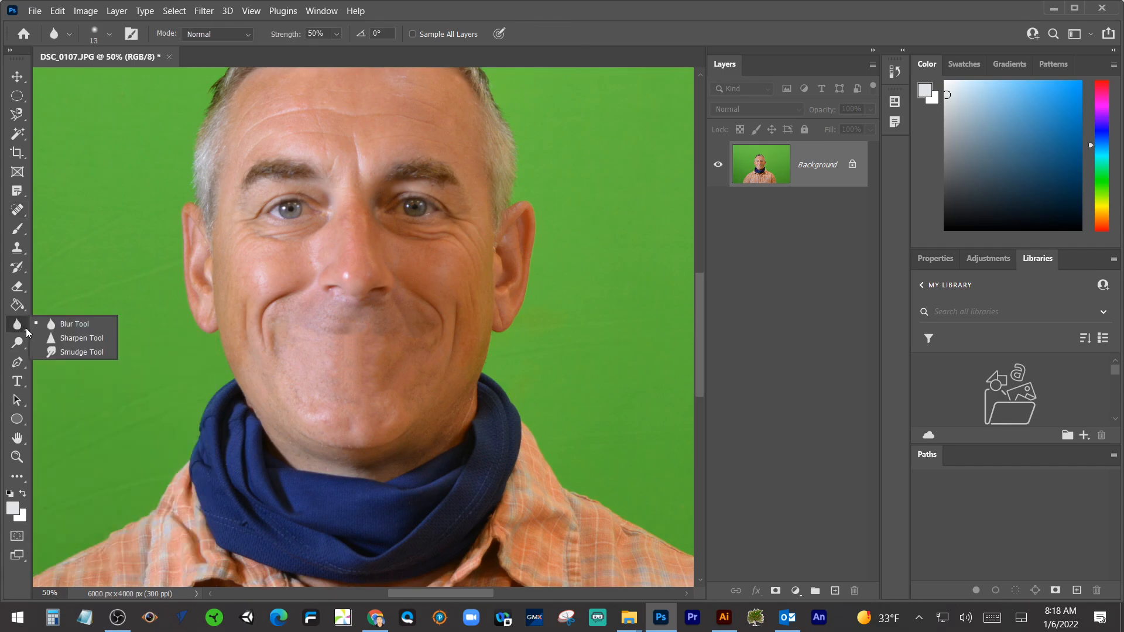
left_click(69, 352)
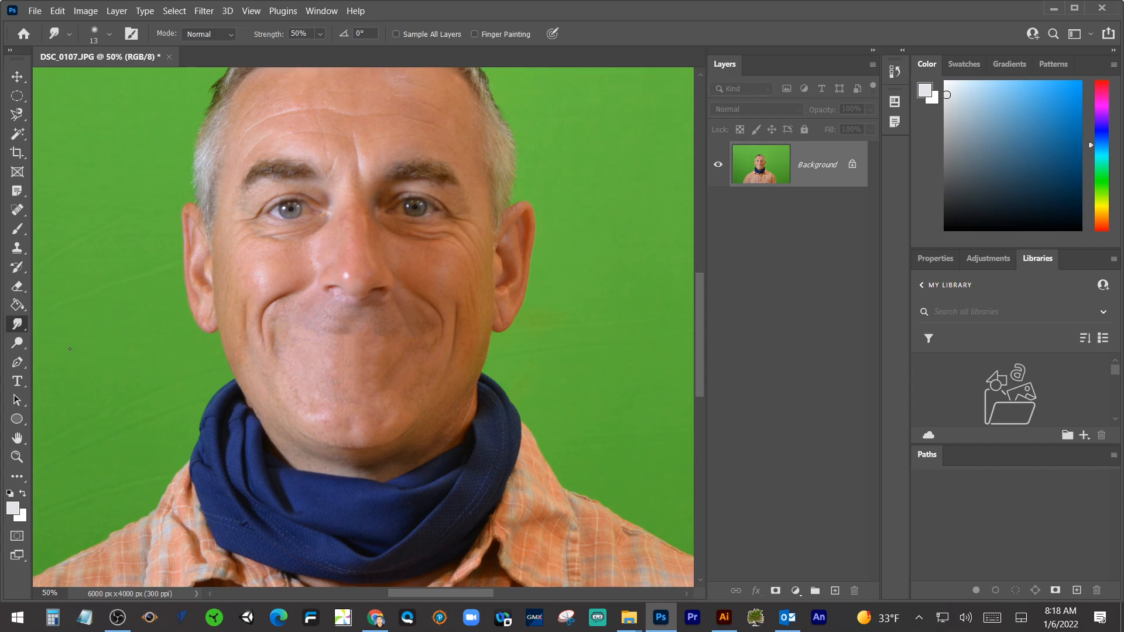
key("bracketright")
key("bracketright")
key("bracketright")
key("bracketright")
mouse_move(310, 335)
left_mouse_down()
mouse_move(390, 344)
mouse_move(315, 347)
mouse_move(326, 359)
mouse_move(352, 342)
mouse_move(398, 340)
mouse_move(294, 330)
left_mouse_up()
key("ctrl+plus")
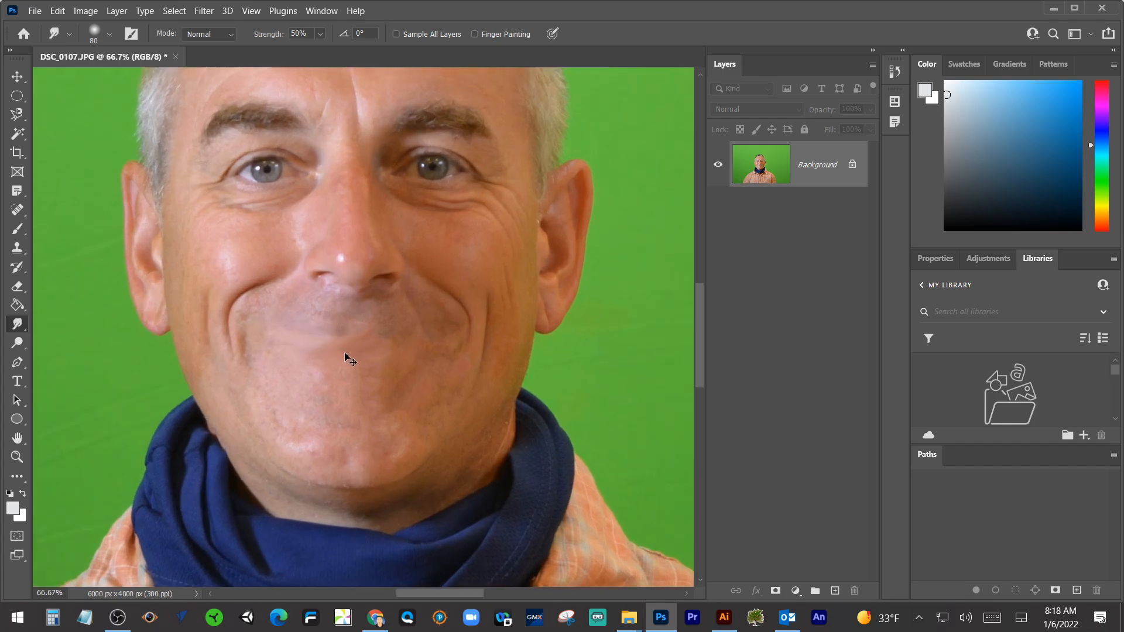
key("ctrl+plus")
mouse_move(311, 359)
left_mouse_down()
mouse_move(409, 342)
mouse_move(511, 358)
mouse_move(419, 336)
mouse_move(197, 337)
mouse_move(250, 364)
mouse_move(206, 351)
mouse_move(207, 372)
mouse_move(199, 353)
mouse_move(210, 342)
mouse_move(232, 365)
mouse_move(301, 394)
mouse_move(246, 390)
mouse_move(271, 381)
mouse_move(260, 346)
mouse_move(467, 339)
mouse_move(406, 327)
mouse_move(488, 348)
mouse_move(486, 370)
mouse_move(499, 353)
mouse_move(446, 392)
mouse_move(322, 419)
mouse_move(419, 442)
mouse_move(257, 440)
mouse_move(373, 454)
mouse_move(299, 433)
mouse_move(234, 384)
mouse_move(311, 324)
mouse_move(453, 315)
mouse_move(374, 321)
left_mouse_up()
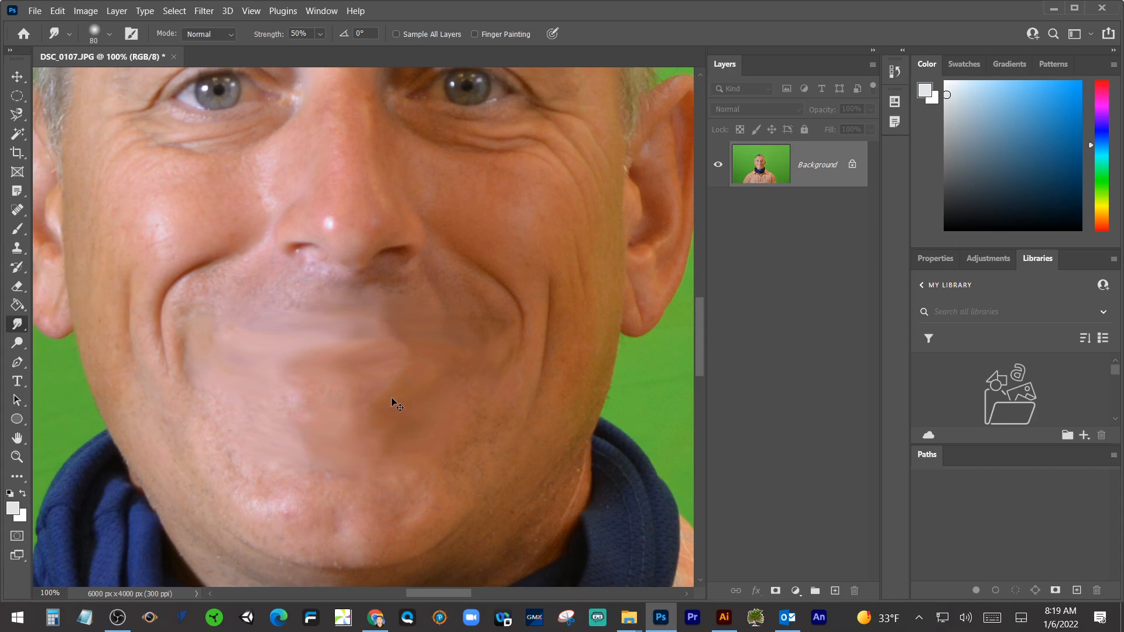
scroll(397, 394, "down", 5)
scroll(397, 394, "down", 1)
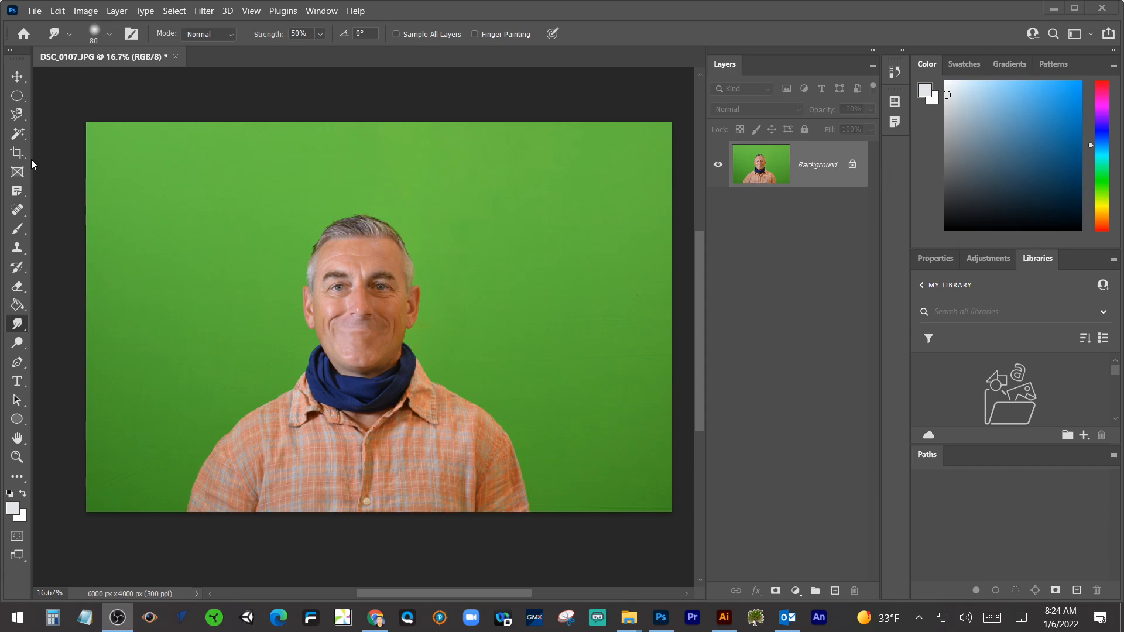
Select the whole green background around the man with the Quick Selection Tool.
left_click(18, 134)
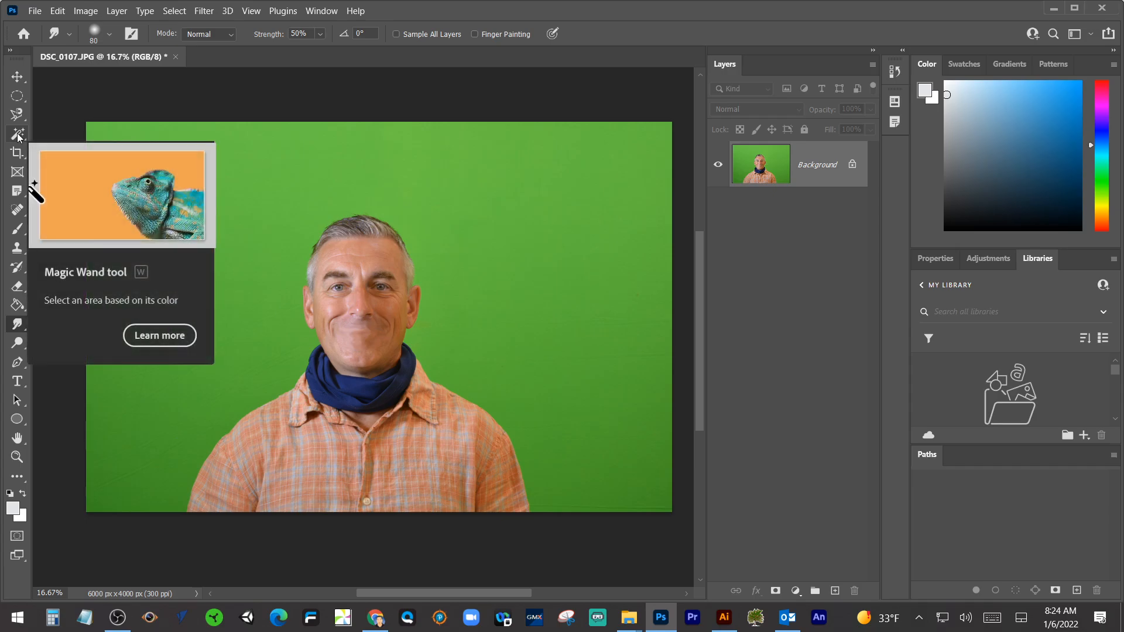
left_click(17, 134)
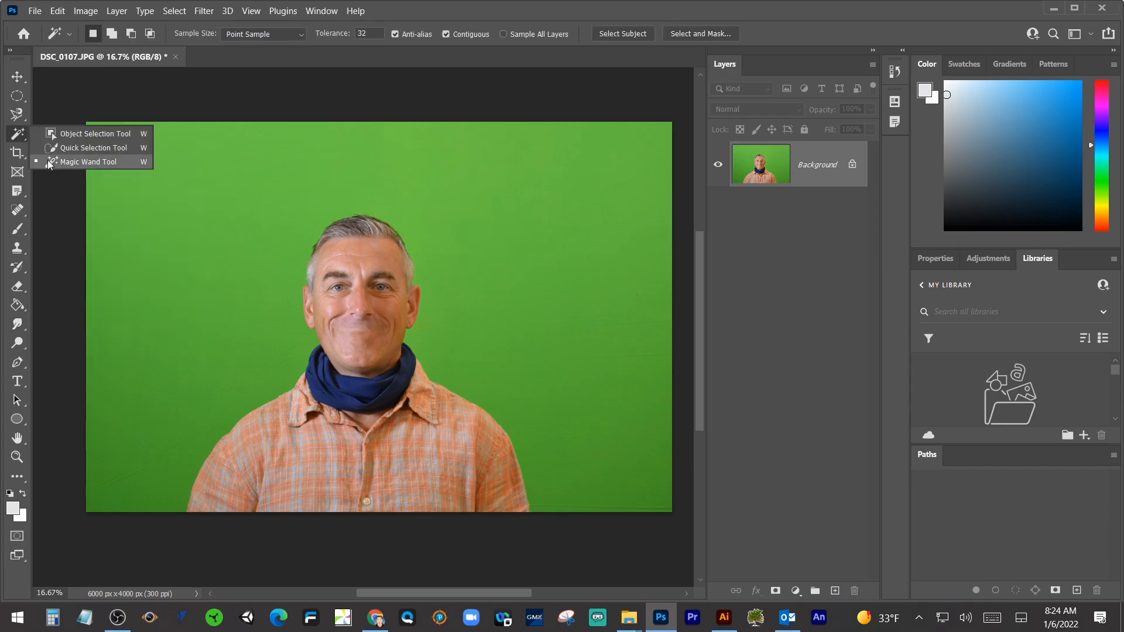
left_click(82, 147)
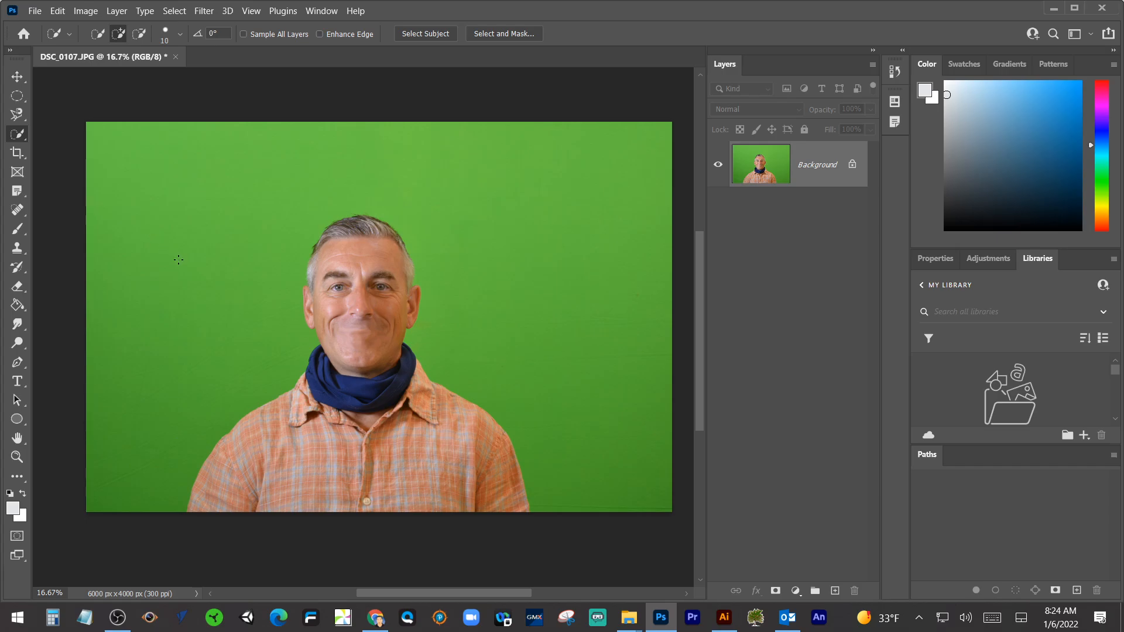
mouse_move(146, 492)
left_mouse_down()
mouse_move(170, 385)
mouse_move(207, 305)
left_mouse_up()
mouse_move(268, 227)
left_mouse_down()
mouse_move(440, 185)
mouse_move(481, 216)
mouse_move(499, 270)
left_mouse_up()
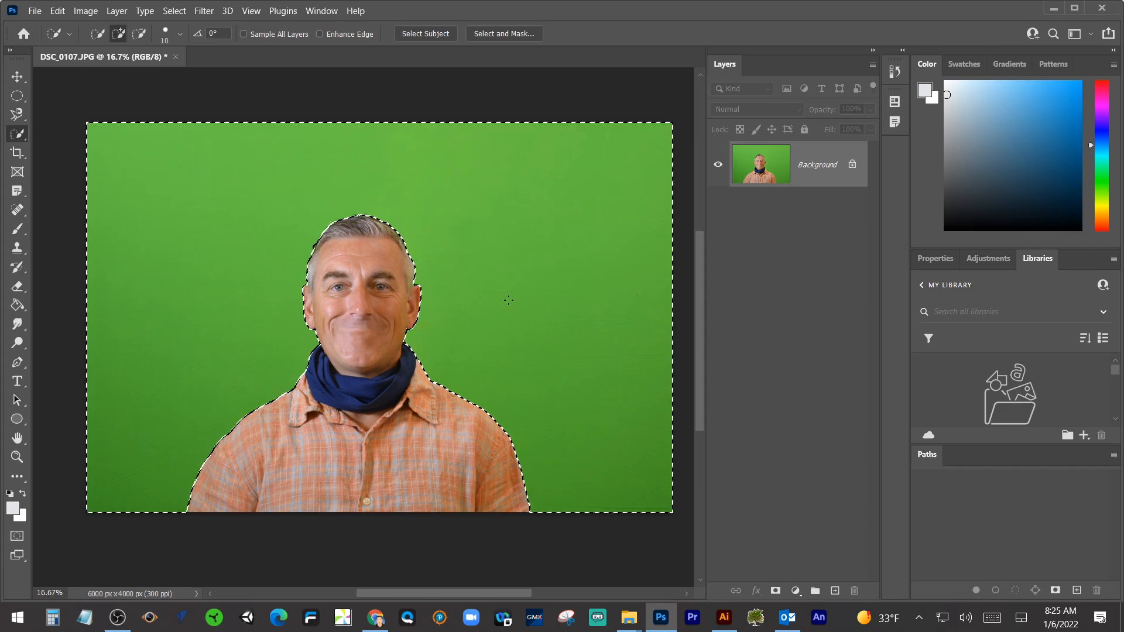
Adjust the background selection along the man's right ear with the Quick Selection brush at size 10, and undo the accidental move of the selected pixels.
key("ctrl+plus")
key("ctrl+plus")
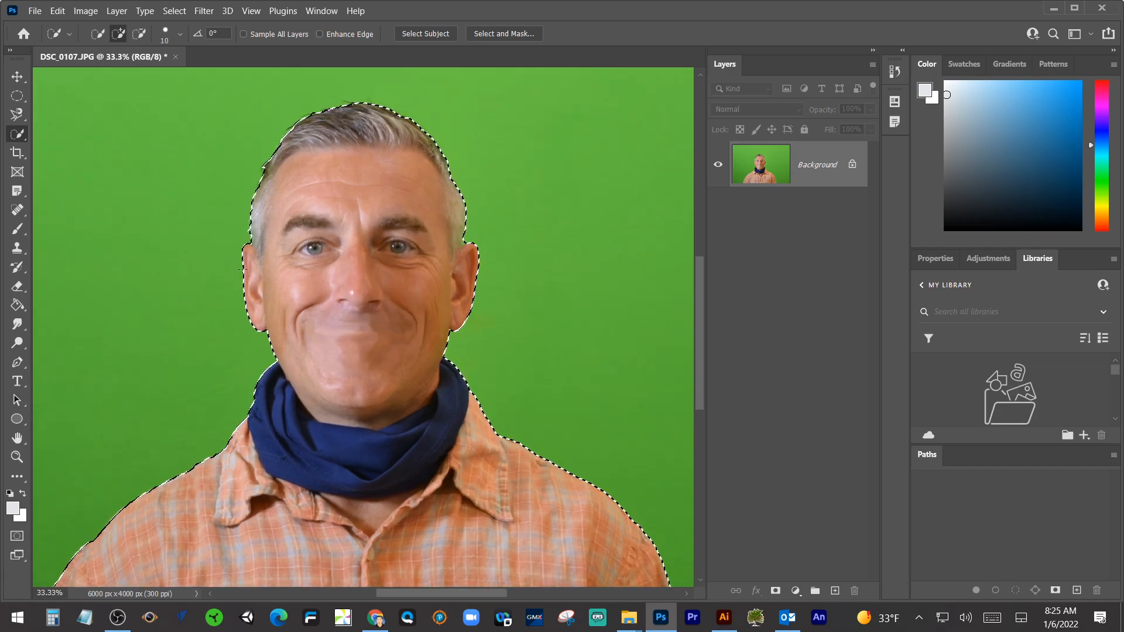
key("alt")
key("alt")
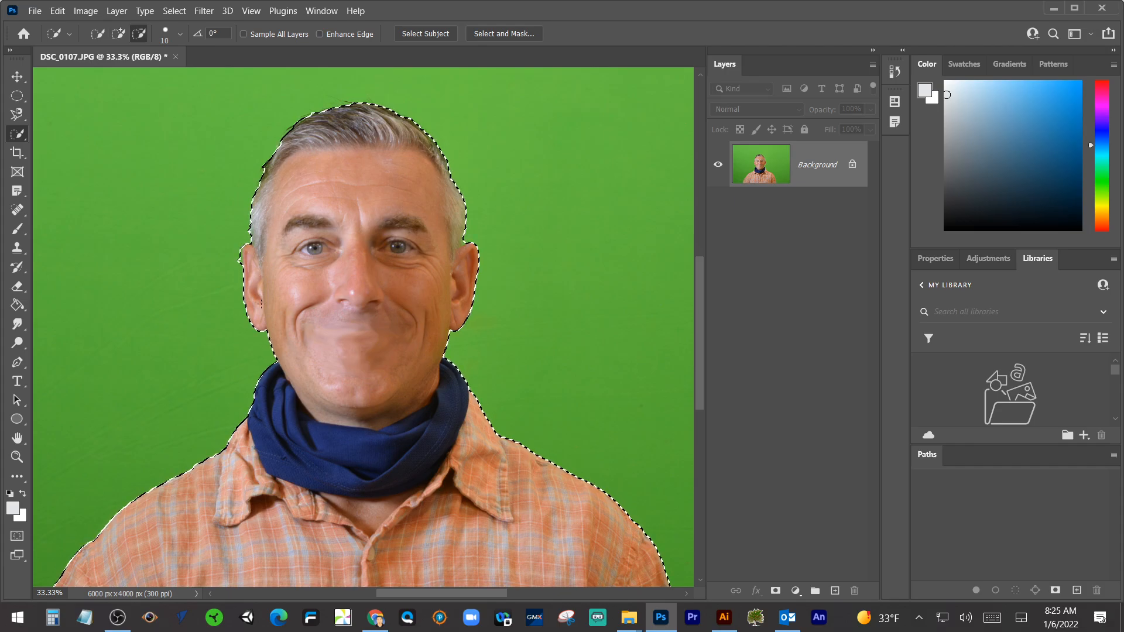
left_click_drag(275, 280, 251, 300)
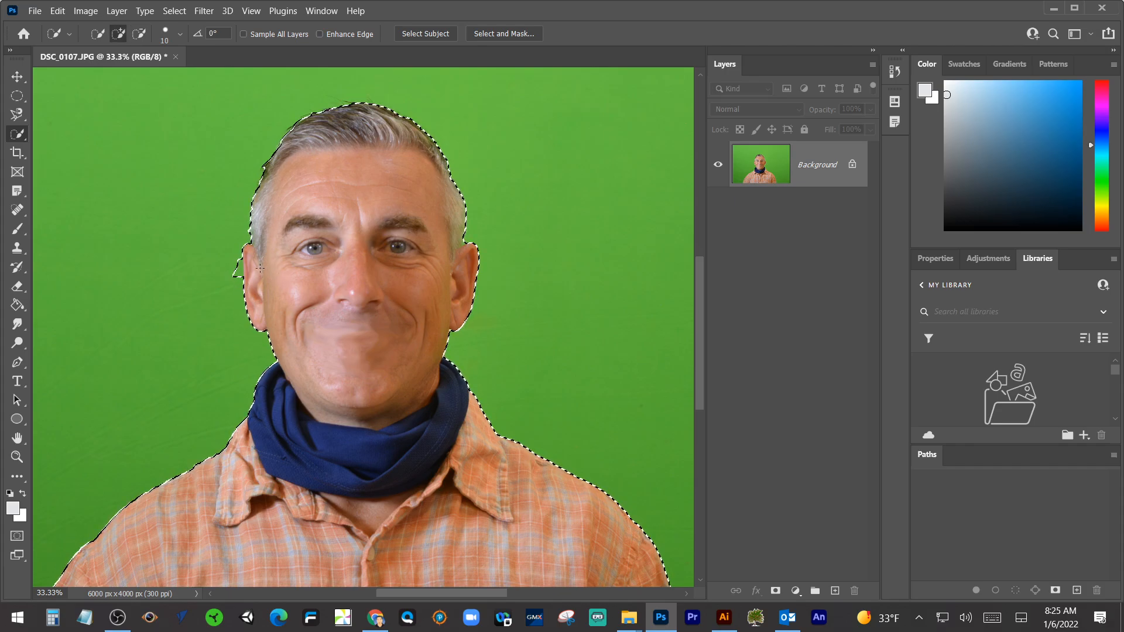
key("alt")
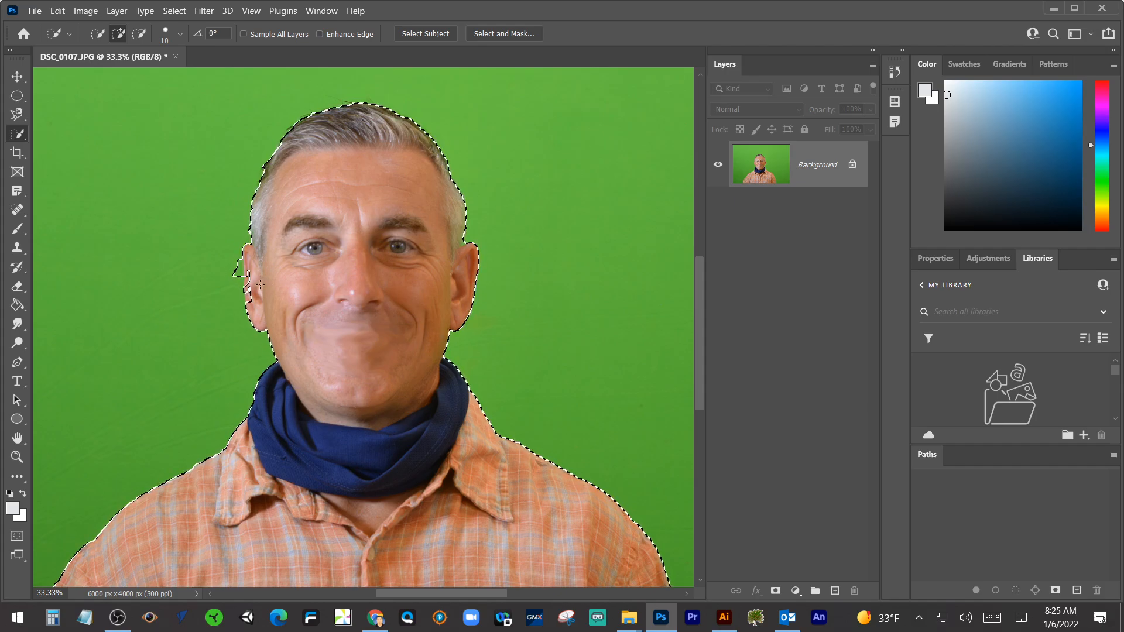
key("alt")
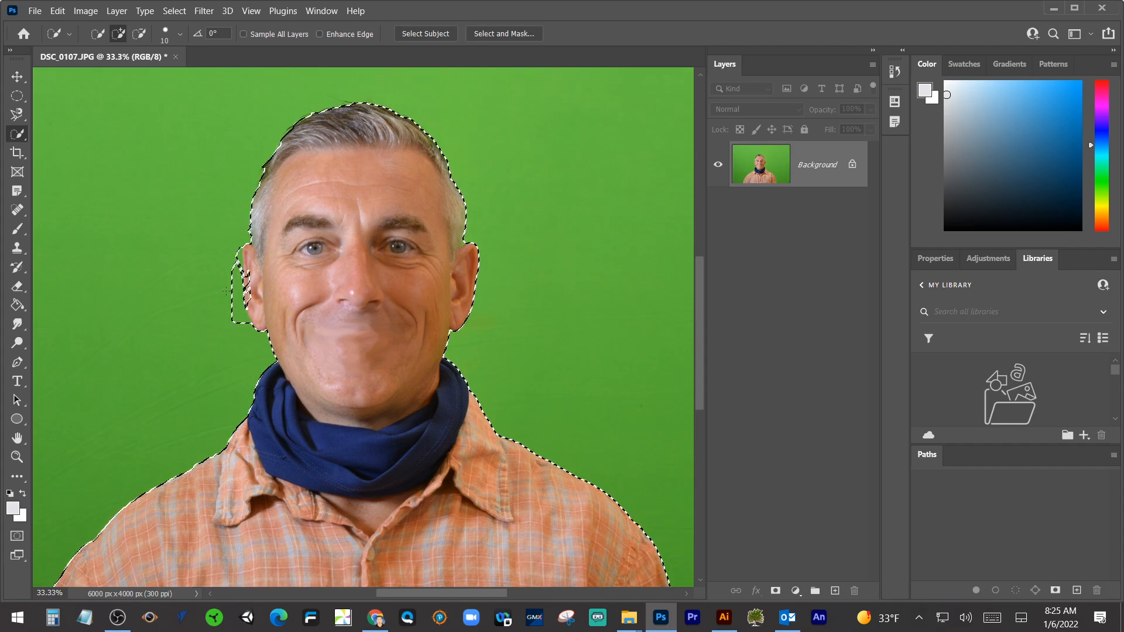
left_click_drag(246, 324, 247, 325)
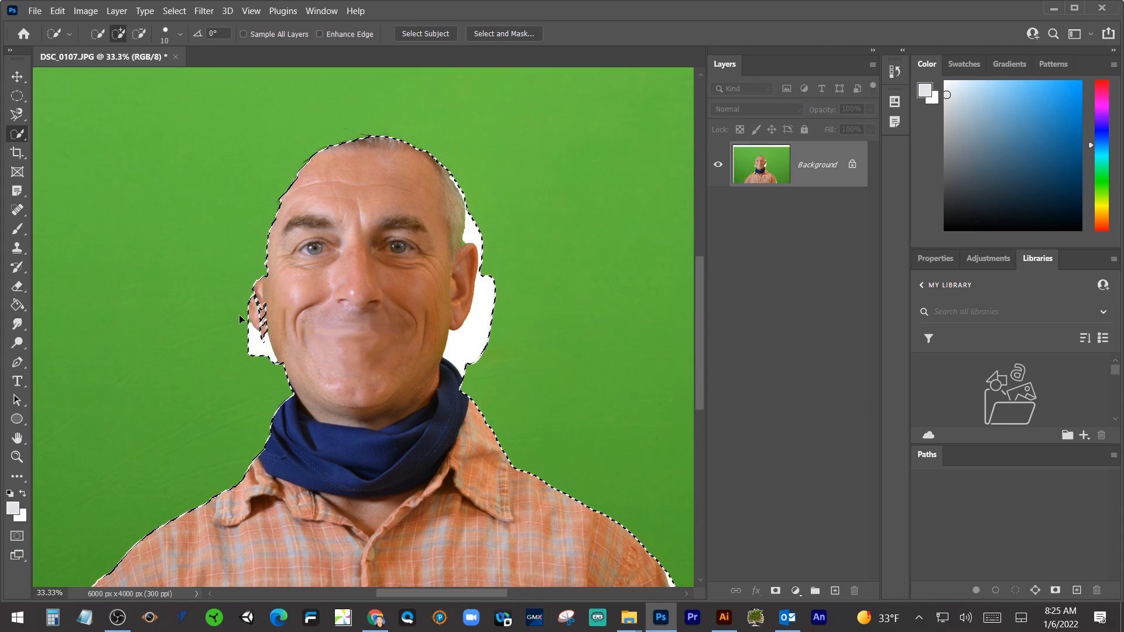
key("ctrl+z")
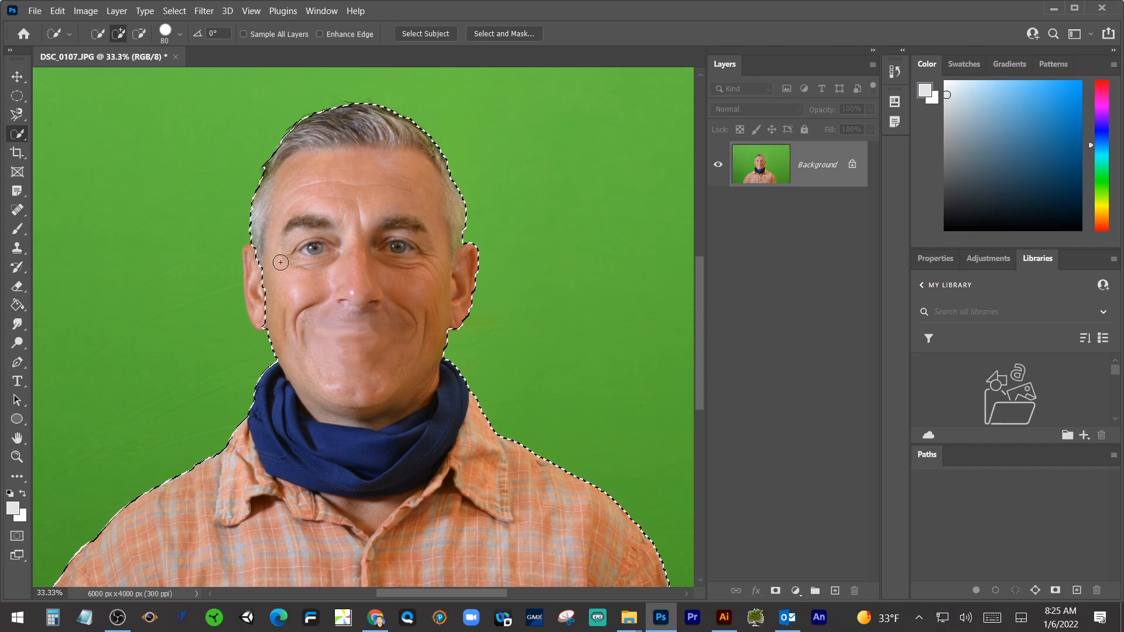
Subtract the man's right ear from the background selection and clean up its edge with the Quick Selection brush at size 80.
key("alt")
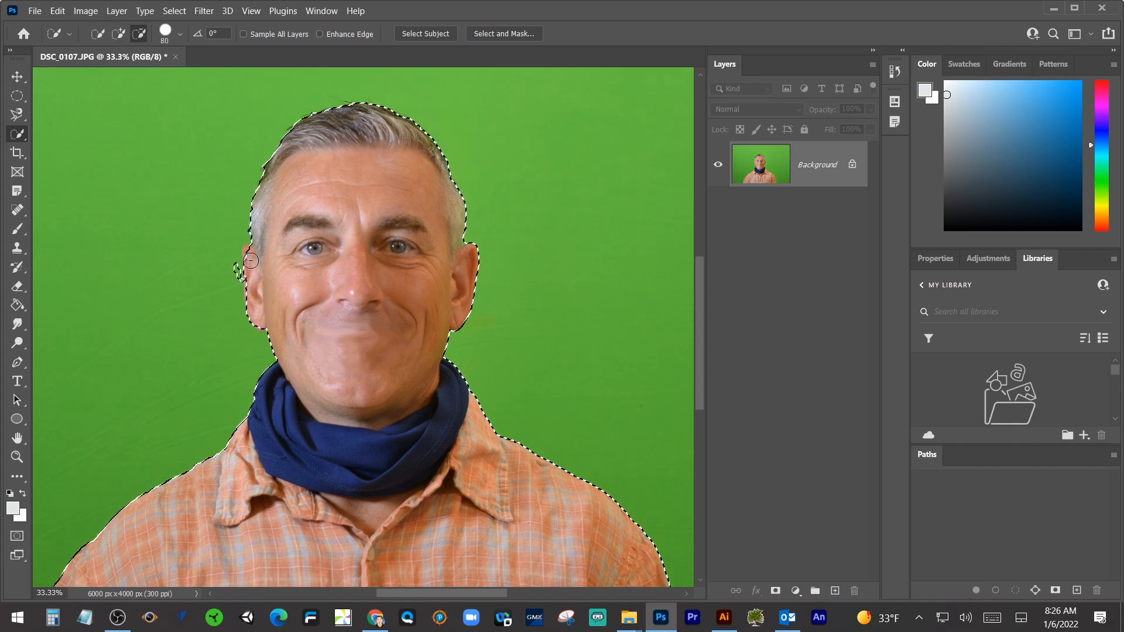
left_click_drag(250, 275, 225, 255)
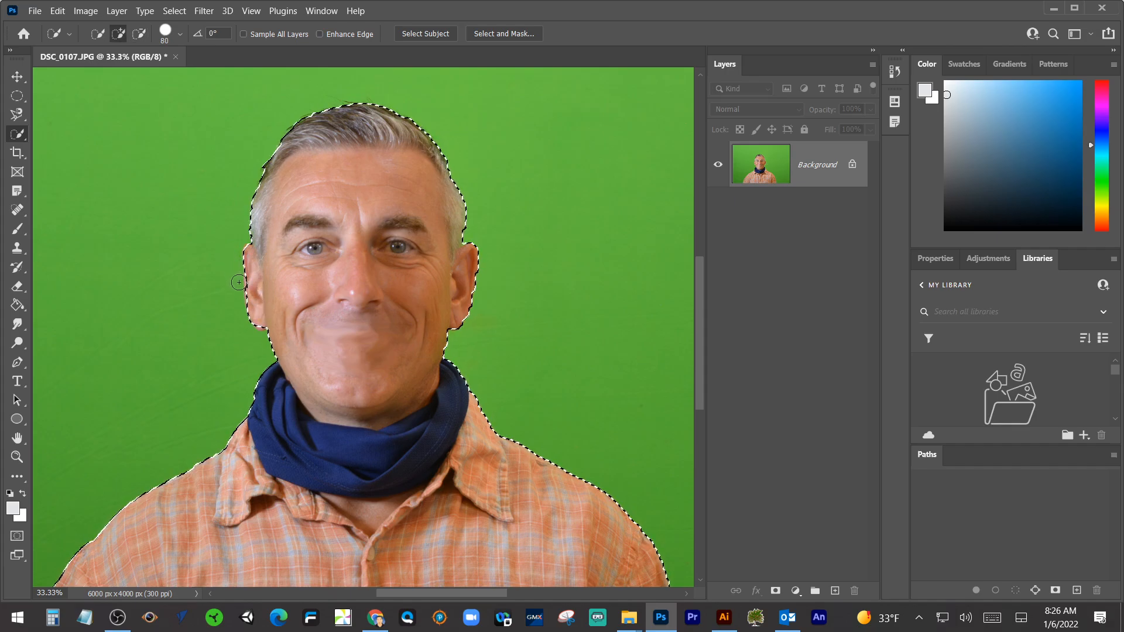
left_click(239, 274, "alt")
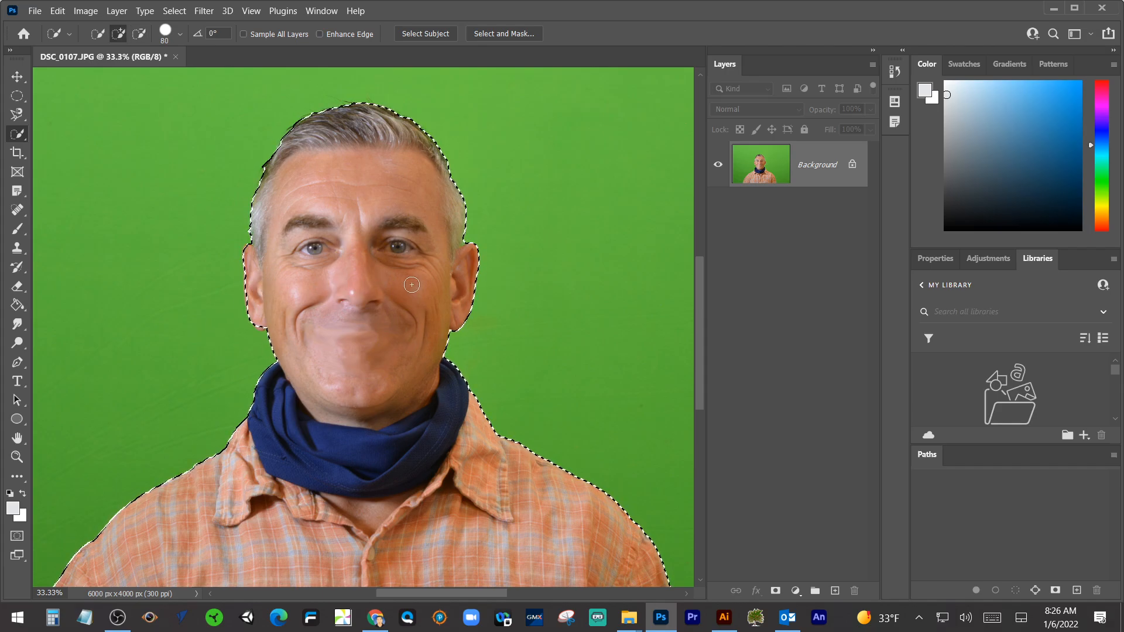
key("ctrl+minus")
key("ctrl+minus")
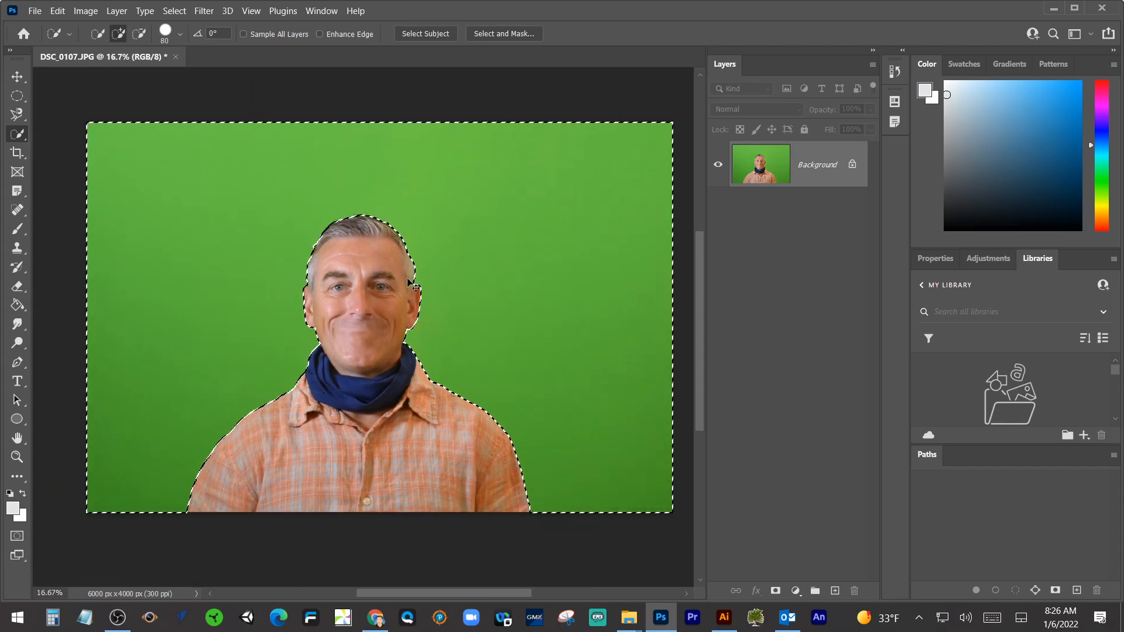
key("ctrl+plus")
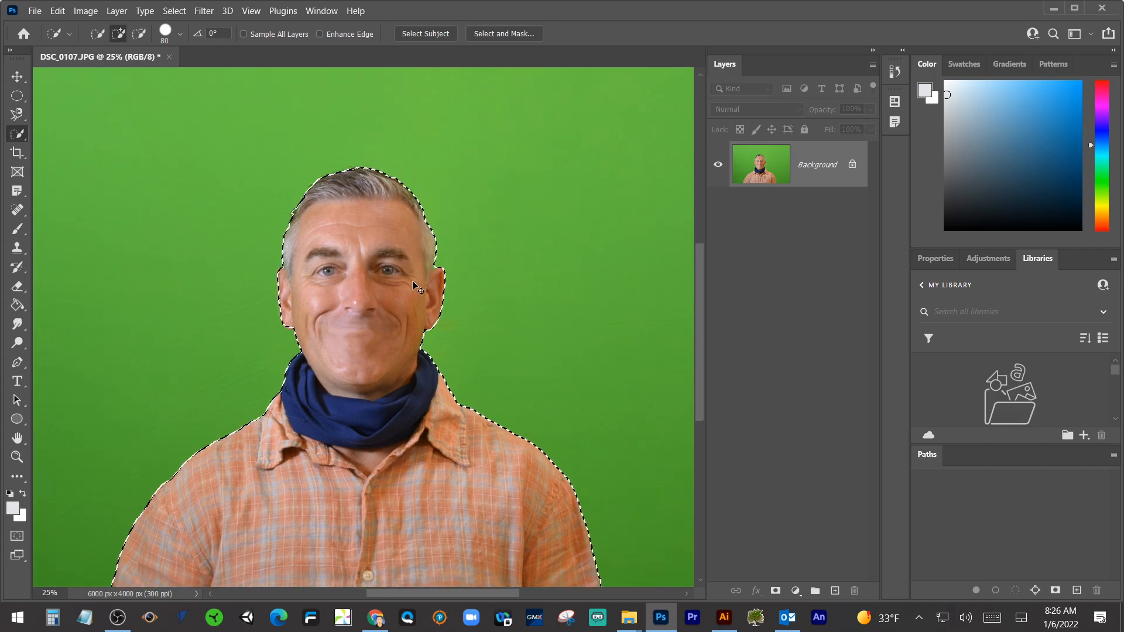
key("ctrl+minus")
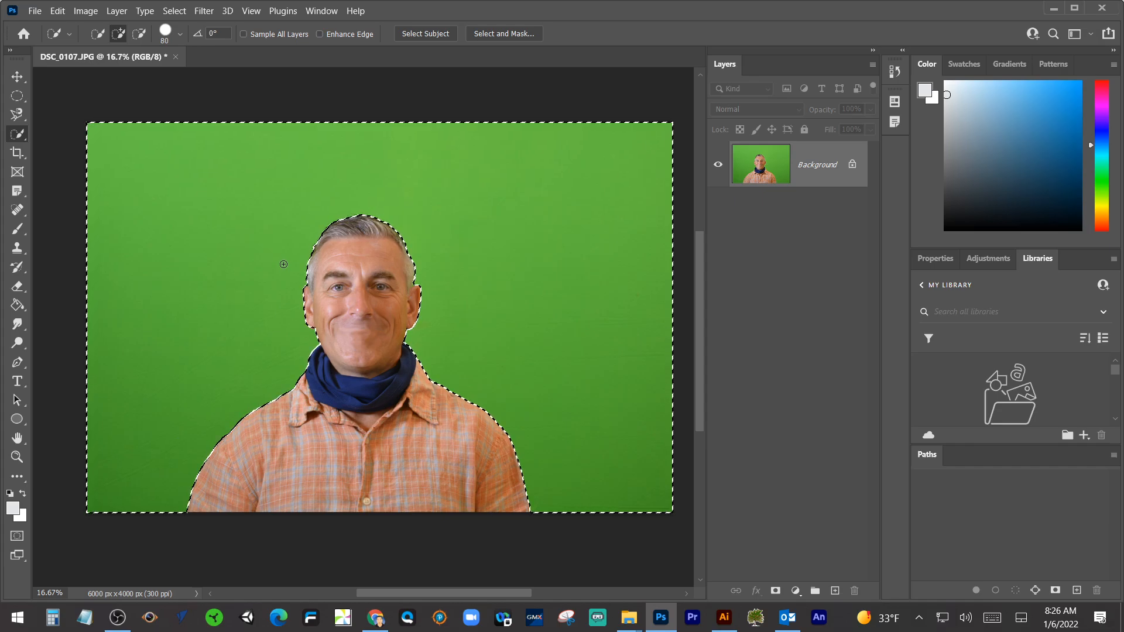
key("i")
key("shift+BackSpace")
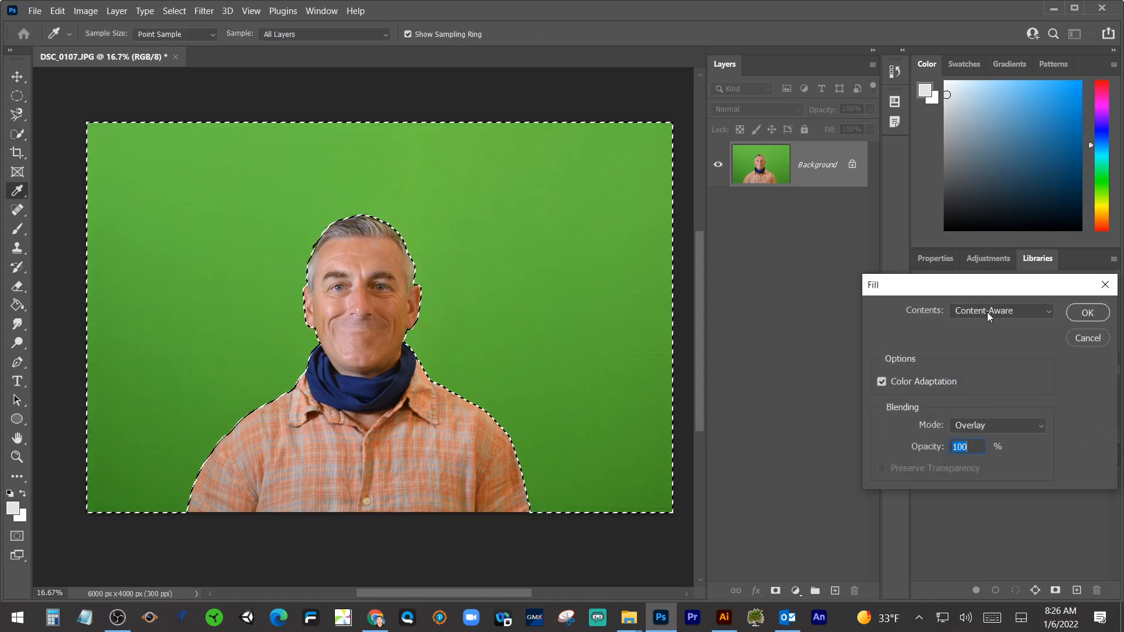
left_click(1088, 338)
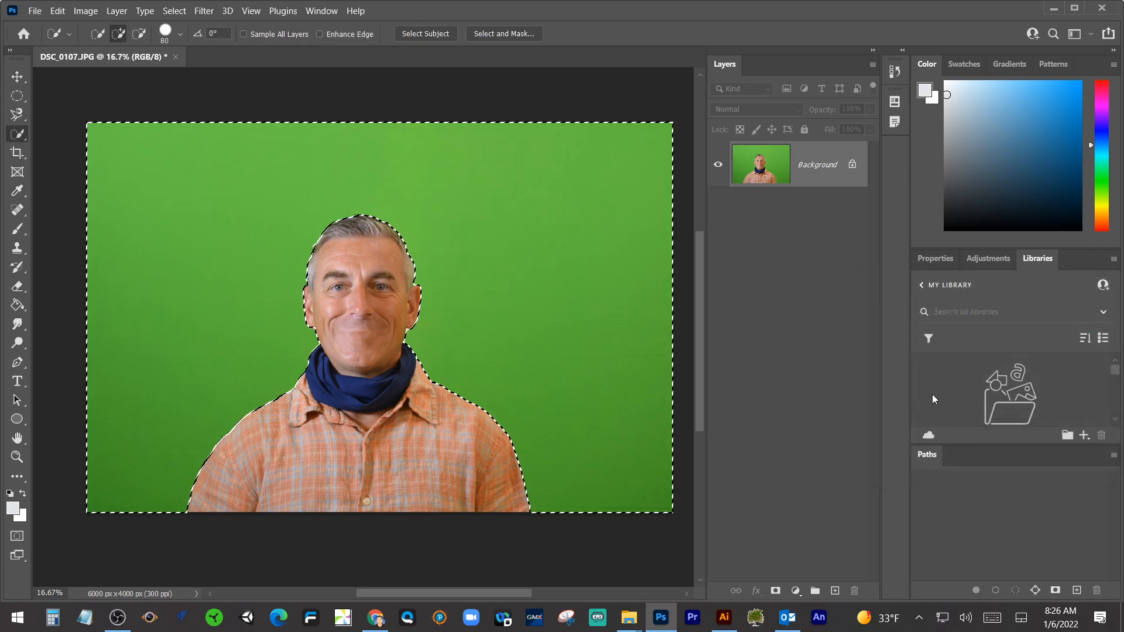
Unlock the Background layer and try deleting the selected green backdrop, undoing the deletion.
left_click(852, 164)
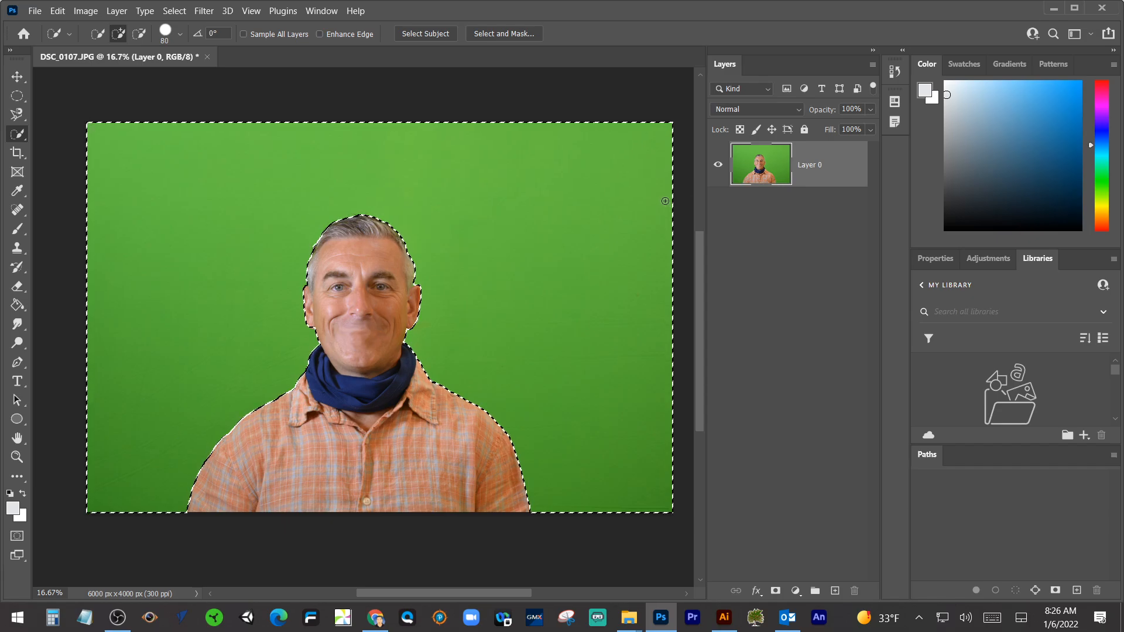
key("Delete")
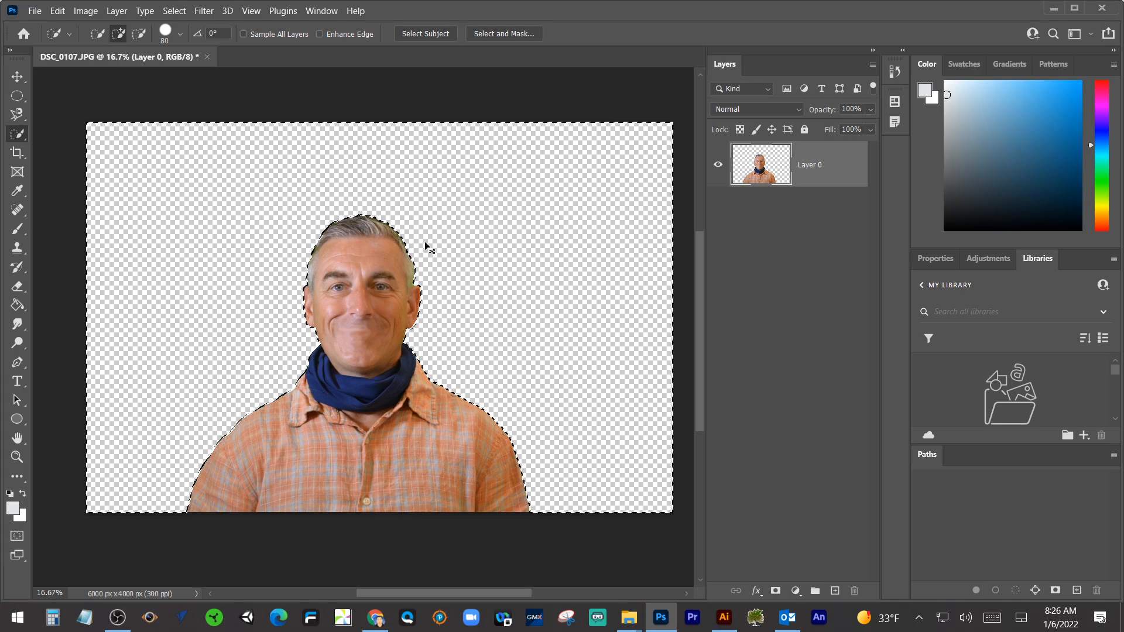
key("ctrl+z")
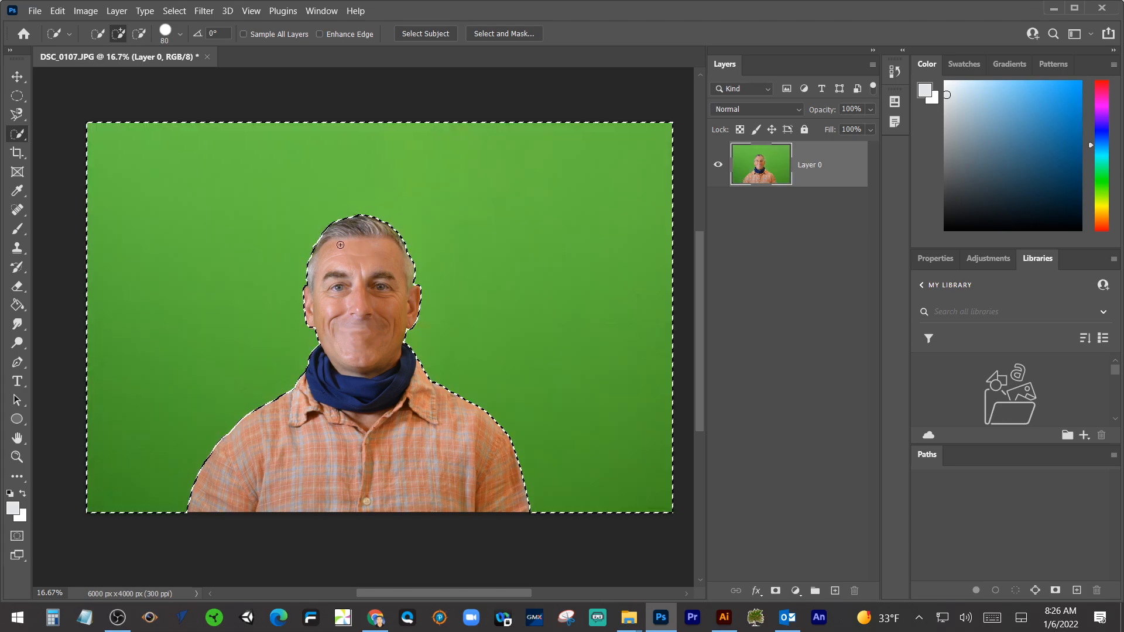
Drop the background selection and select the man's head and body instead with the Quick Selection Tool at size 80.
key("ctrl+d")
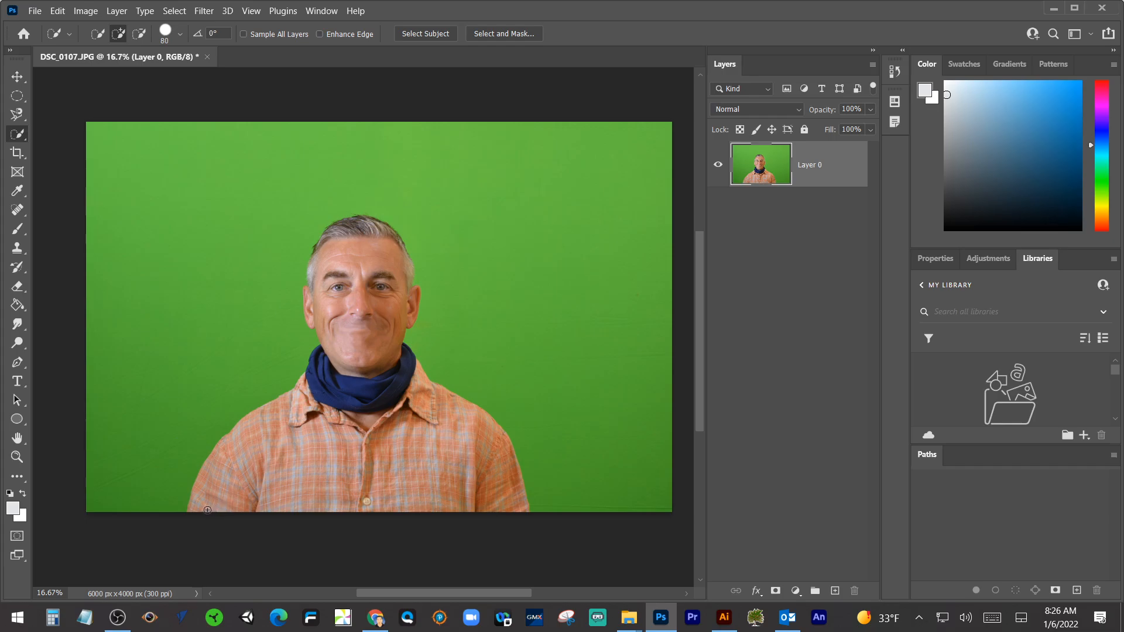
mouse_move(207, 510)
left_mouse_down()
mouse_move(225, 469)
mouse_move(252, 474)
mouse_move(306, 450)
mouse_move(414, 438)
mouse_move(438, 445)
mouse_move(364, 337)
mouse_move(352, 295)
left_mouse_up()
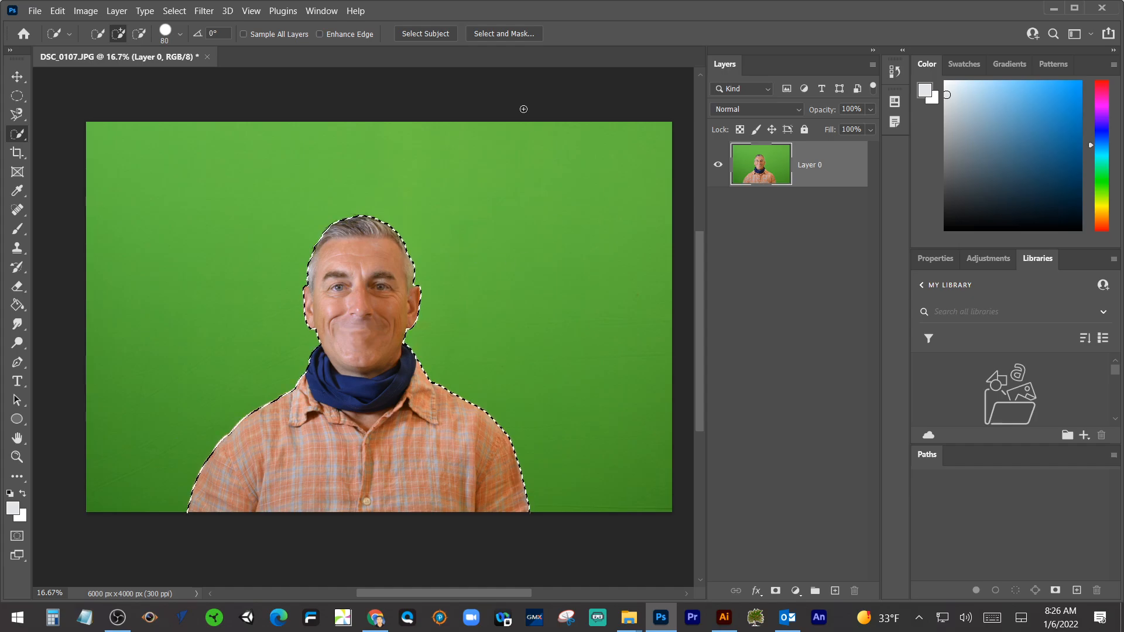
Refine the selection edge along the man's hair and head in Select and Mask with the Refine Edge Brush at size 70.
left_click(490, 35)
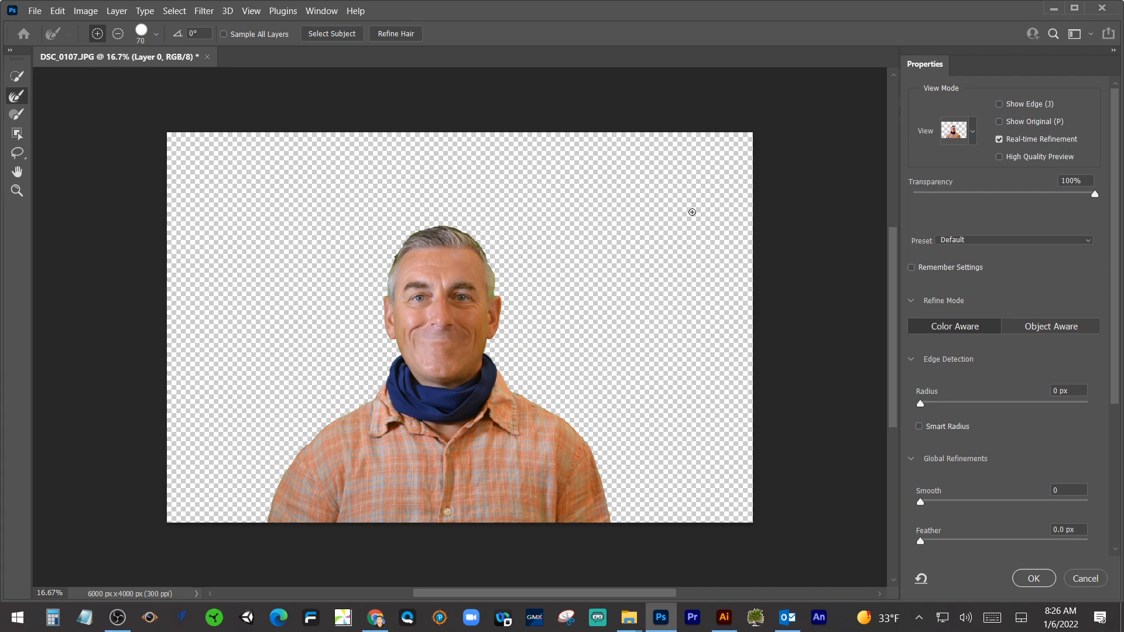
key("ctrl+plus")
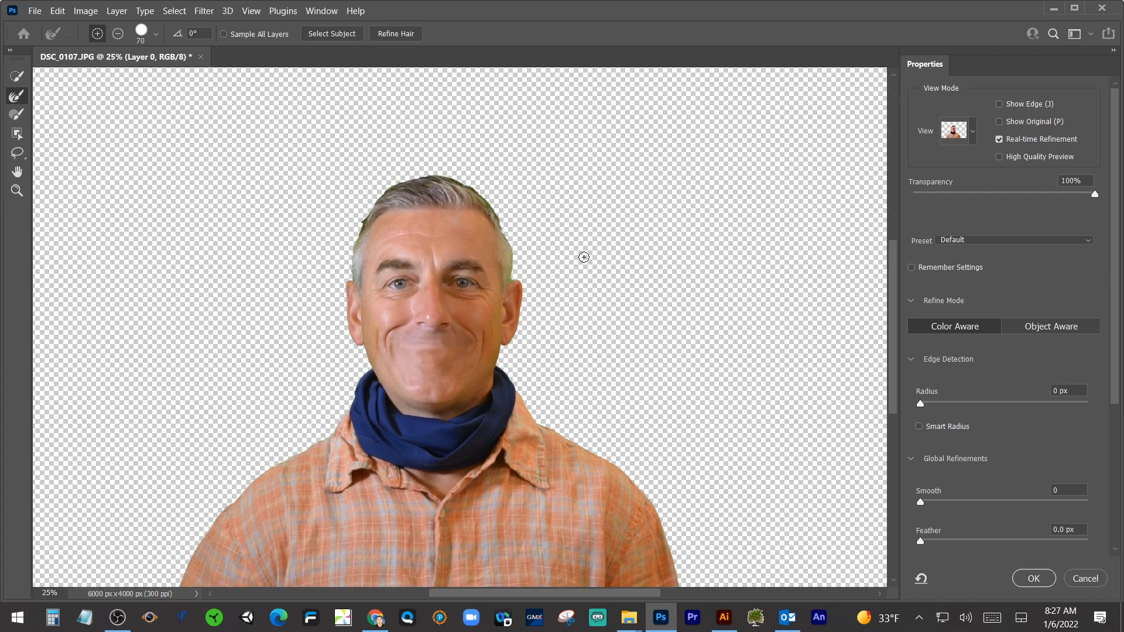
key("ctrl+plus")
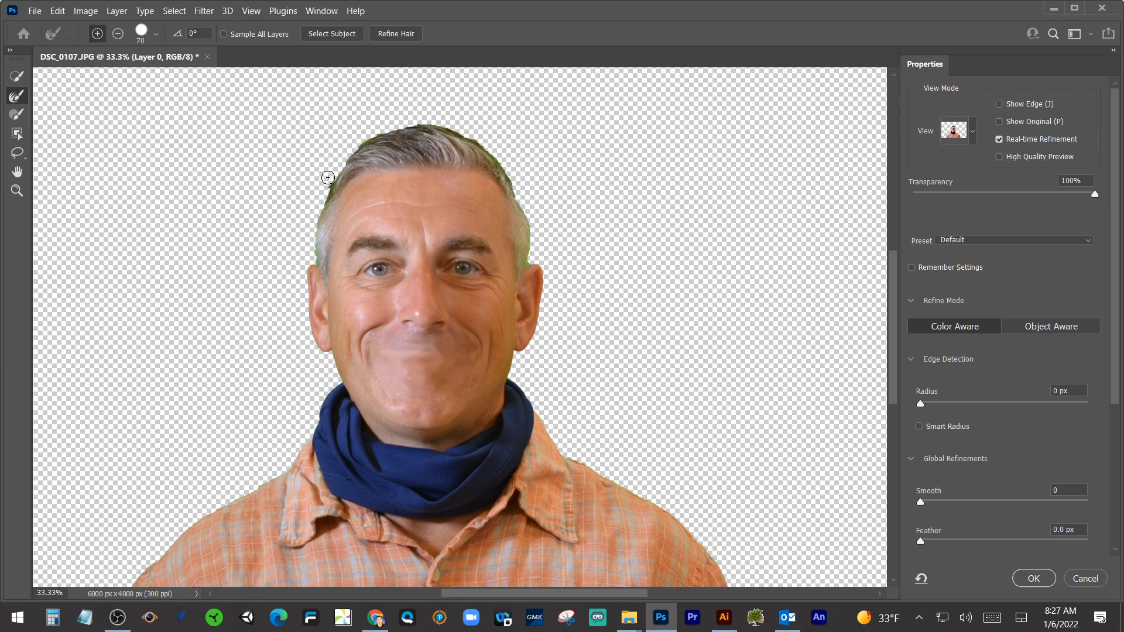
mouse_move(329, 179)
left_mouse_down()
mouse_move(313, 241)
mouse_move(340, 160)
mouse_move(358, 147)
mouse_move(420, 125)
mouse_move(479, 139)
mouse_move(518, 183)
mouse_move(535, 267)
left_mouse_up()
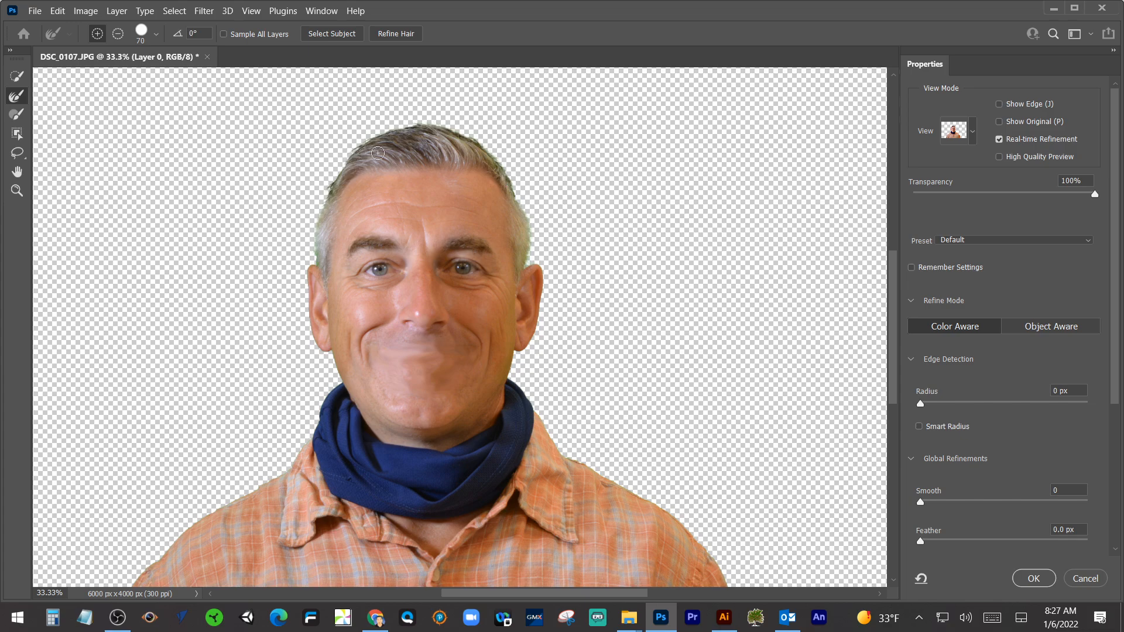
left_click_drag(502, 173, 464, 134)
mouse_move(597, 397)
left_mouse_down()
mouse_move(549, 255)
mouse_move(588, 381)
left_mouse_up()
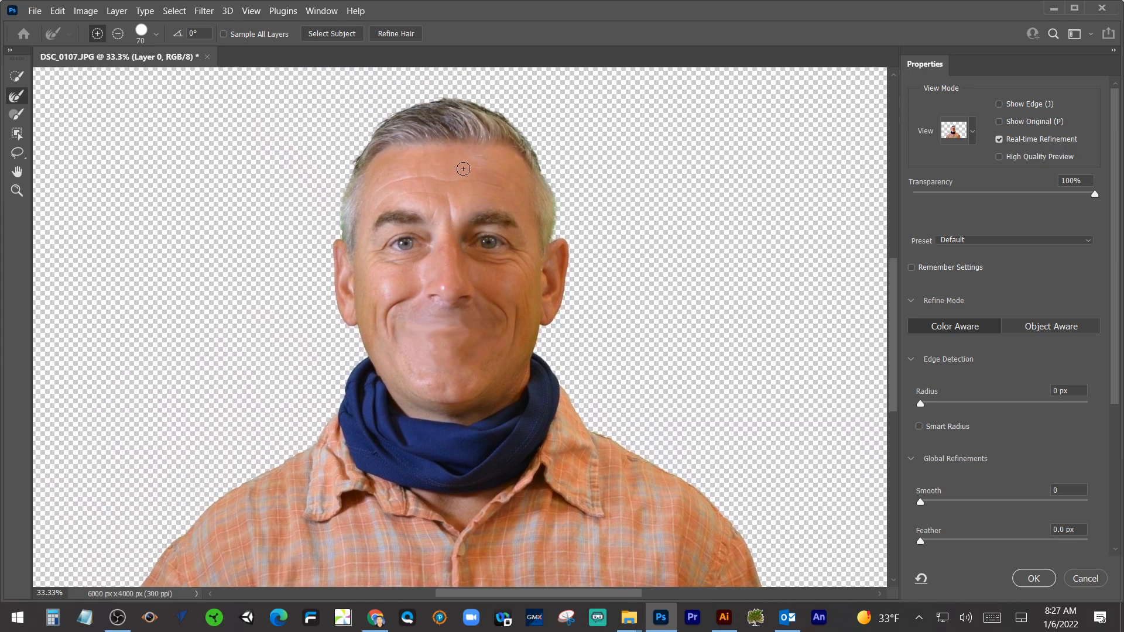
left_click_drag(444, 99, 546, 137)
Decontaminate the edge colors at 100% and output the refined selection to a new layer with a layer mask.
scroll(972, 442, "down", 4)
scroll(985, 445, "down", 4)
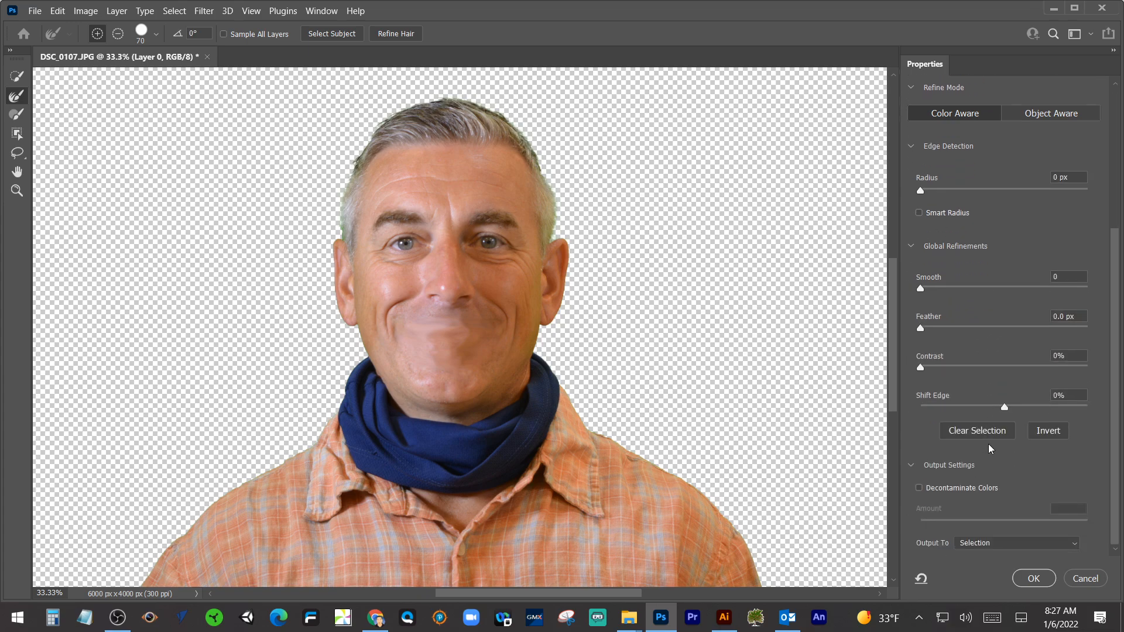
left_click(919, 489)
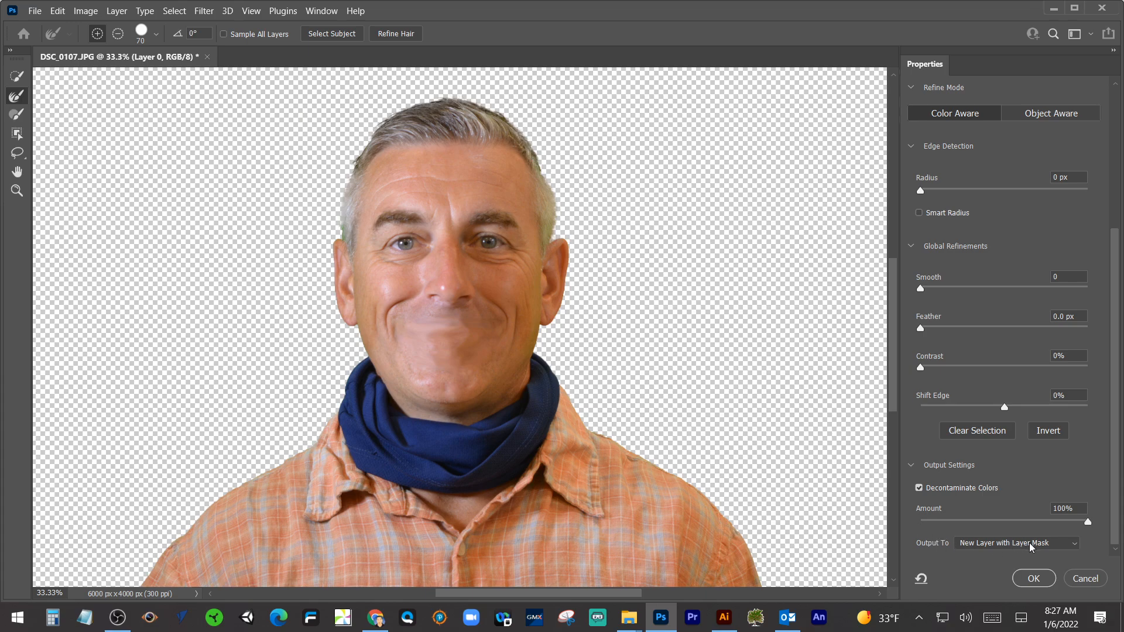
left_click(1032, 583)
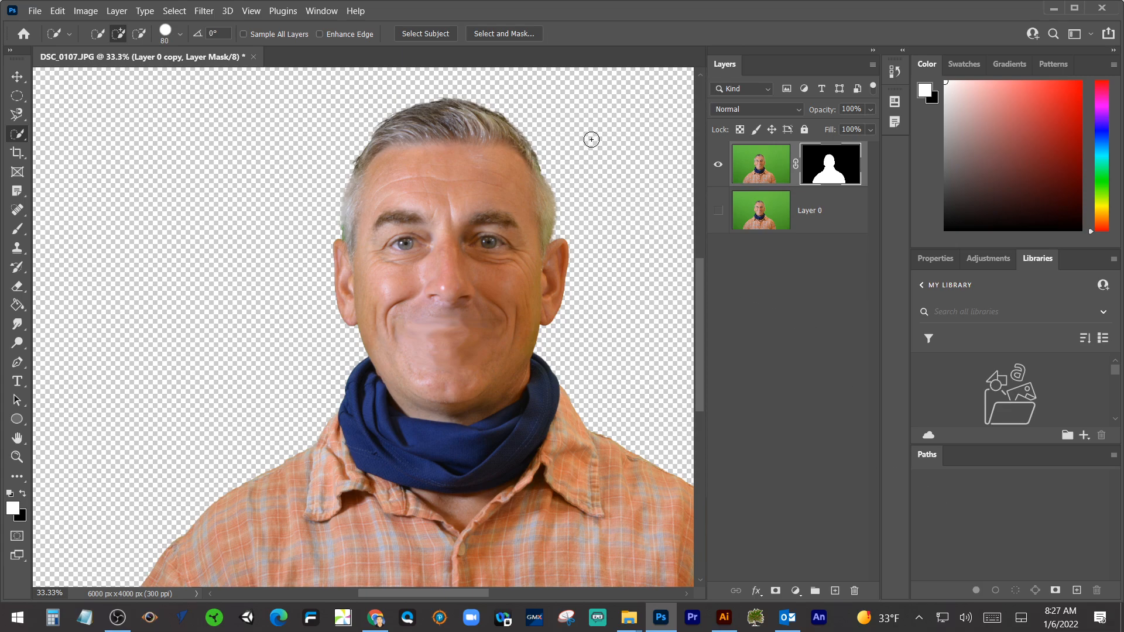
Start placing an embedded picture and browse to the Stock Pictures folder inside PICTURES on the U: home drive.
key("ctrl+minus")
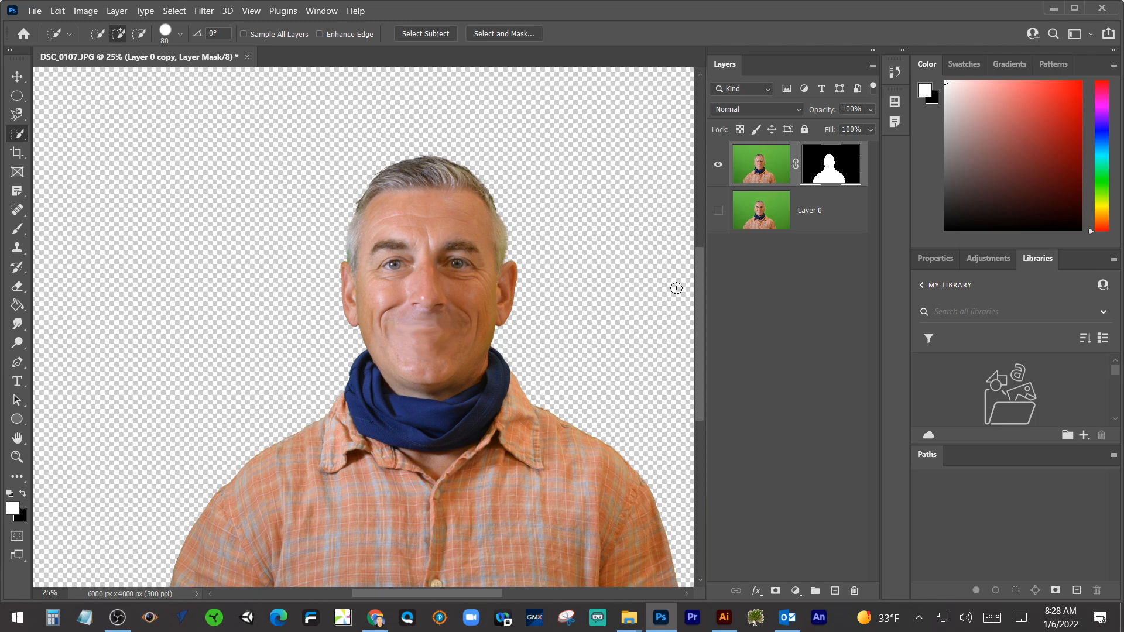
left_click_drag(596, 293, 524, 294)
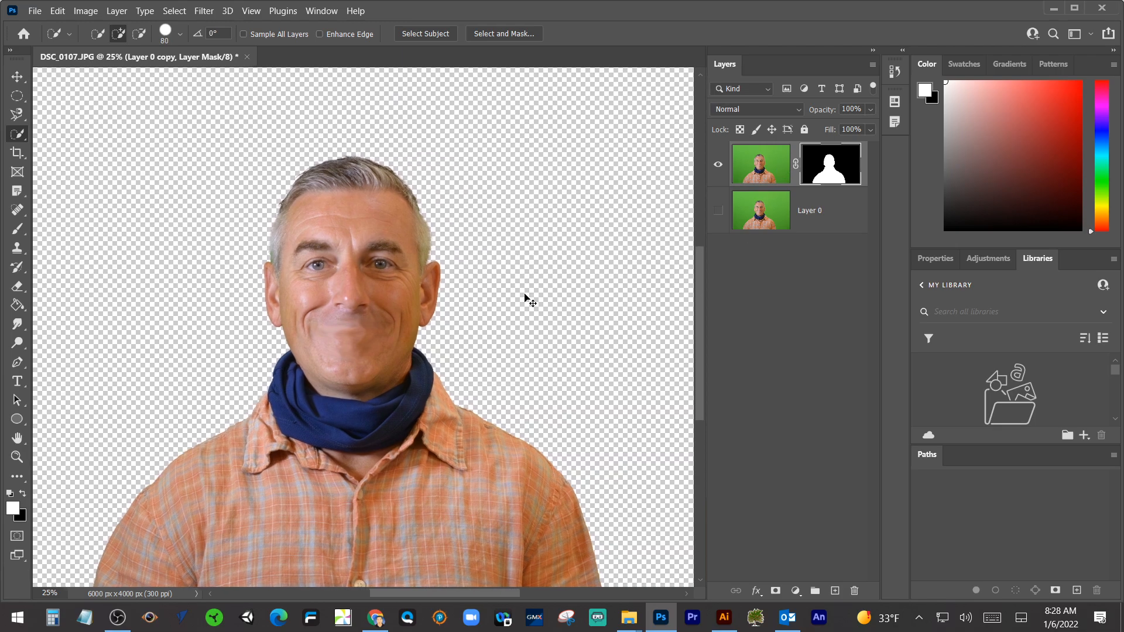
key("ctrl+minus")
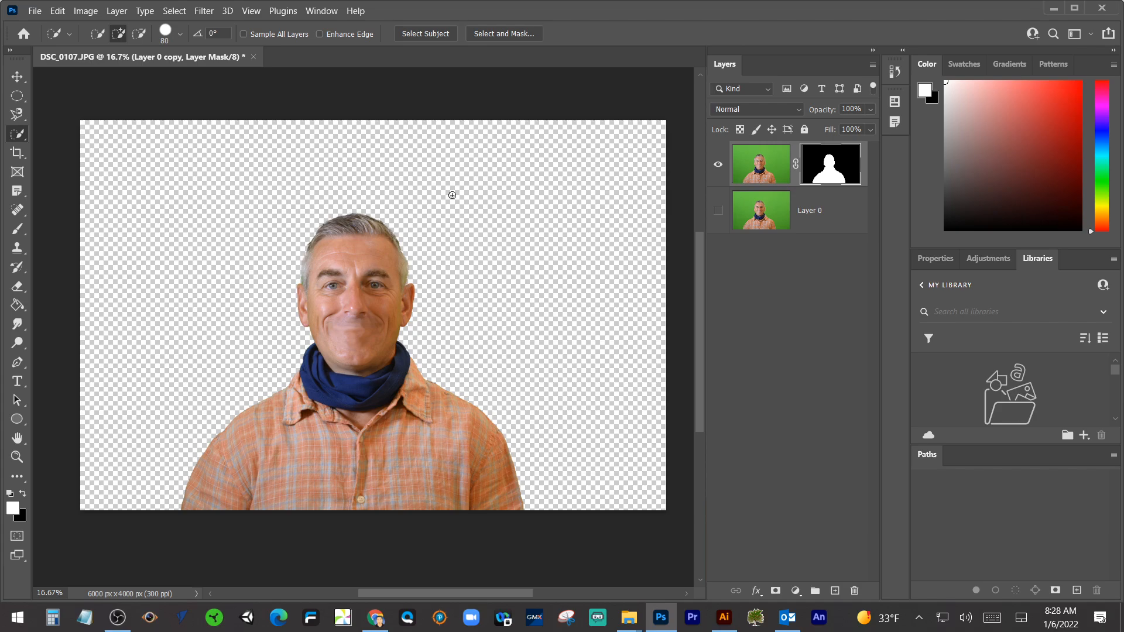
left_click(36, 13)
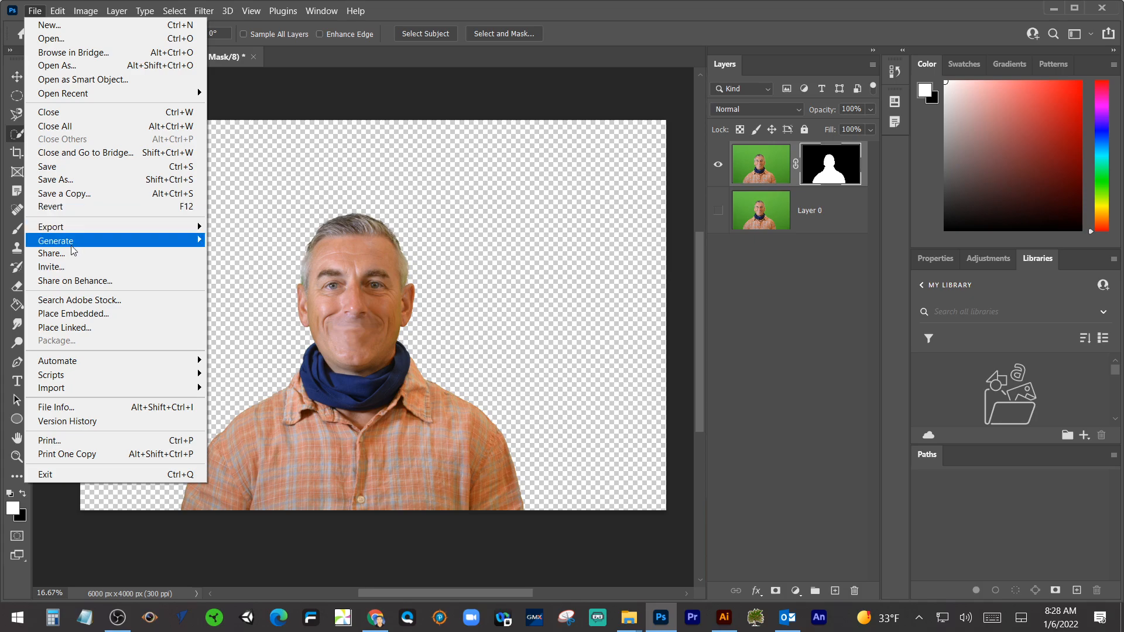
left_click(58, 313)
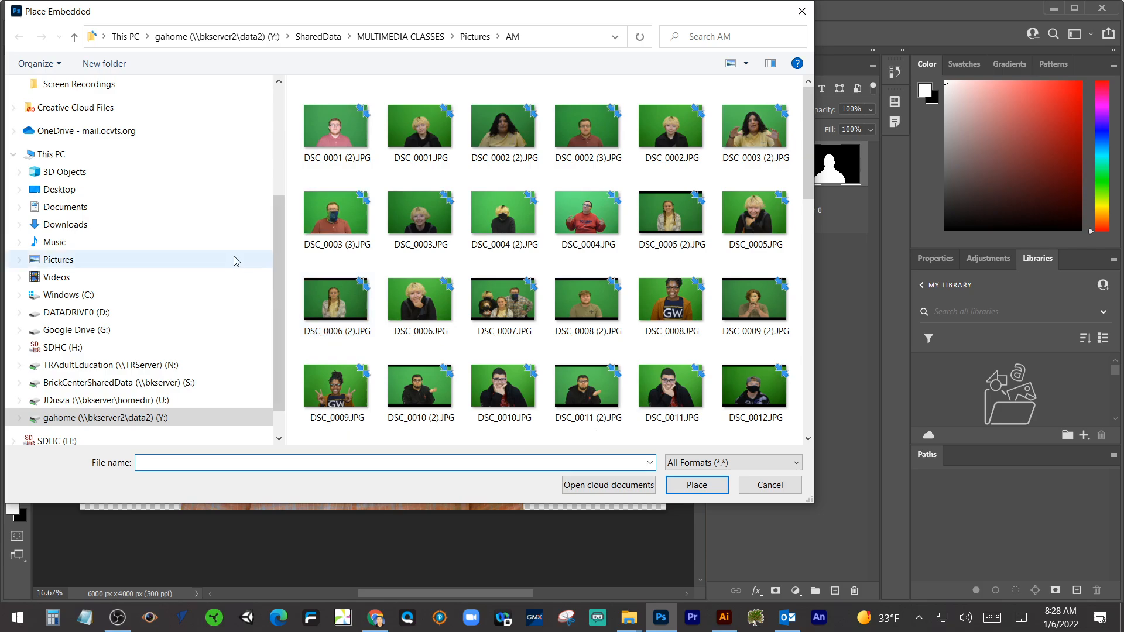
left_click(67, 401)
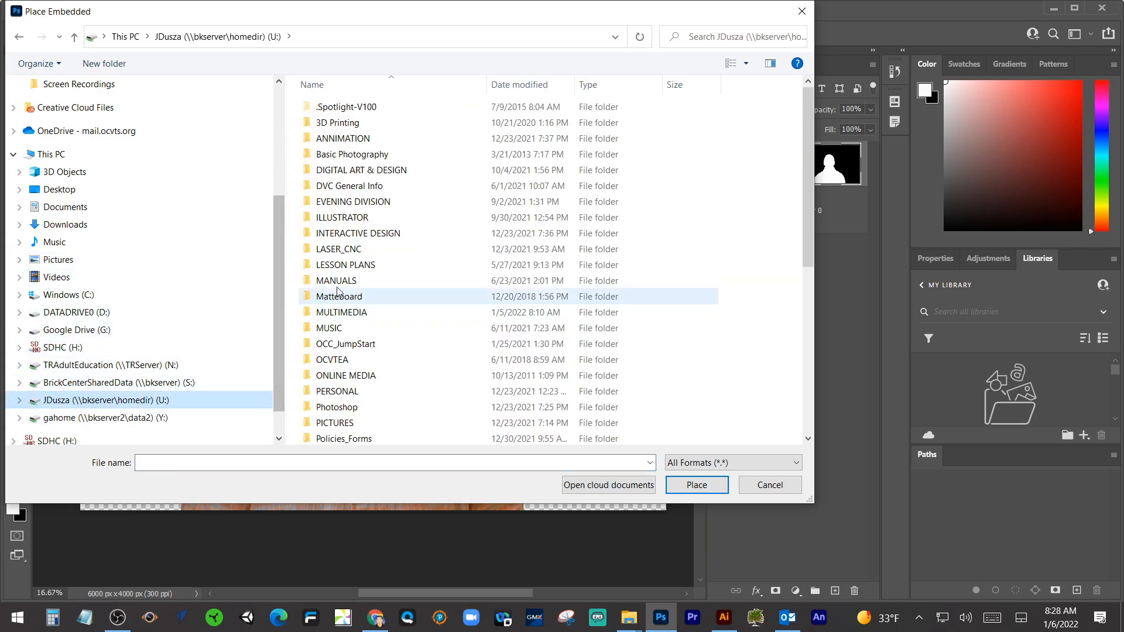
double_click(335, 423)
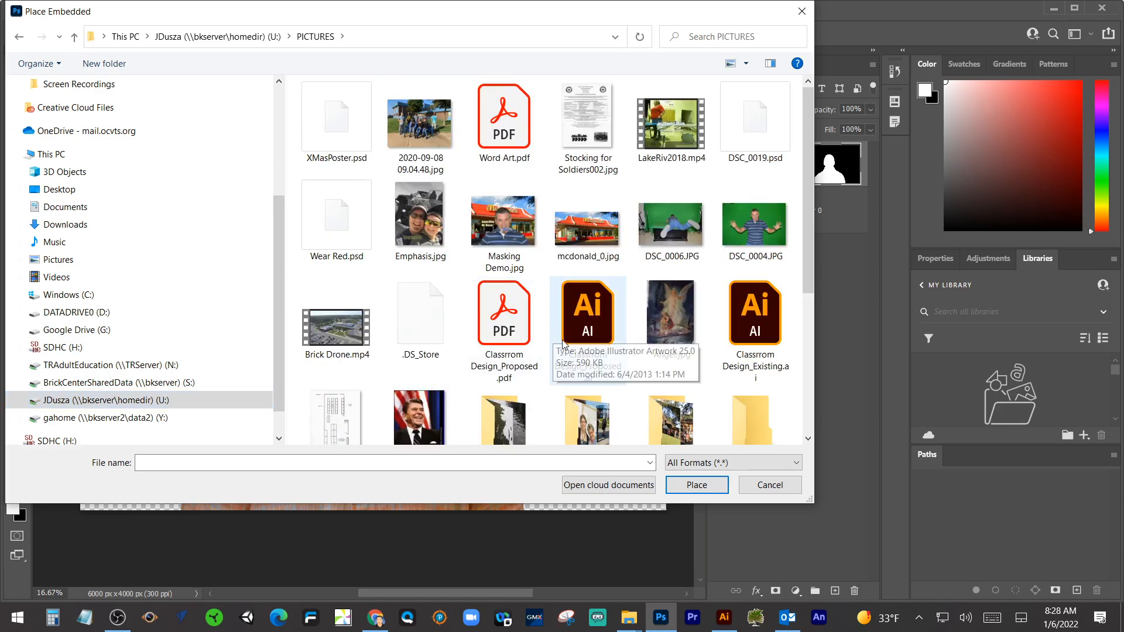
scroll(563, 355, "down", 3)
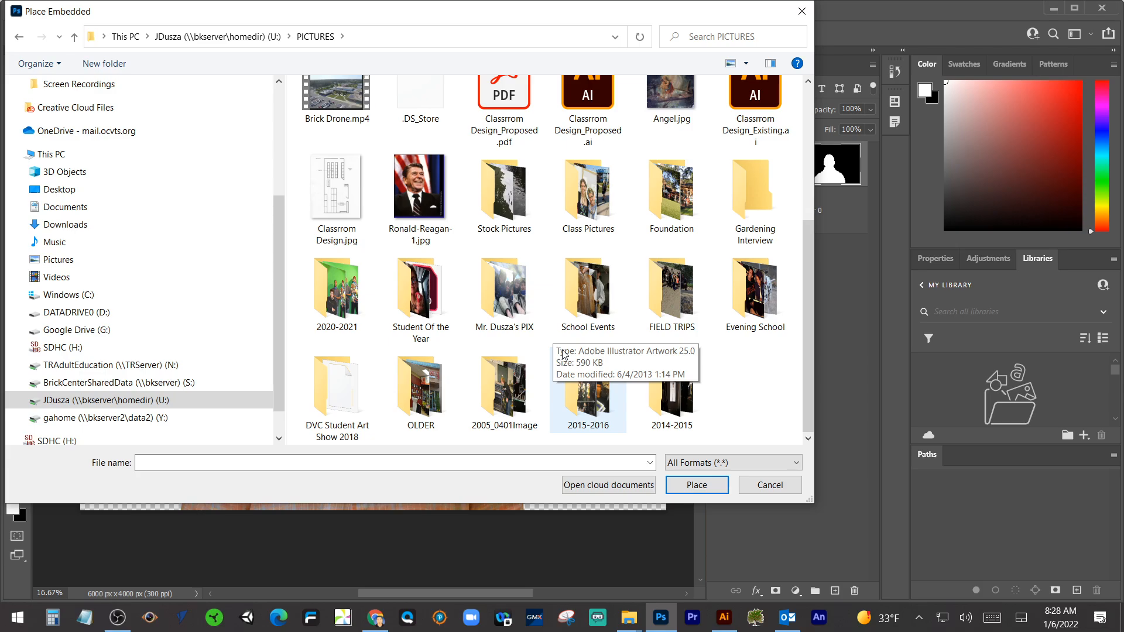
scroll(563, 355, "up", 2)
scroll(563, 355, "up", 2)
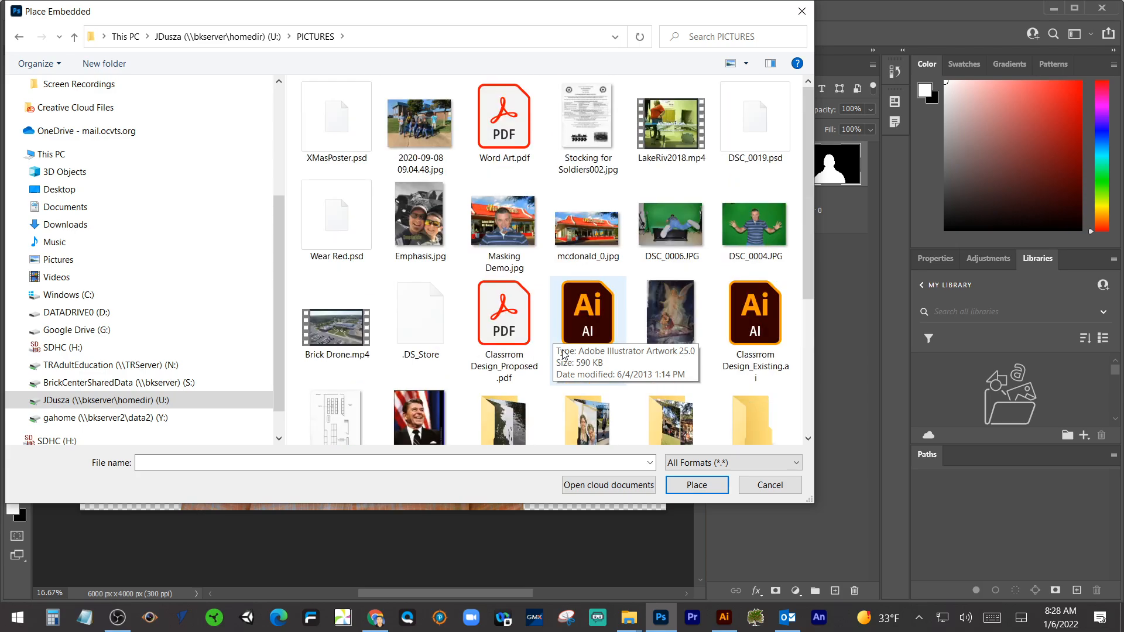
scroll(563, 355, "down", 3)
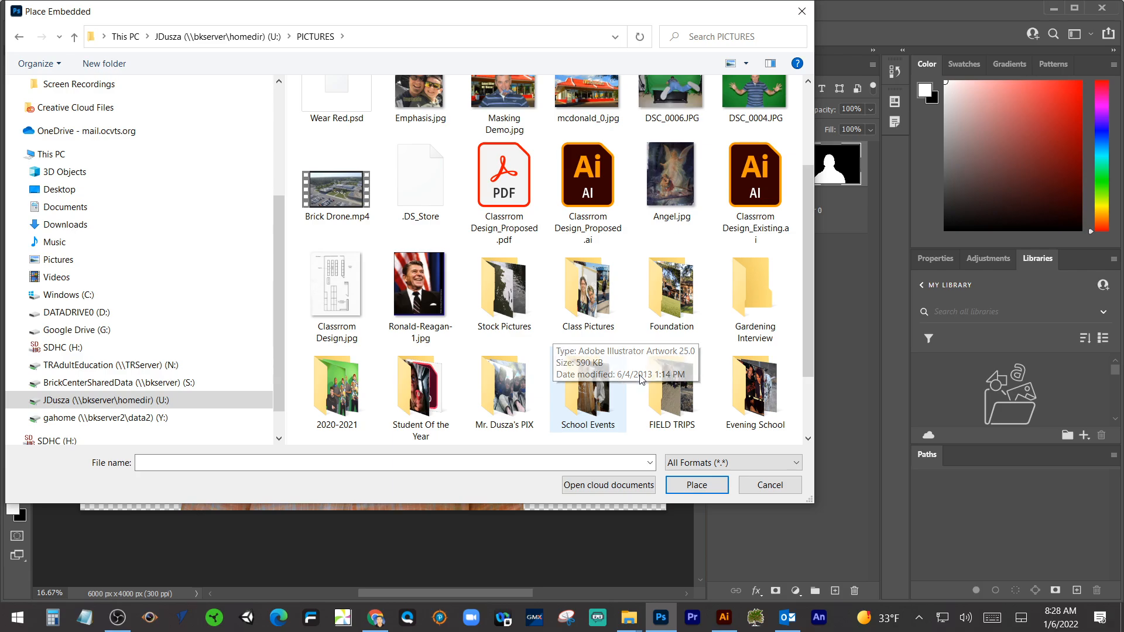
double_click(514, 304)
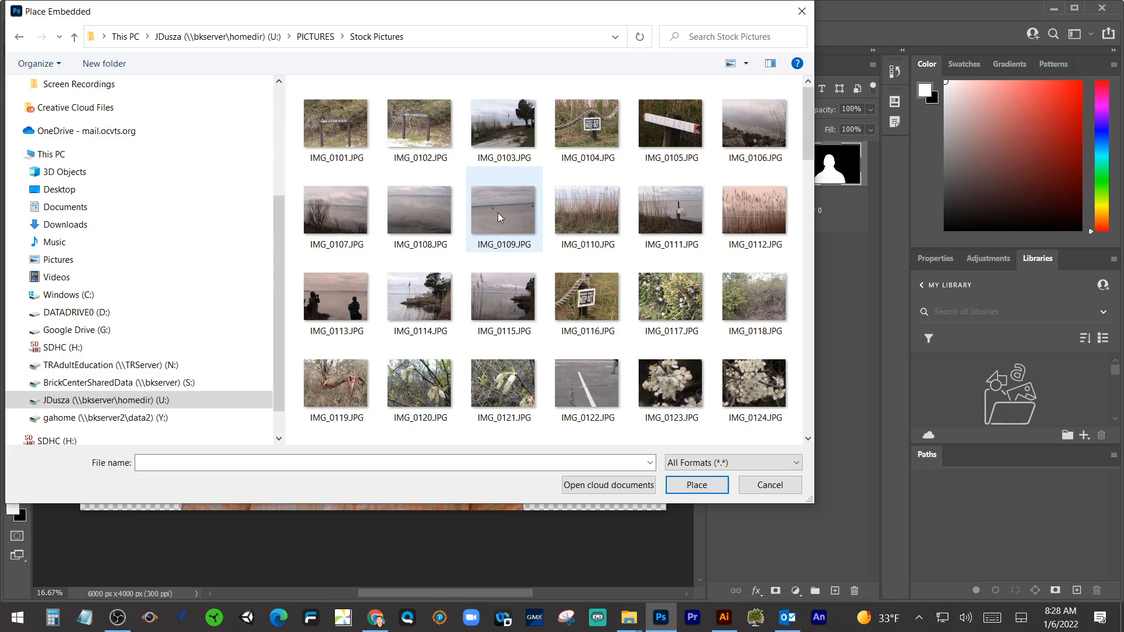
Find the boardwalk photo IMG_0149.JPG among the stock pictures and place it in the document.
scroll(498, 217, "down", 5)
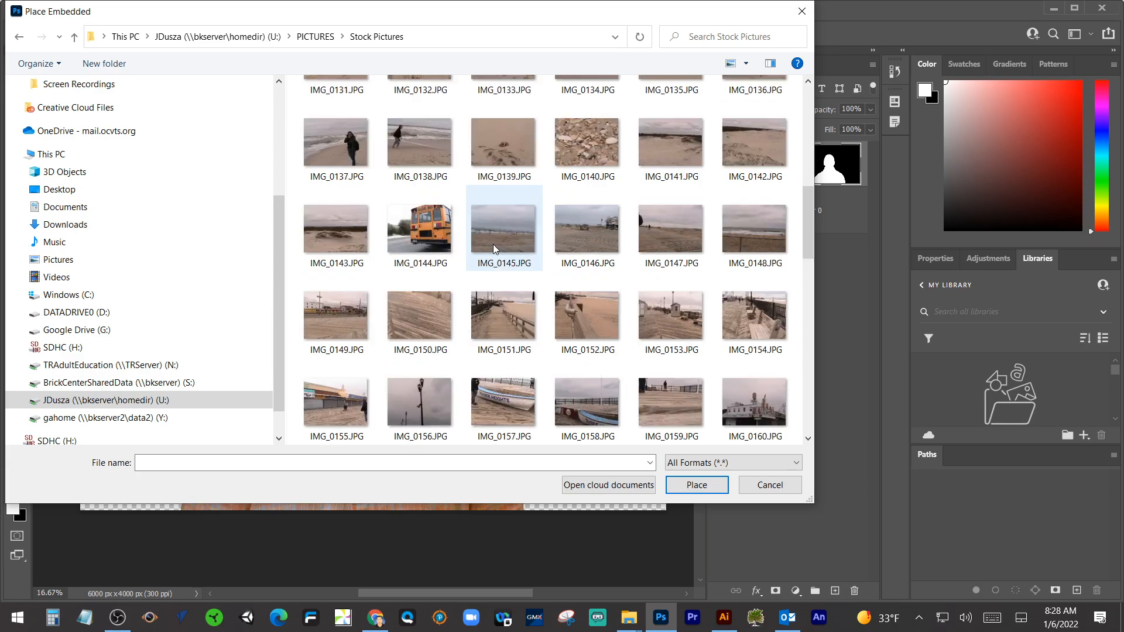
scroll(493, 244, "down", 5)
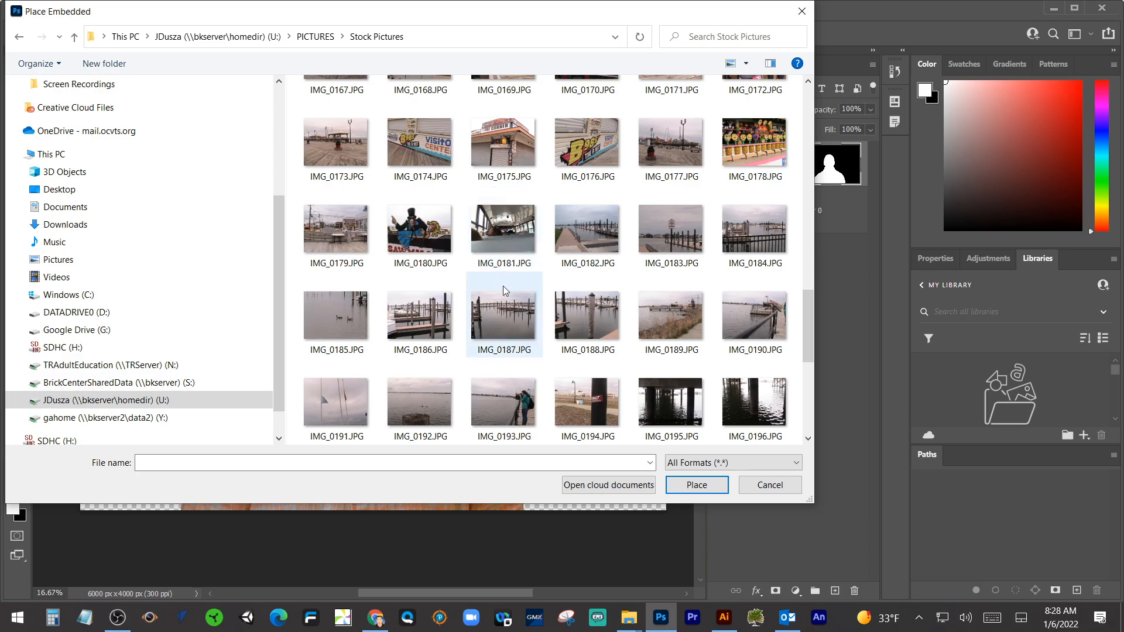
scroll(507, 320, "down", 5)
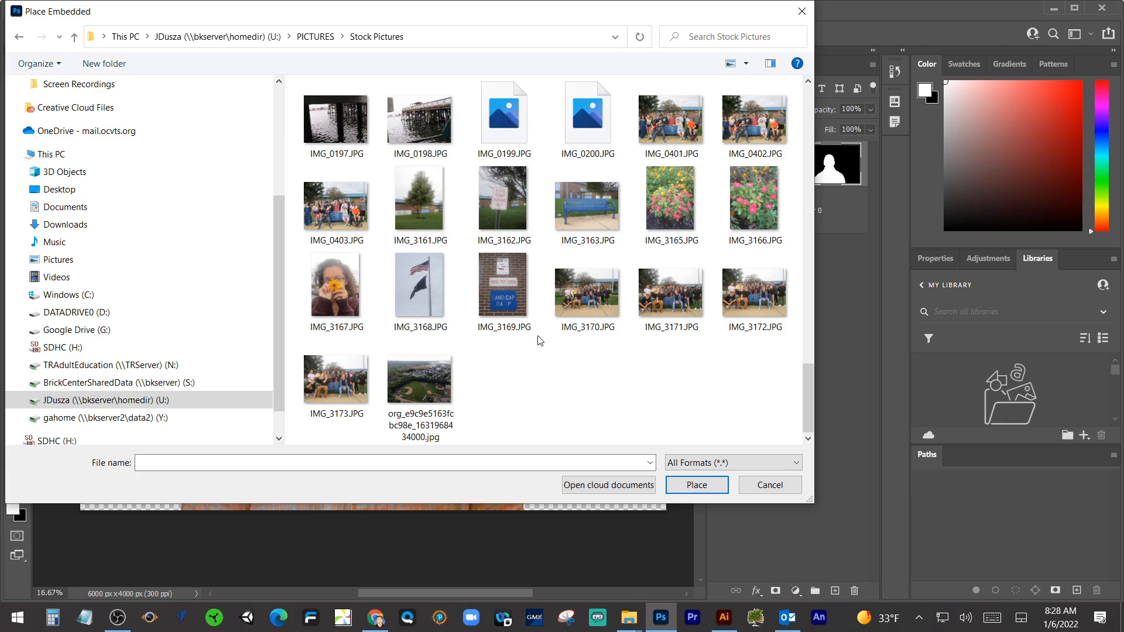
scroll(540, 340, "up", 3)
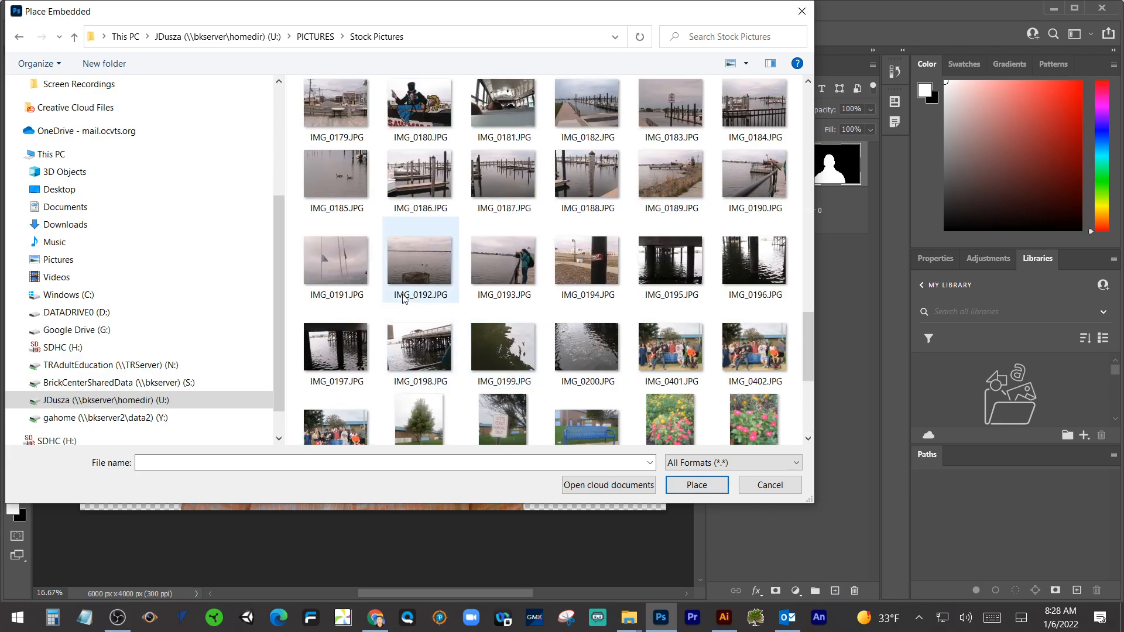
scroll(463, 316, "up", 3)
scroll(374, 211, "up", 3)
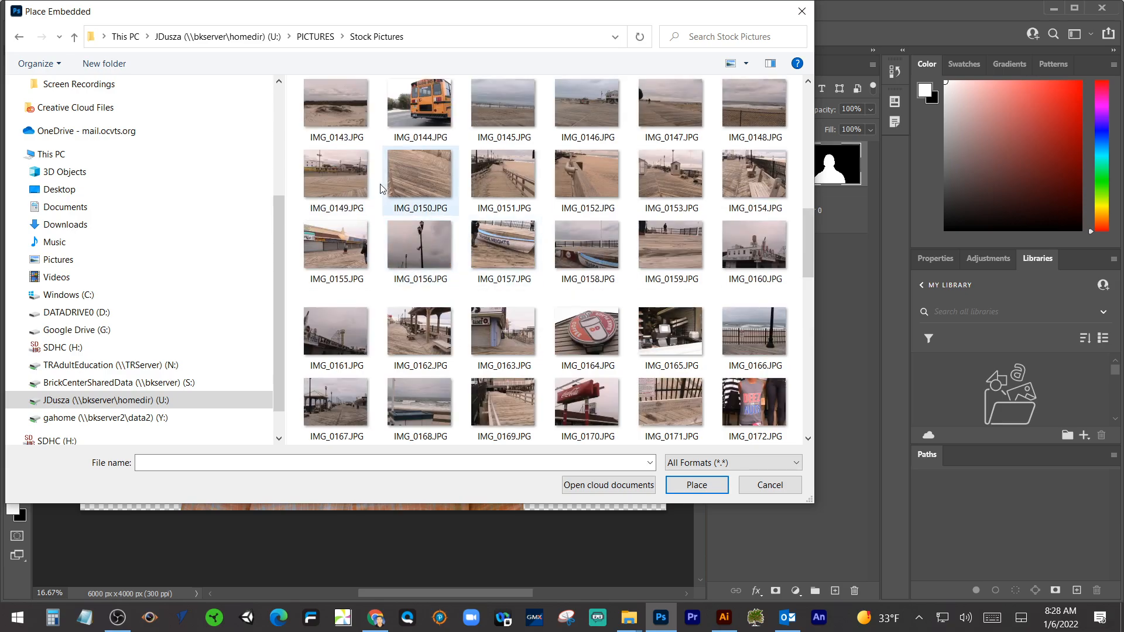
left_click(349, 171)
left_click(696, 486)
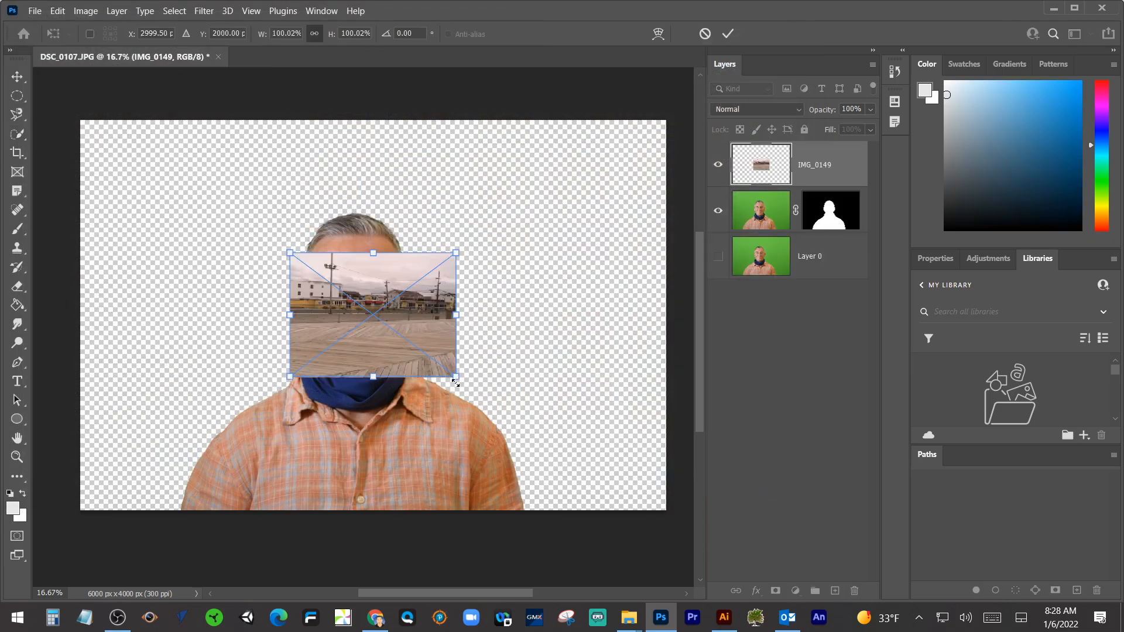
Stretch the placed boardwalk photo to about 358% by 336% to cover the canvas, and move its layer below the masked cut-out.
left_click_drag(455, 379, 662, 524)
left_click_drag(291, 256, 69, 104)
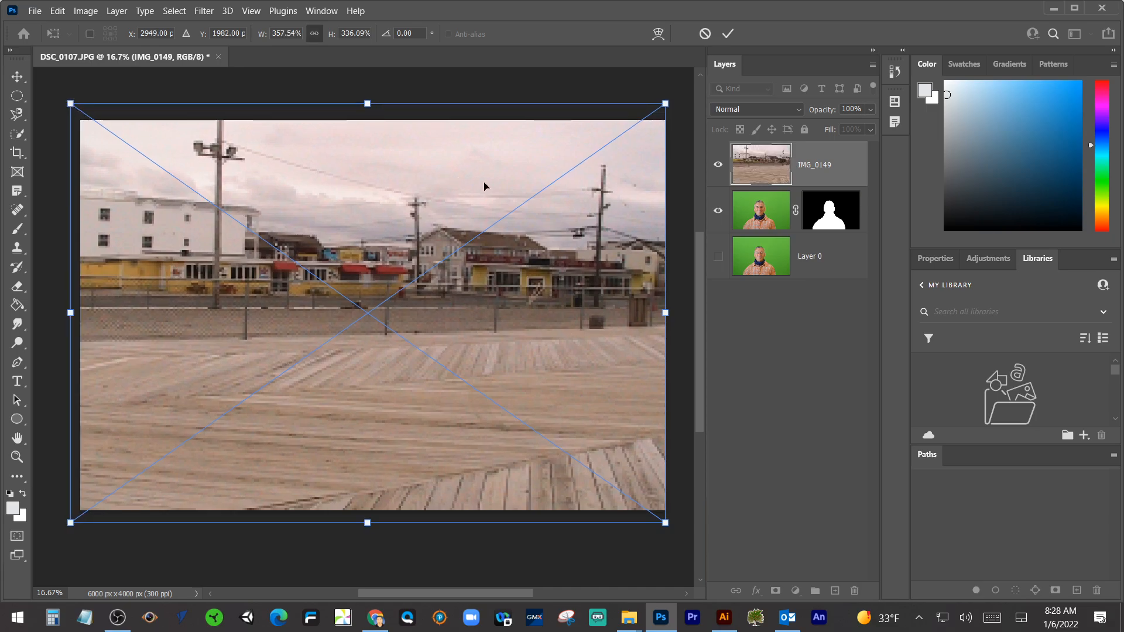
left_click(727, 33)
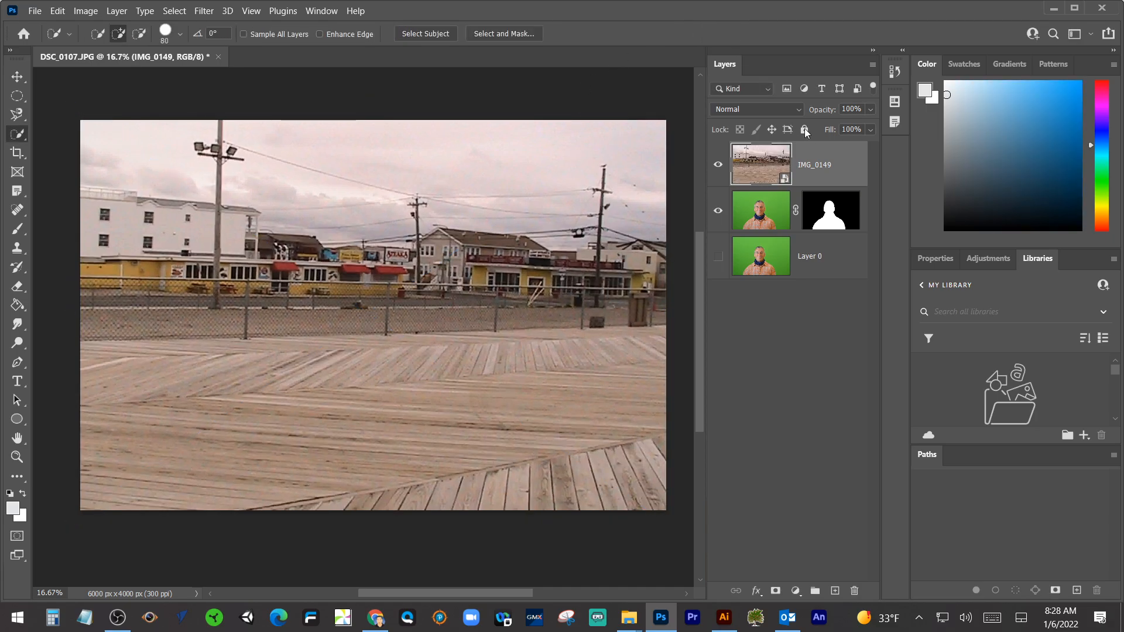
left_click_drag(827, 163, 838, 241)
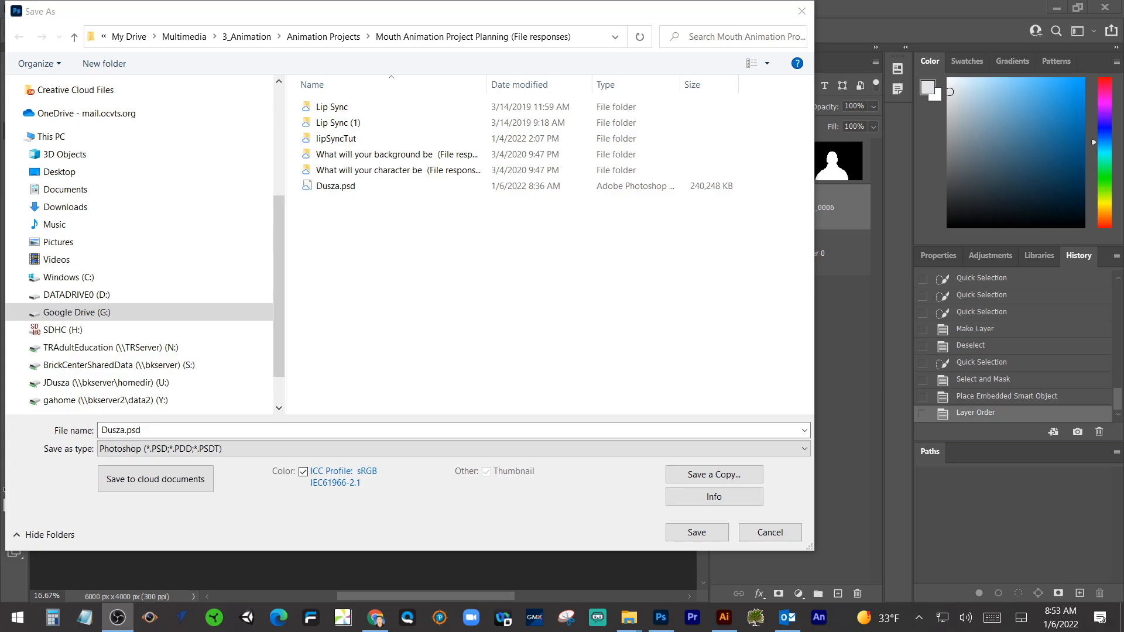
Save the composite as a Photoshop PSD in the Mouth Animation project folder, replacing the existing file and keeping Maximize Compatibility on.
left_click(697, 533)
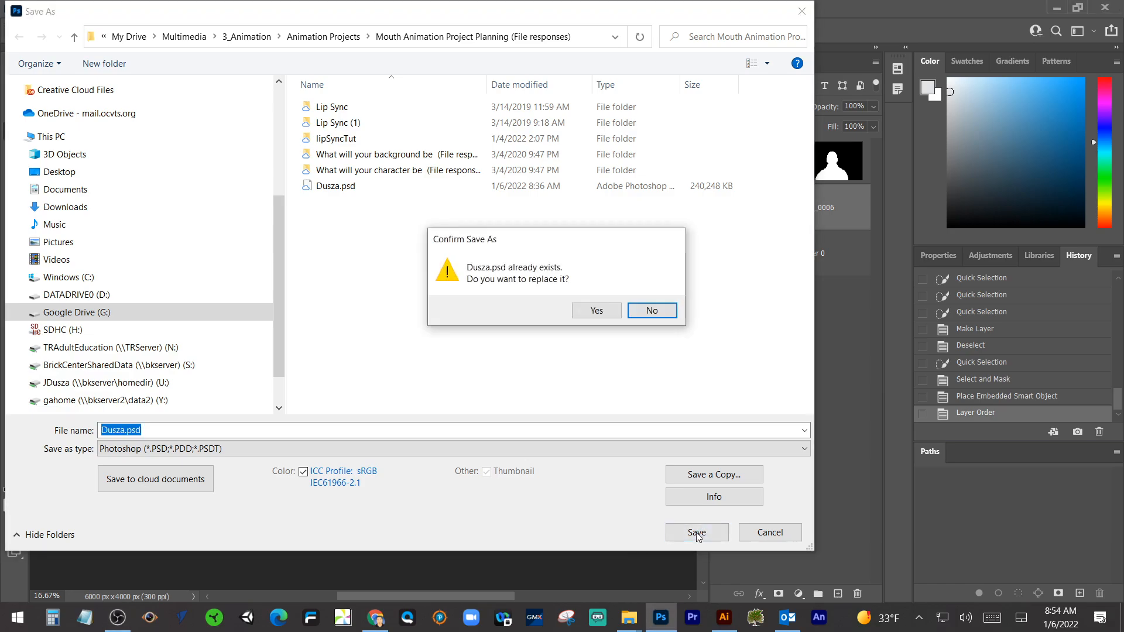
left_click(596, 316)
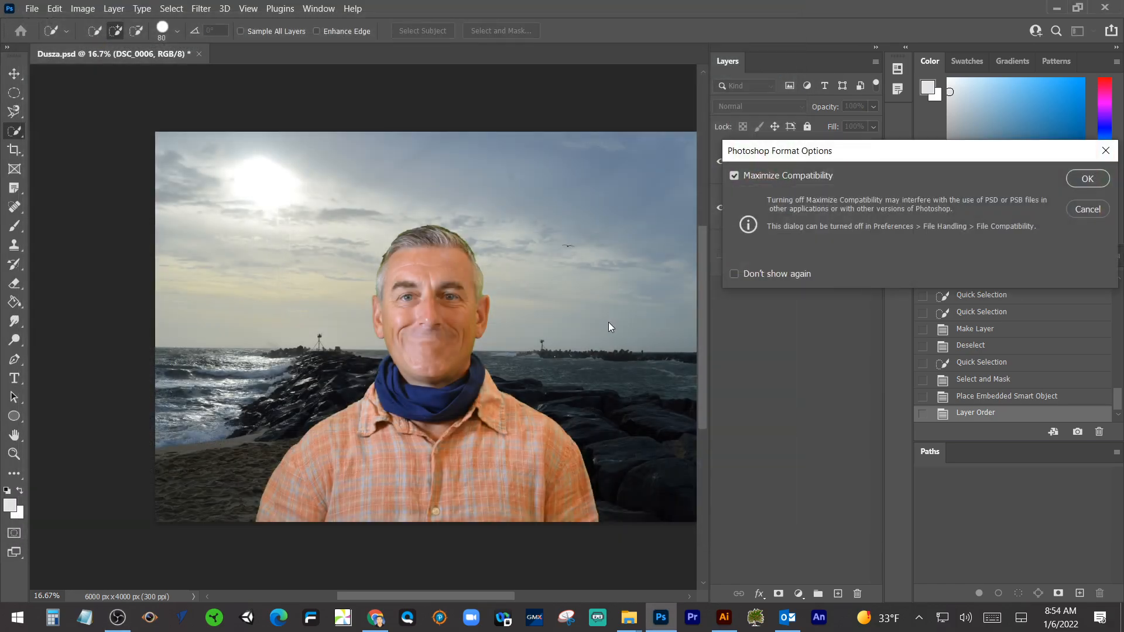
left_click(1087, 179)
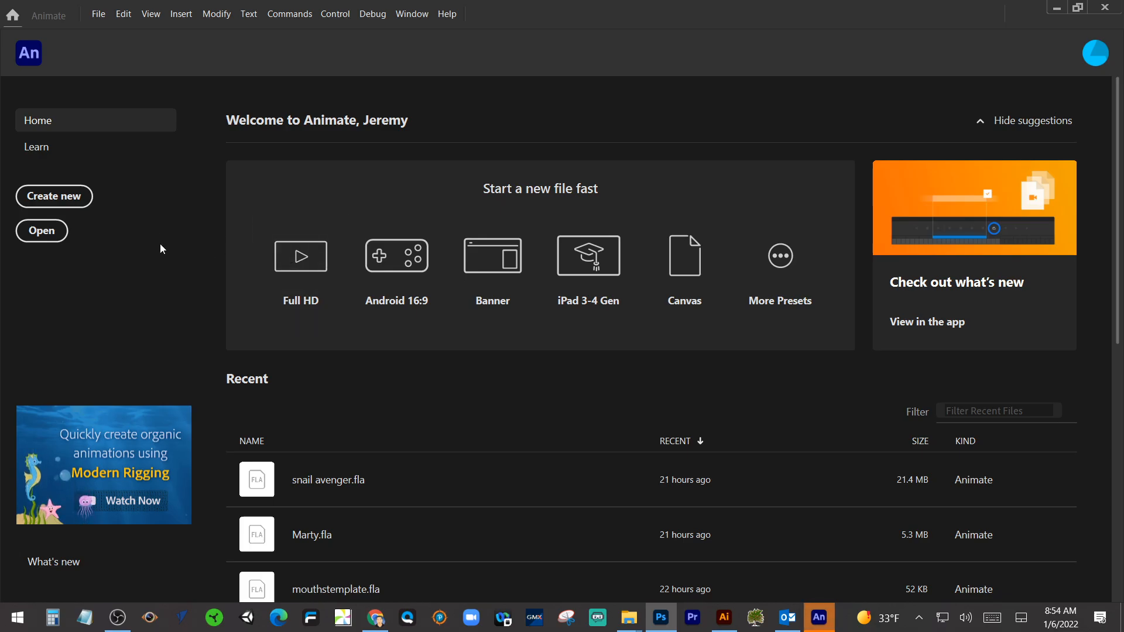
In Adobe Animate, create a Full HD 1920 x 1080 character animation document at 30 fps with ActionScript 3.0.
left_click(79, 200)
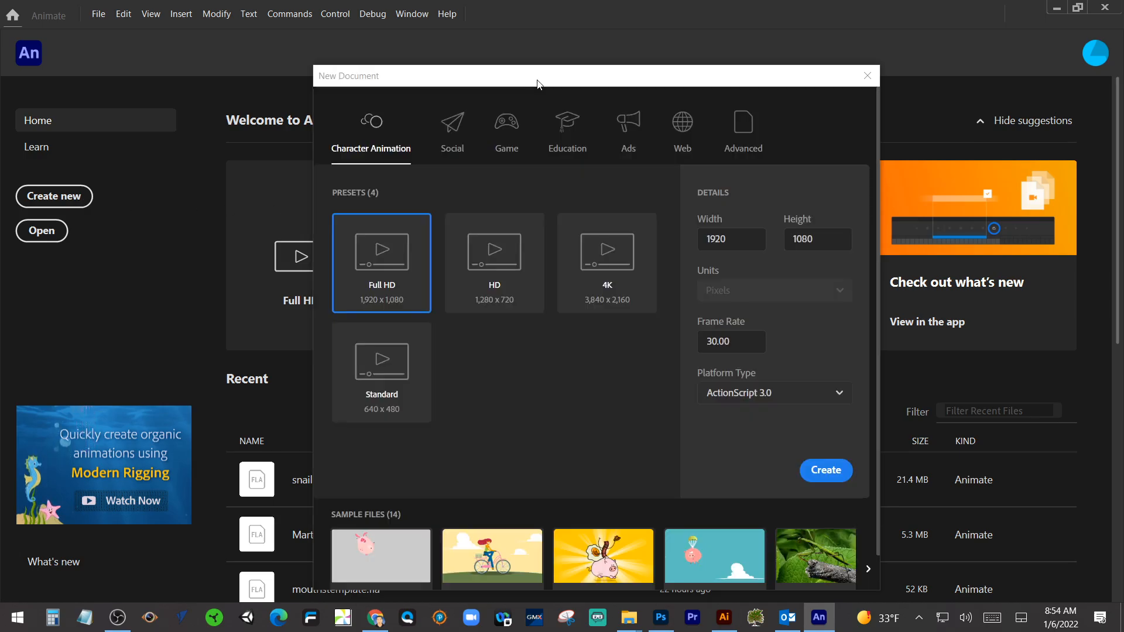
left_click_drag(537, 80, 408, 81)
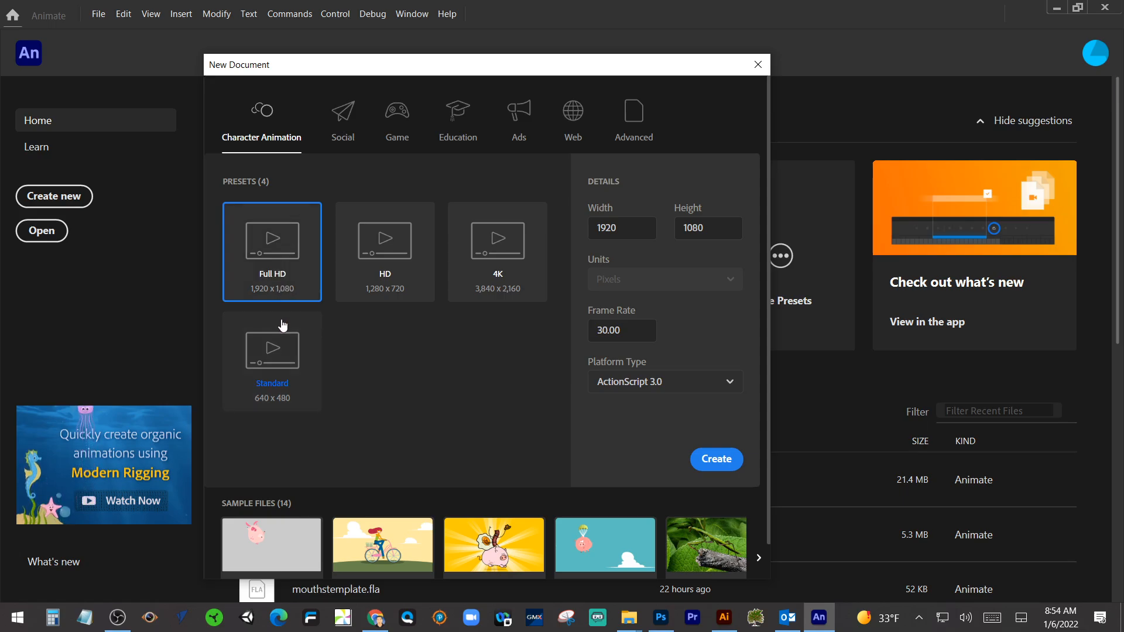
left_click(725, 462)
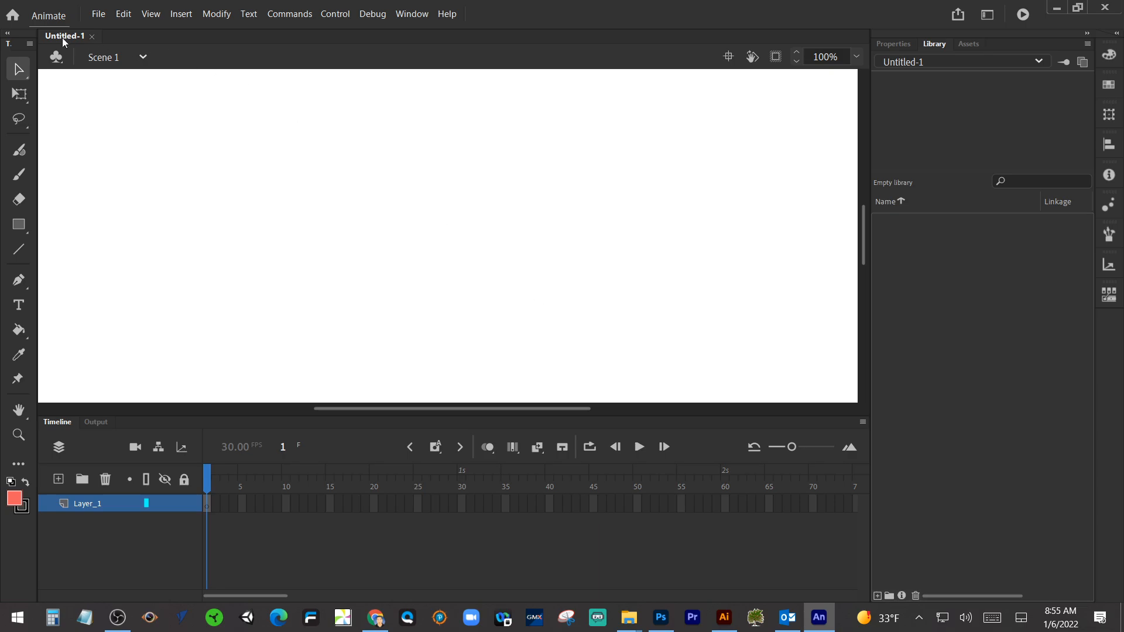
Start an import to the library and choose the saved portrait PSD from the Mouth Animation project folder.
left_click(98, 15)
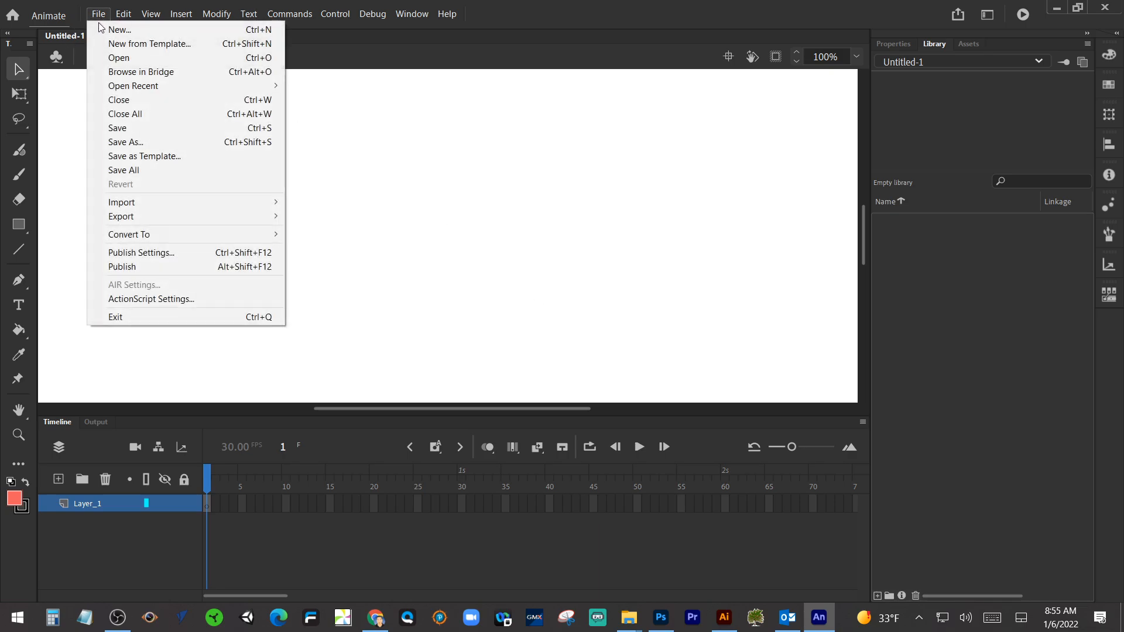
mouse_move(142, 203)
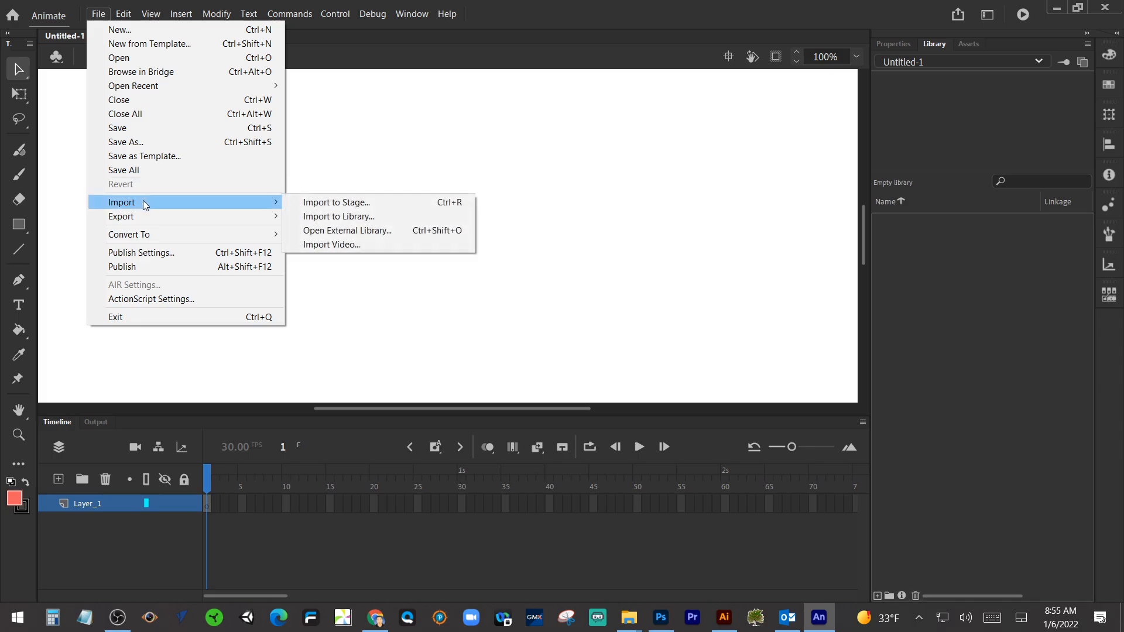
left_click(335, 218)
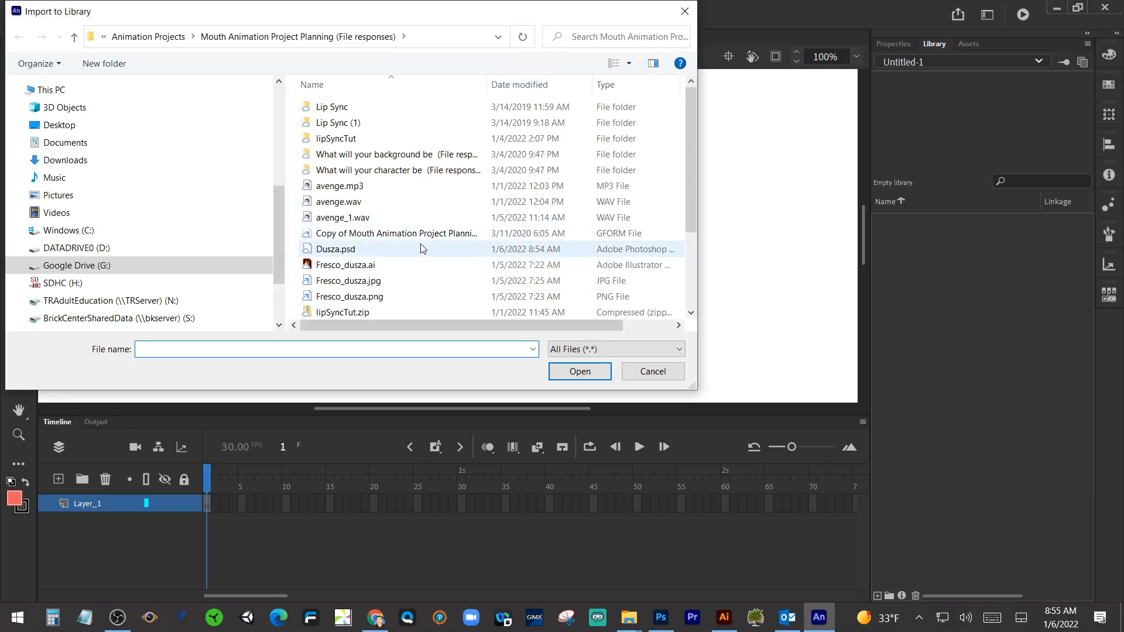
left_click(396, 252)
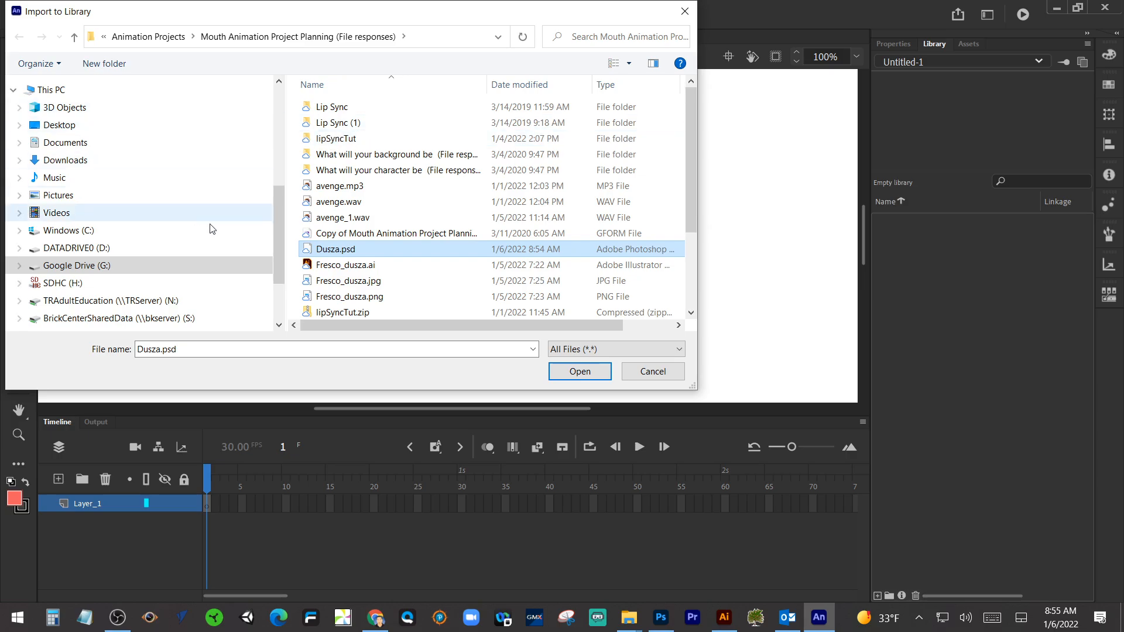
left_click(569, 372)
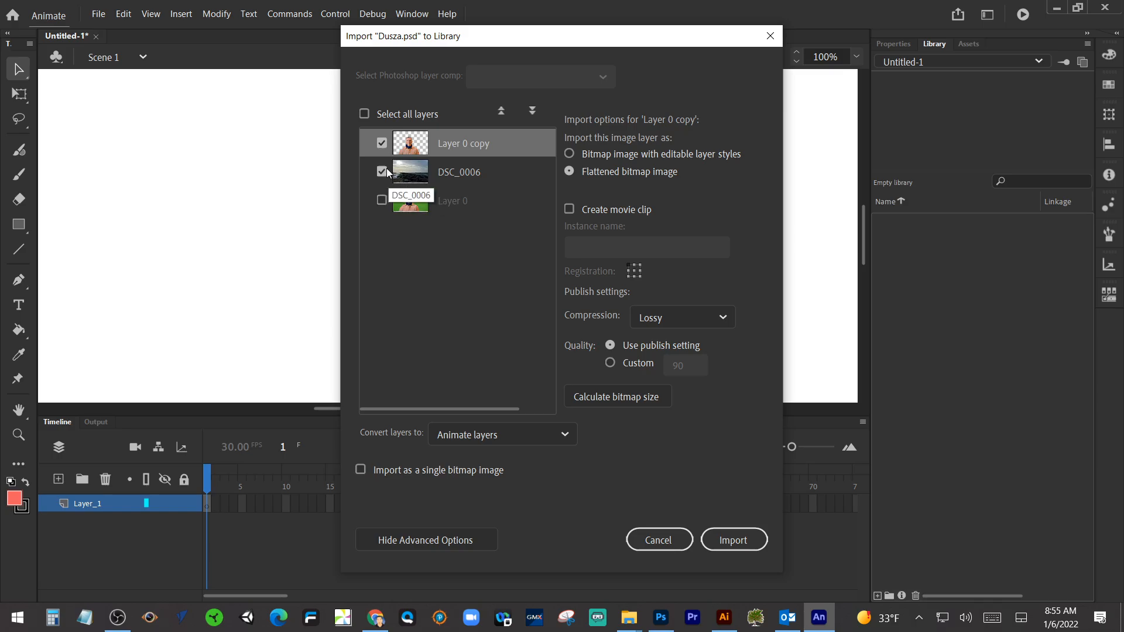
Import Layer 0 copy and DSC_0006 as flattened bitmaps converted to Animate layers, without merging them into a single bitmap image.
left_click(383, 145)
left_click(382, 144)
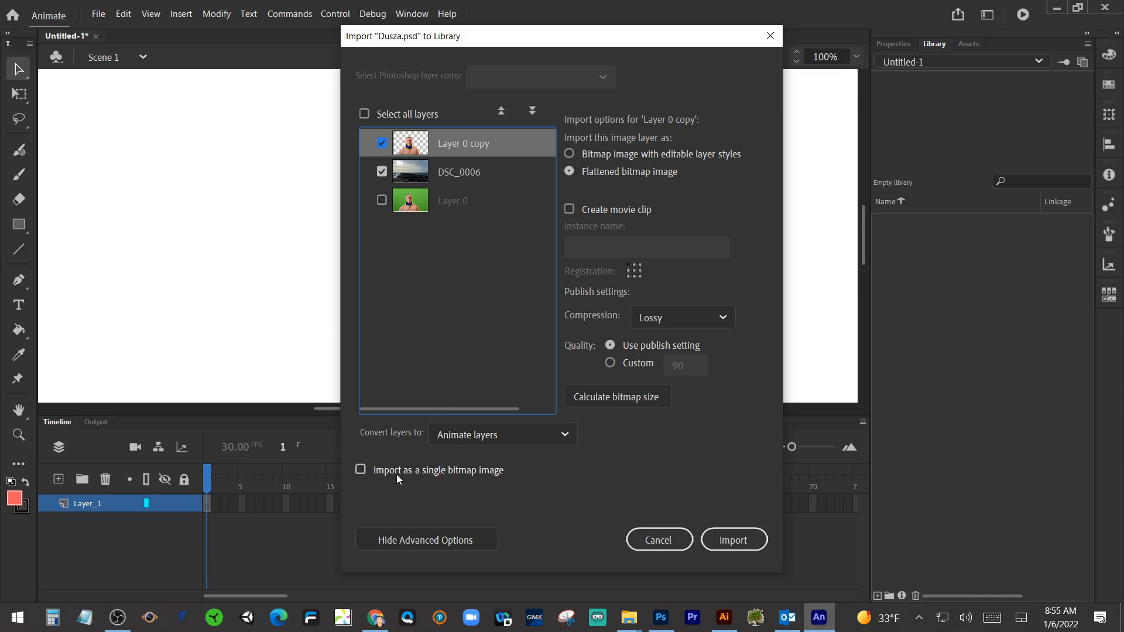
left_click(363, 470)
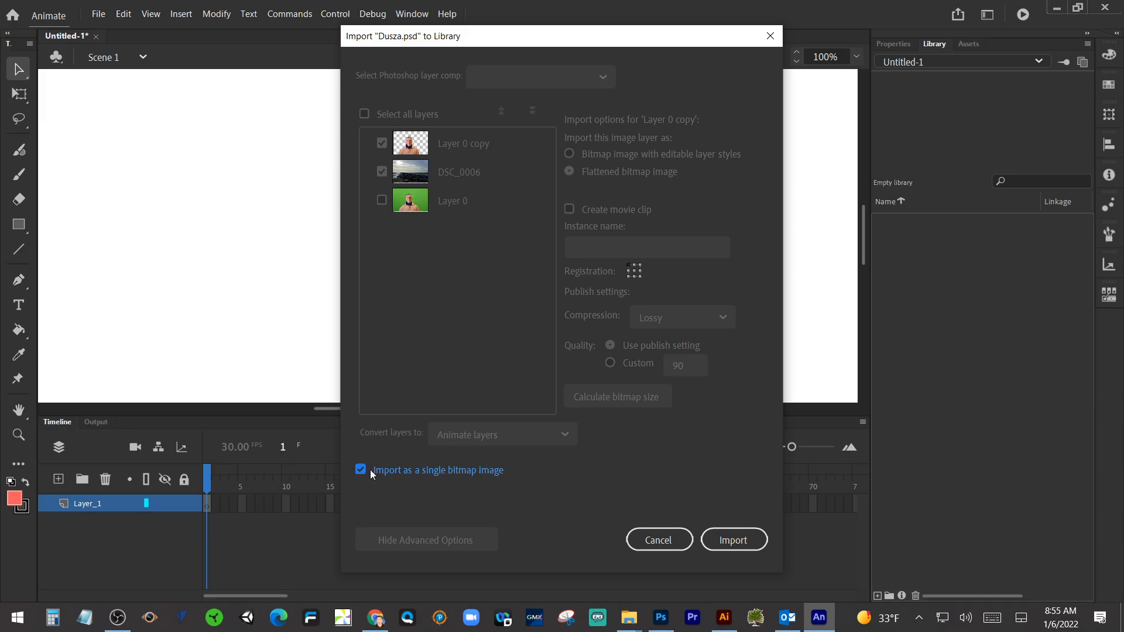
left_click(361, 470)
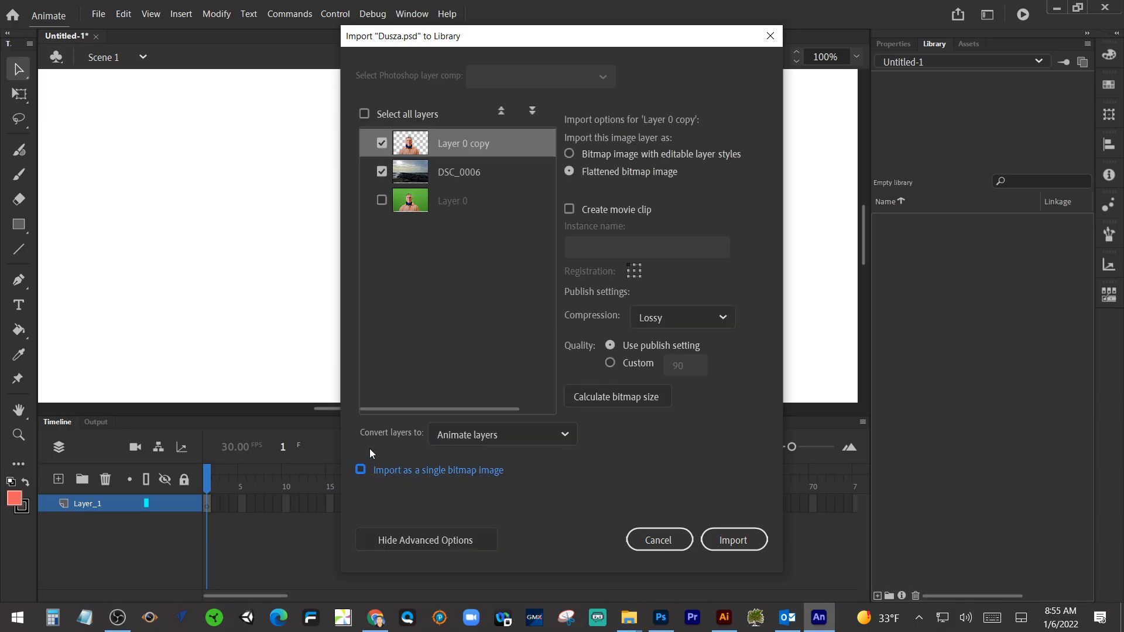
left_click(745, 536)
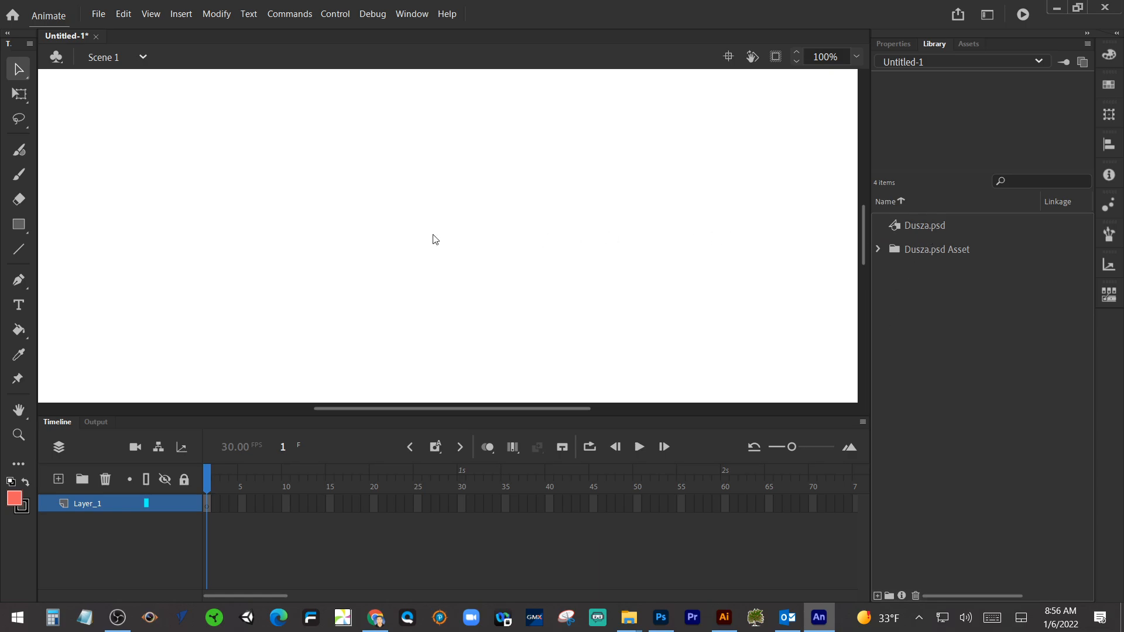
Place the imported portrait PSD graphic from the library onto the stage.
left_click(904, 226)
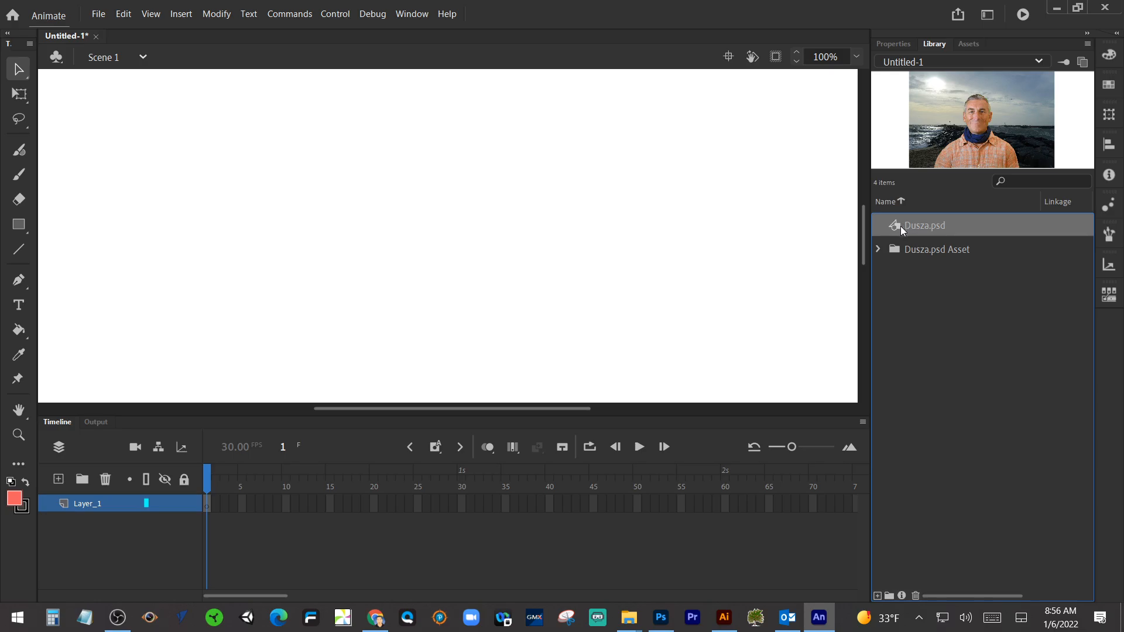
left_click_drag(856, 232, 383, 236)
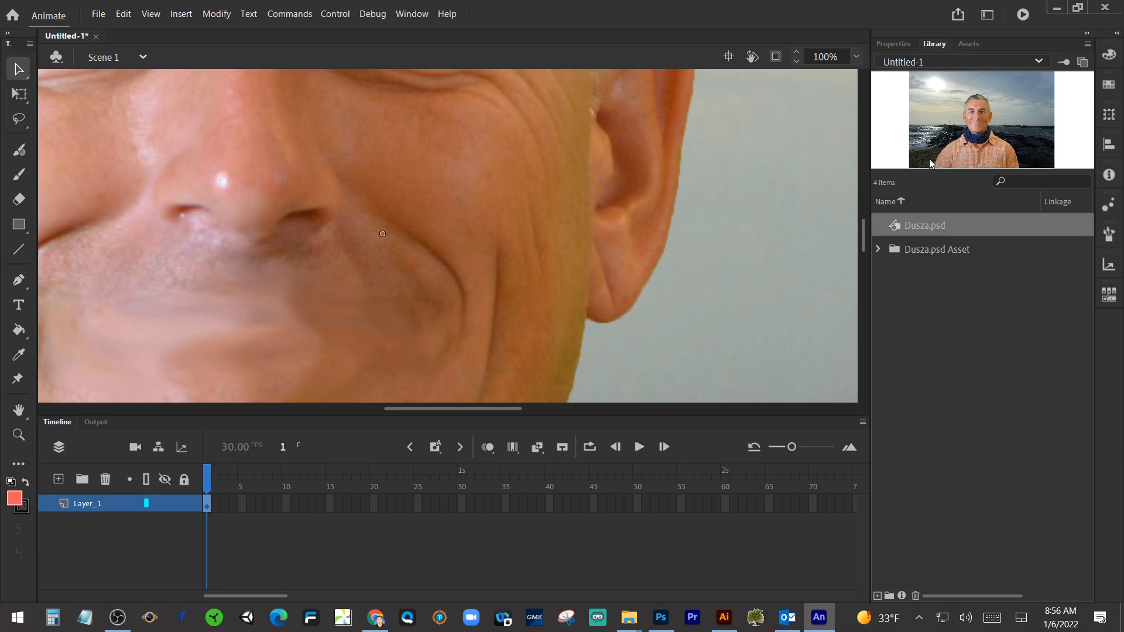
left_click(857, 55)
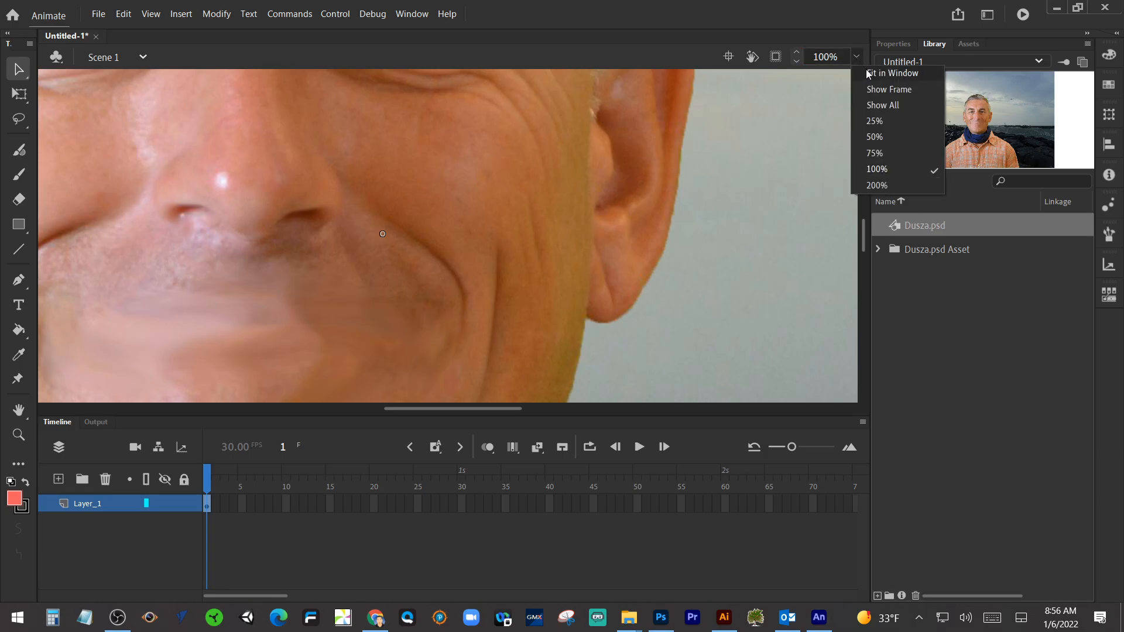
left_click(873, 77)
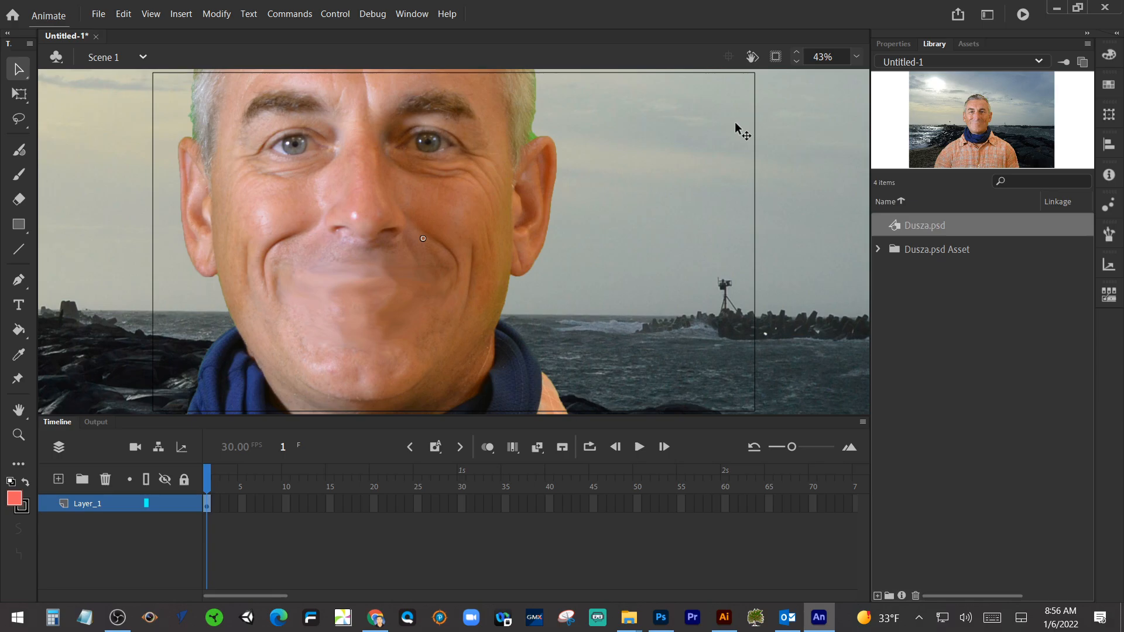
key("ctrl+minus")
key("ctrl+minus")
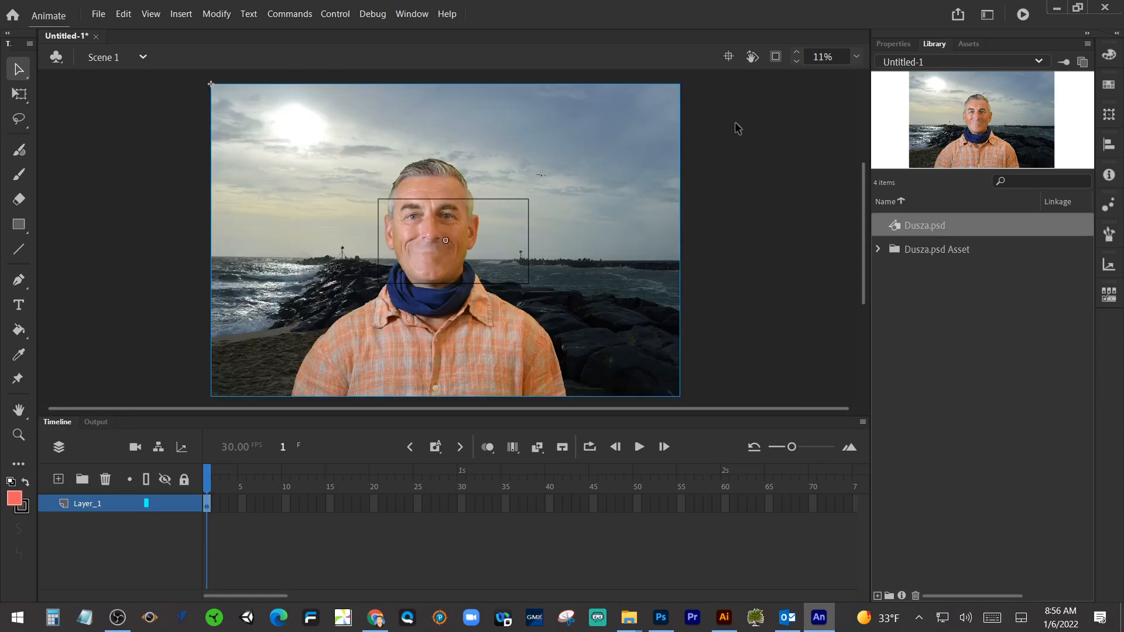
Scale the portrait graphic down proportionally with Free Transform and position it so that it covers the whole stage frame.
left_click(20, 94)
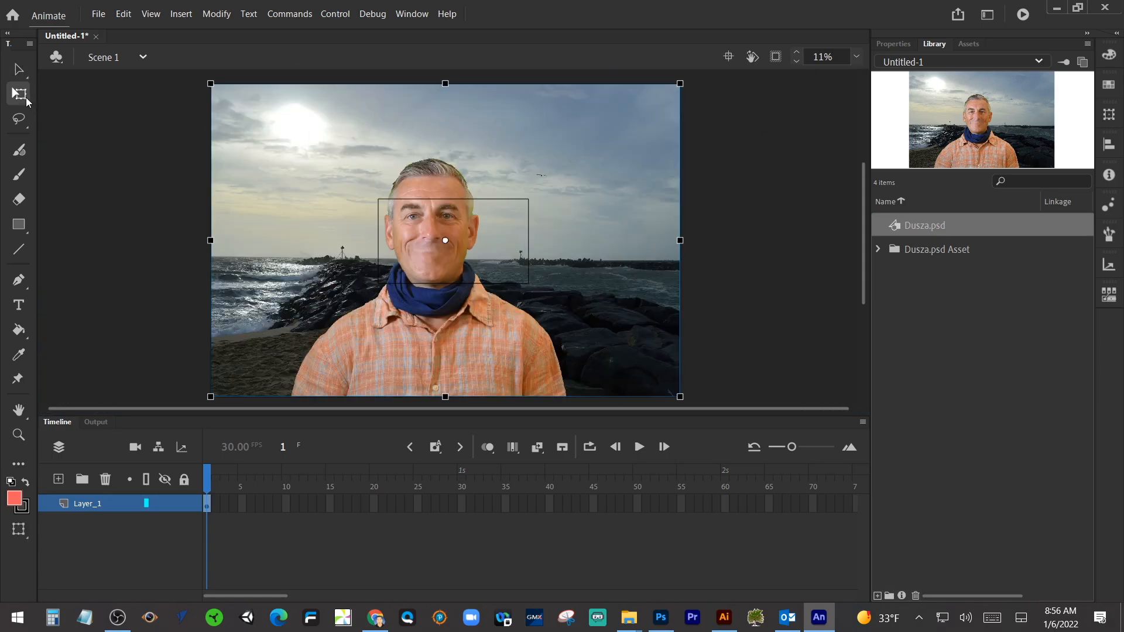
left_click_drag(211, 84, 372, 186)
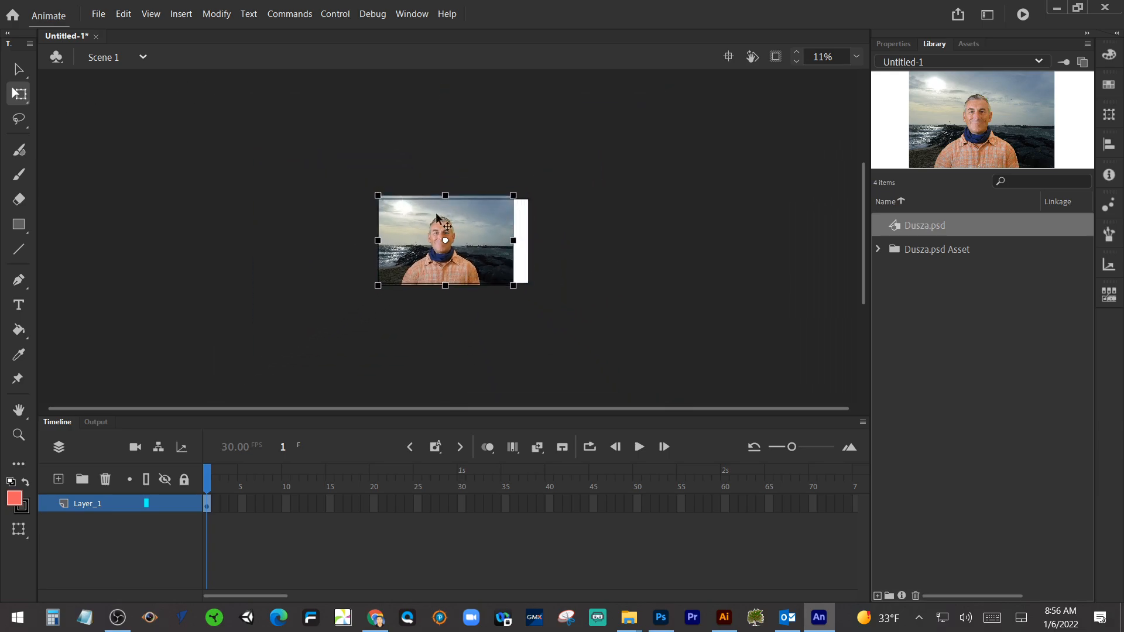
left_click_drag(502, 242, 504, 237)
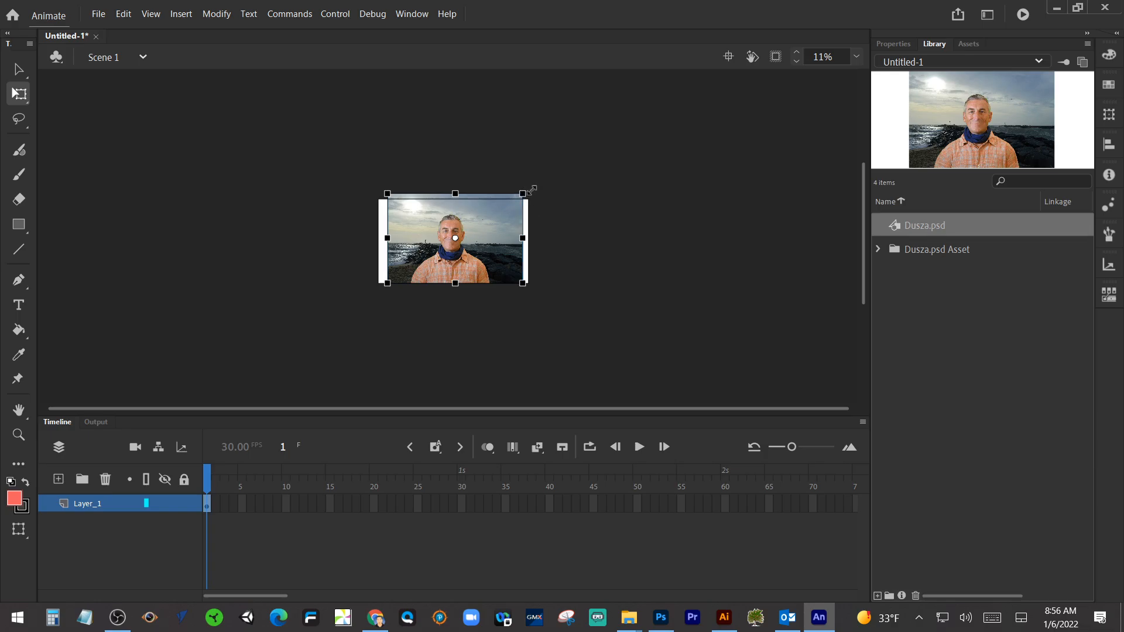
mouse_move(529, 188)
left_mouse_down()
mouse_move(502, 216)
mouse_move(537, 184)
left_mouse_up()
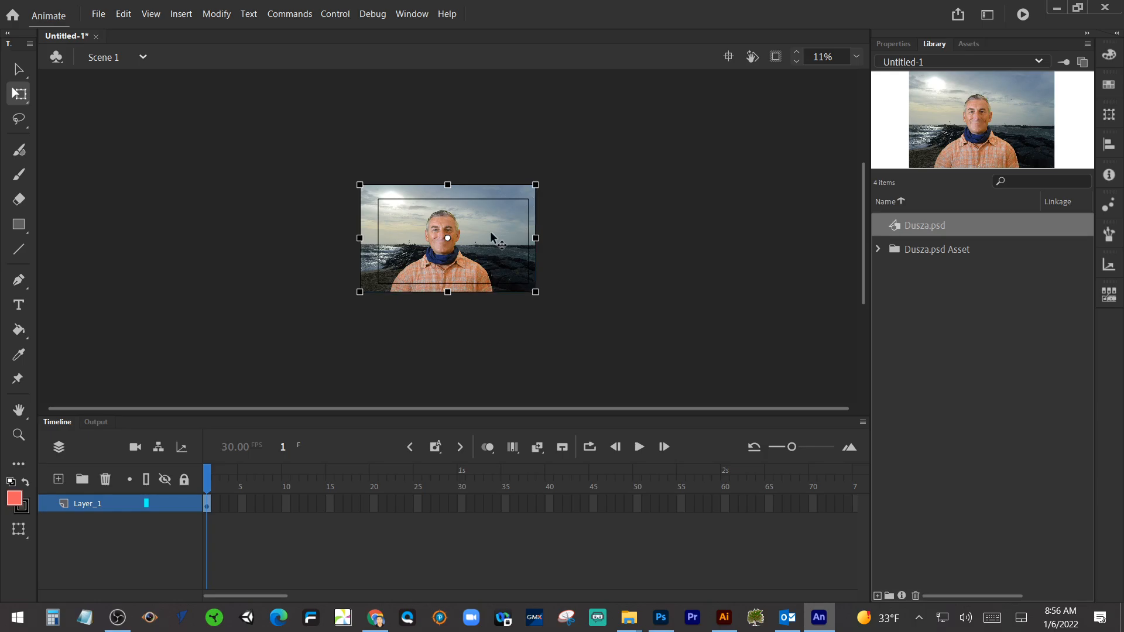
left_click_drag(492, 237, 499, 245)
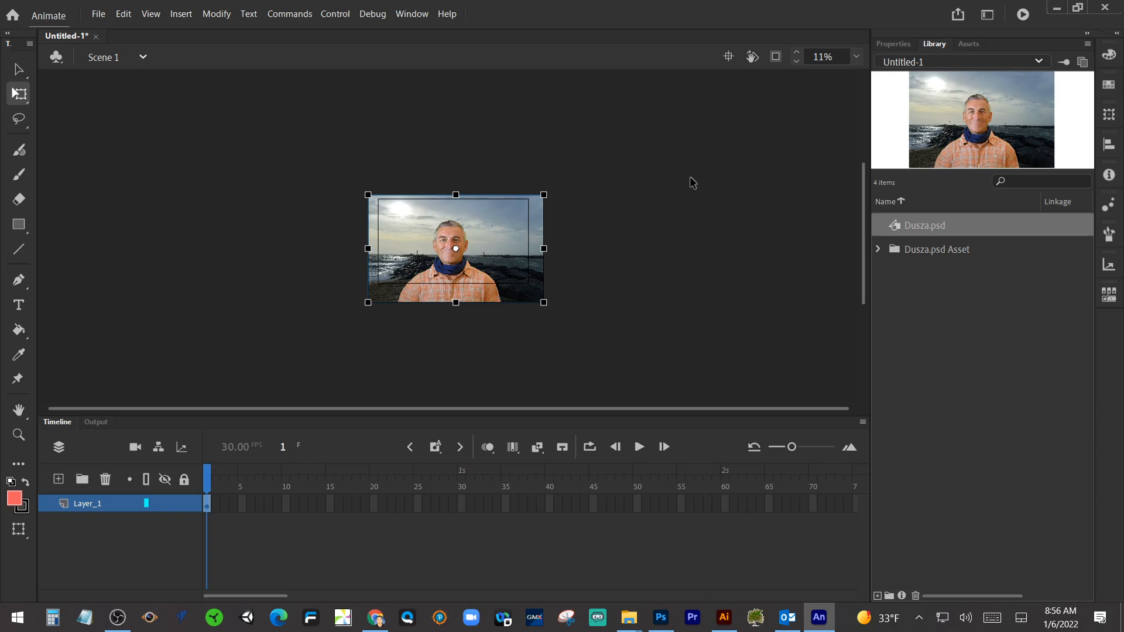
key("ctrl+=")
key("ctrl+=")
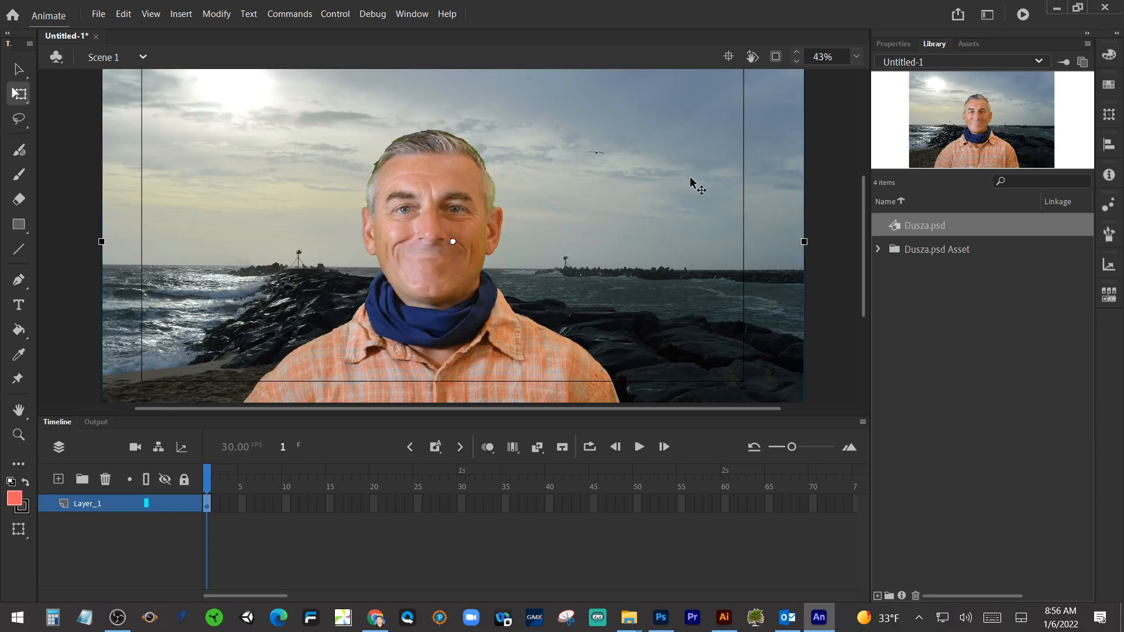
key("ctrl+minus")
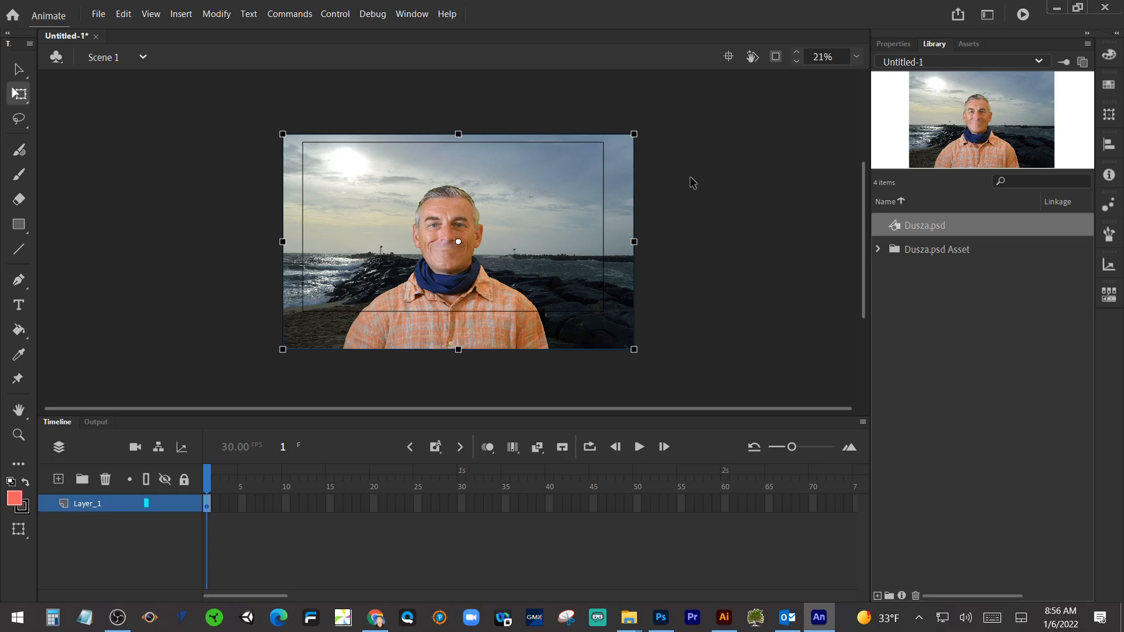
left_click(731, 188)
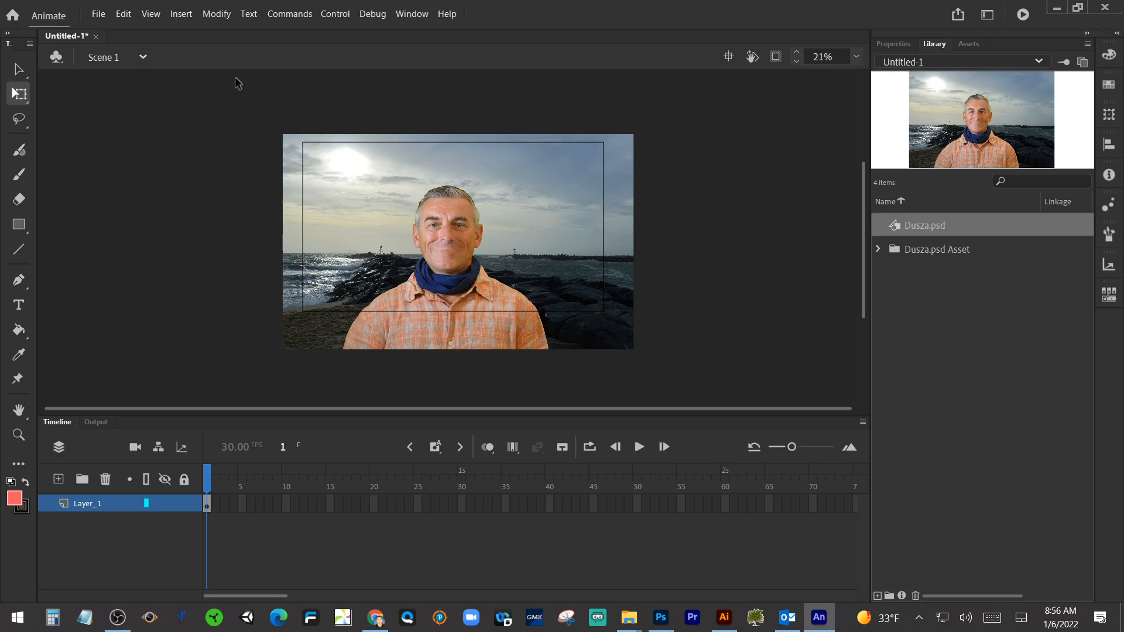
Start saving the Animate document and name the file NewYearGoals.fla.
left_click(97, 15)
left_click(120, 139)
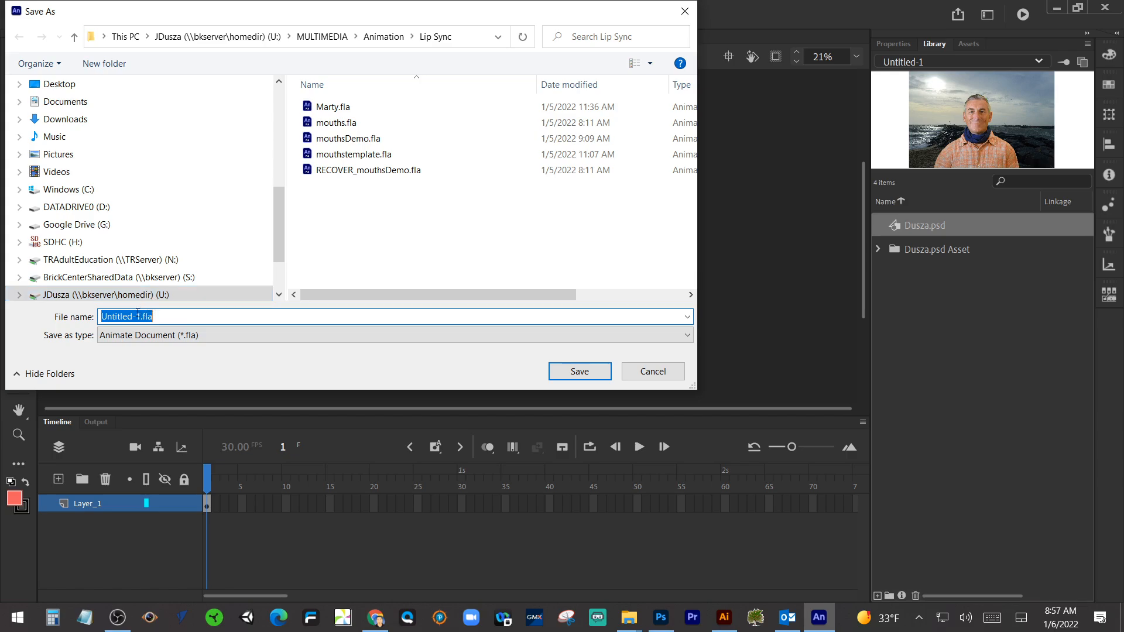
left_click_drag(143, 317, 36, 313)
type("N")
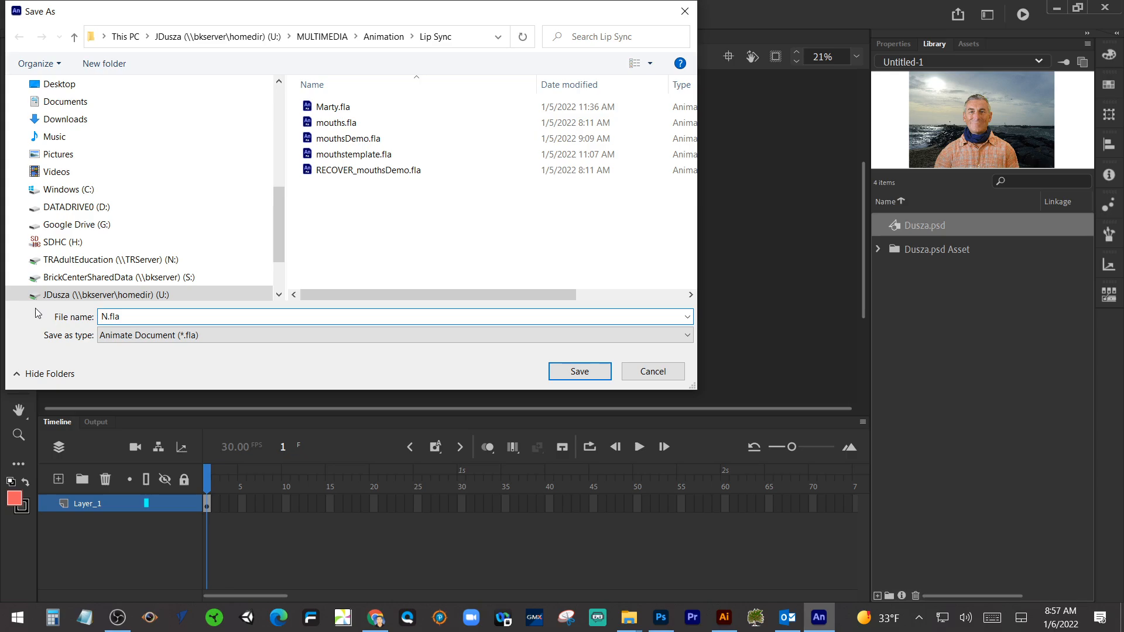
type("ewYearGoald")
key("BackSpace")
type("s")
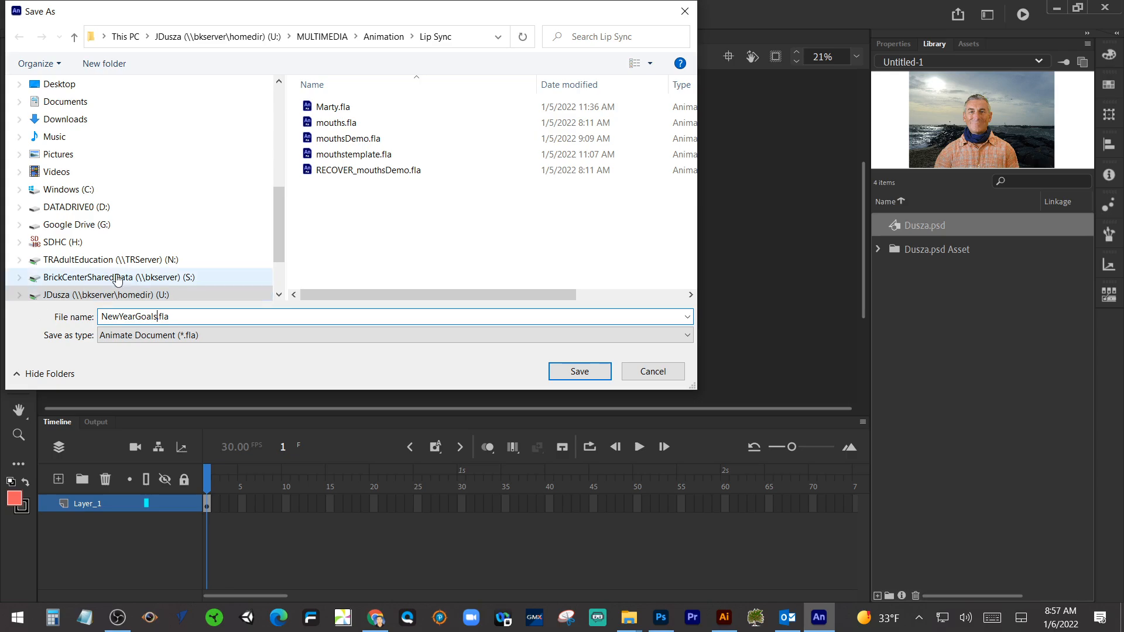
Save the document on Google Drive under My Drive > Multimedia > 3_Animation > Animation Projects > Mouth Animation Project Planning (File responses).
left_click(109, 226)
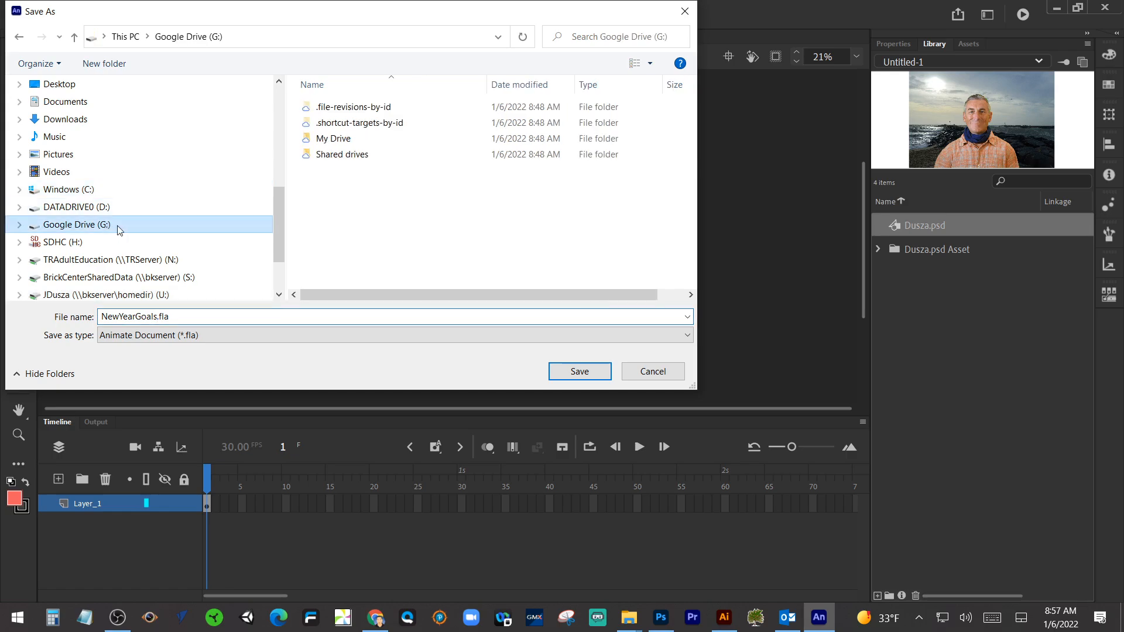
double_click(352, 141)
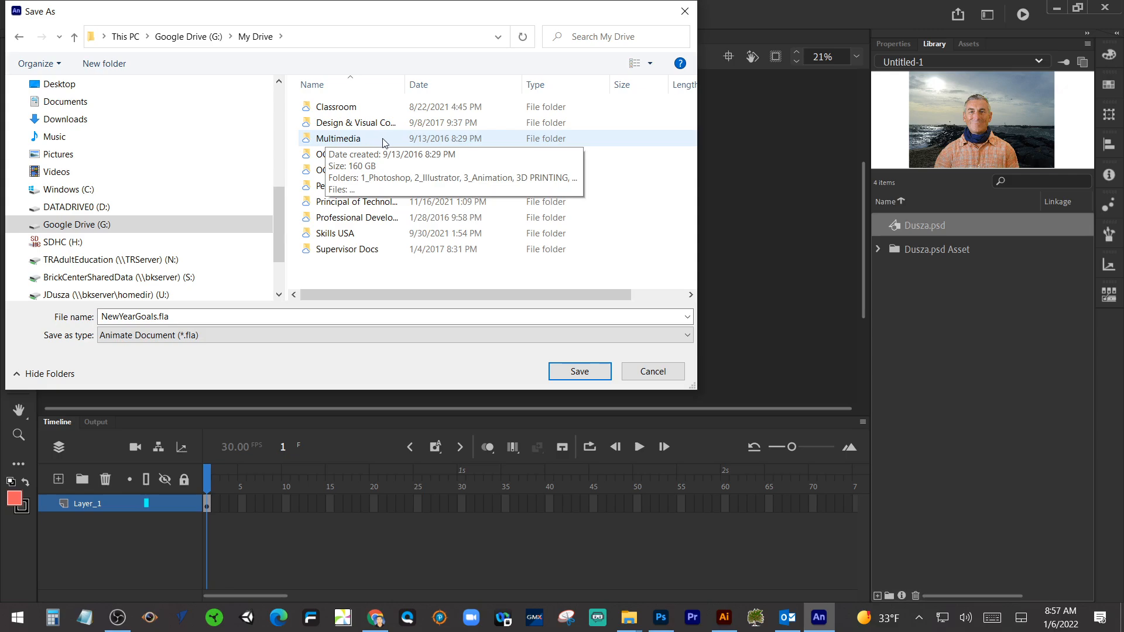
double_click(353, 140)
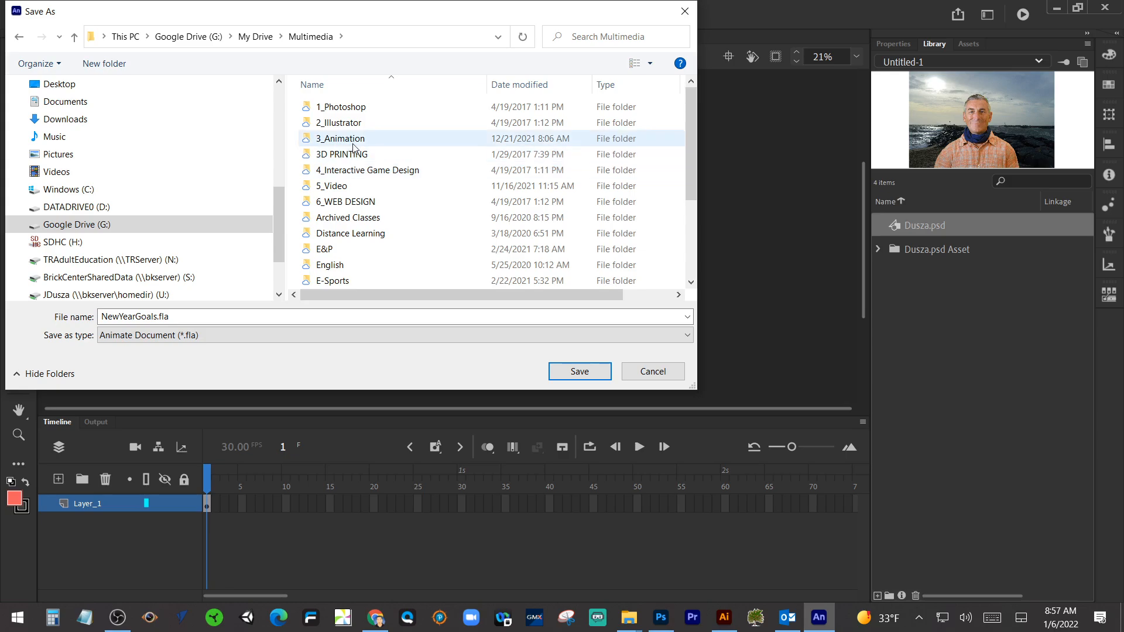
double_click(353, 141)
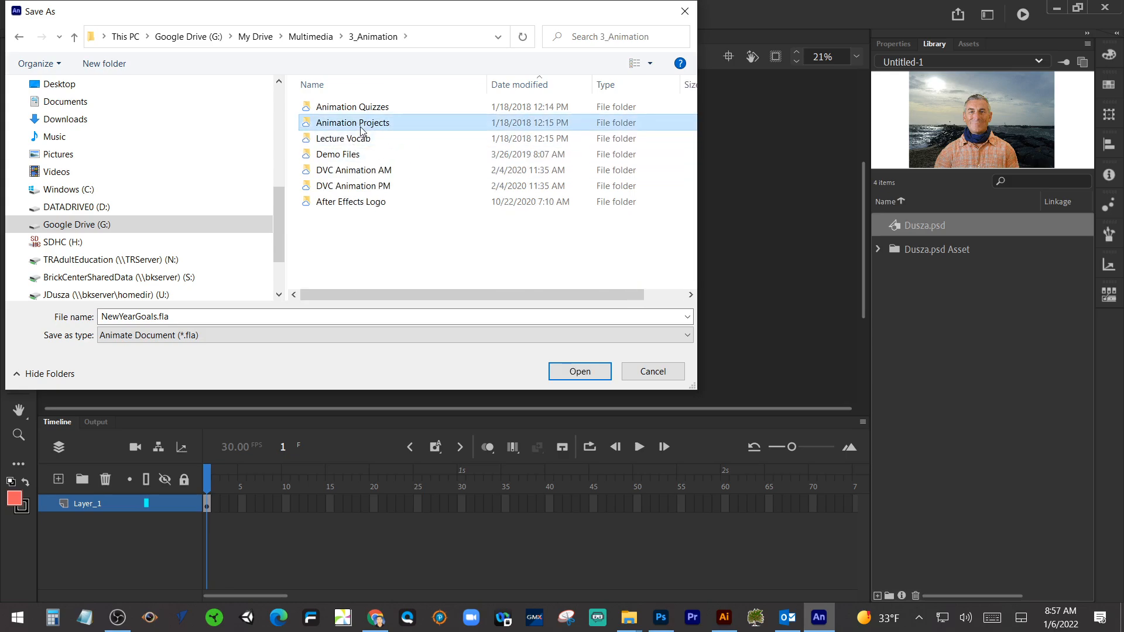
double_click(360, 124)
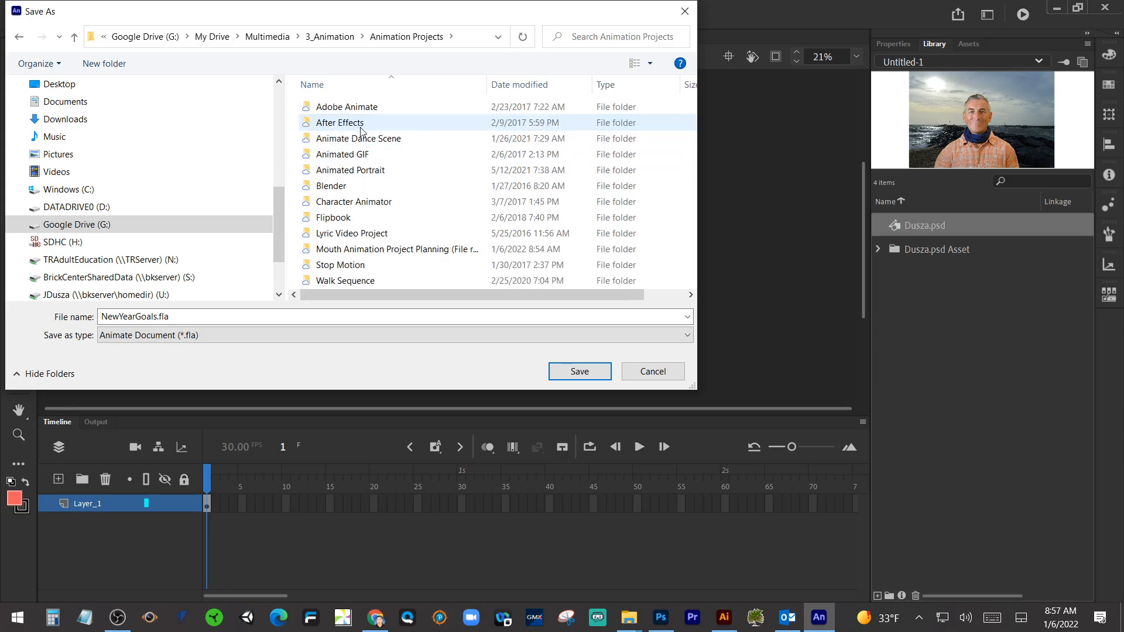
double_click(358, 249)
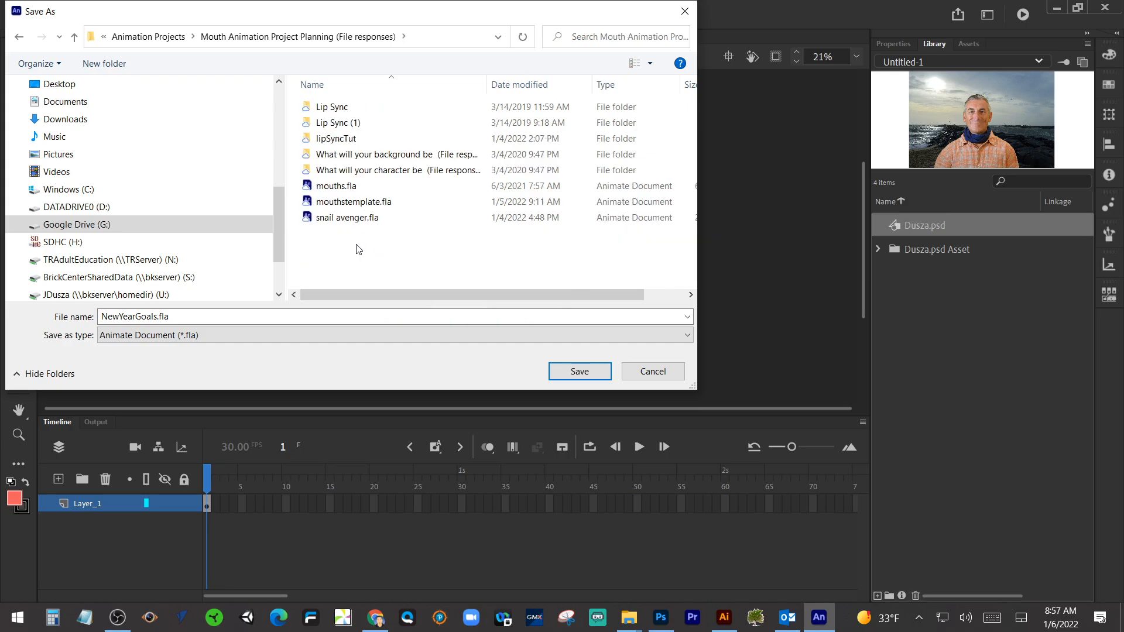
left_click(605, 375)
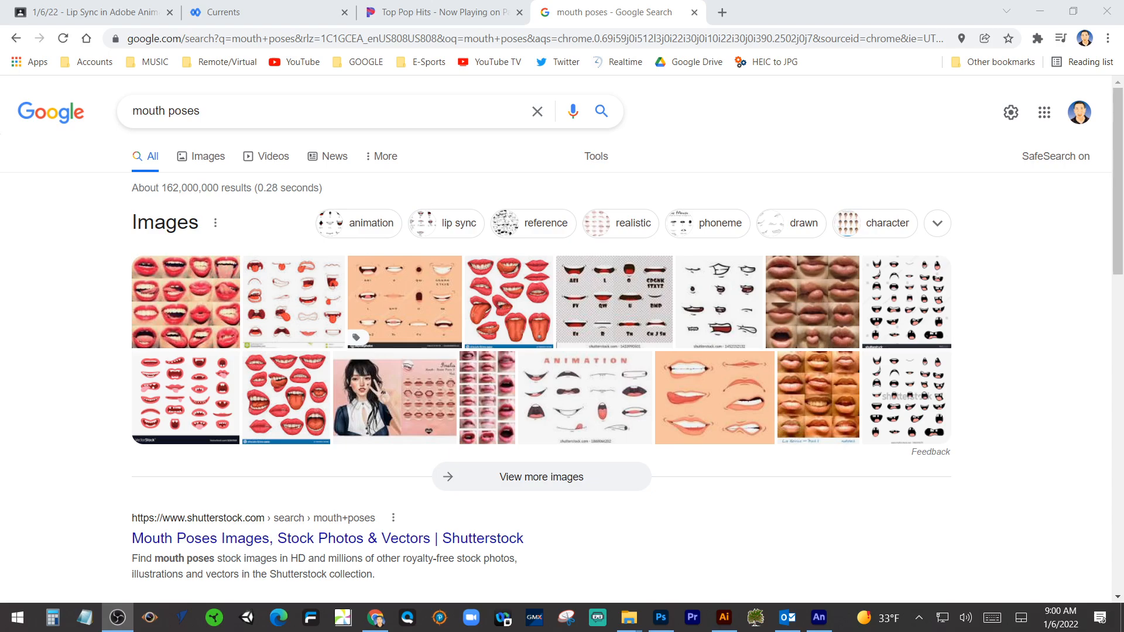
Browse the image results for mouth poses and examine the 123RF lip expressions chart with its related images.
left_click(189, 156)
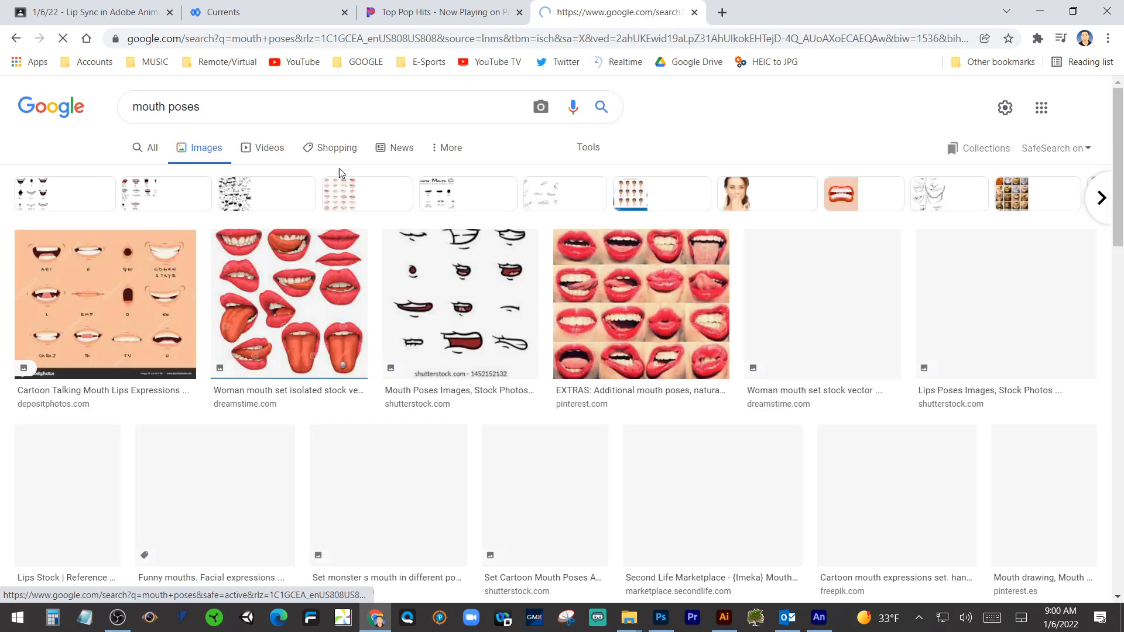
scroll(373, 317, "down", 4)
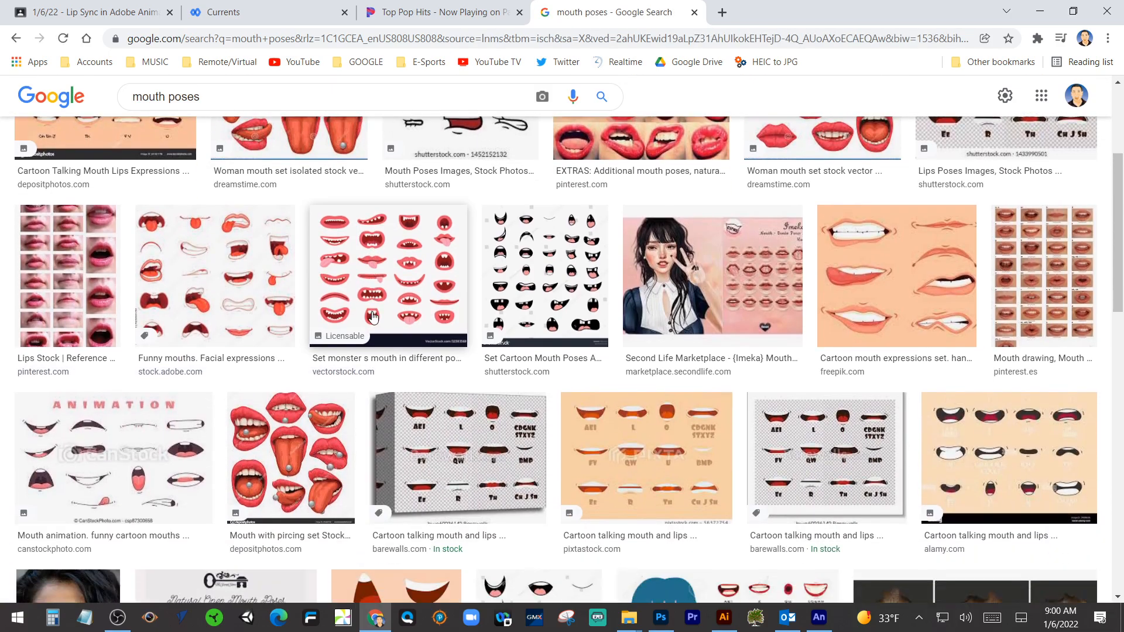
scroll(372, 317, "down", 5)
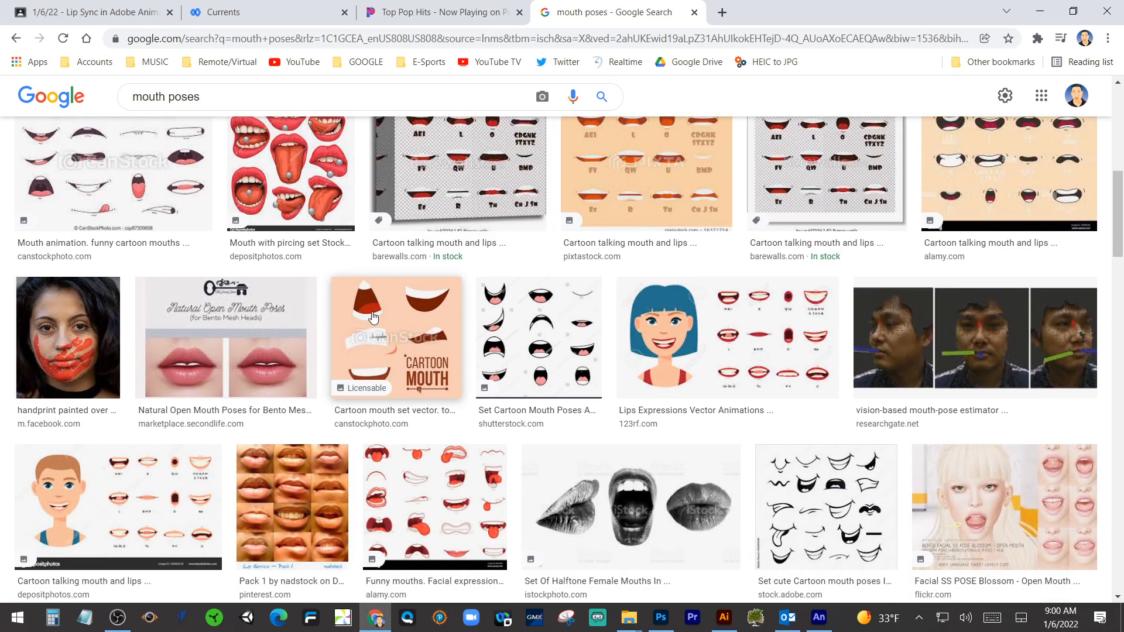
left_click(760, 348)
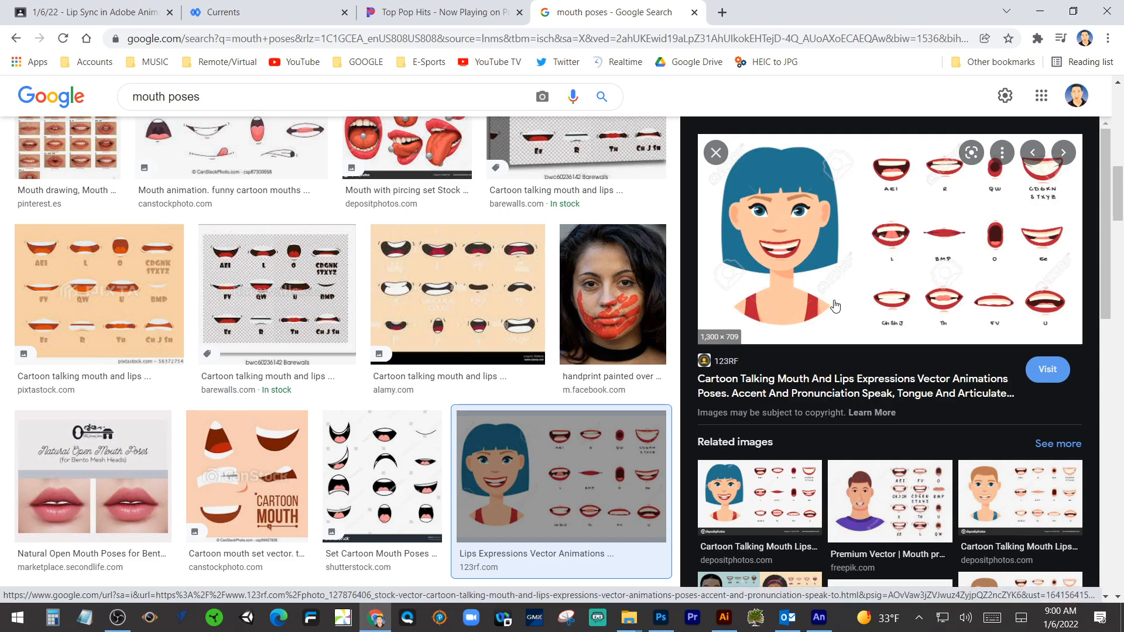
scroll(835, 305, "down", 5)
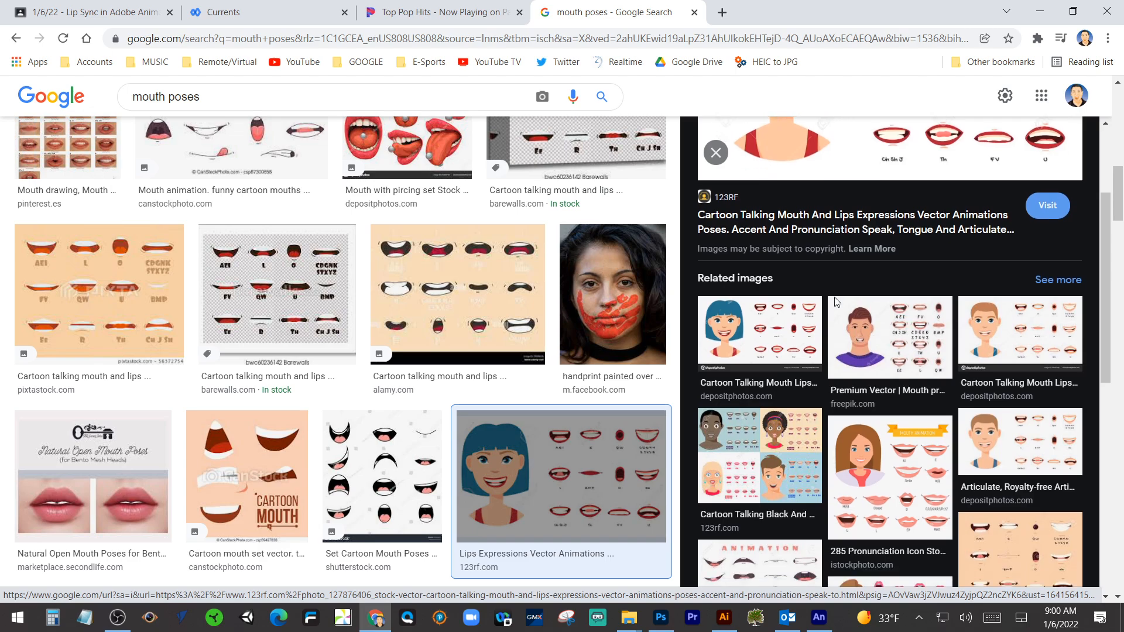
scroll(836, 303, "down", 1)
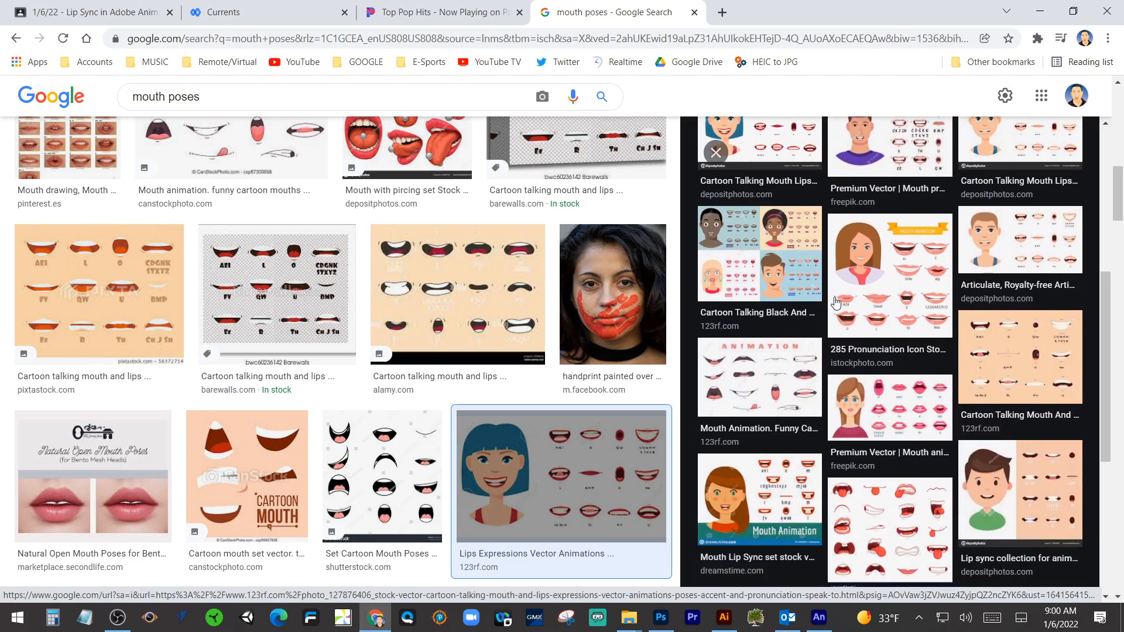
scroll(836, 304, "down", 3)
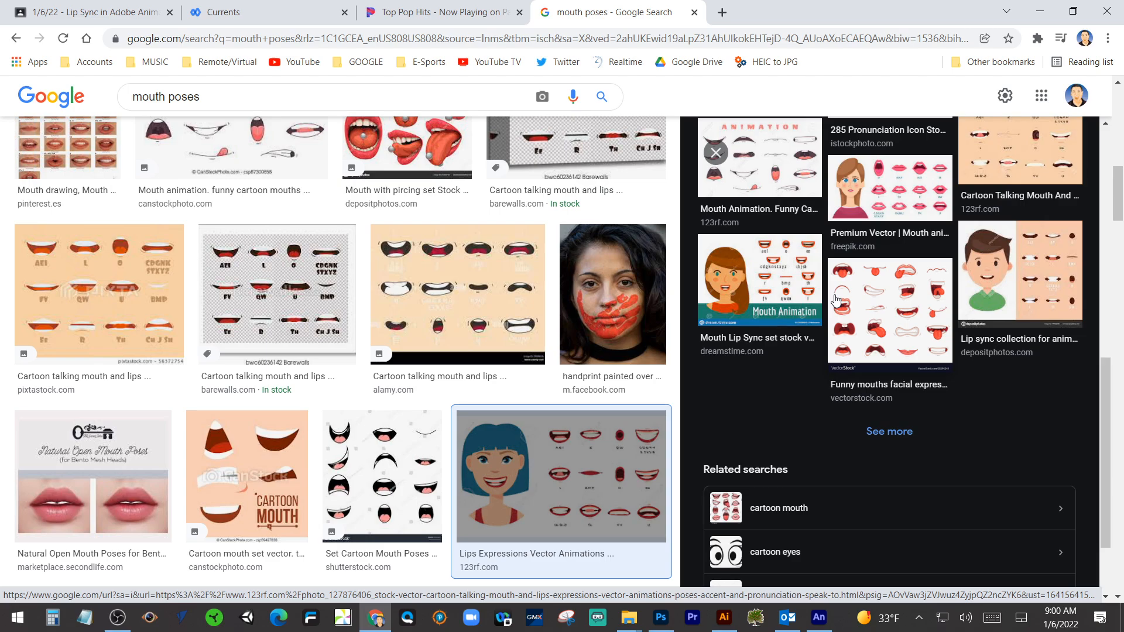
scroll(835, 300, "down", 2)
scroll(835, 300, "up", 7)
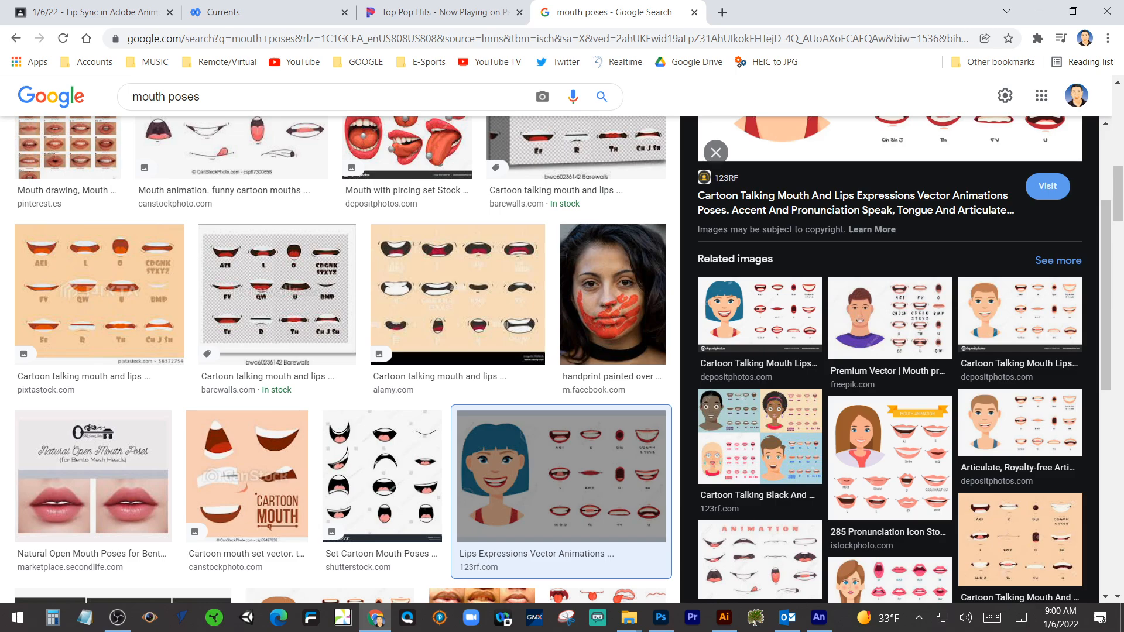
Try to download the vector version of the Depositphotos talking mouth chart by signing up with Google, and review the download plans.
key("alt+Tab")
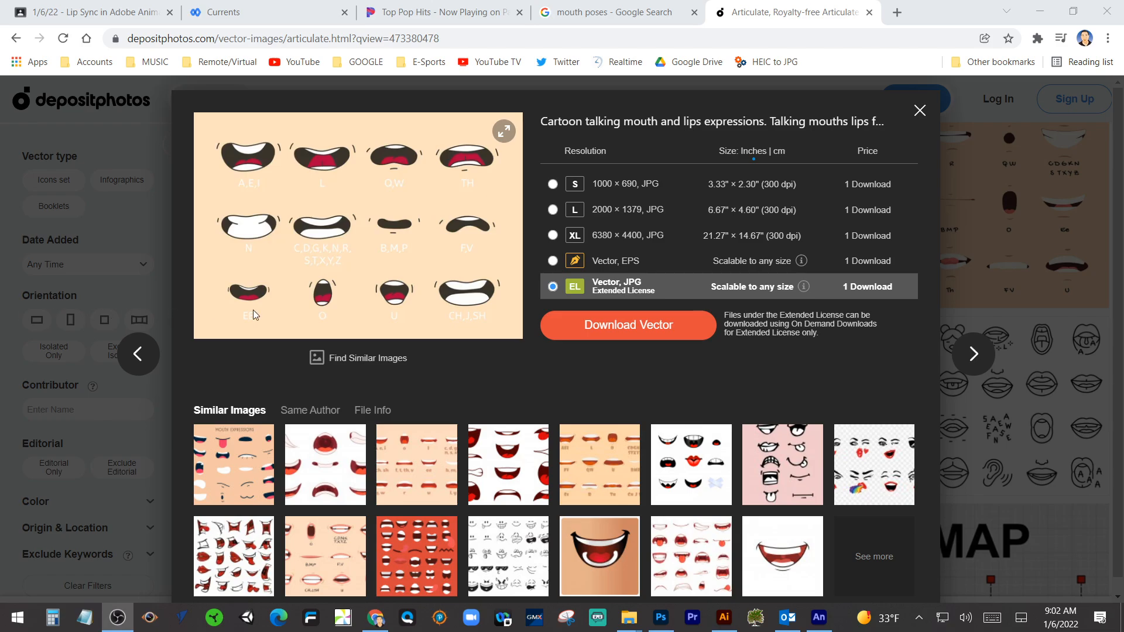
left_click(598, 325)
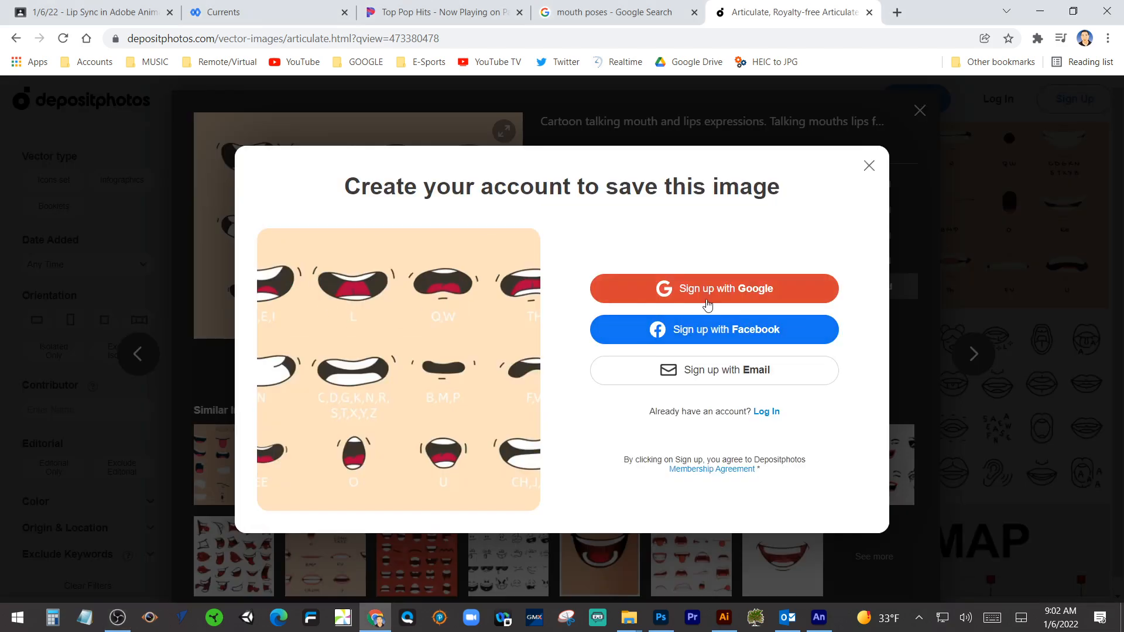
left_click(726, 293)
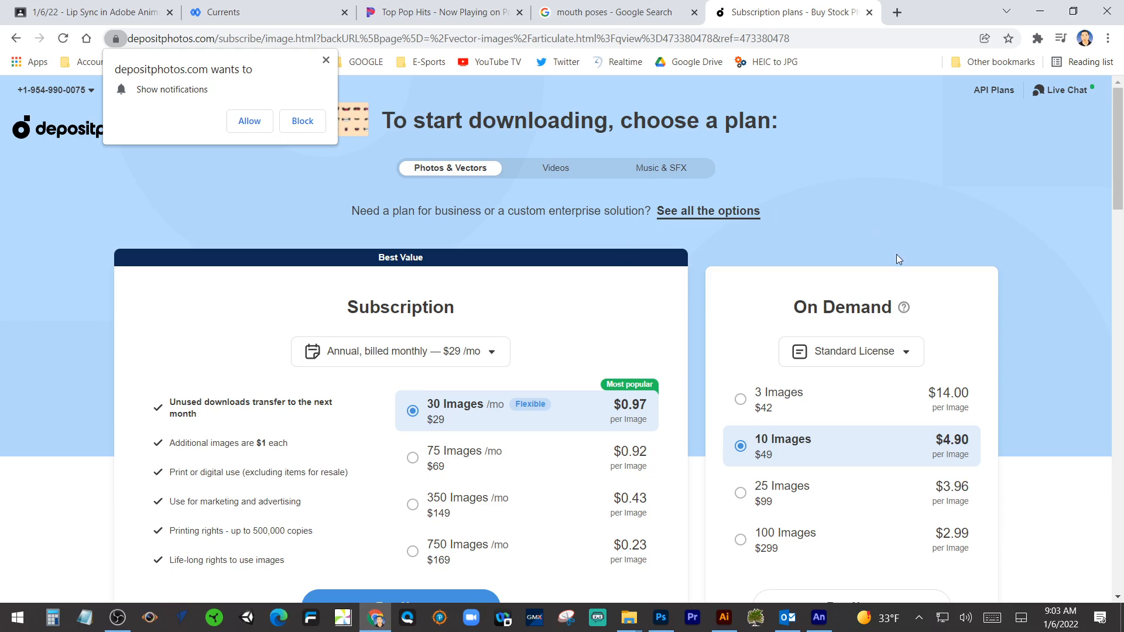
scroll(898, 258, "down", 1)
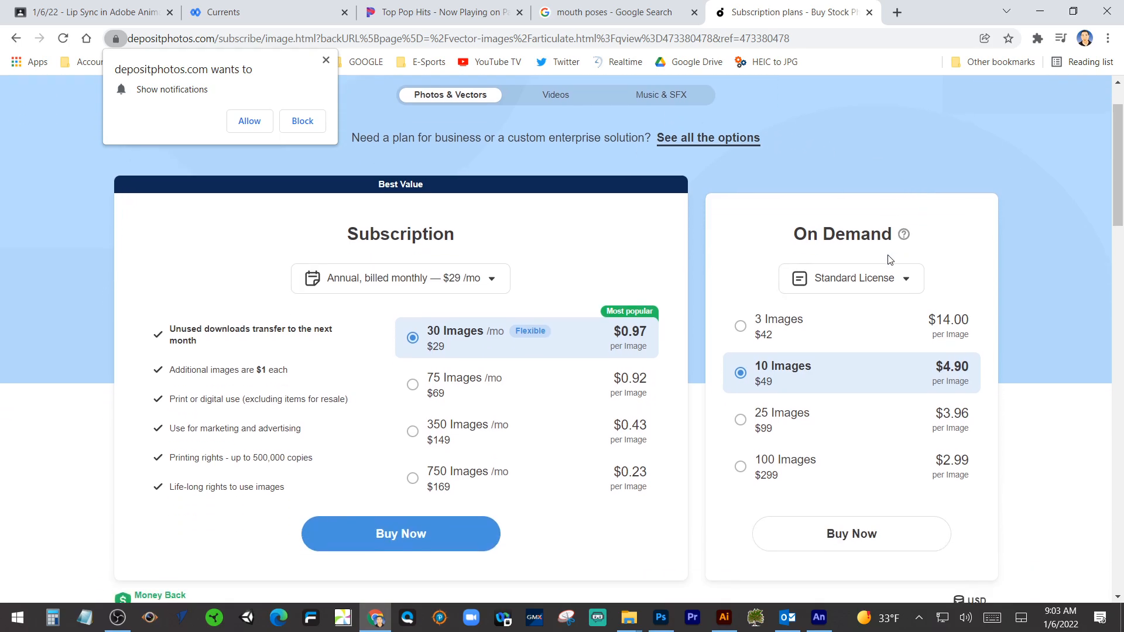
scroll(889, 253, "up", 1)
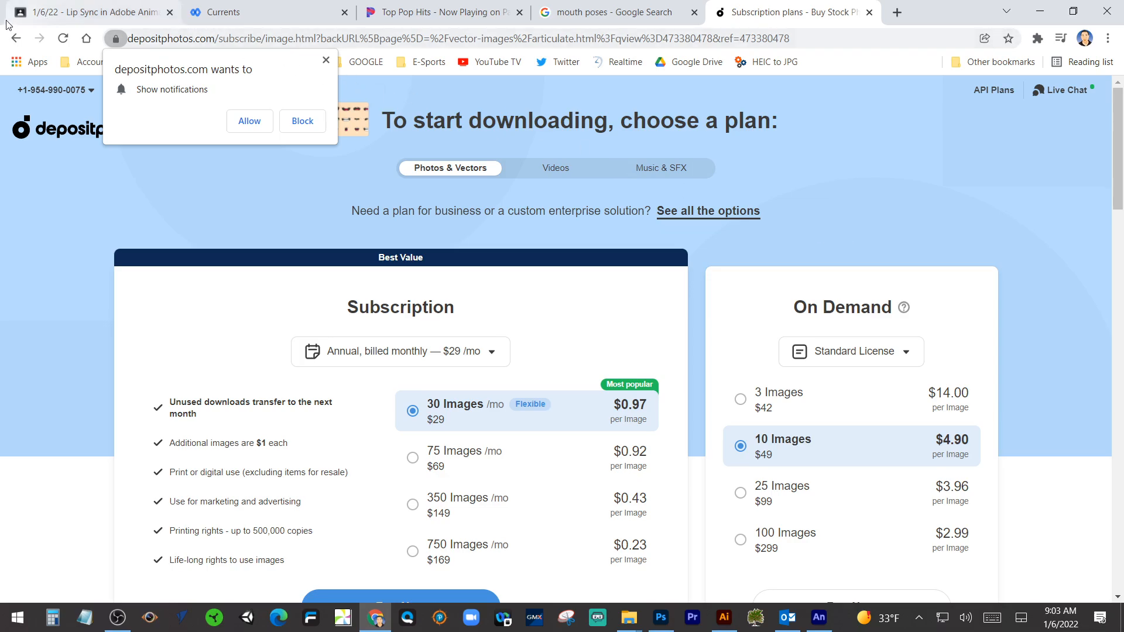
Leave the plan page, dismiss the site's notification request, and close the talking mouth chart's preview.
left_click(18, 40)
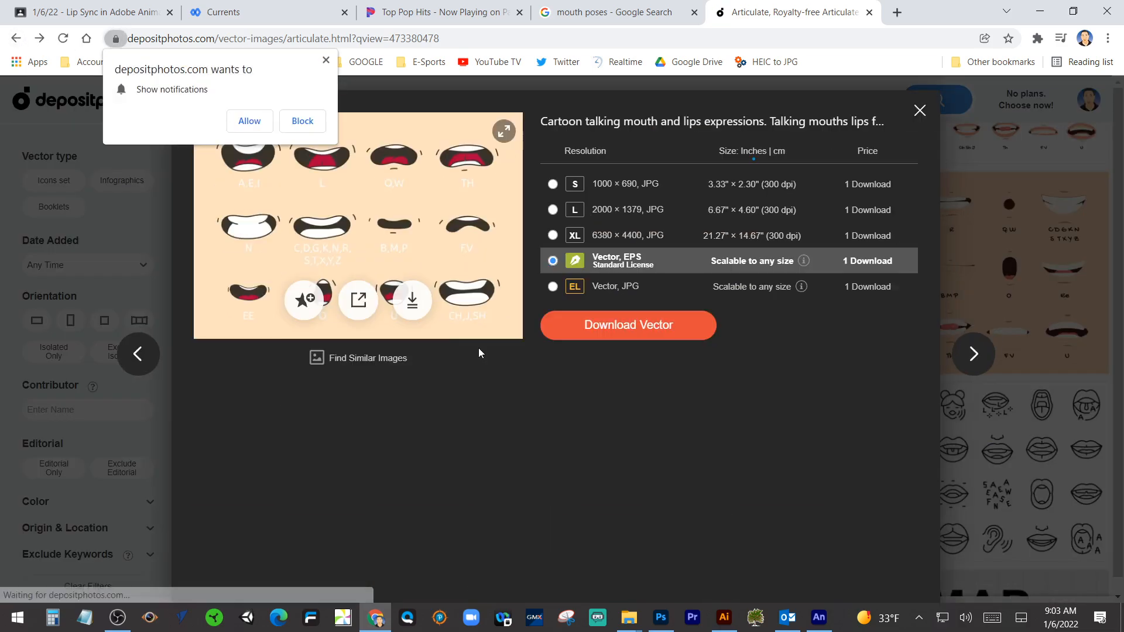
left_click(326, 60)
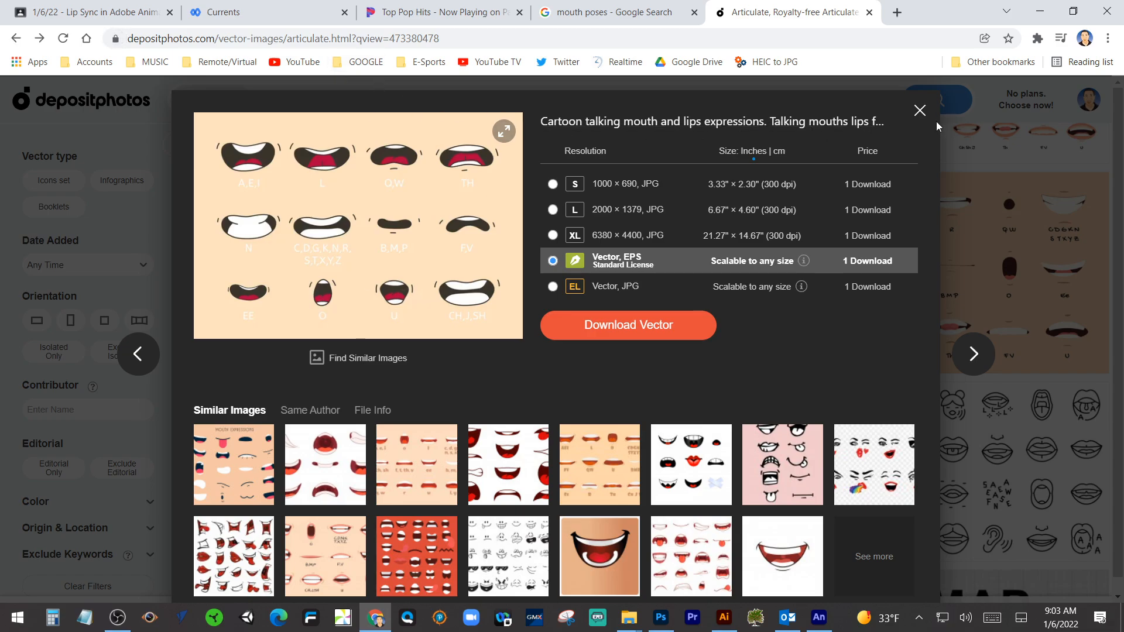
left_click(920, 110)
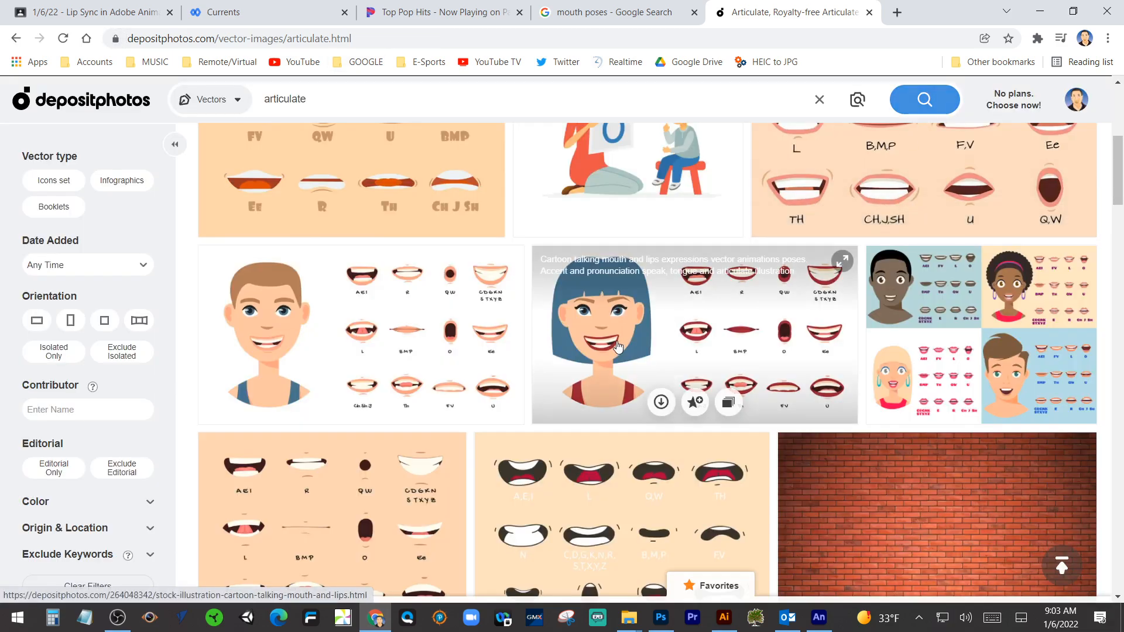
left_click(16, 38)
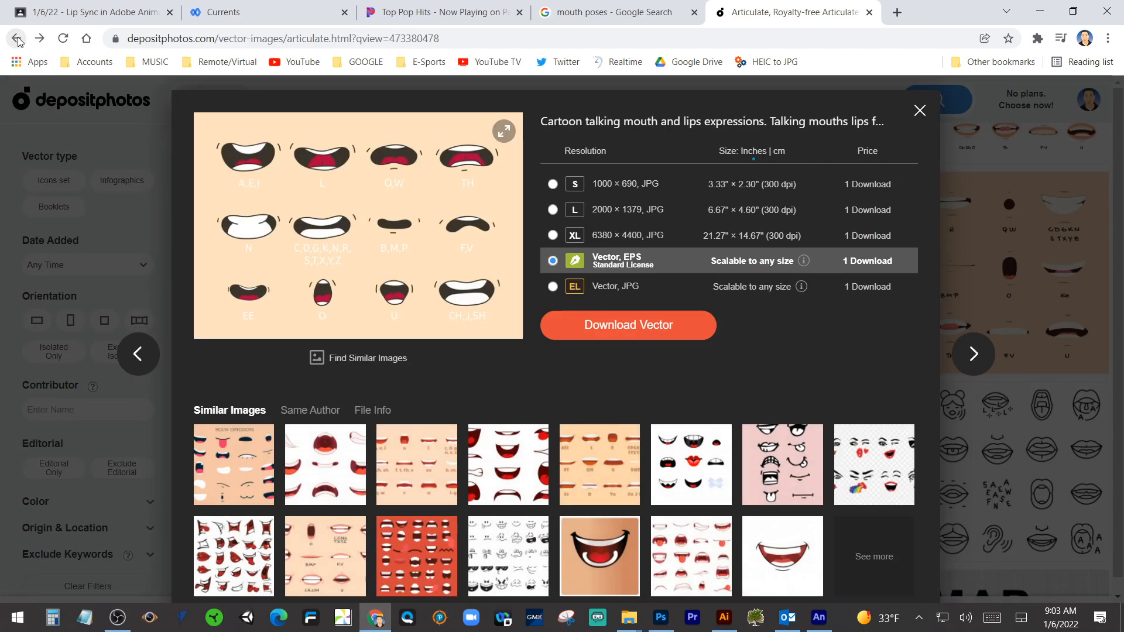
left_click(17, 39)
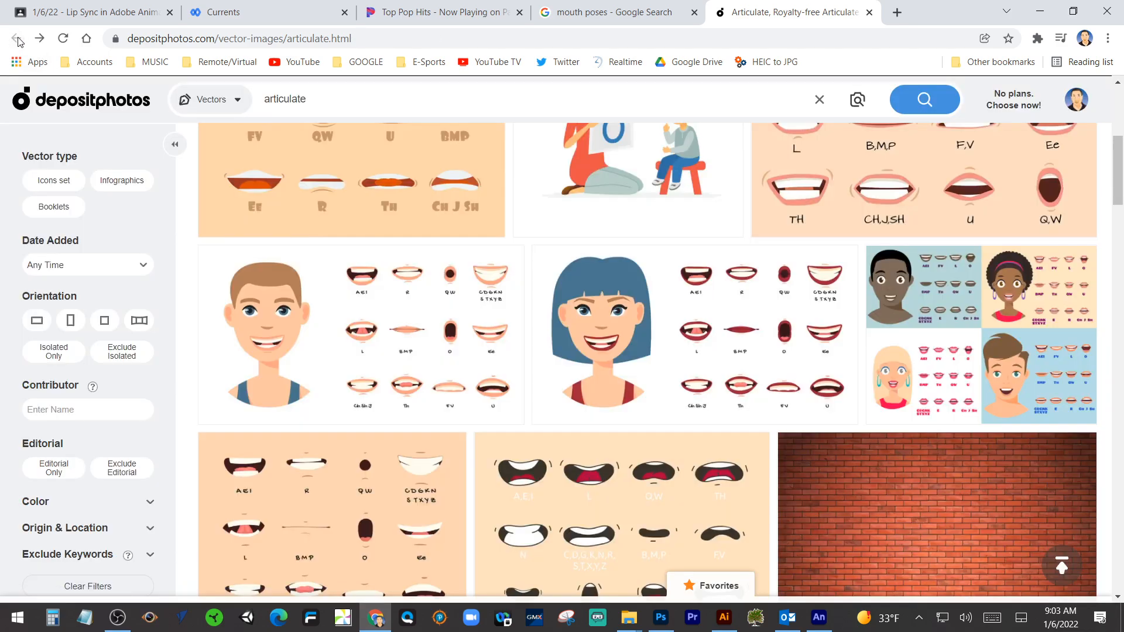
Return to the mouth poses image results and examine the Barewalls, Shutterstock and VectorStock mouth charts.
left_click(595, 17)
scroll(556, 240, "down", 4)
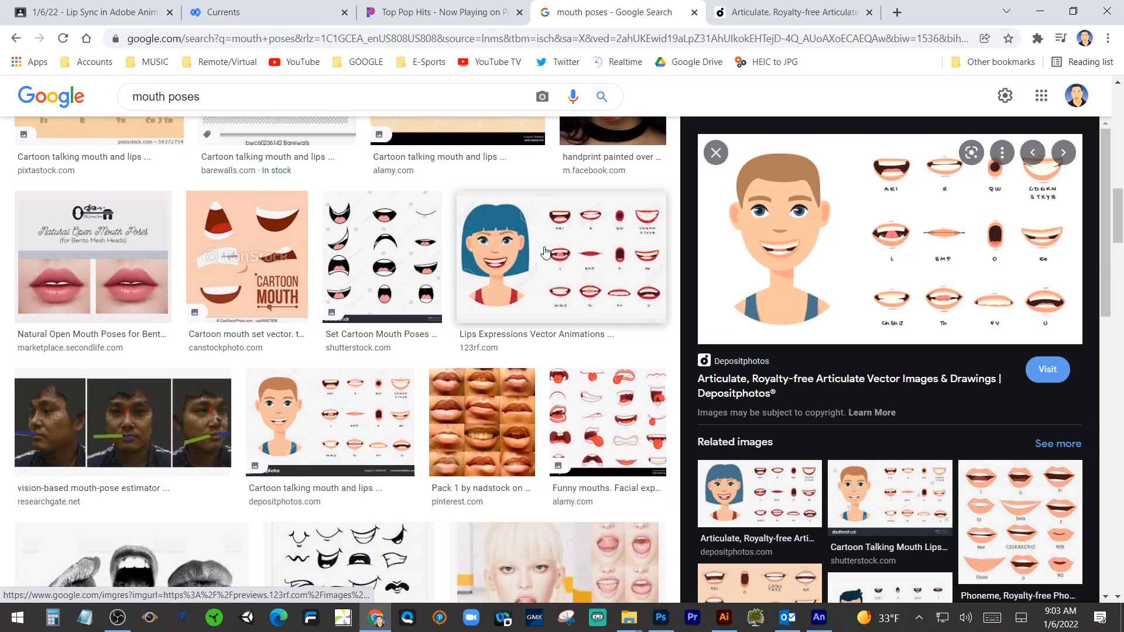
scroll(545, 253, "down", 3)
scroll(494, 260, "up", 7)
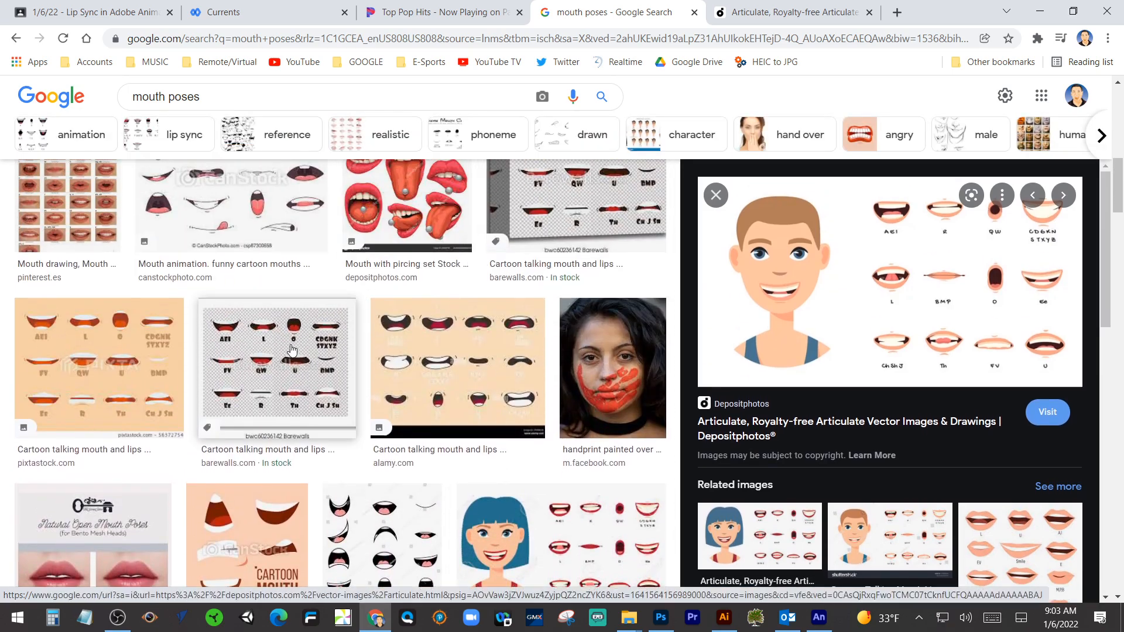
left_click(313, 334)
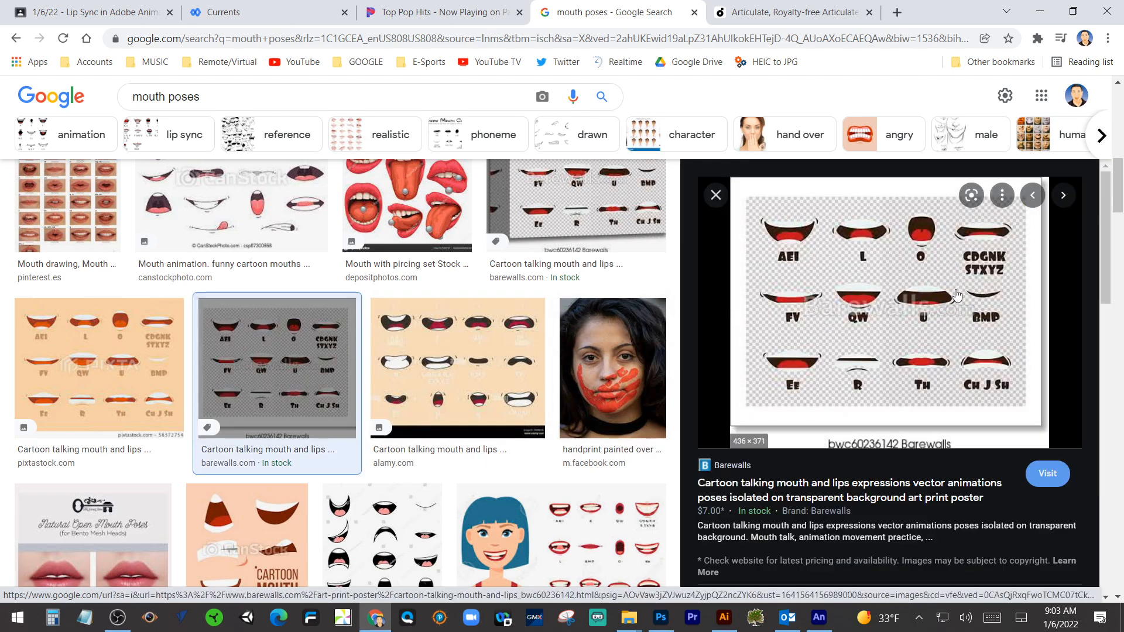
scroll(606, 339, "up", 5)
scroll(606, 338, "up", 3)
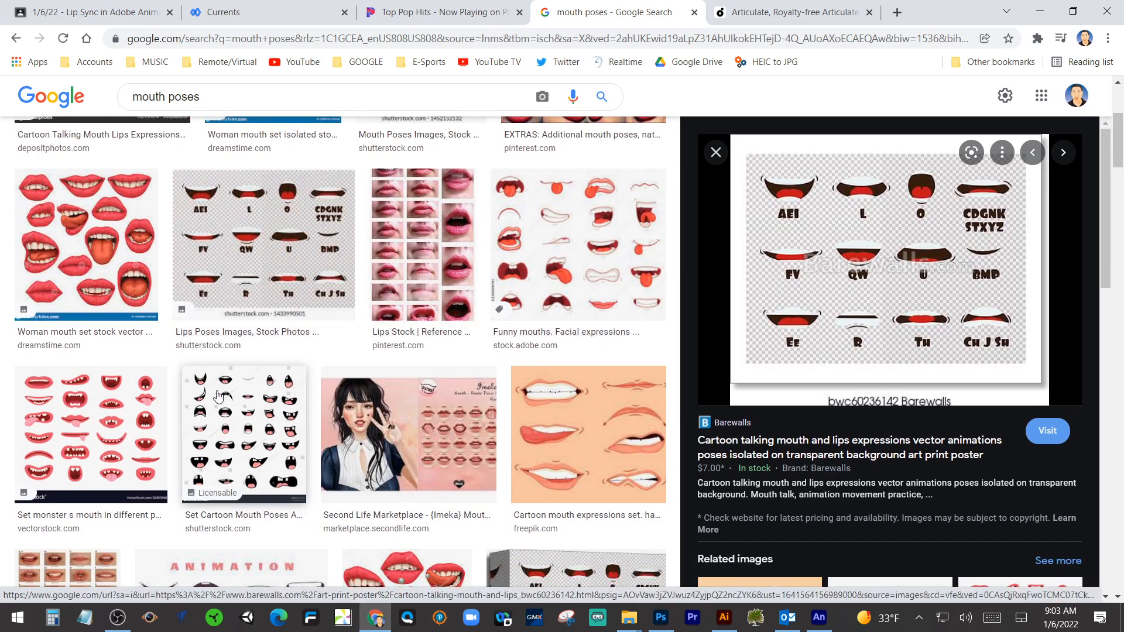
left_click(218, 396)
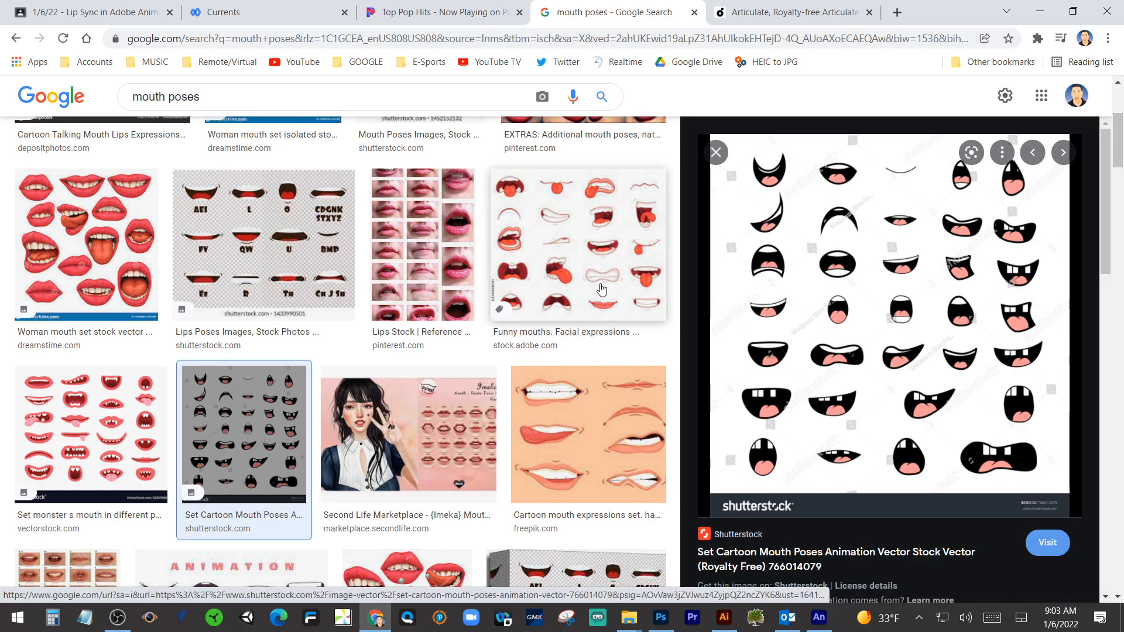
scroll(598, 277, "down", 3)
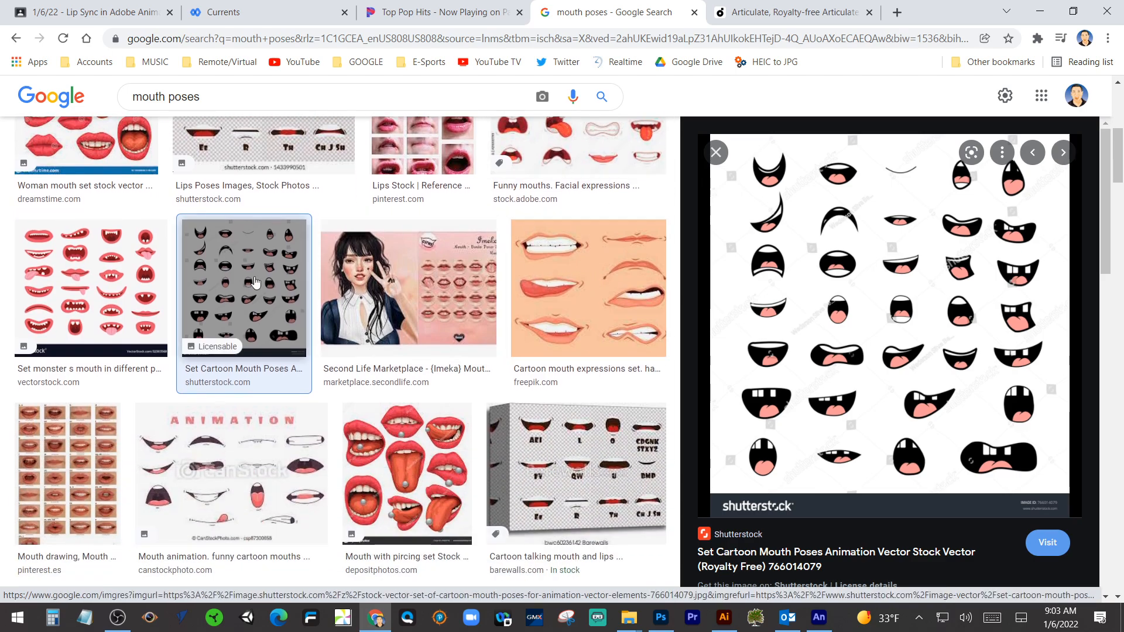
left_click(104, 279)
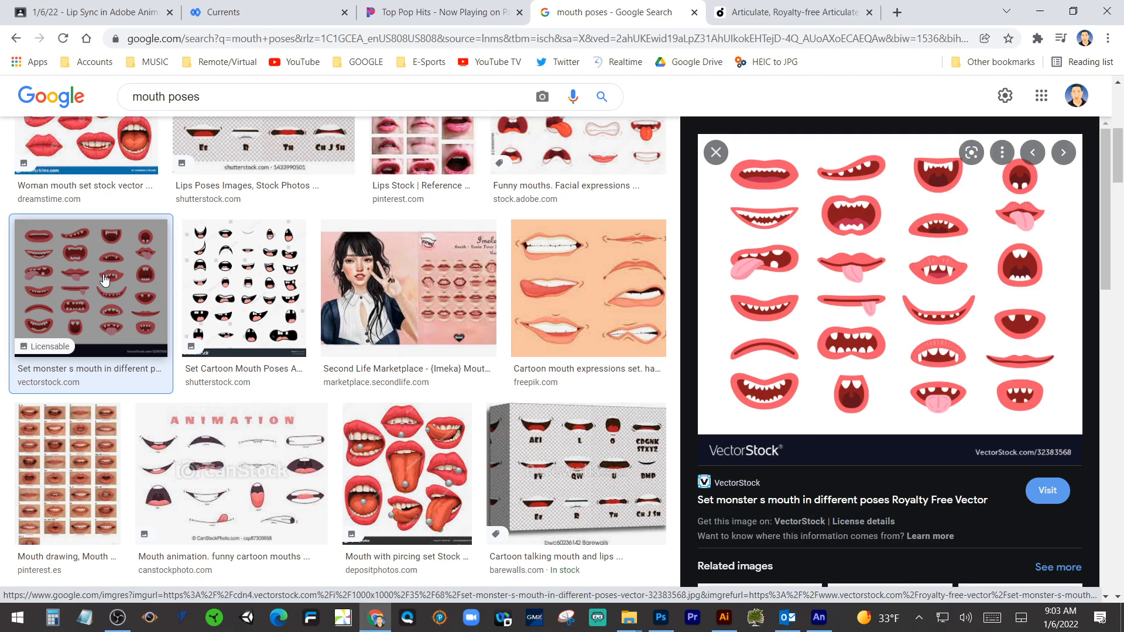
Compare the Dreamstime red-lips phoneme chart with the Vecteezy talking mouth chart further down the results.
scroll(578, 342, "down", 9)
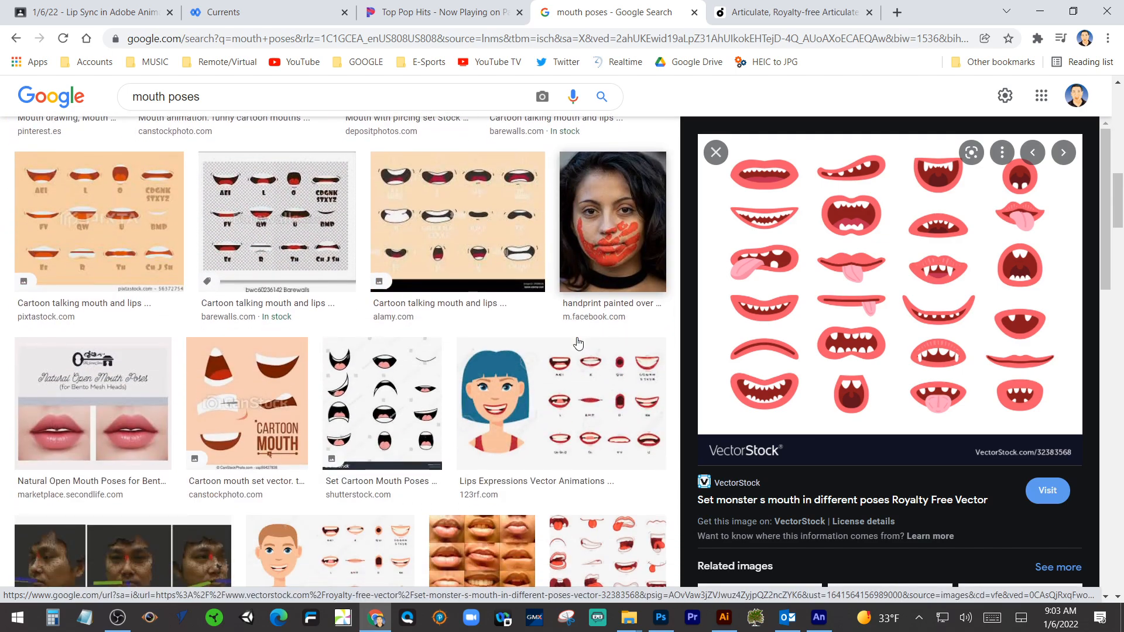
scroll(578, 343, "down", 5)
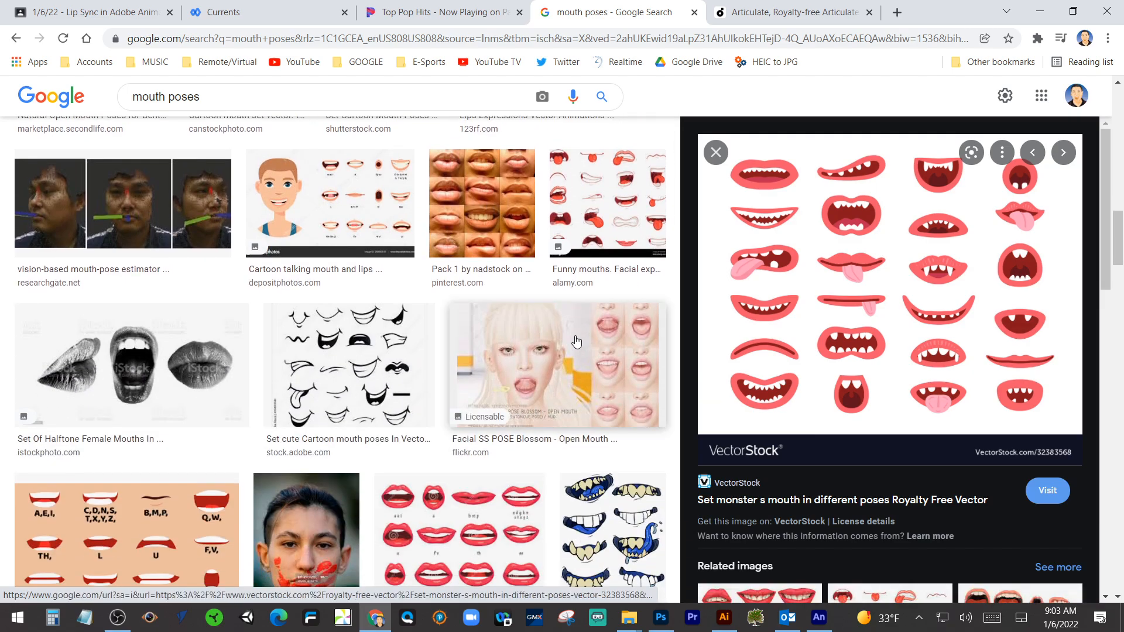
scroll(577, 342, "down", 3)
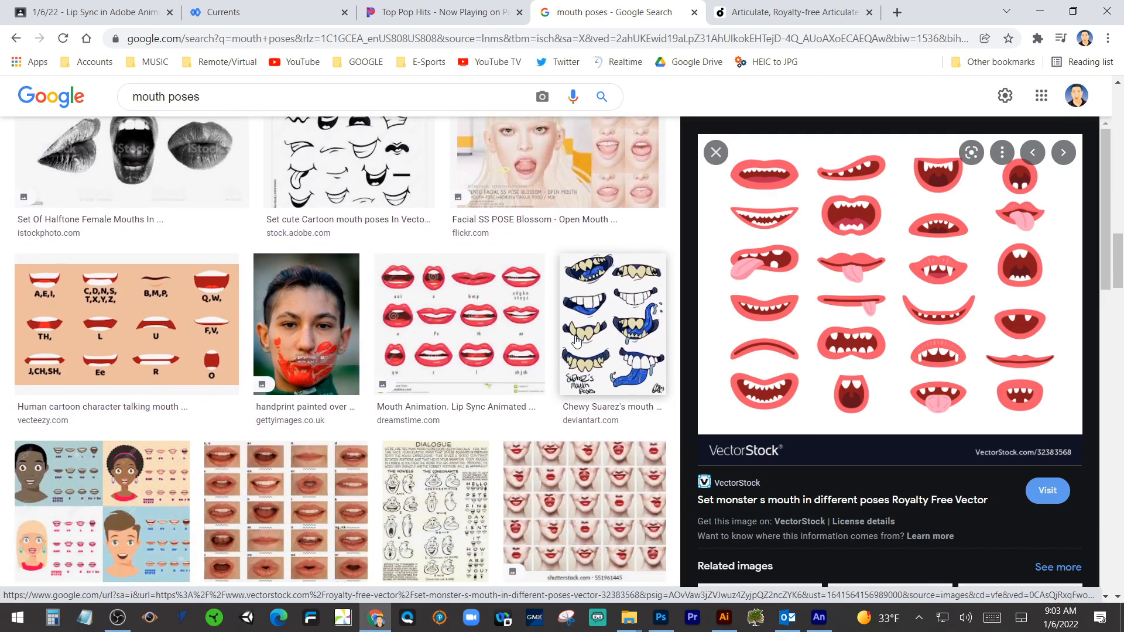
left_click(426, 347)
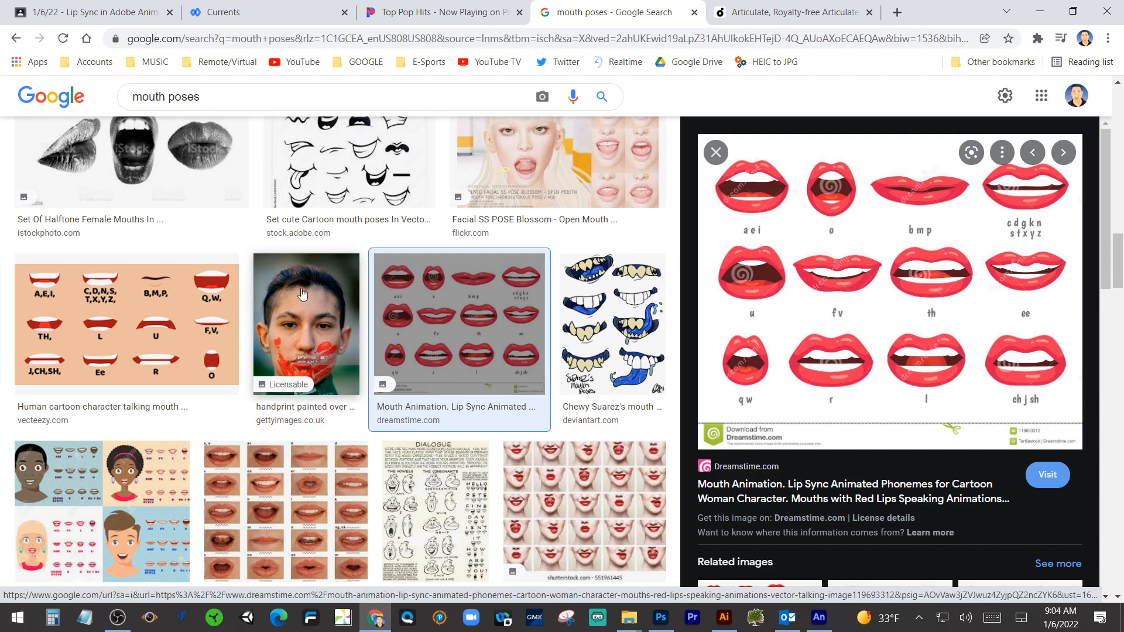
left_click(185, 315)
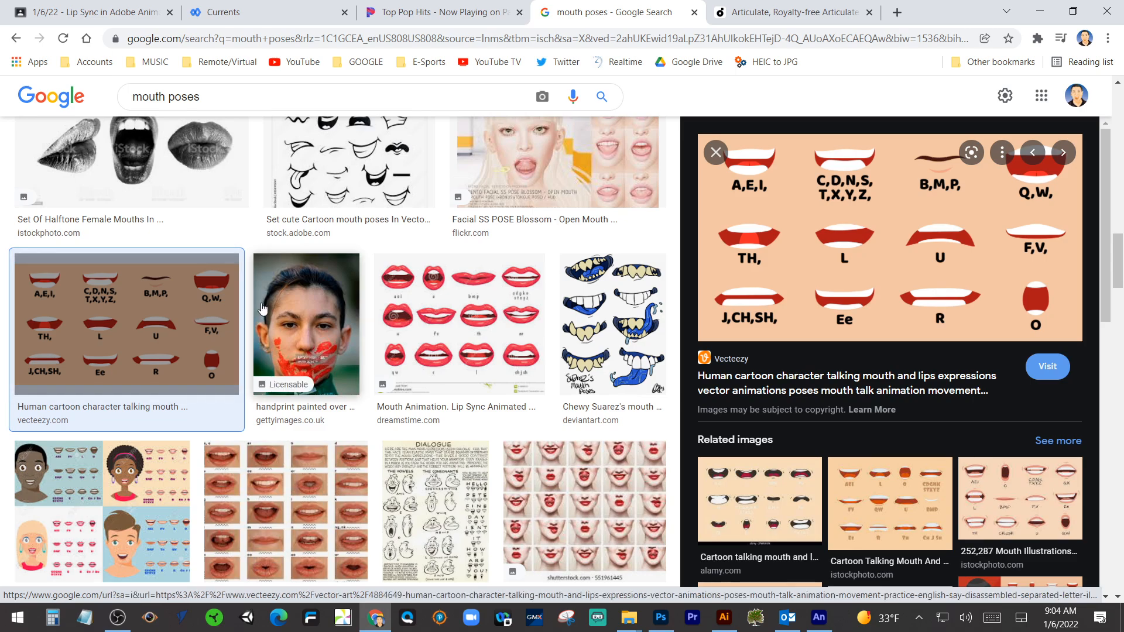
left_click(520, 303)
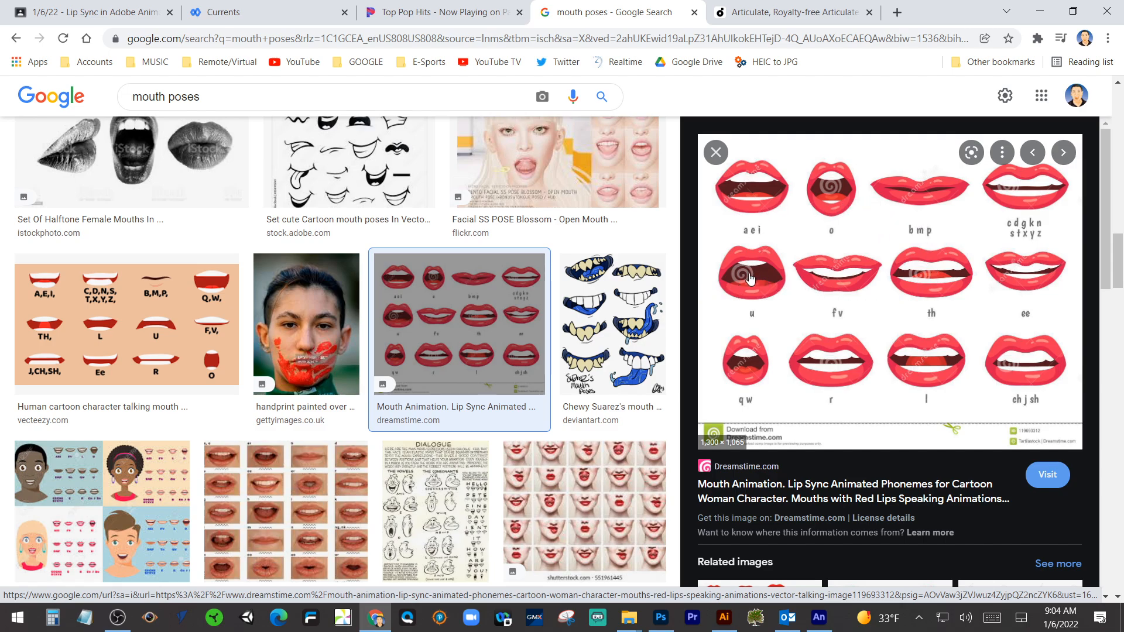
Browse further through the mouth poses results and preview the Pinterest chart "11 Lip Sync Mouth Poses ideas".
scroll(451, 381, "down", 6)
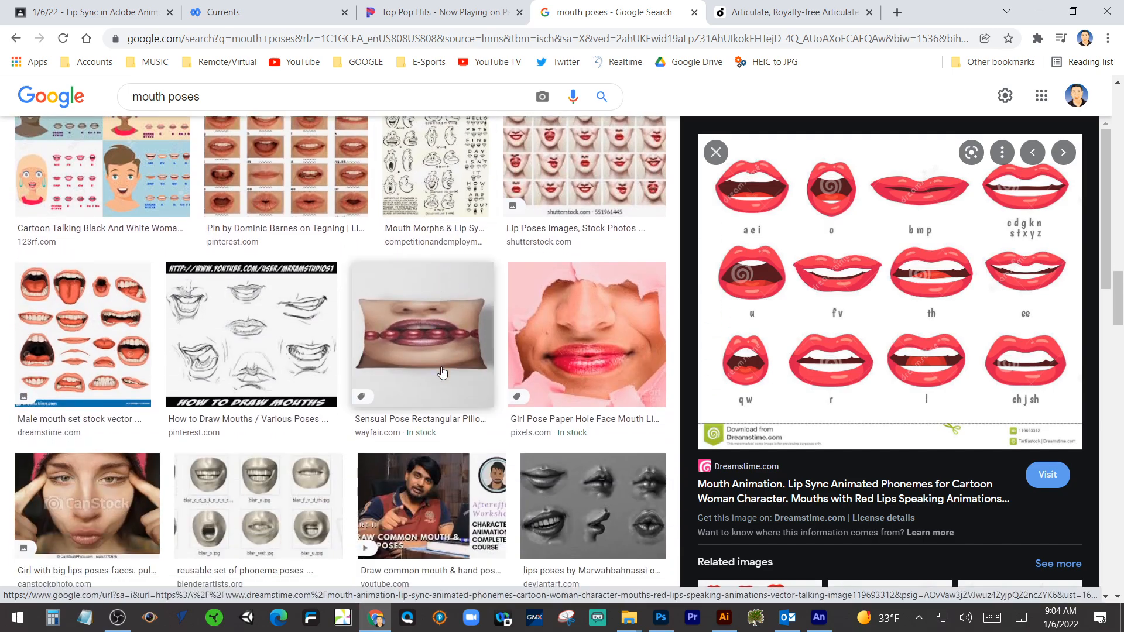
scroll(442, 373, "down", 5)
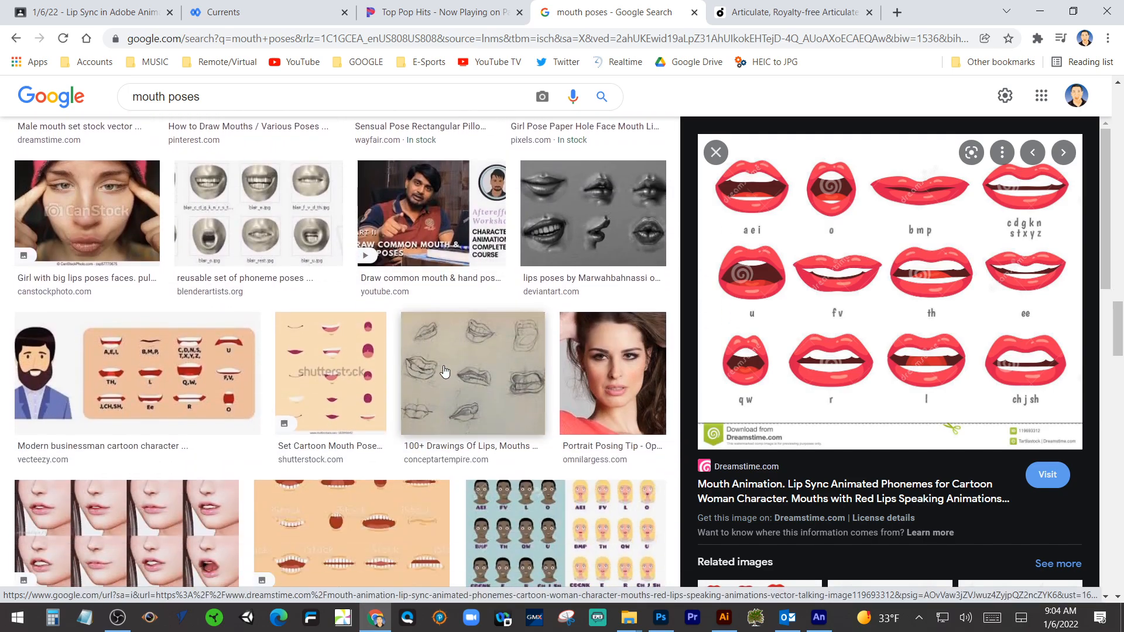
scroll(456, 373, "down", 8)
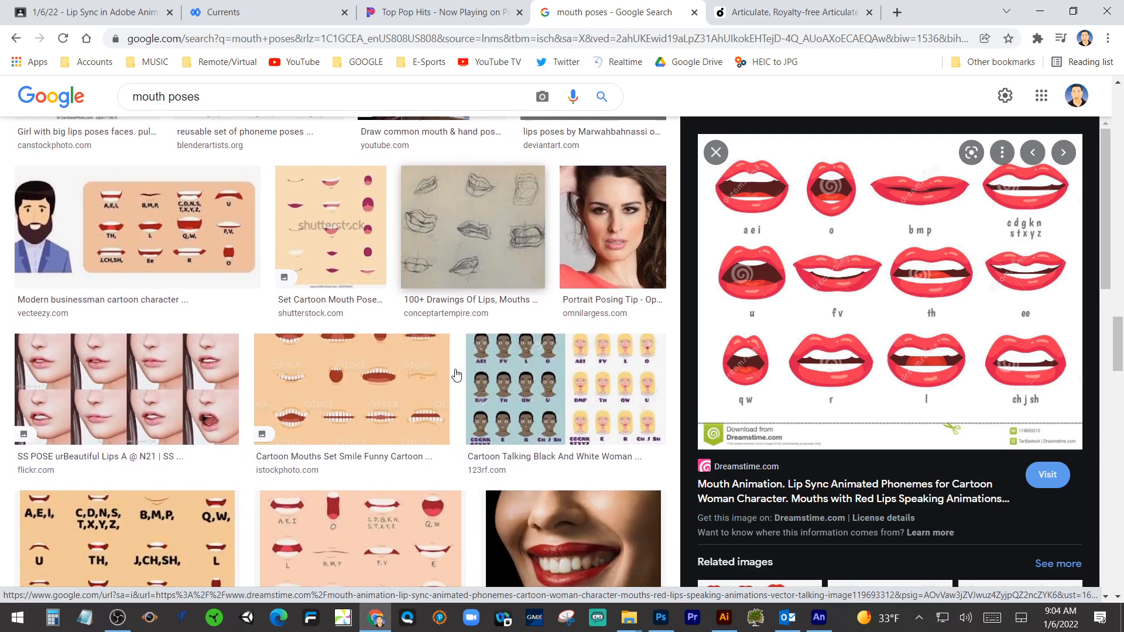
scroll(455, 369, "down", 9)
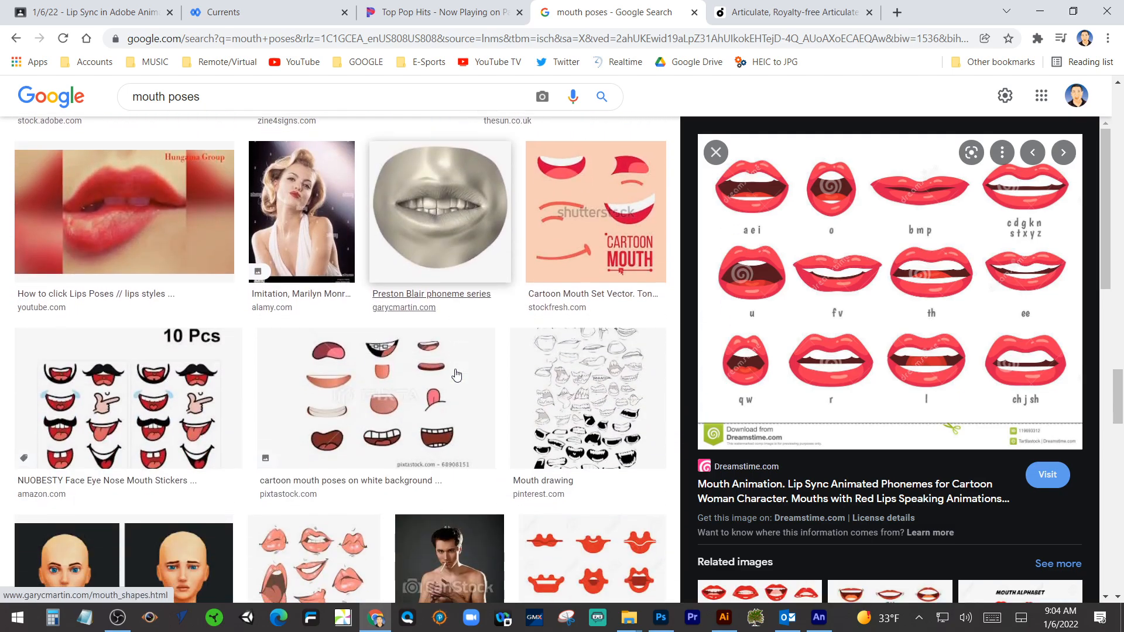
scroll(456, 374, "down", 4)
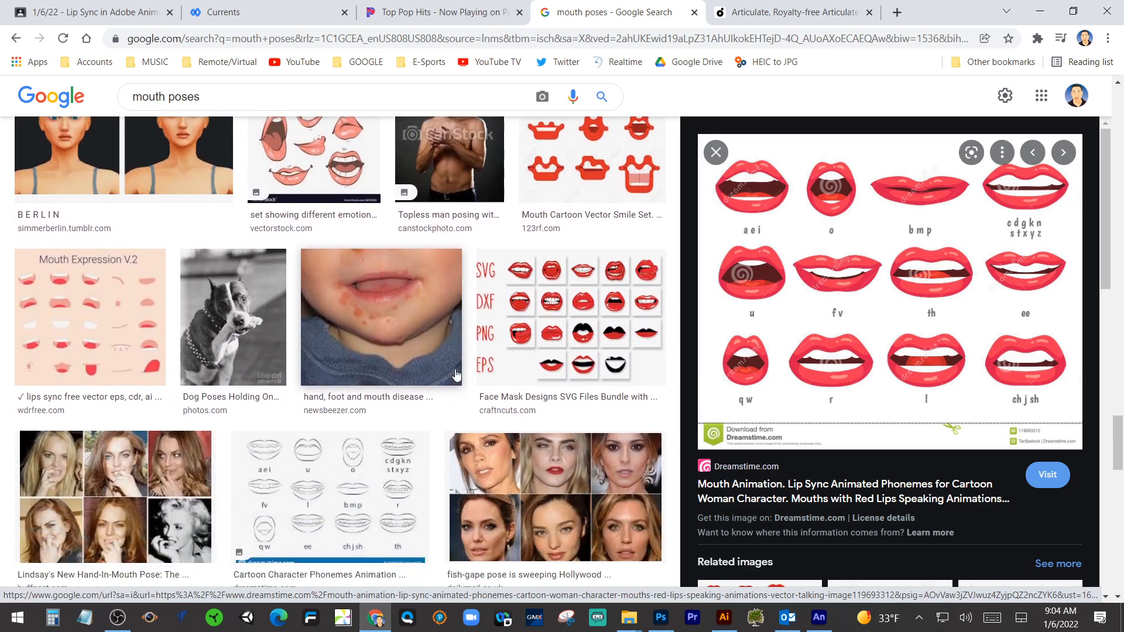
scroll(456, 373, "down", 11)
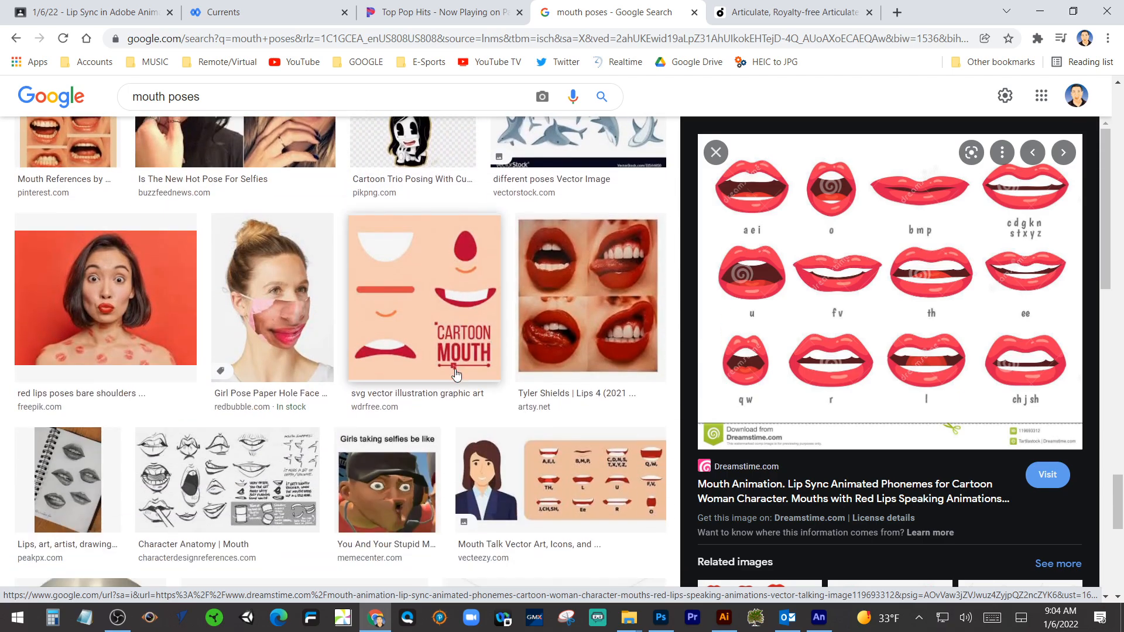
scroll(456, 374, "down", 9)
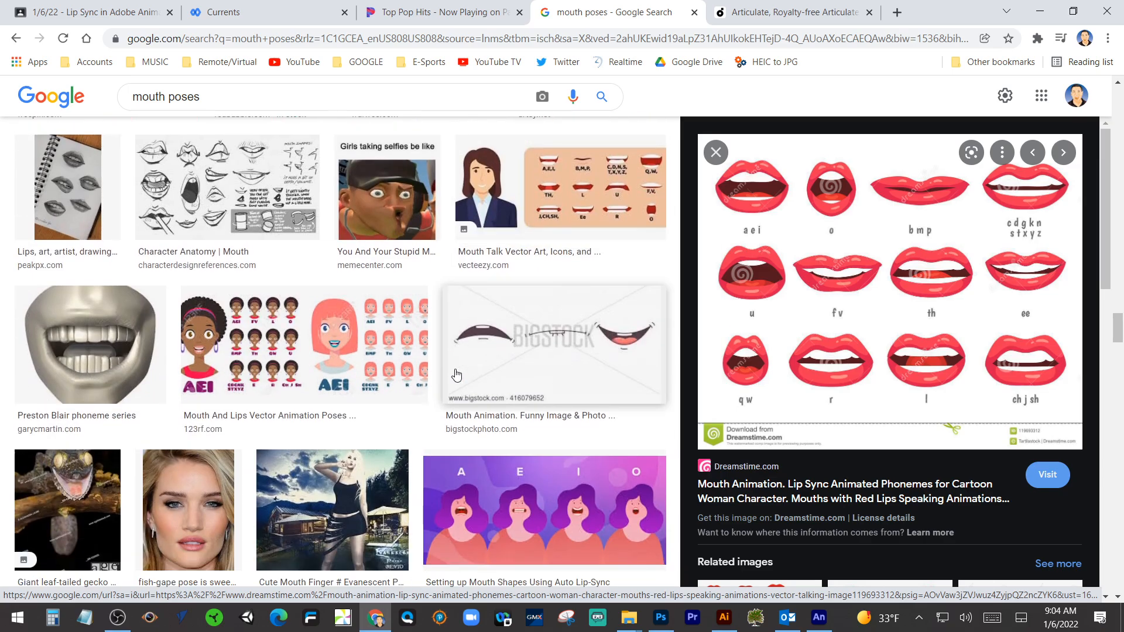
scroll(456, 375, "down", 2)
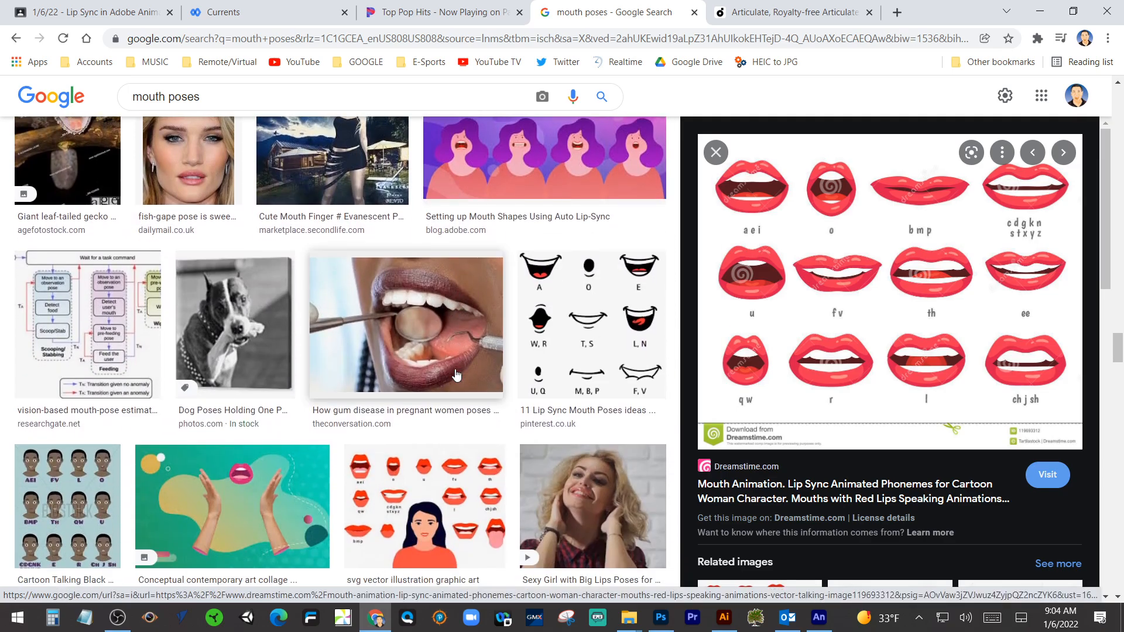
left_click(550, 349)
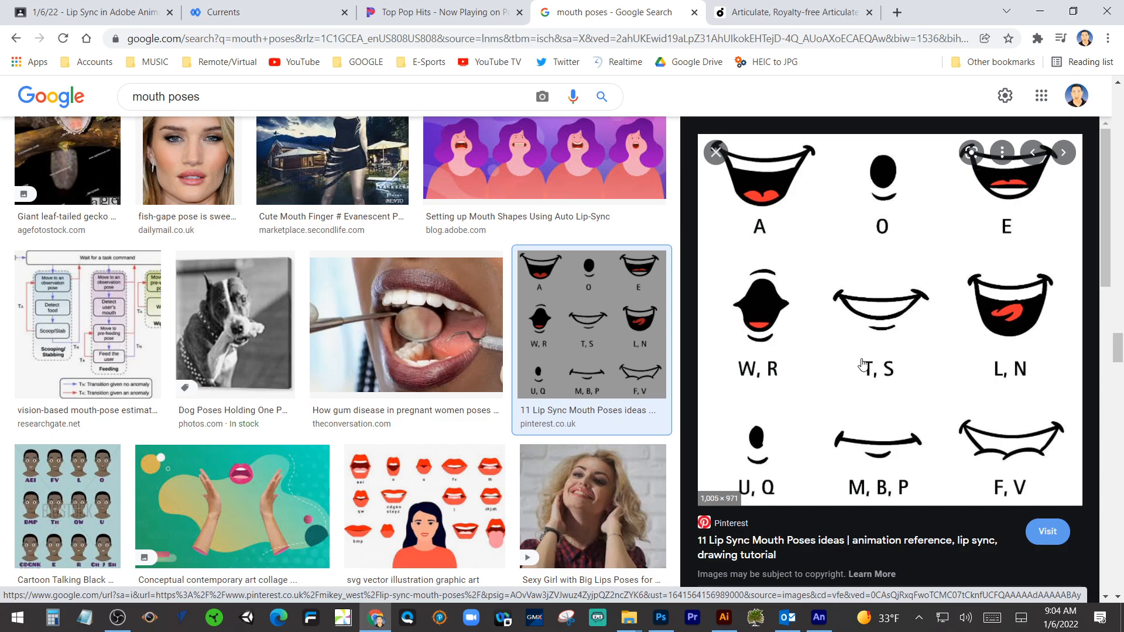
Look over the related images of the Pinterest lip sync chart and open the chart's source page in a new tab.
scroll(862, 364, "down", 5)
scroll(861, 364, "up", 3)
scroll(858, 363, "down", 3)
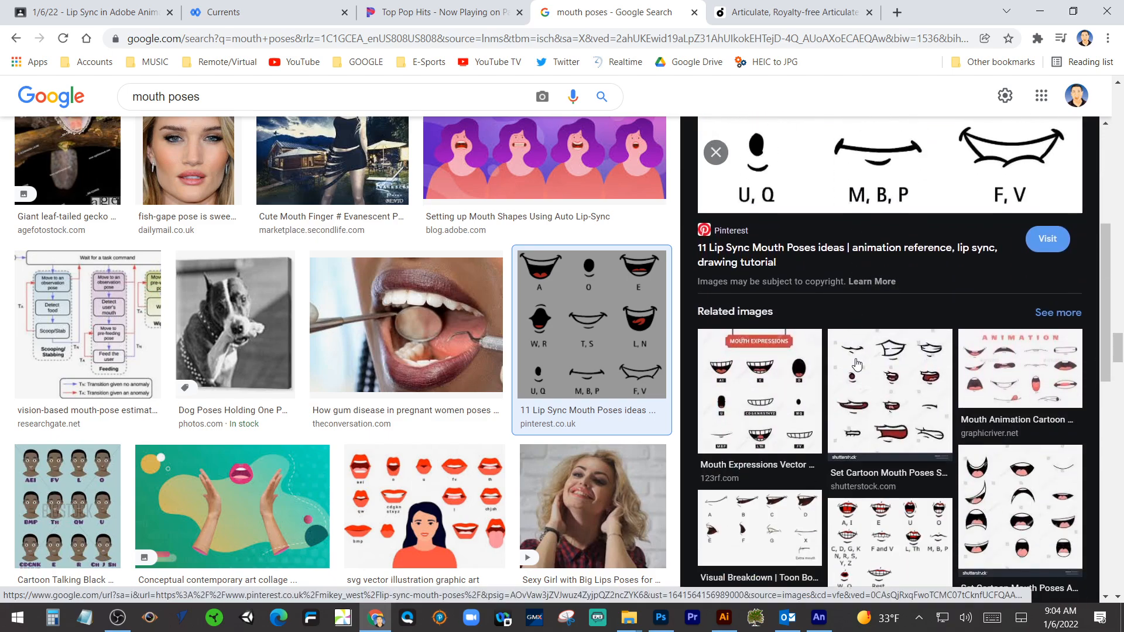
scroll(856, 364, "down", 2)
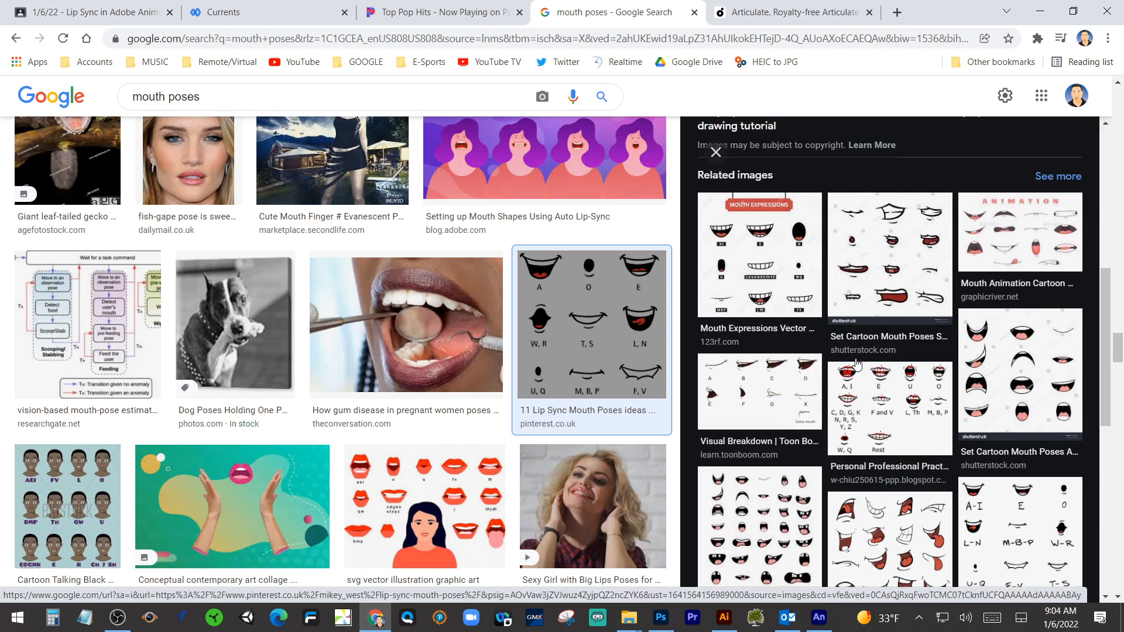
scroll(857, 364, "up", 4)
left_click(821, 372)
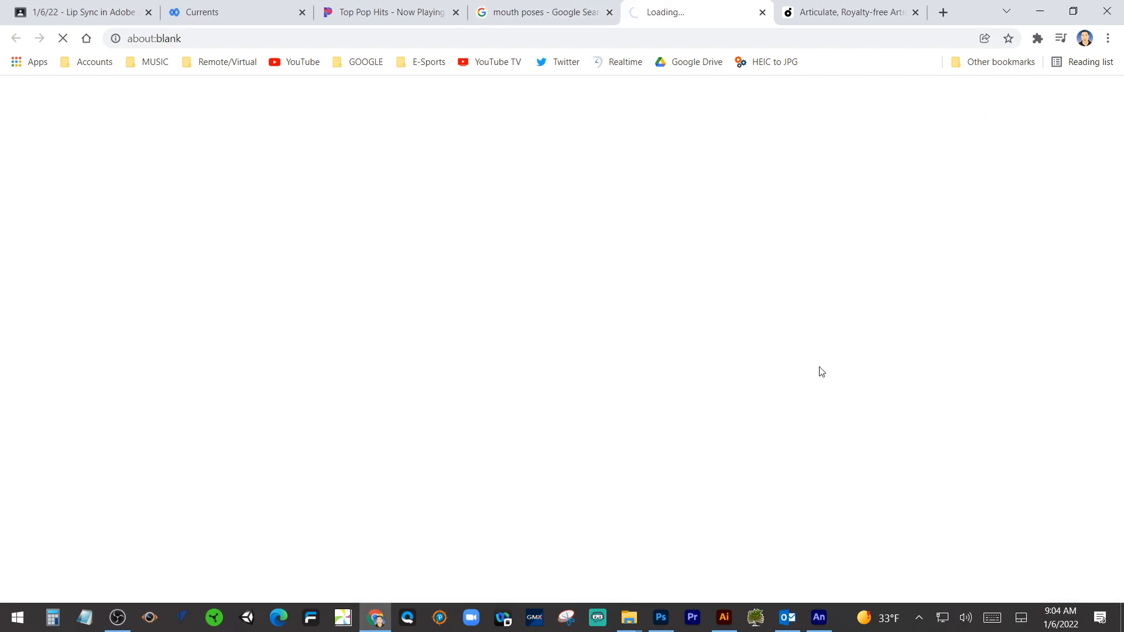
Open the black-and-red mouth chart labelled A, O, E and sign in to Pinterest with the existing Google account.
scroll(817, 370, "down", 3)
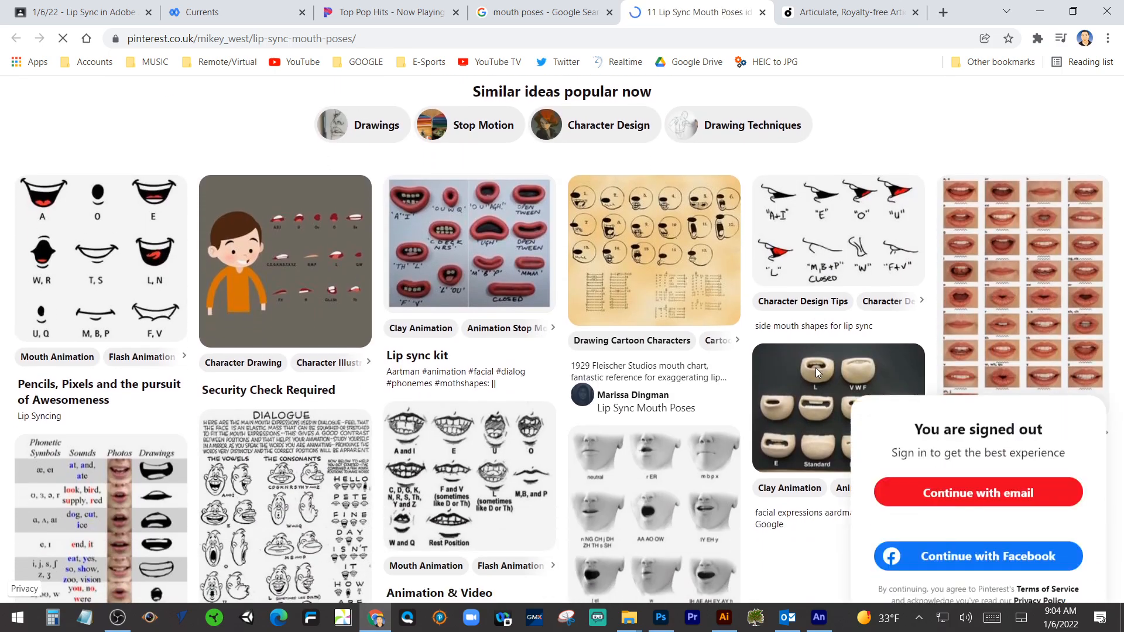
left_click(99, 279)
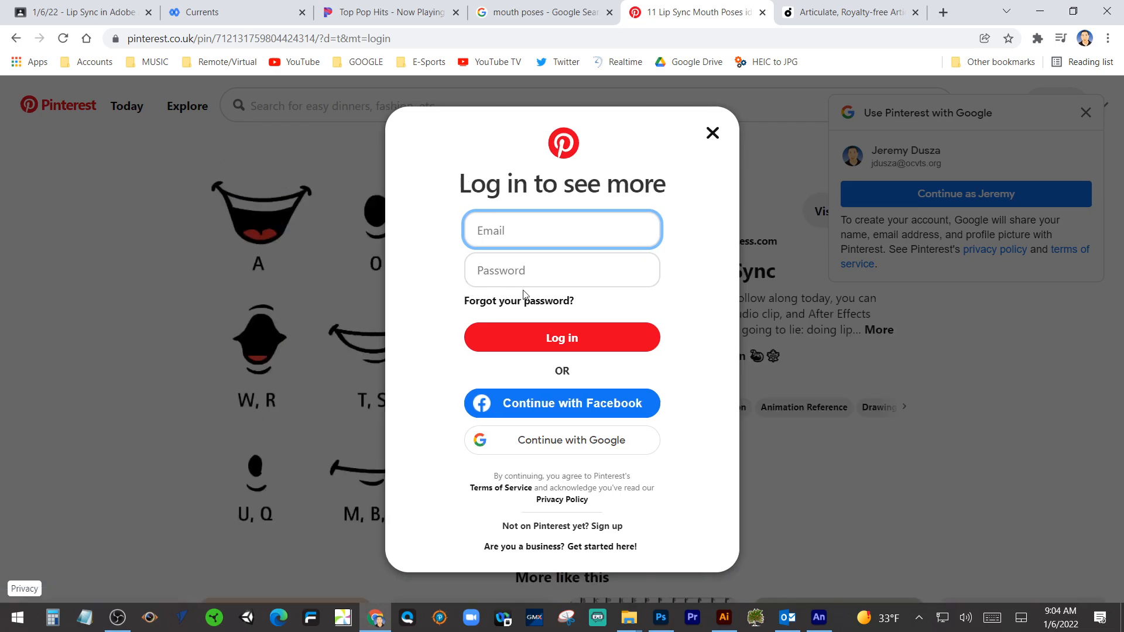
left_click(567, 440)
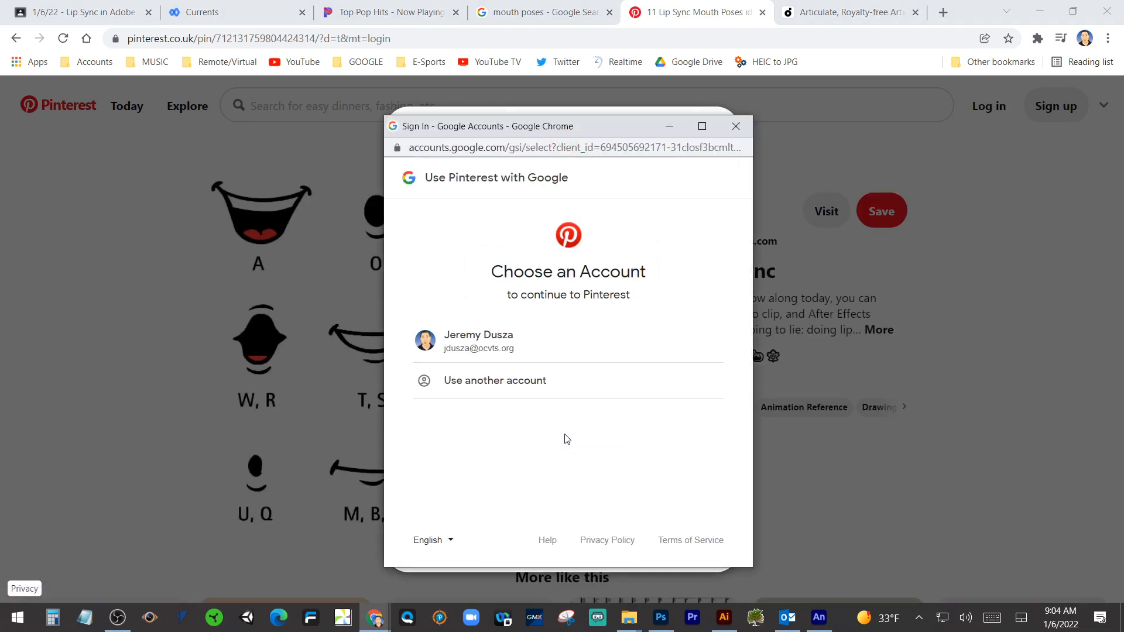
left_click(527, 342)
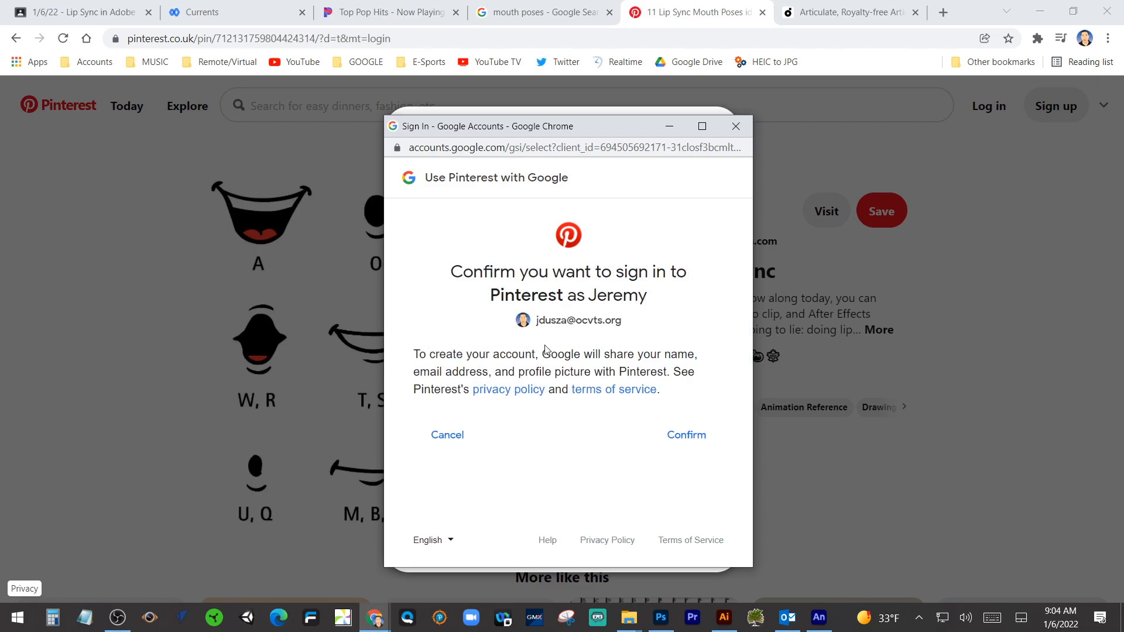
left_click(694, 440)
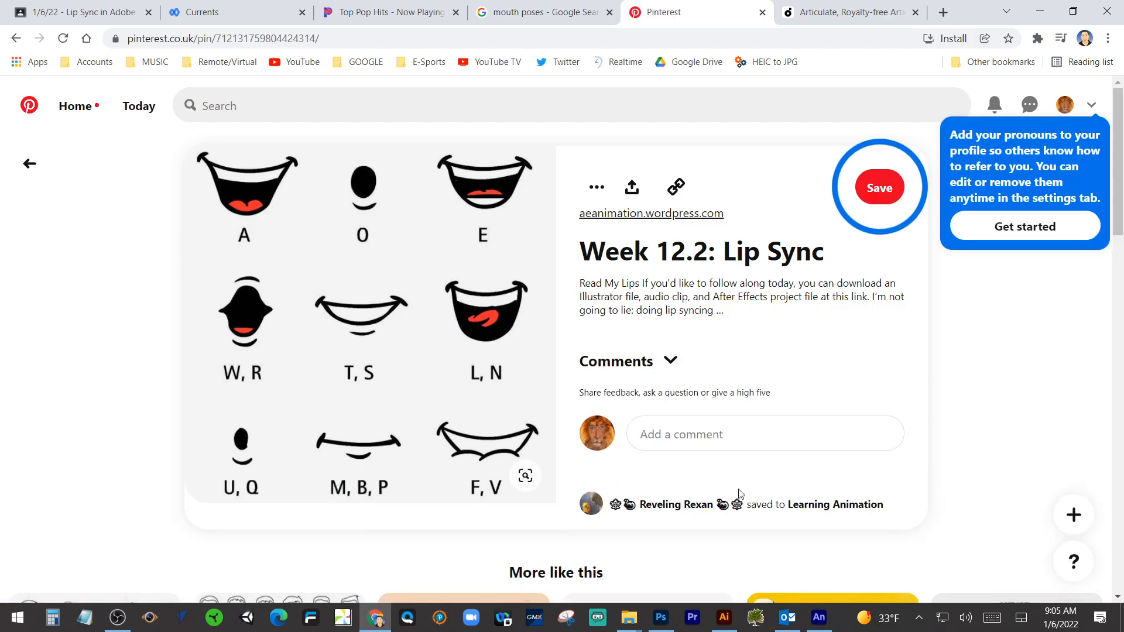
Download the chart image as Week 12_2_ Lip Sync.jfif into Google Drive's Mouth Animation Project Planning folder under Multimedia, 3_Animation, Animation Projects.
left_click(597, 188)
left_click(585, 232)
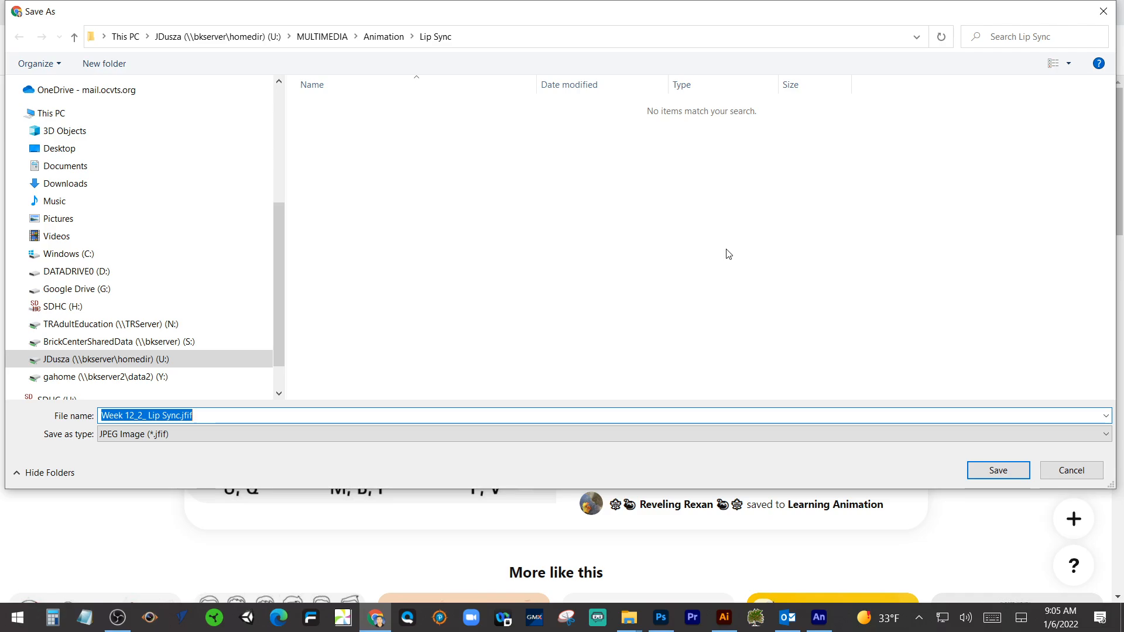
left_click(81, 287)
left_click(332, 141)
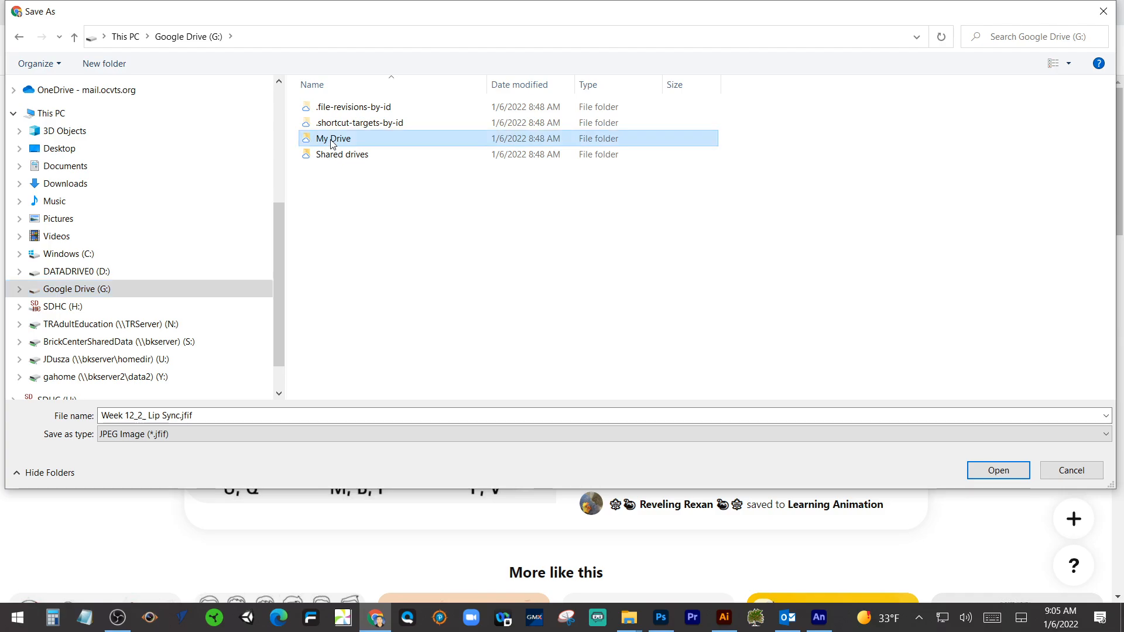
double_click(331, 141)
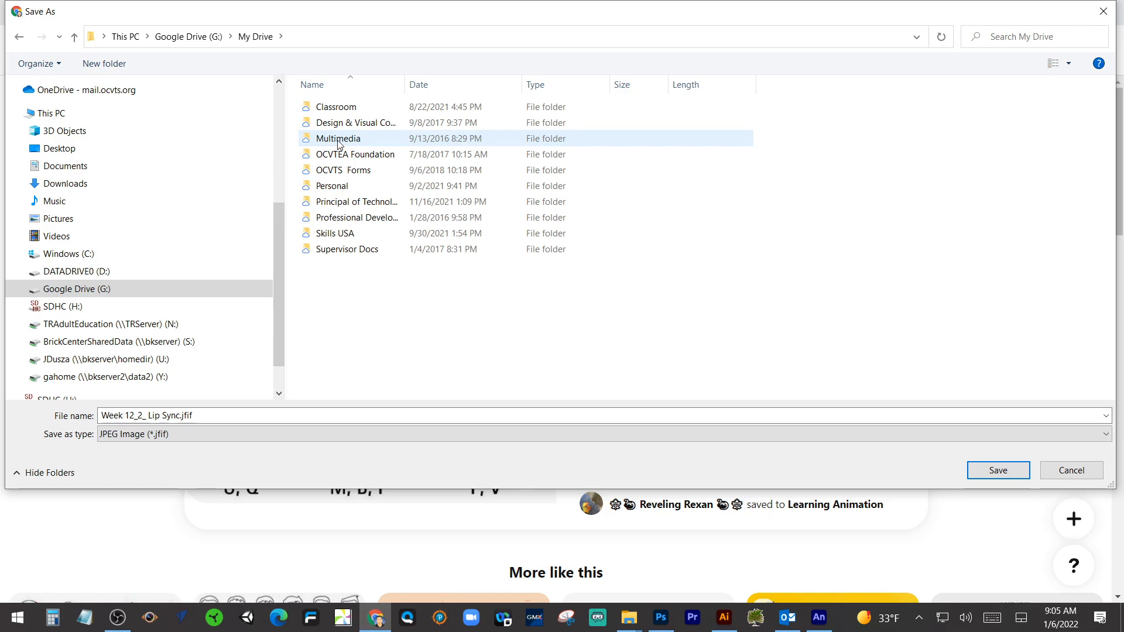
double_click(339, 140)
double_click(339, 141)
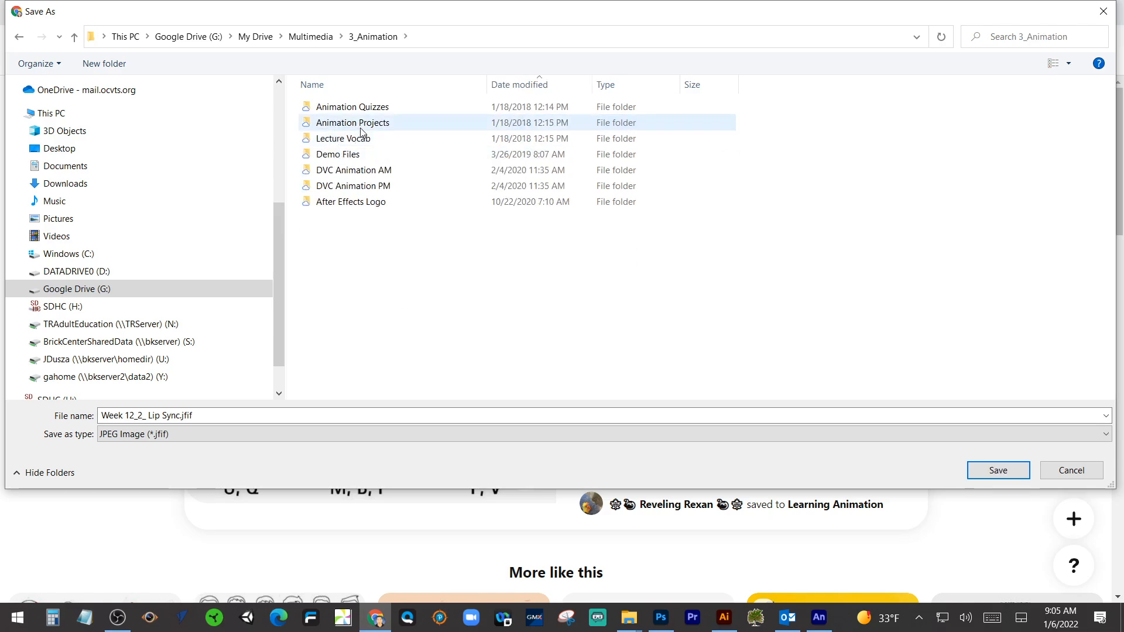
double_click(356, 124)
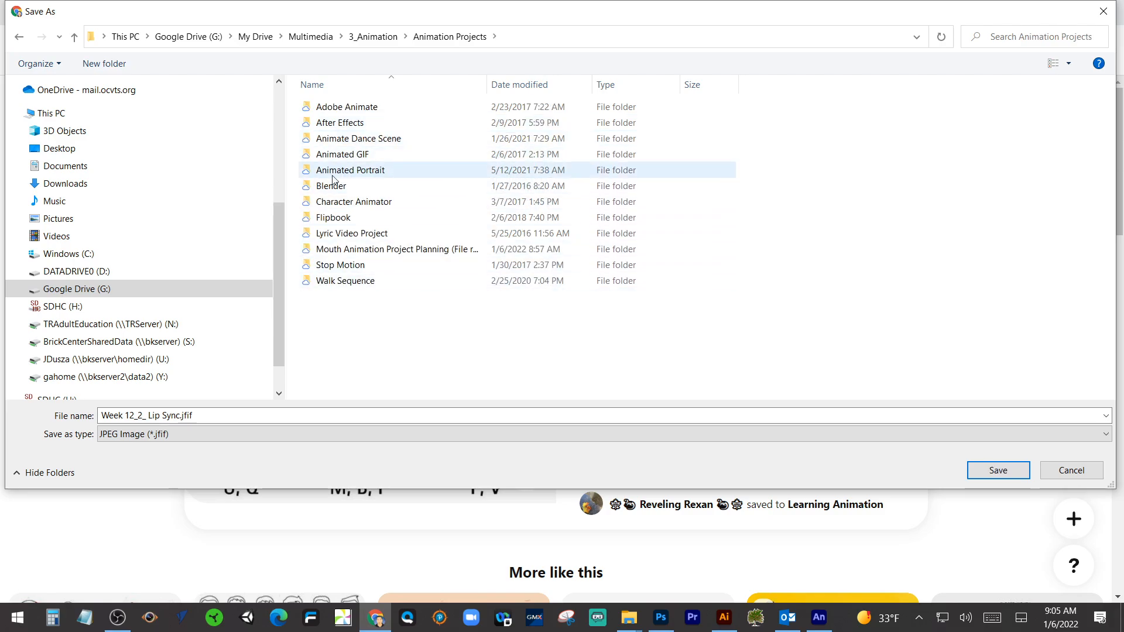
left_click(331, 249)
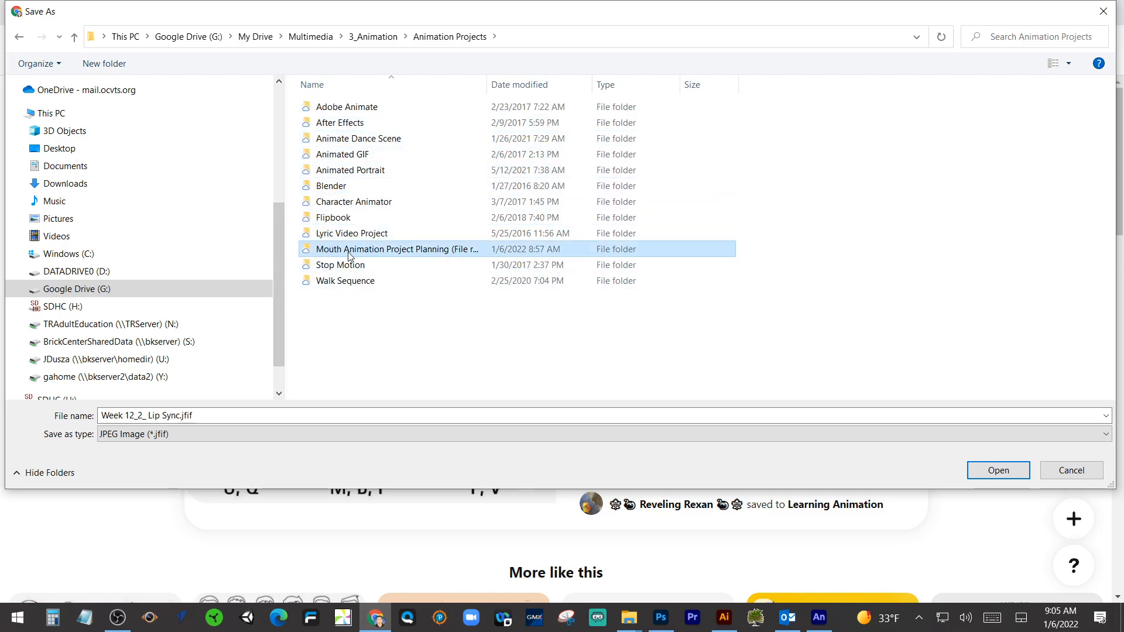
left_click(1008, 472)
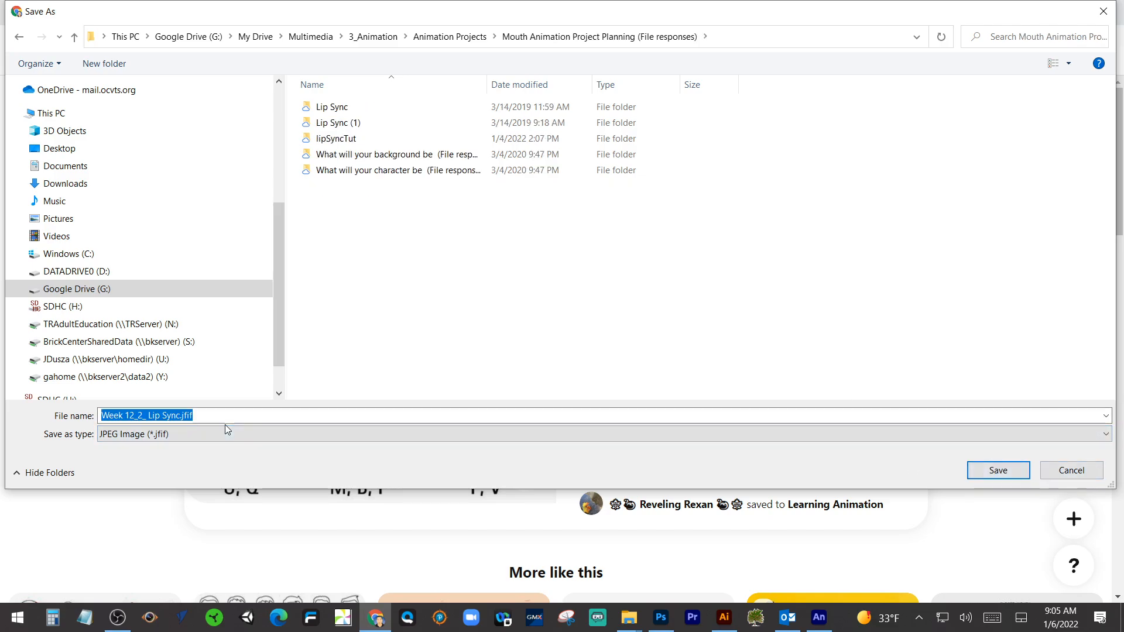
key("Return")
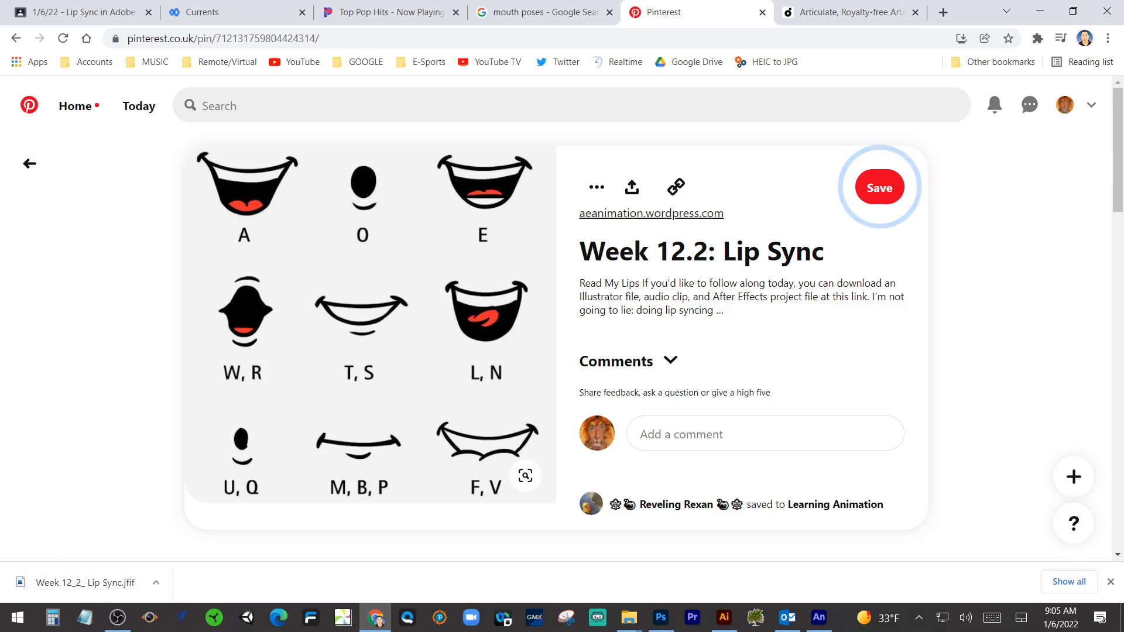
Show the downloaded Week 12_2_ Lip Sync.jfif file in its folder.
key("alt+Tab")
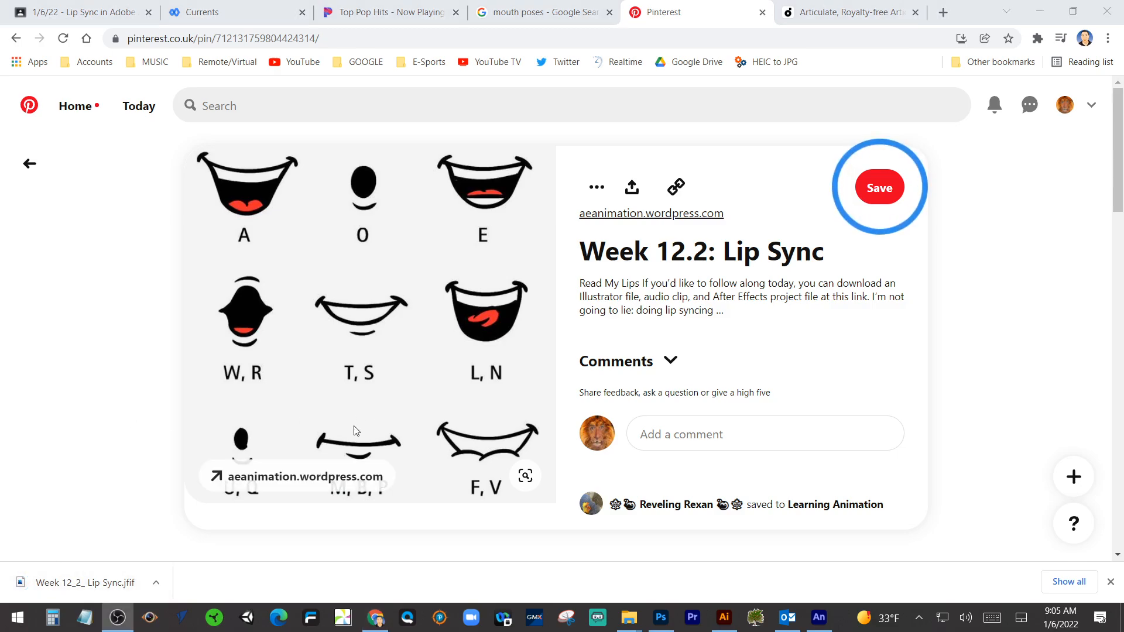
left_click(156, 583)
left_click(191, 533)
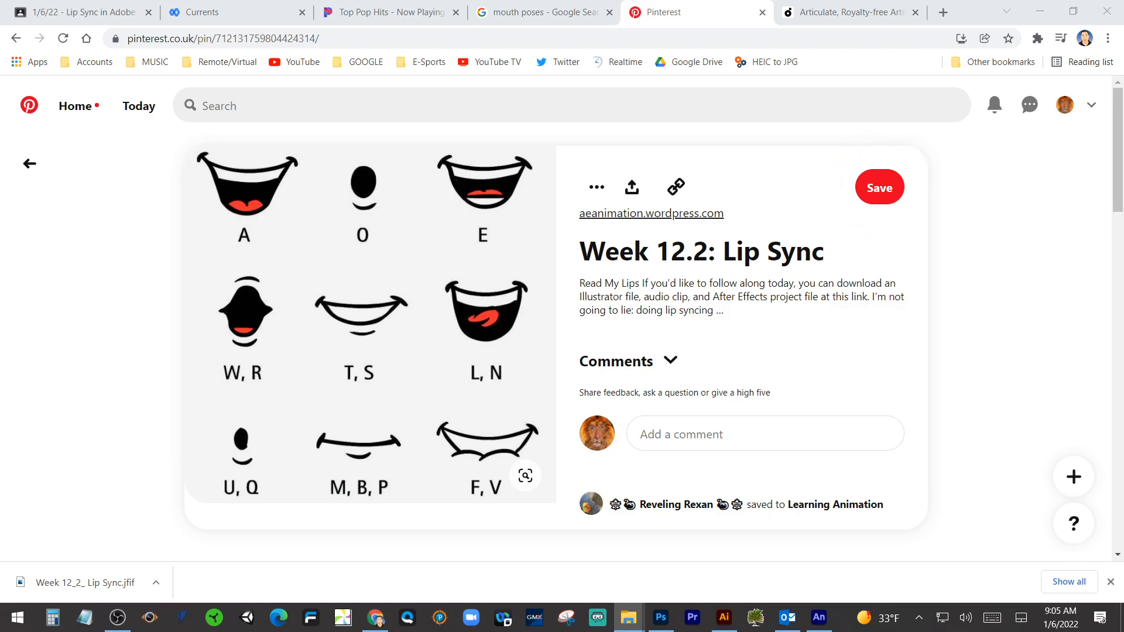
Switch to Photoshop and open Week 12_2_ Lip Sync.jfif from the Mouth Animation Project Planning folder.
left_click(661, 618)
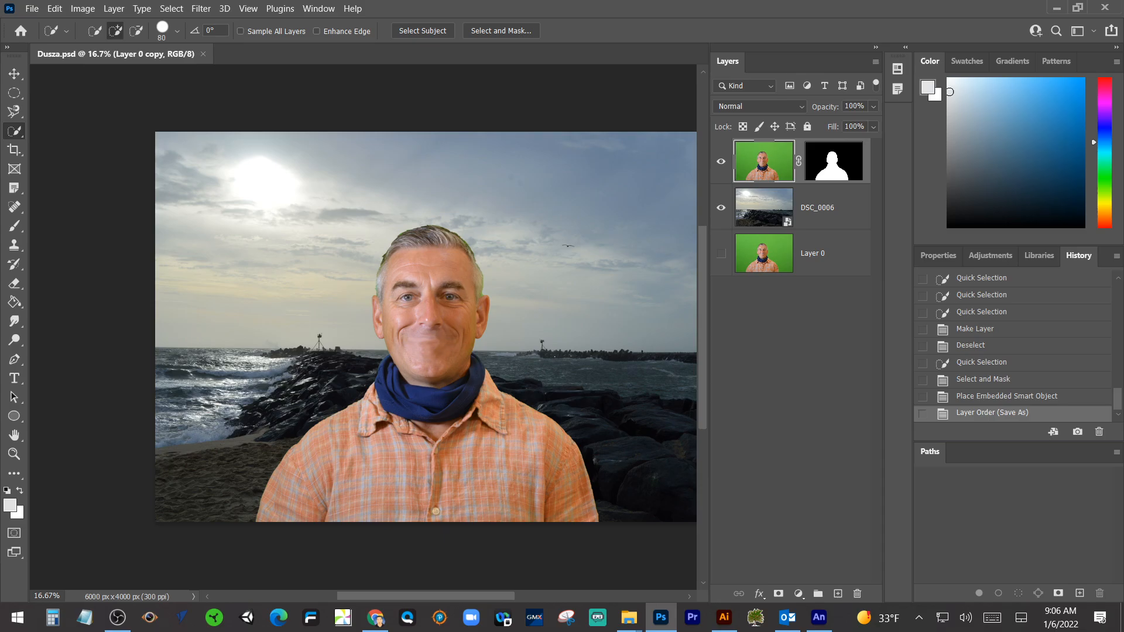
key("alt+Tab")
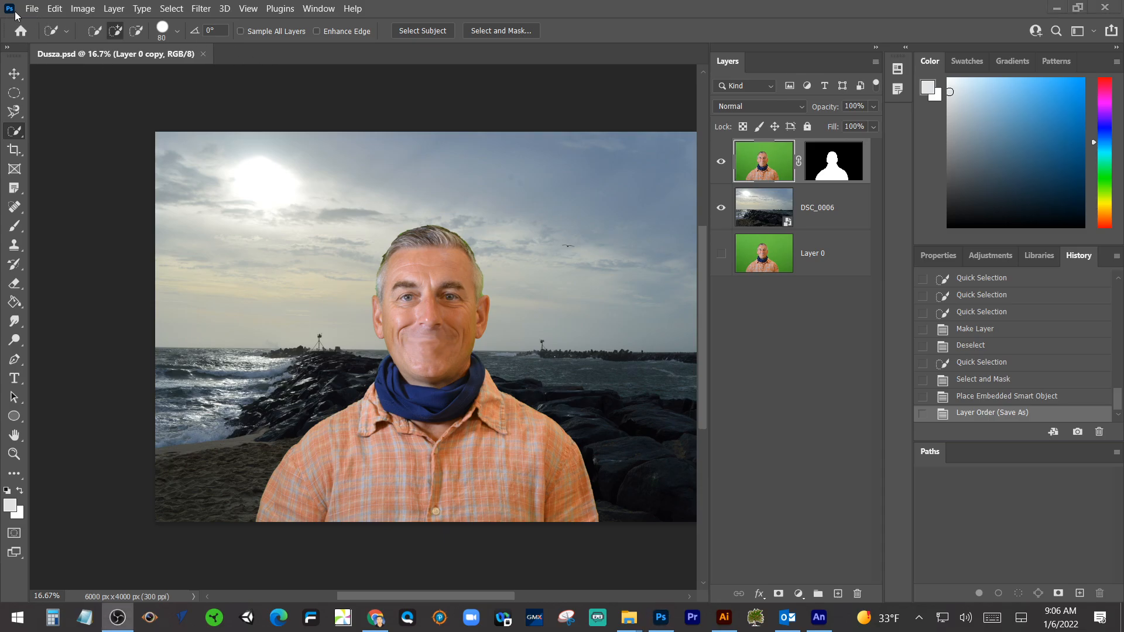
left_click(32, 9)
left_click(41, 33)
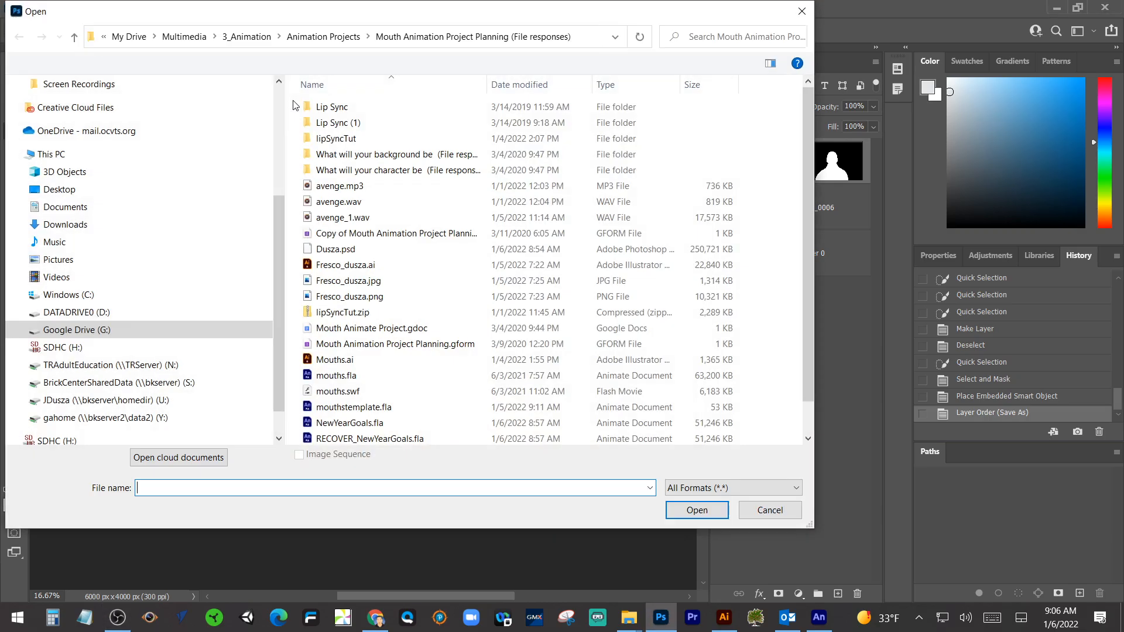
scroll(466, 326, "down", 1)
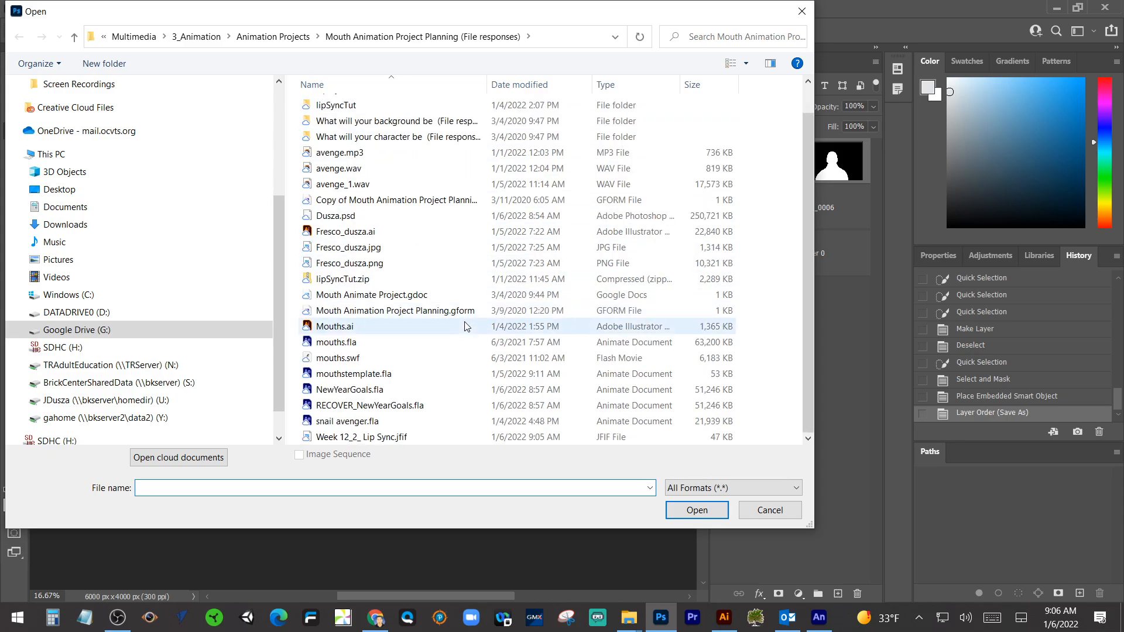
left_click(375, 440)
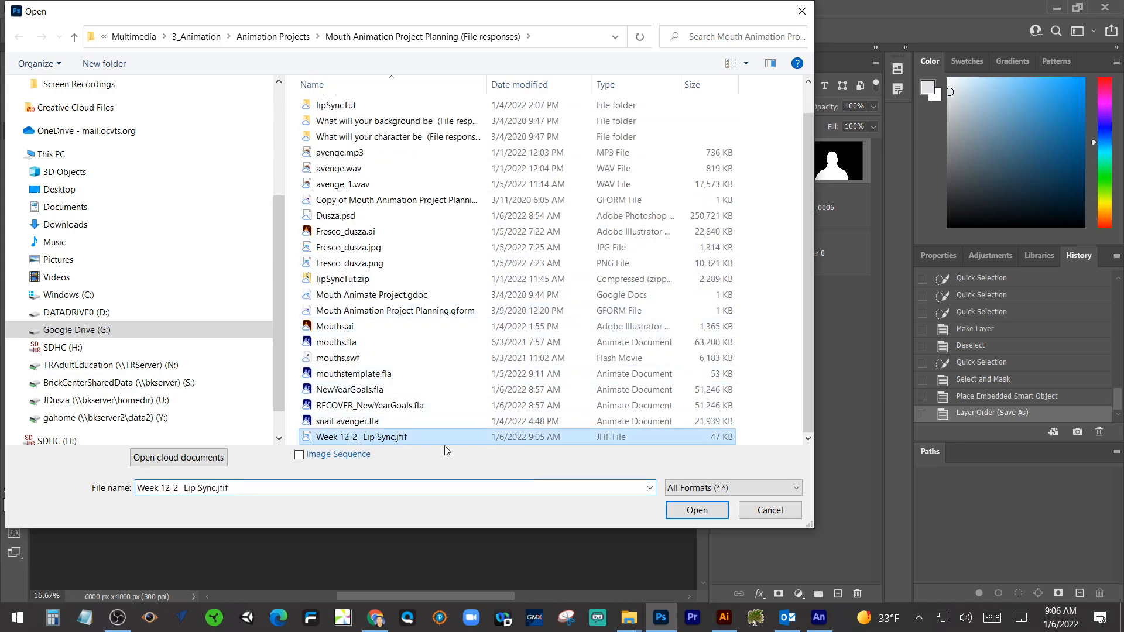
left_click(697, 511)
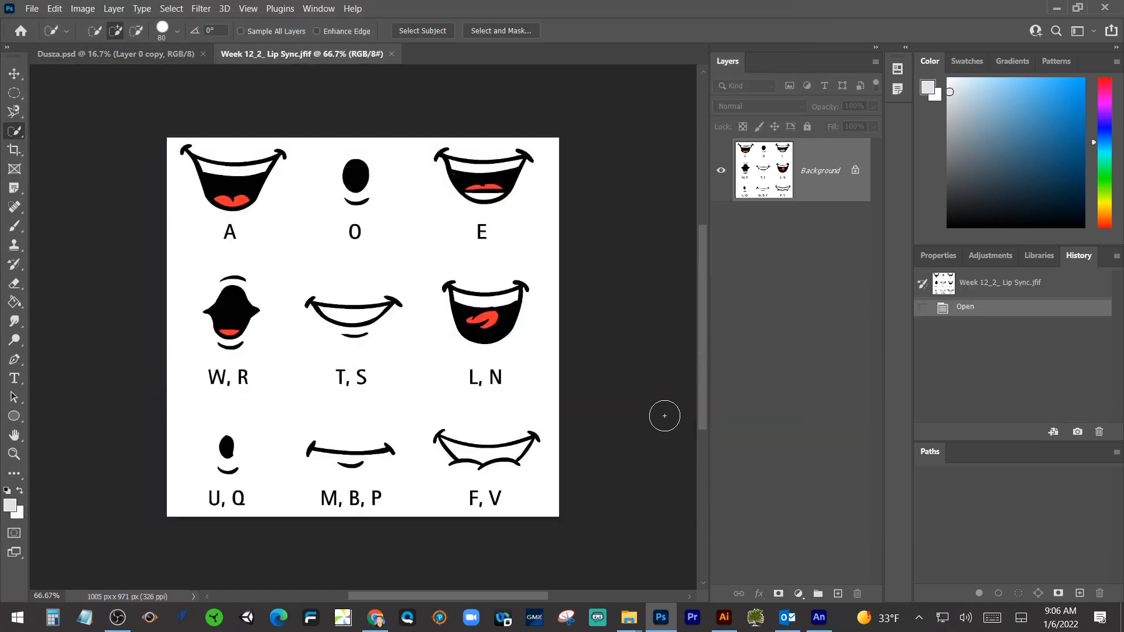
Unlock the chart's background layer, delete the white area around the mouths using the Magic Wand, and deselect.
left_click(856, 170)
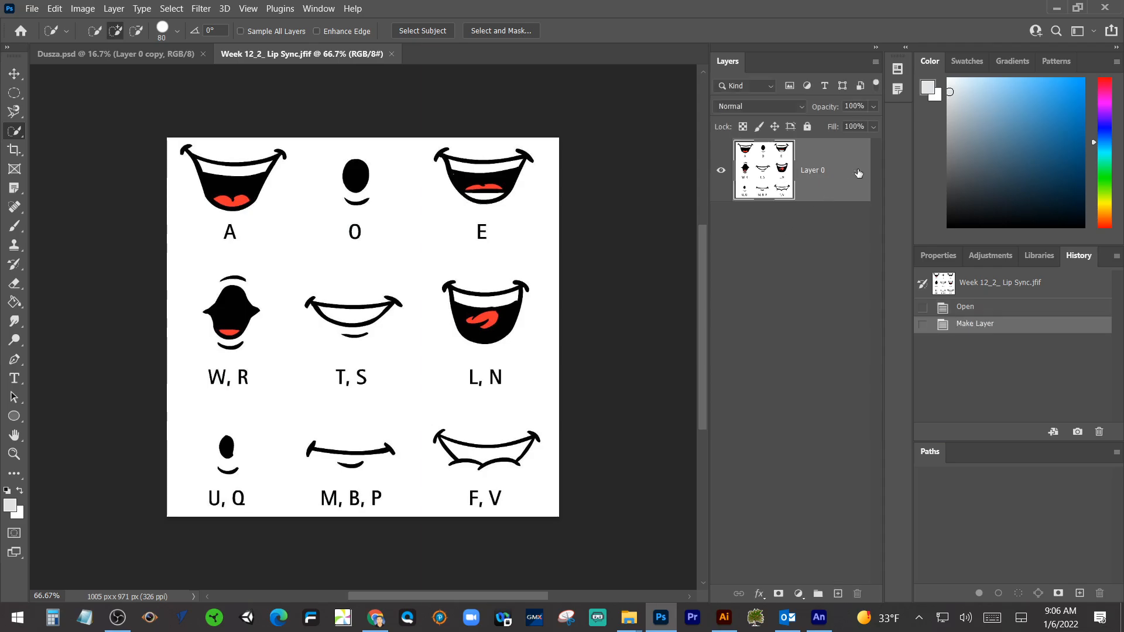
right_click(18, 138)
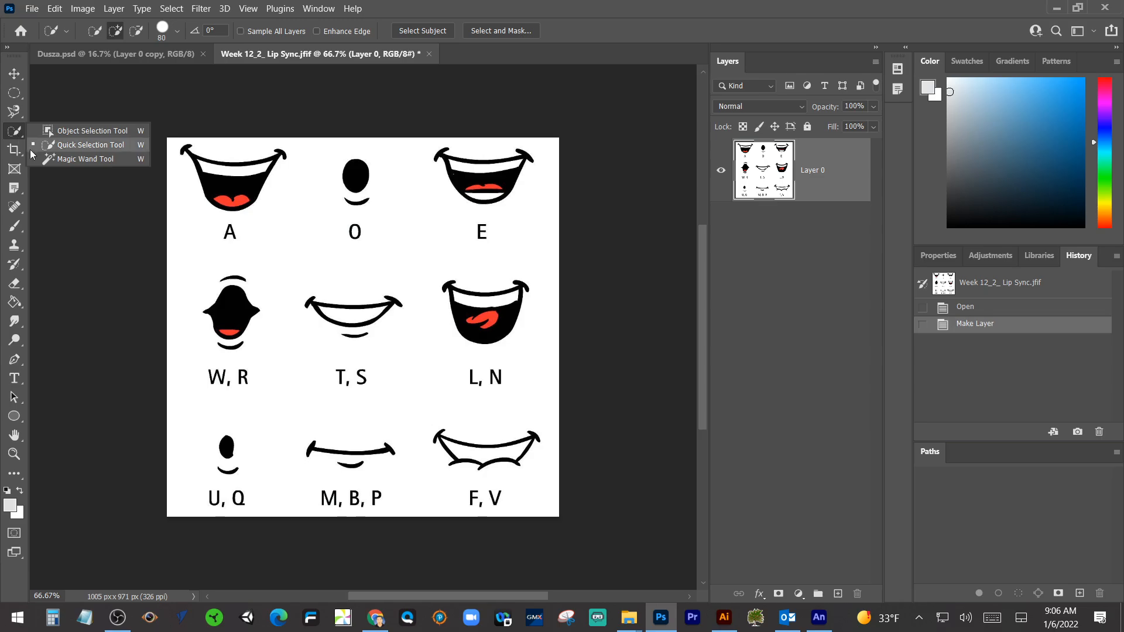
left_click(58, 159)
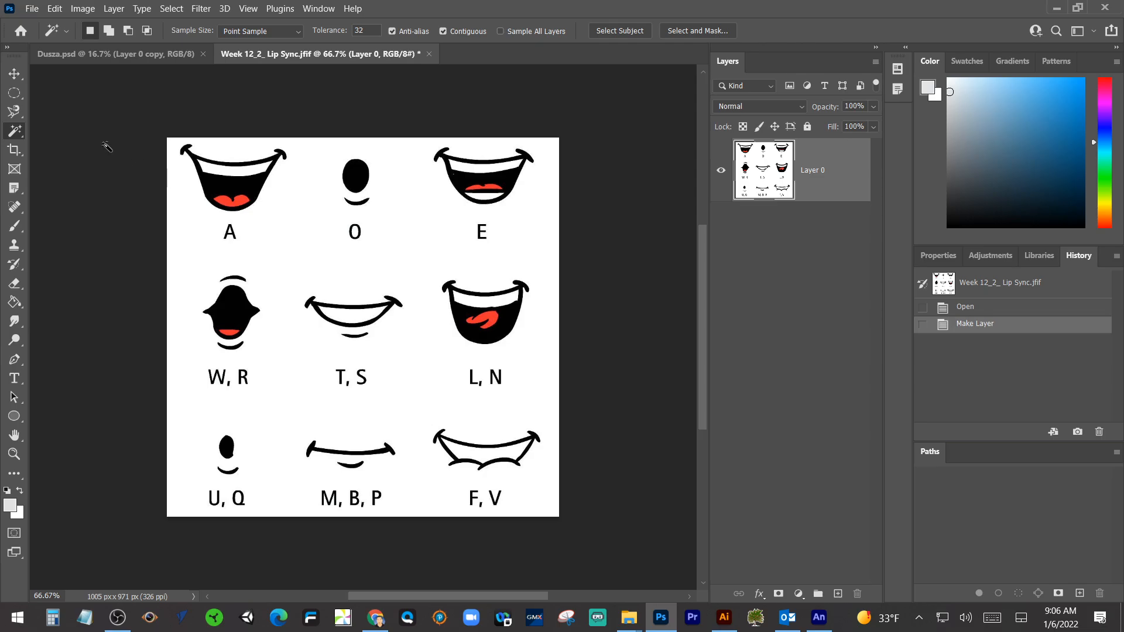
left_click(189, 238)
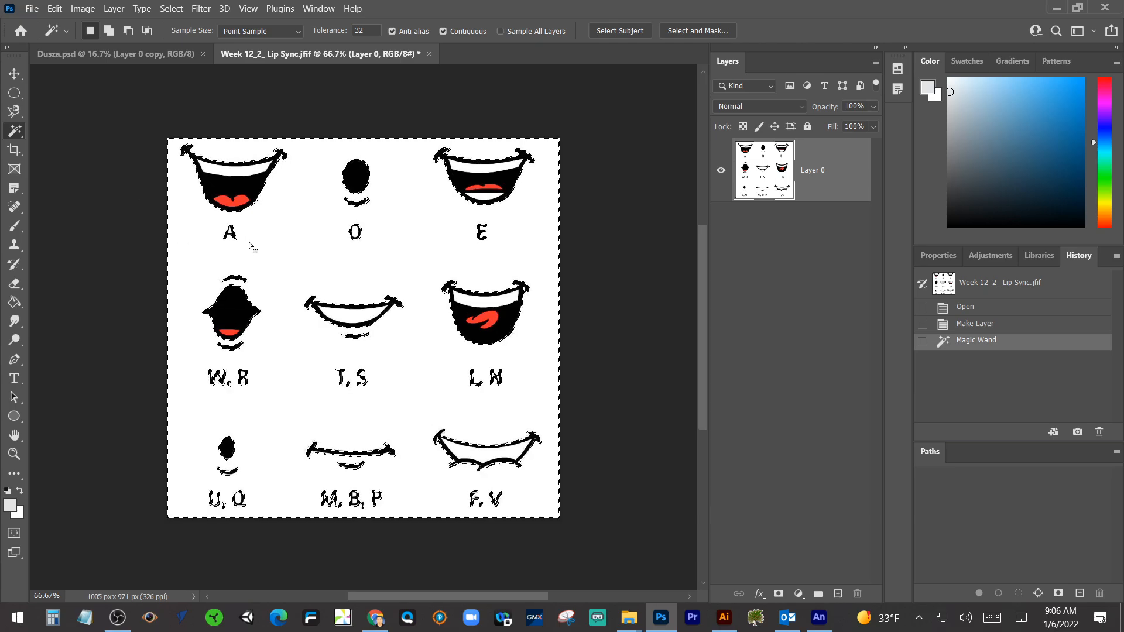
key("Delete")
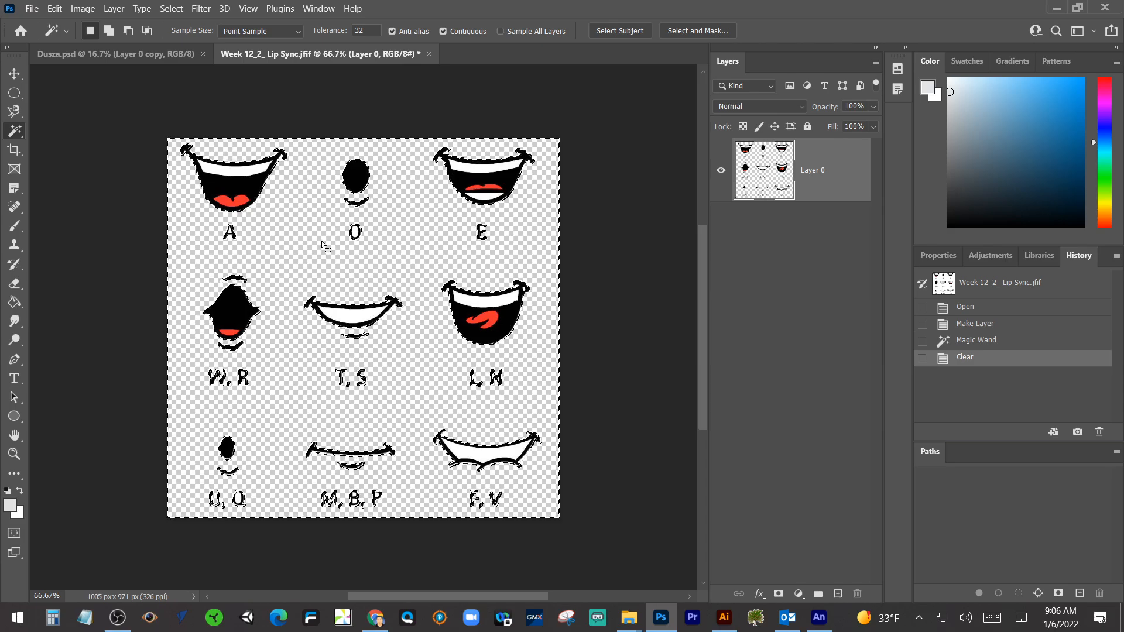
key("ctrl+d")
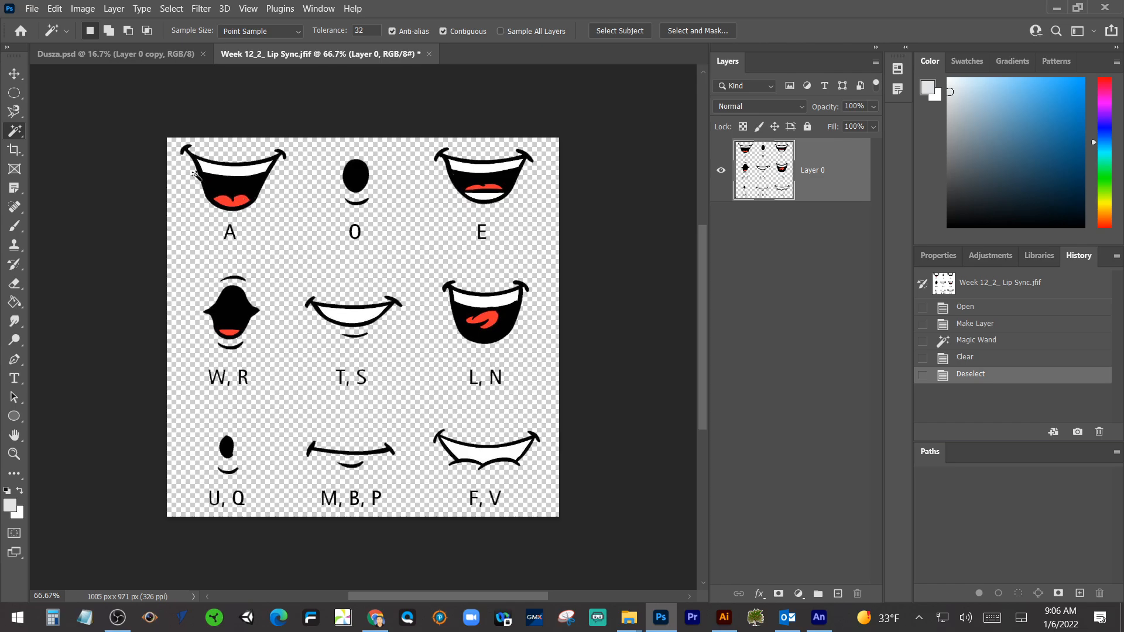
Select the A mouth with the Rectangular Marquee, copy it to its own layer, and name that layer A.
left_click(11, 100)
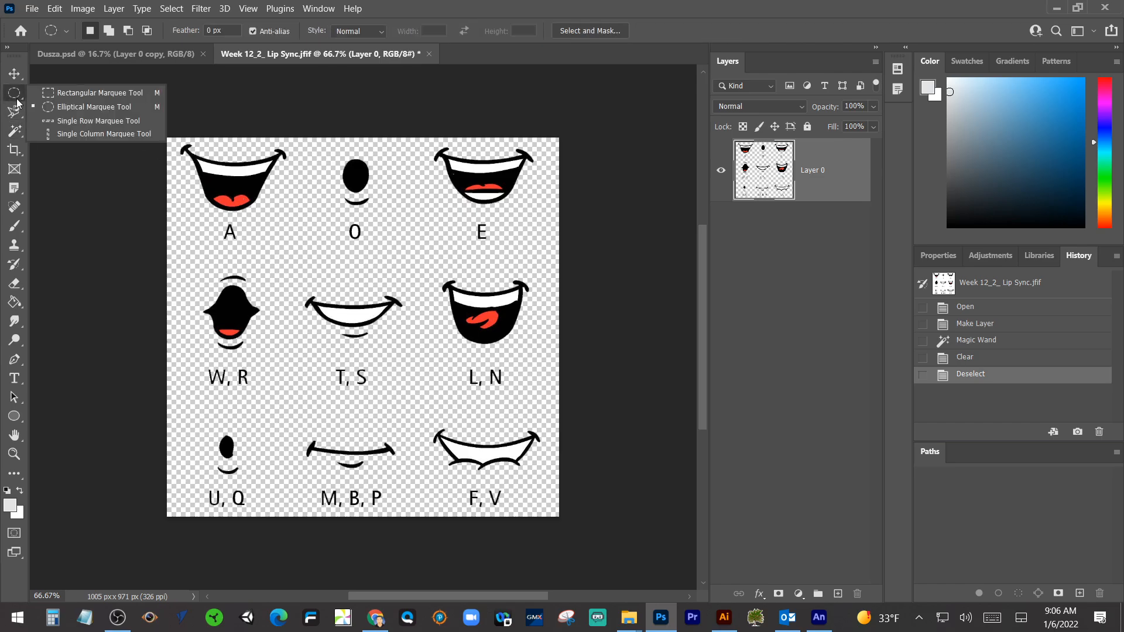
left_click(48, 94)
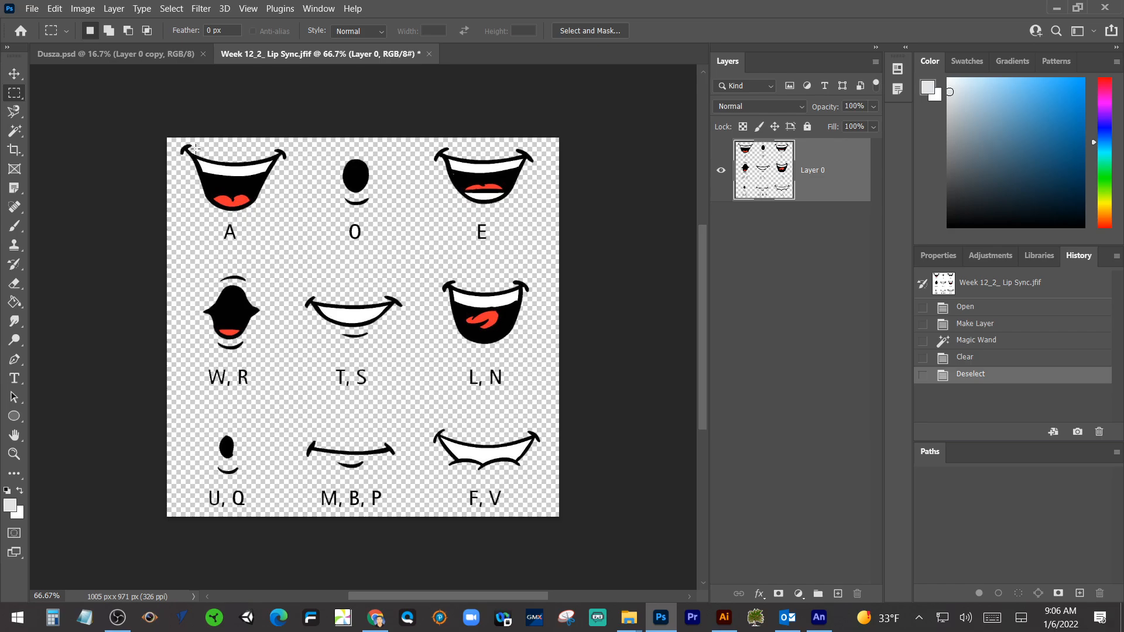
left_click_drag(188, 152, 289, 217)
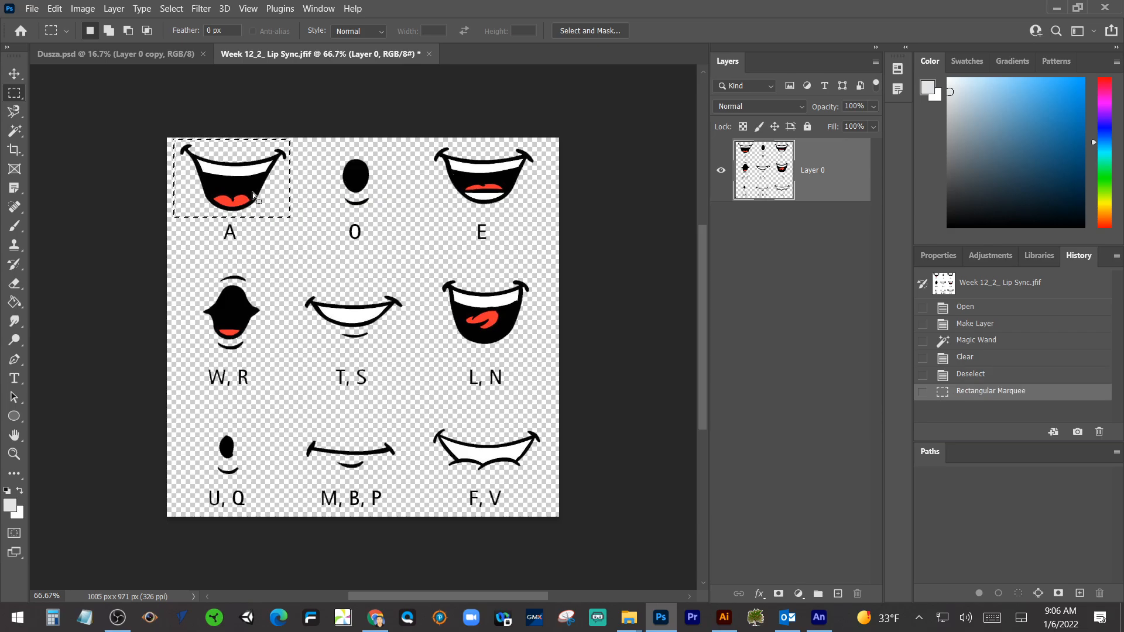
right_click(253, 195)
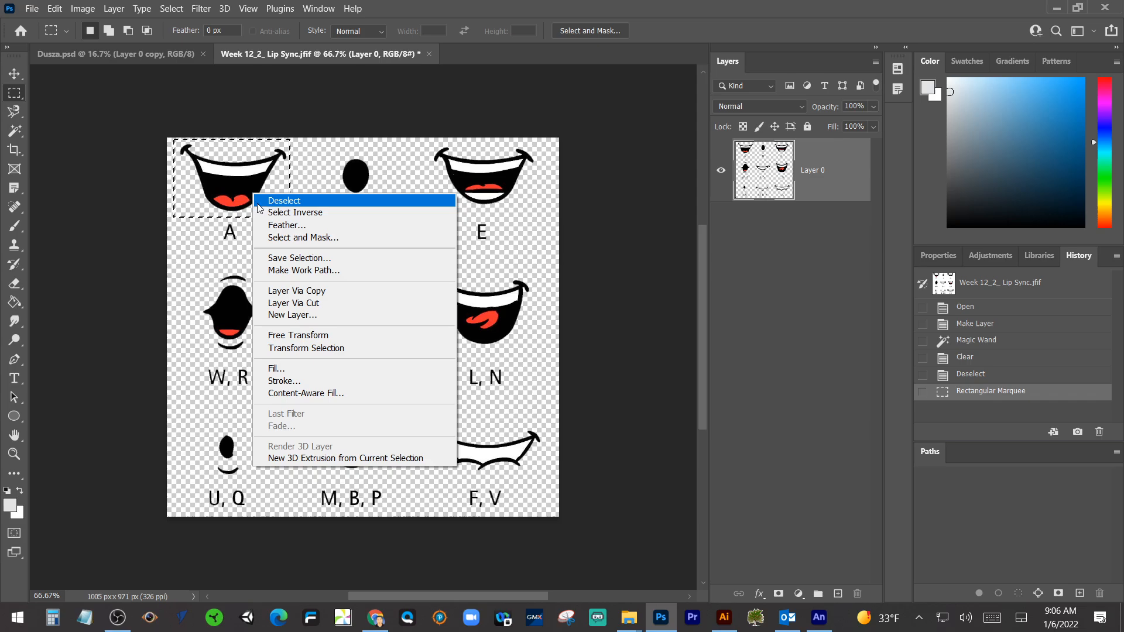
left_click(288, 292)
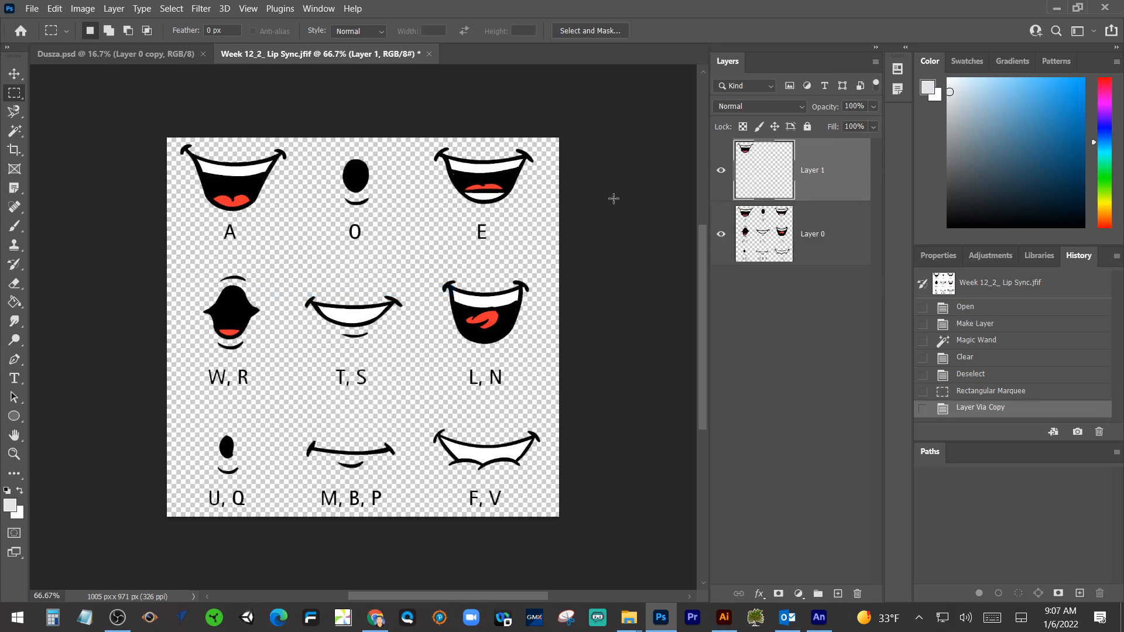
double_click(821, 171)
type("A")
key("Return")
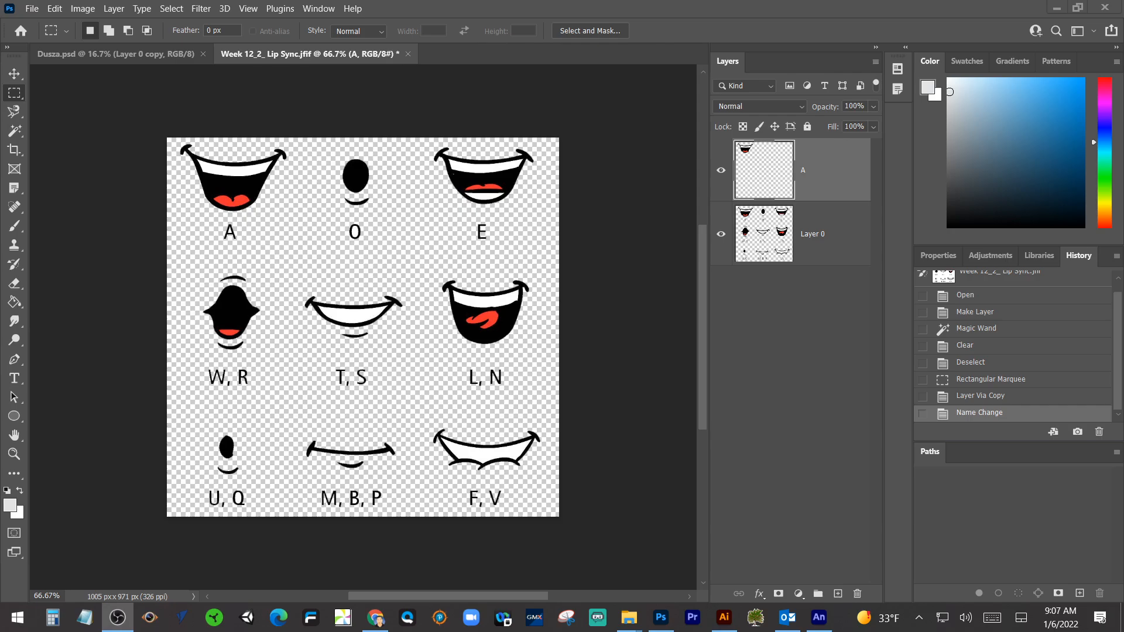
Select the O mouth on Layer 0 with the Rectangular Marquee, copy it to its own layer, and name that layer O.
left_click(765, 238)
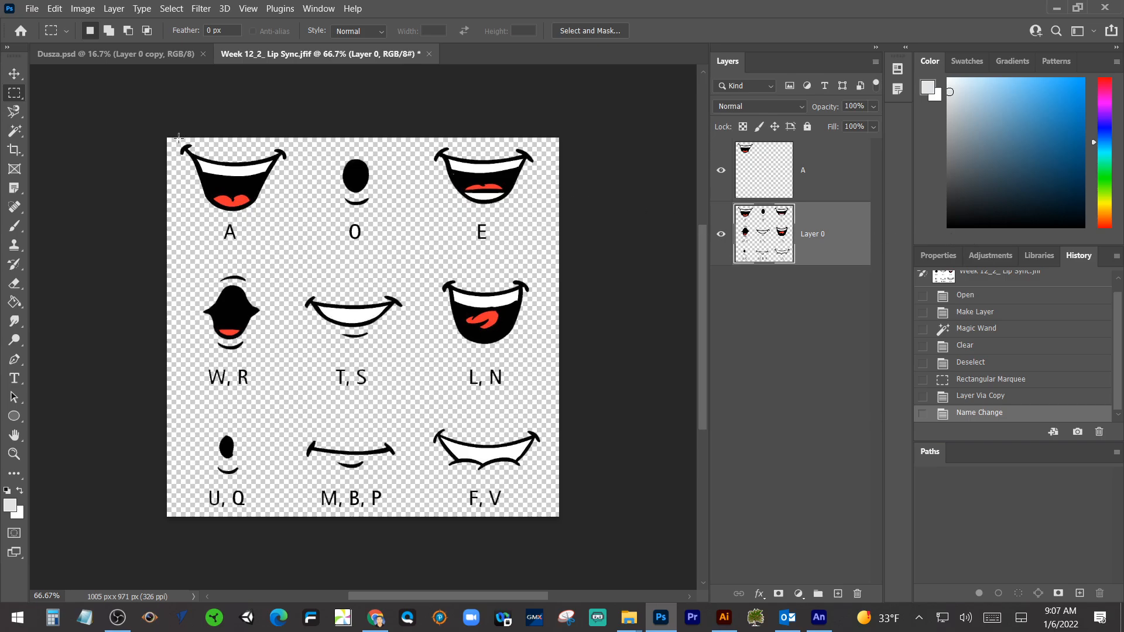
left_click_drag(320, 142, 387, 215)
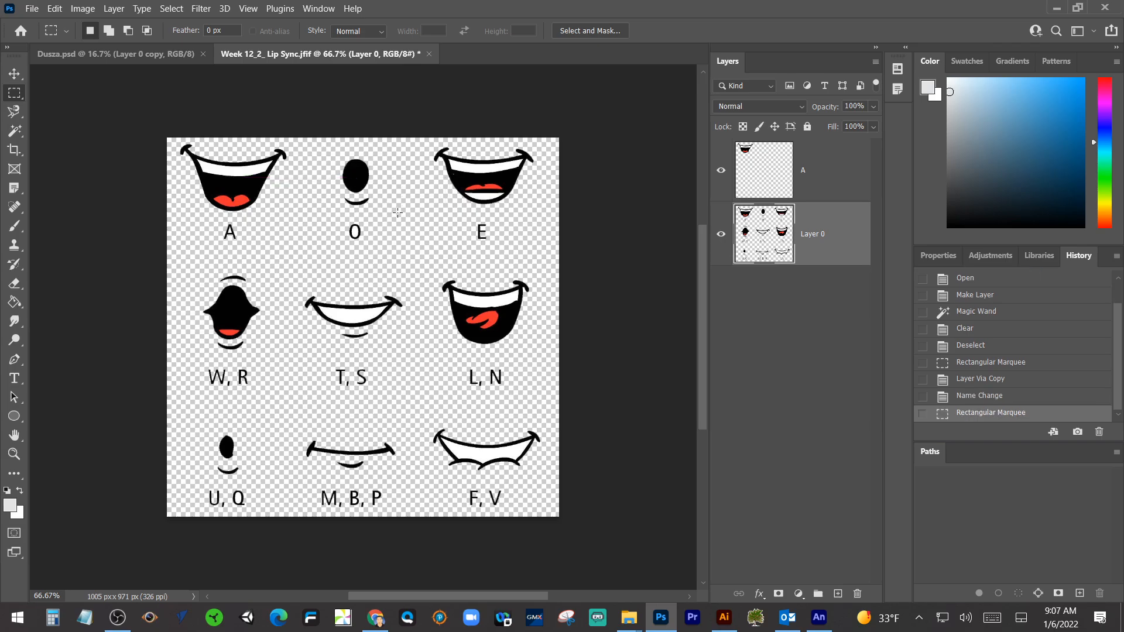
right_click(359, 188)
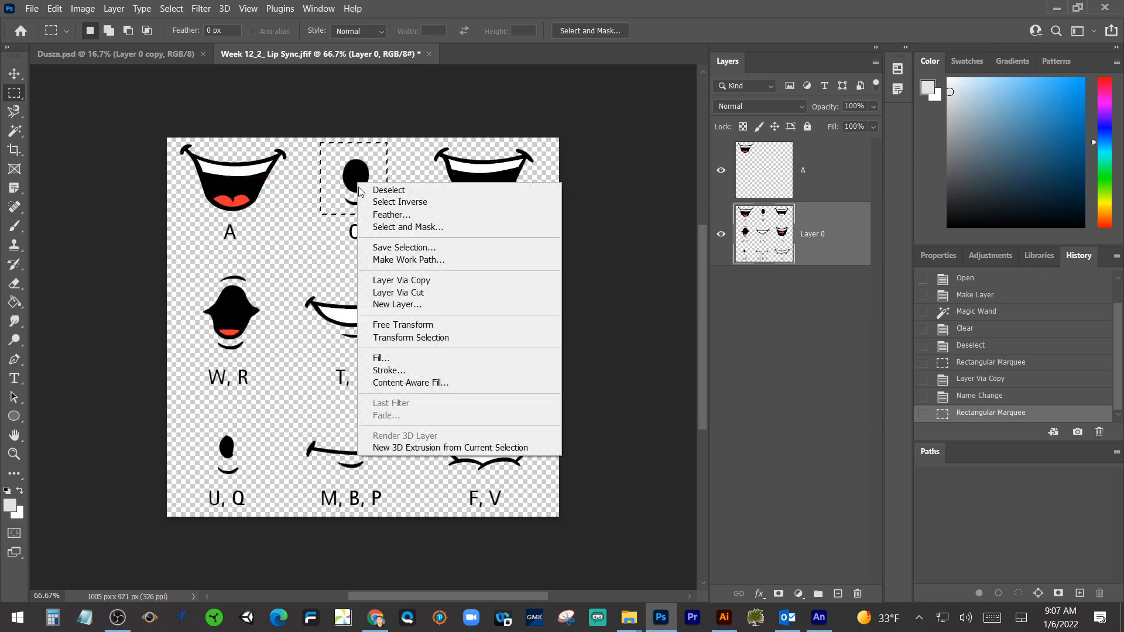
left_click(380, 281)
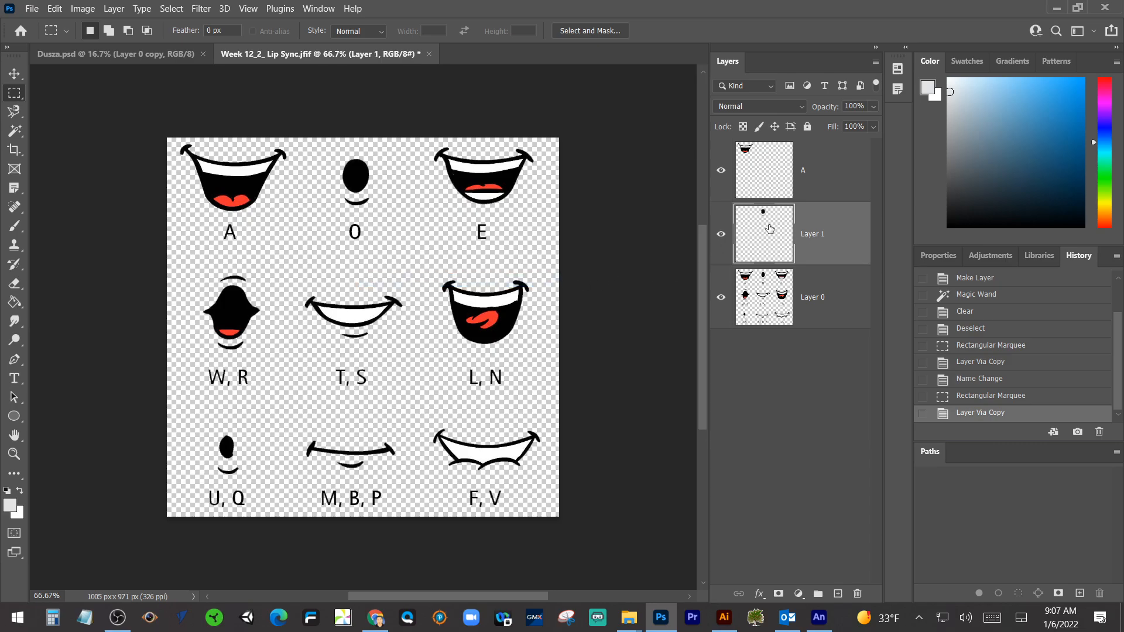
double_click(817, 235)
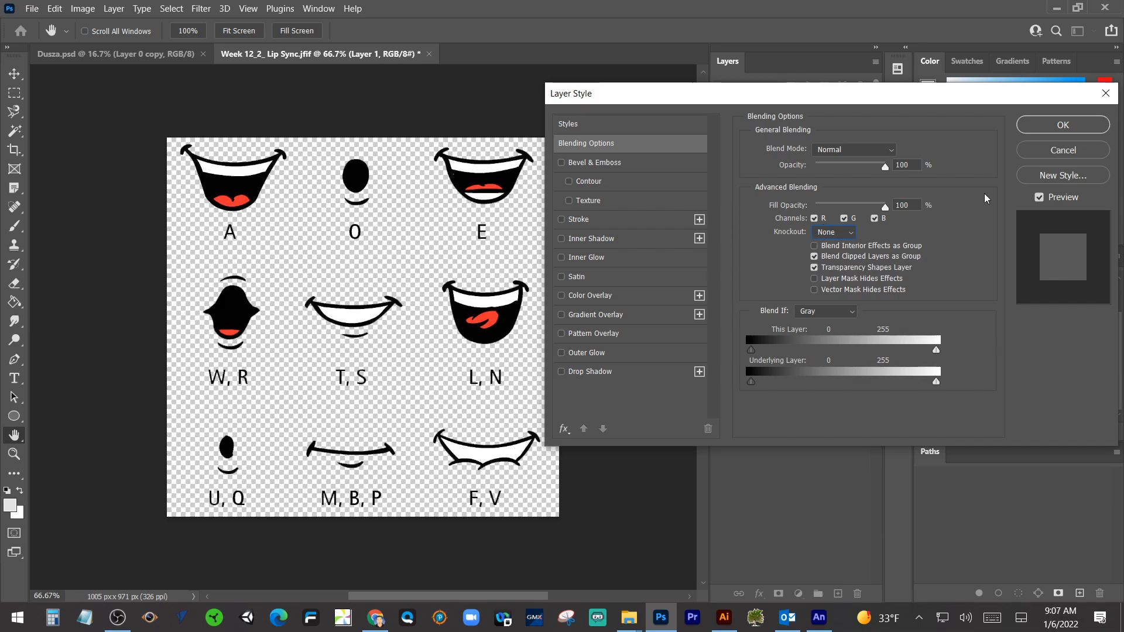
left_click(1064, 150)
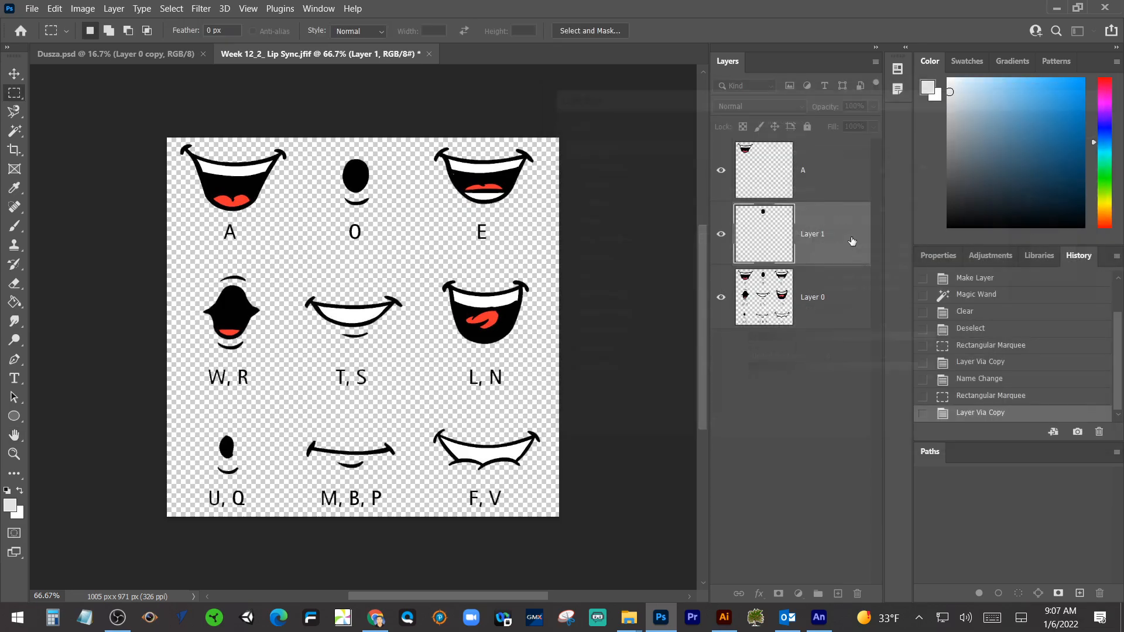
double_click(812, 234)
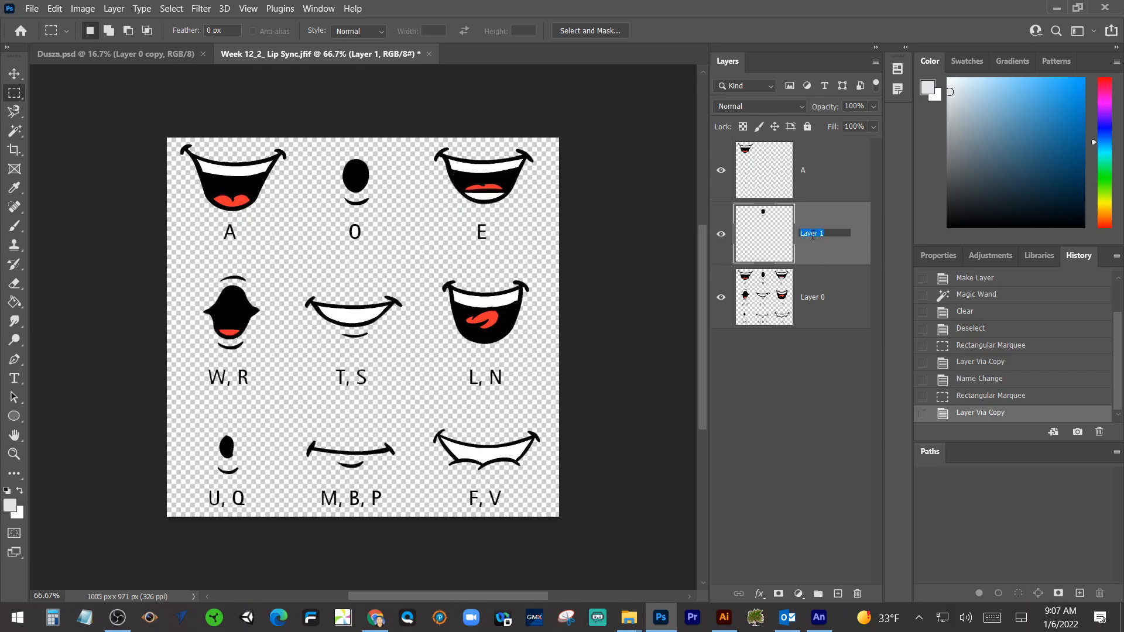
type("O")
Select the E mouth on Layer 0 with the Rectangular Marquee, copy it to its own layer, and name that layer E.
left_click(815, 314)
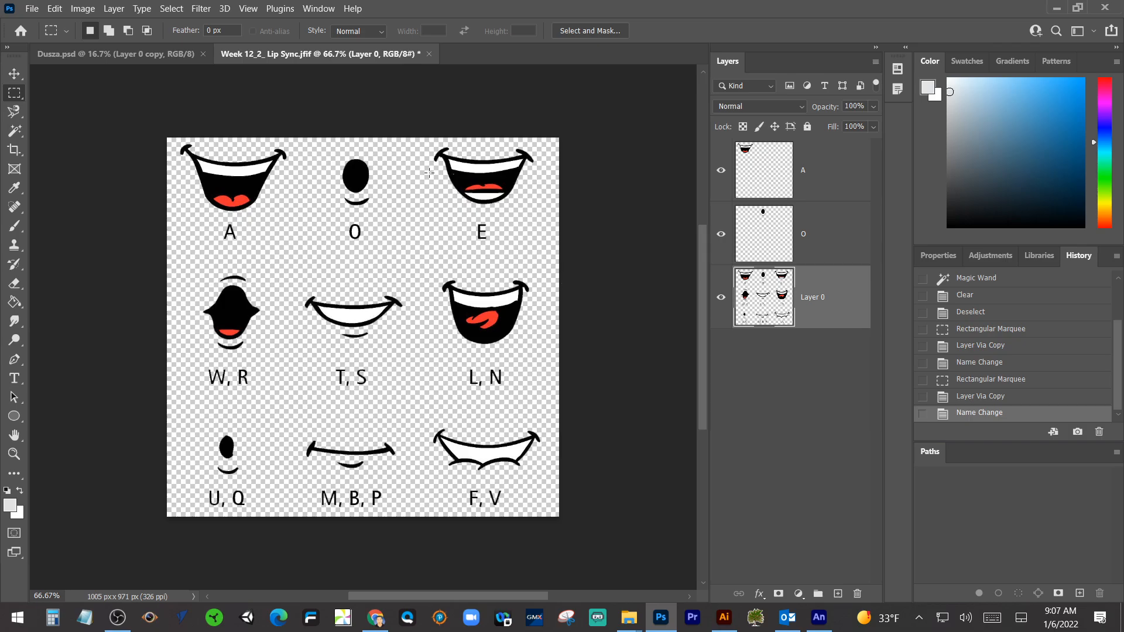
left_click_drag(421, 139, 543, 217)
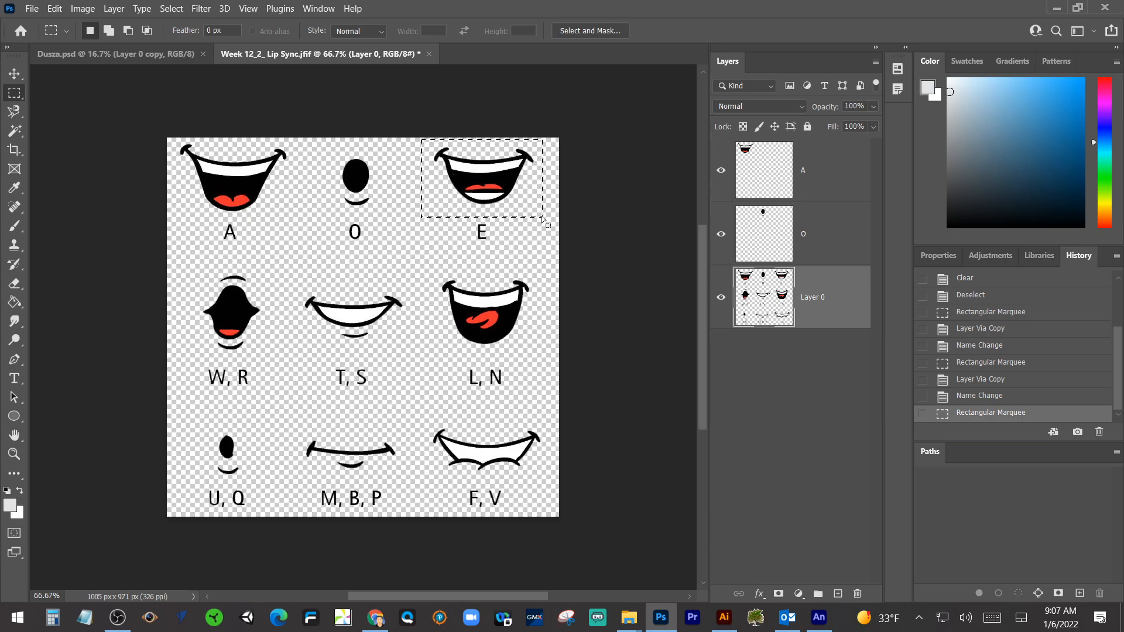
right_click(507, 179)
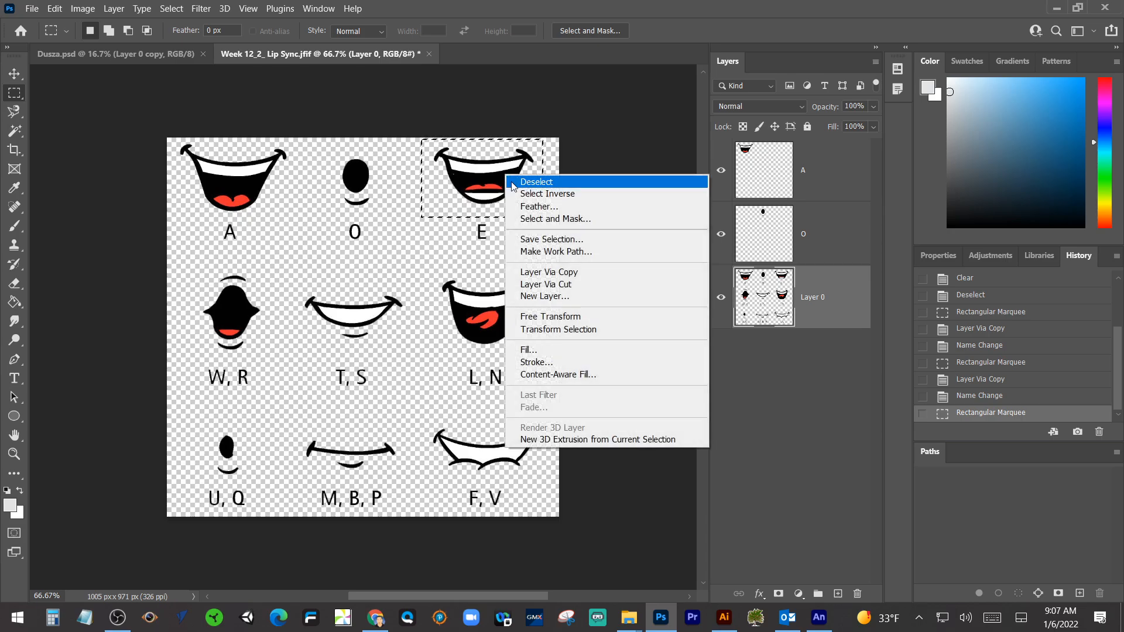
left_click(539, 276)
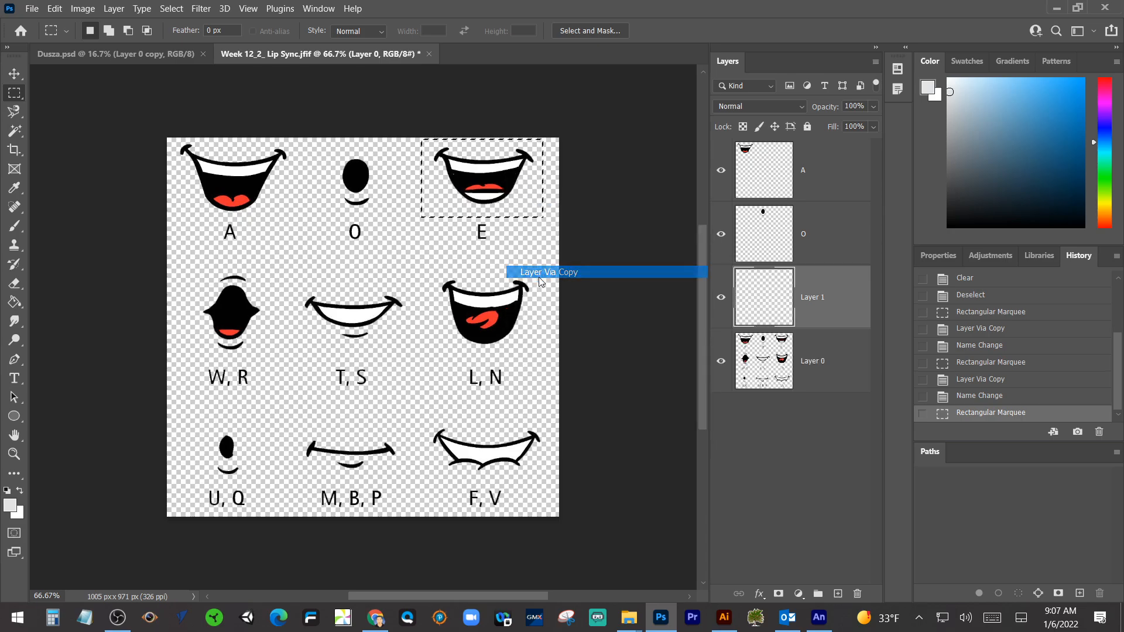
double_click(810, 297)
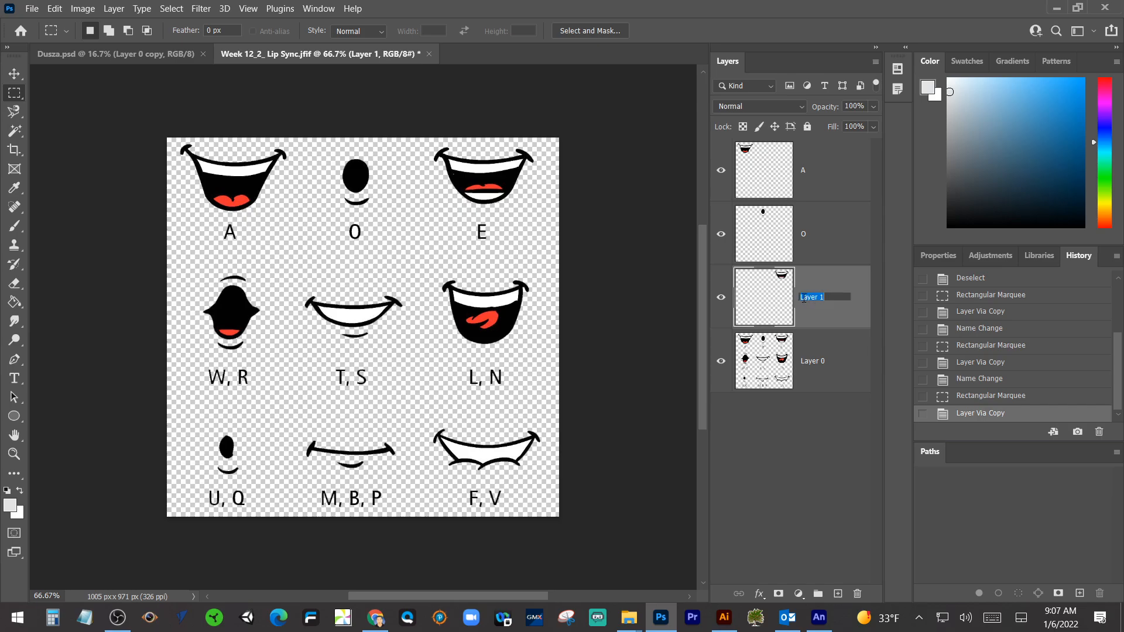
type("E")
Marquee the W, R mouth on Layer 0, copy it to its own layer, and name that layer W,R.
left_click(796, 356)
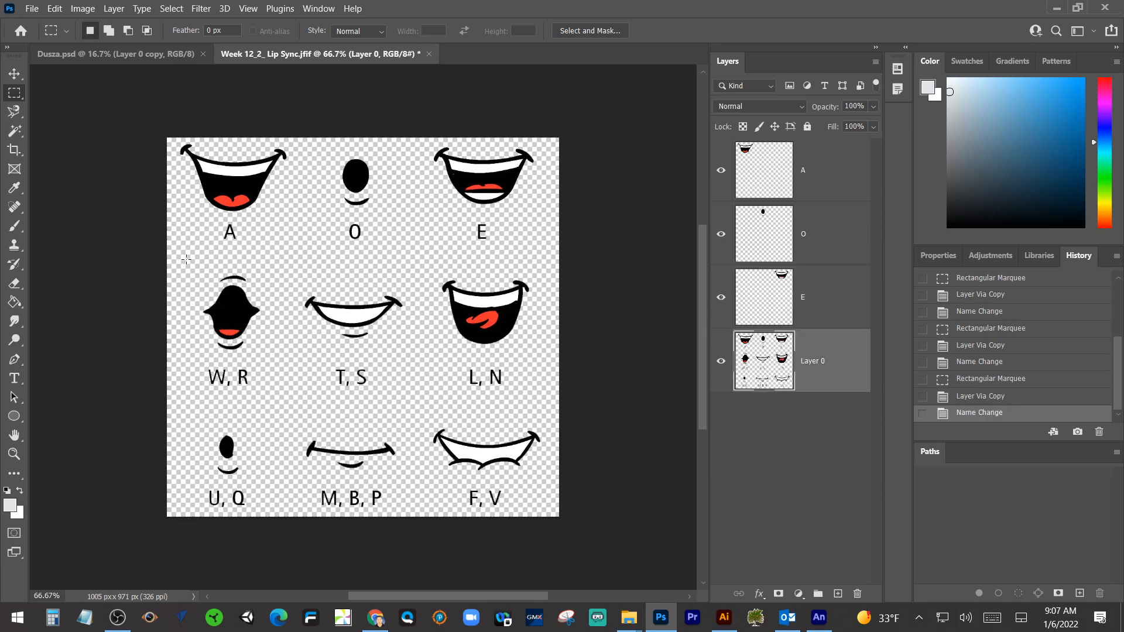
left_click_drag(186, 268, 276, 358)
right_click(241, 330)
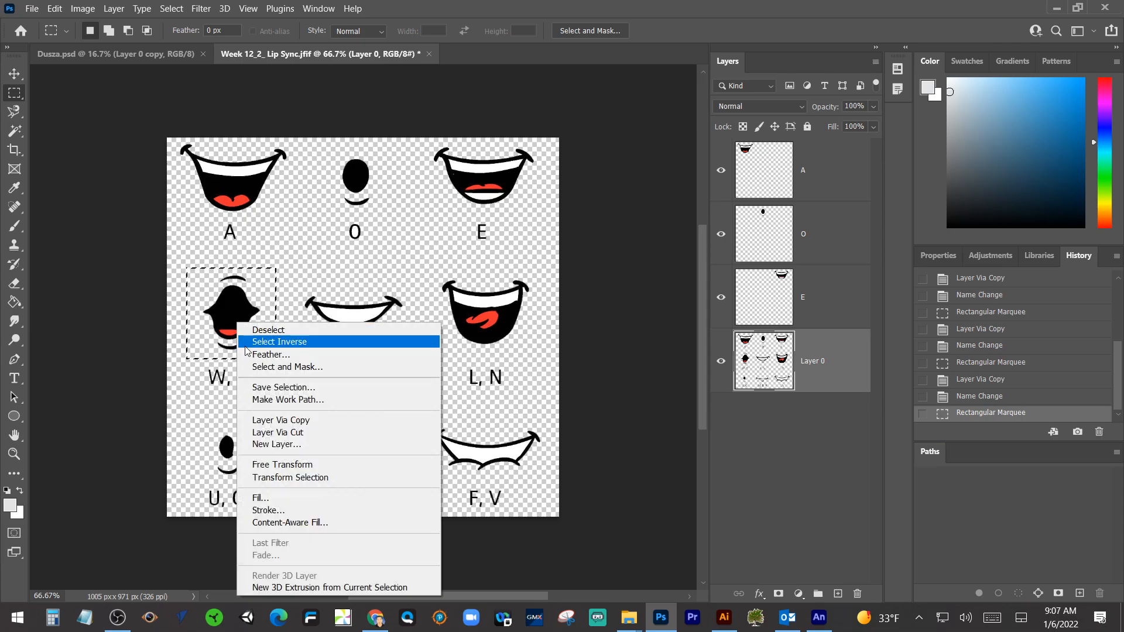
left_click(264, 421)
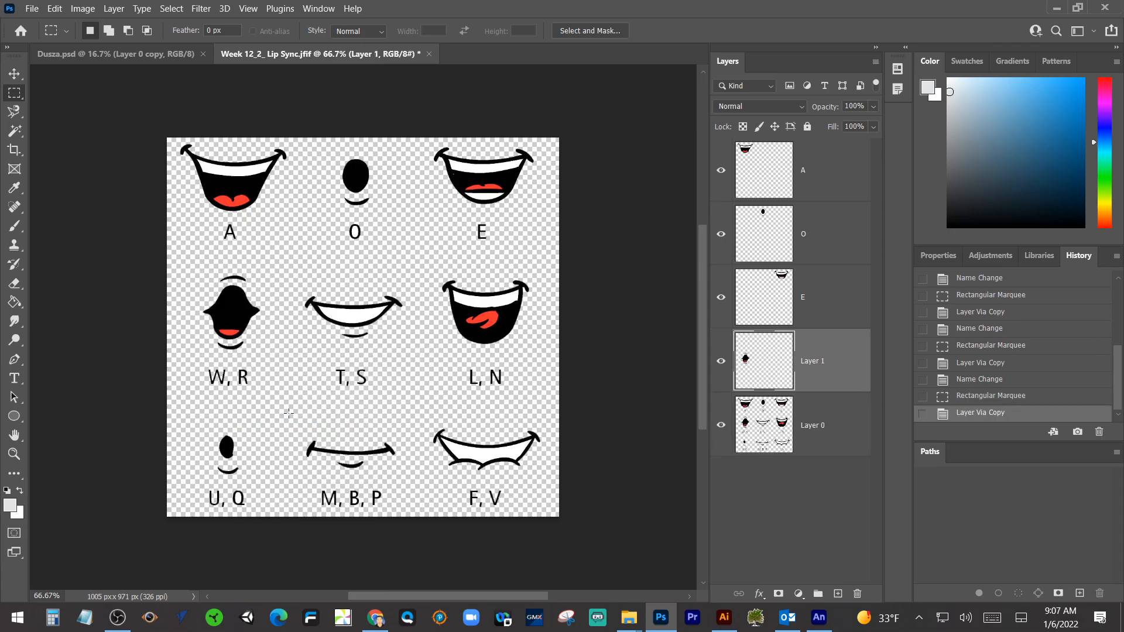
double_click(811, 363)
type("W,R")
Marquee the smiling T, S mouth on Layer 0, copy it to its own layer, and name that layer T, S.
left_click(851, 434)
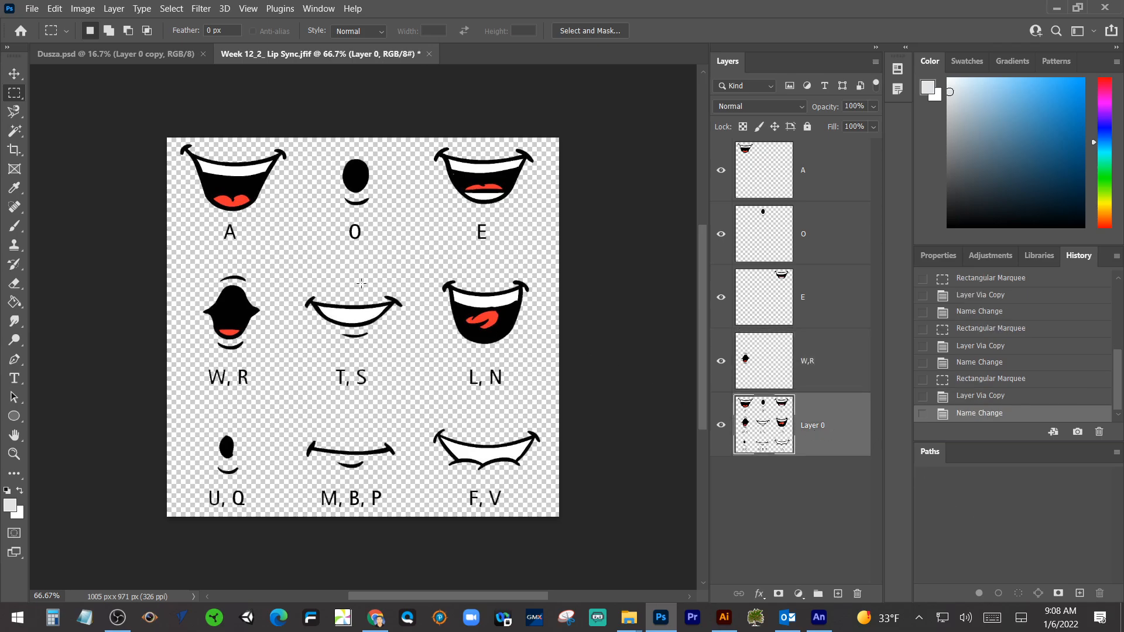
left_click_drag(295, 280, 414, 352)
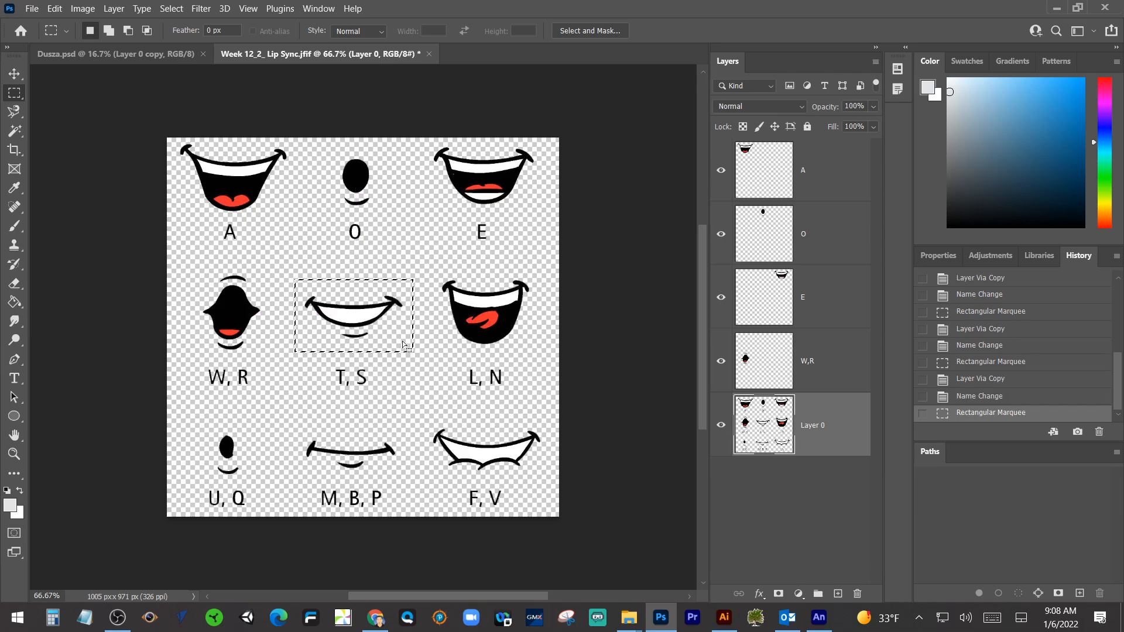
right_click(382, 319)
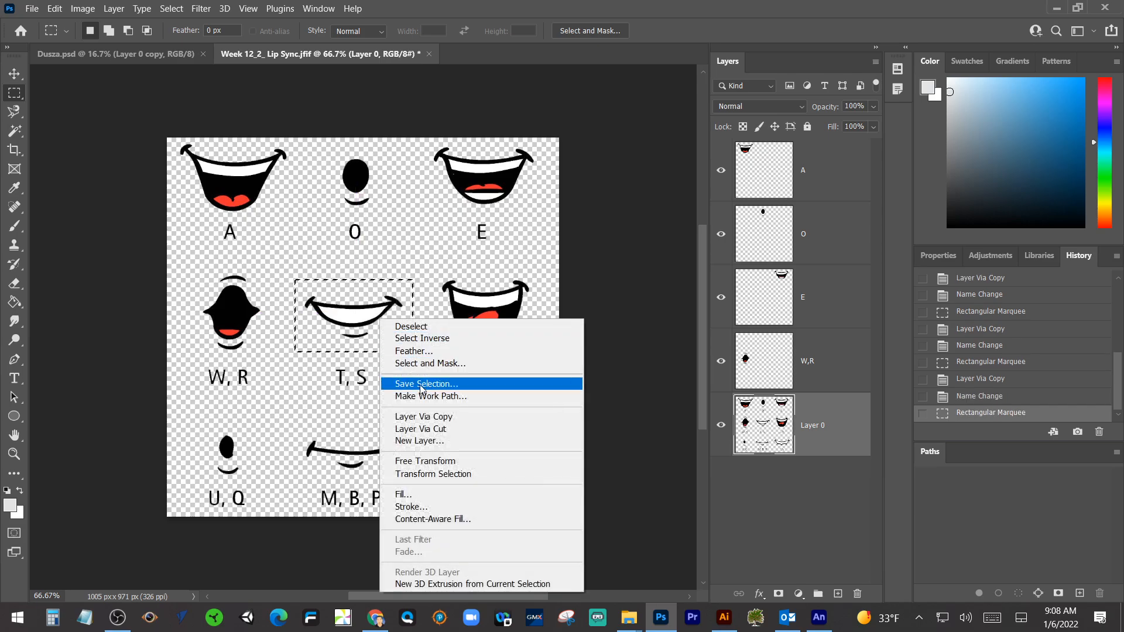
left_click(428, 419)
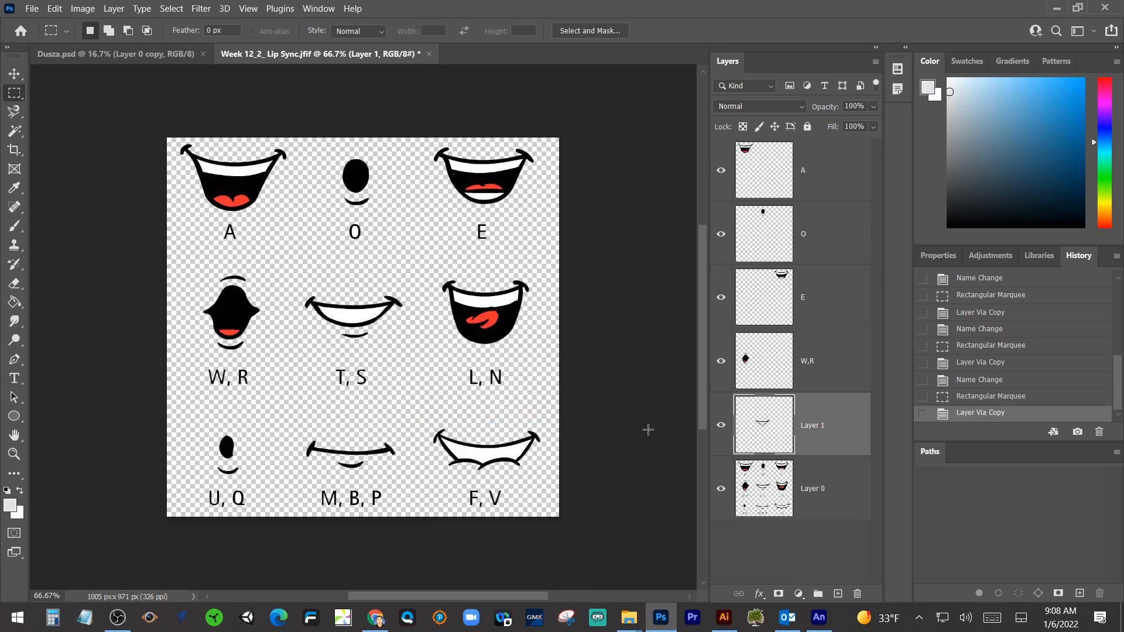
double_click(813, 427)
type("T, S")
key("Return")
Marquee the L, N mouth on Layer 0, copy it to its own layer, and name that layer L, N.
left_click(788, 471)
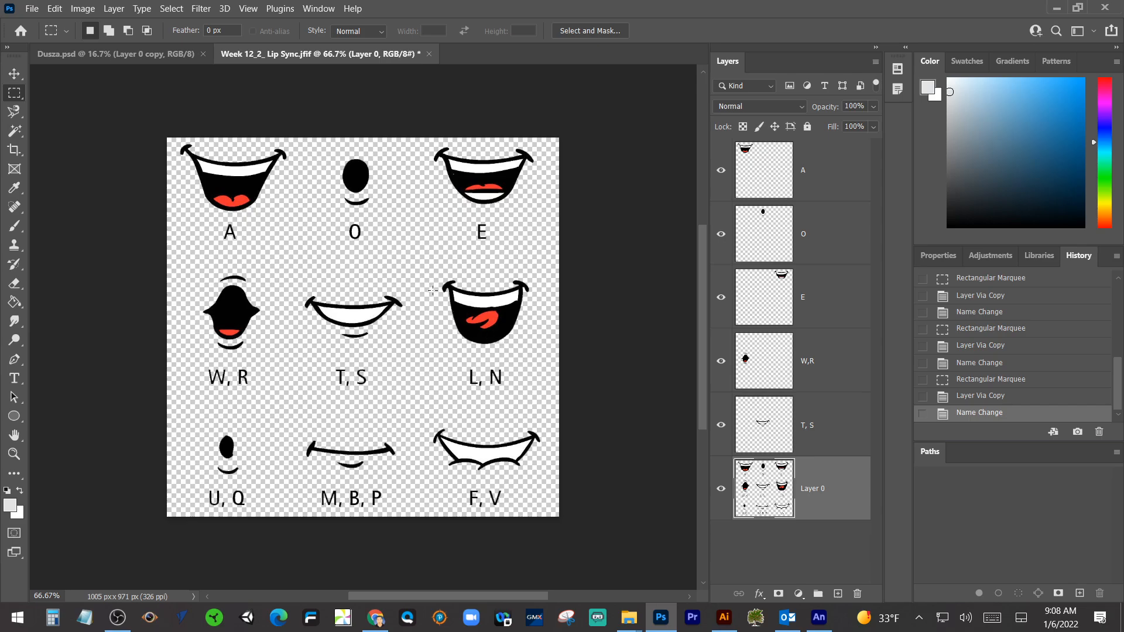
left_click_drag(429, 273, 538, 361)
right_click(491, 333)
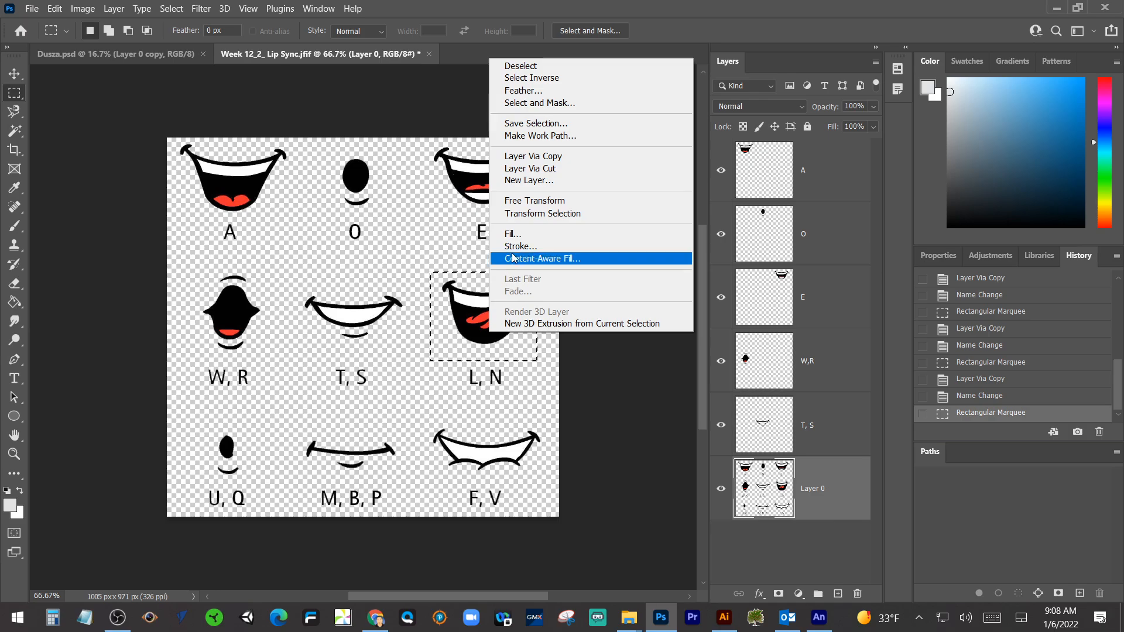
left_click(537, 157)
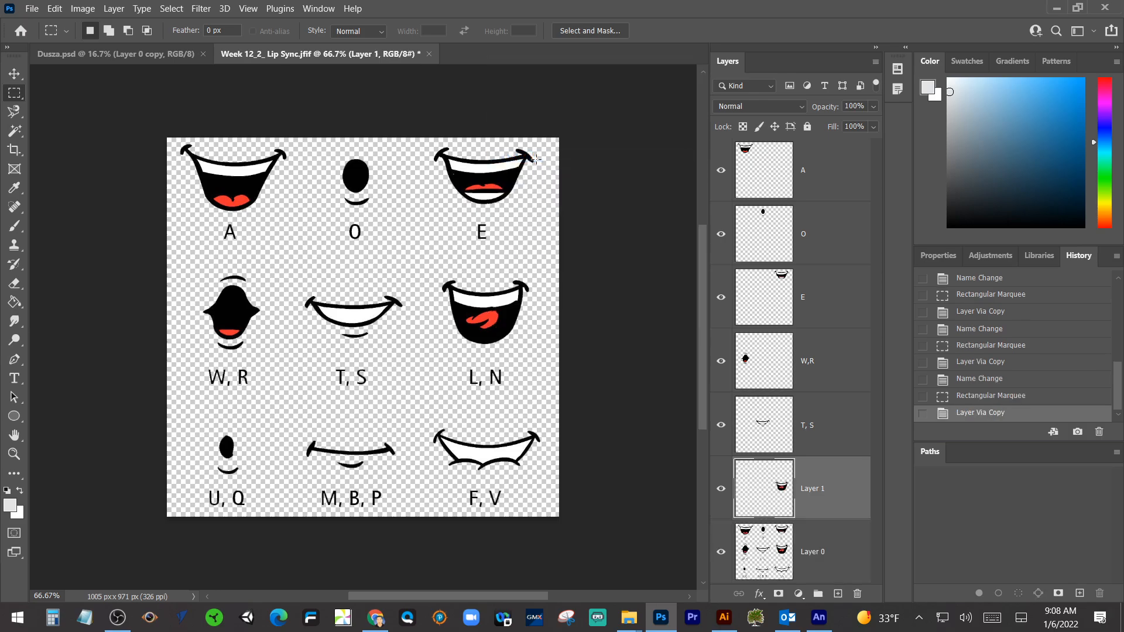
double_click(806, 489)
type("L, N")
key("Return")
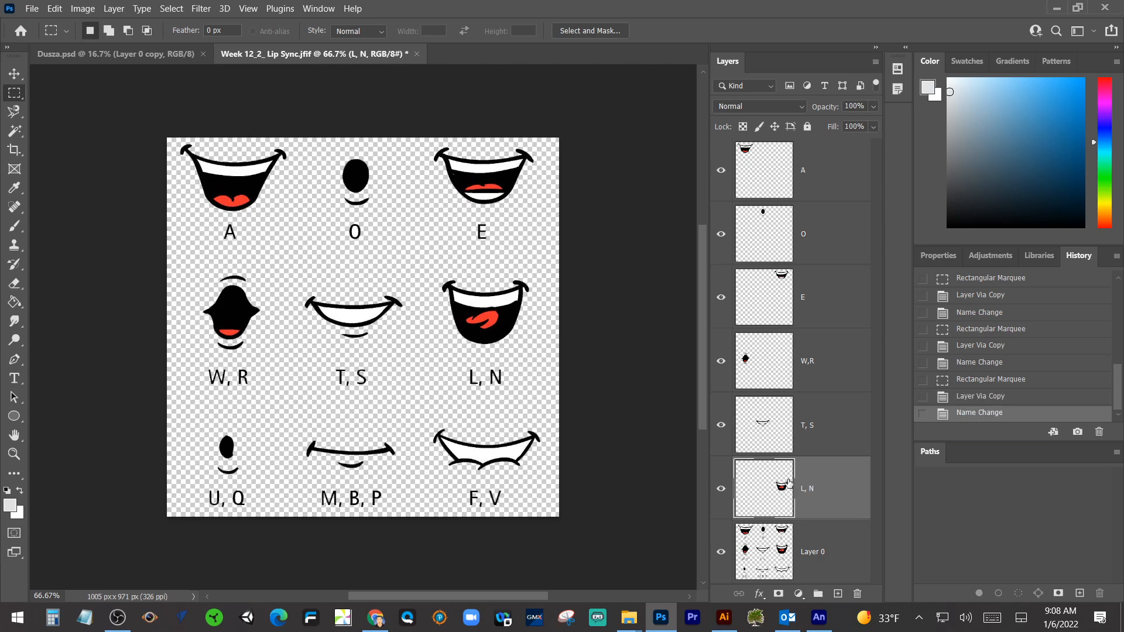
Marquee the small U, Q mouth on Layer 0, copy it to its own layer, and name that layer U, Q.
left_click(810, 560)
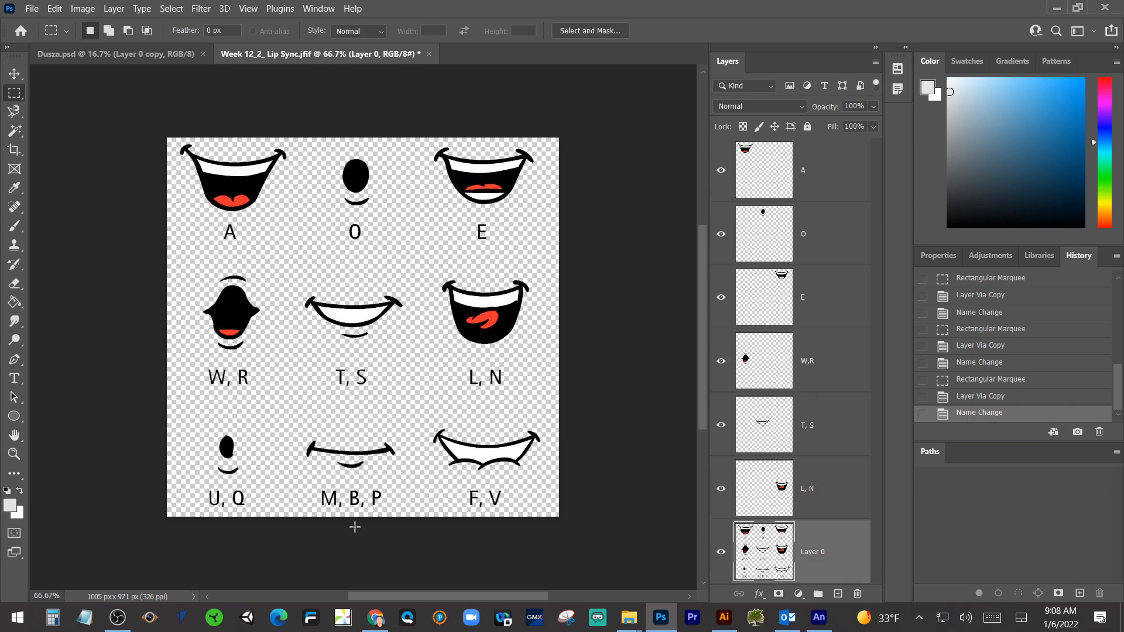
left_click_drag(209, 422, 242, 478)
right_click(238, 466)
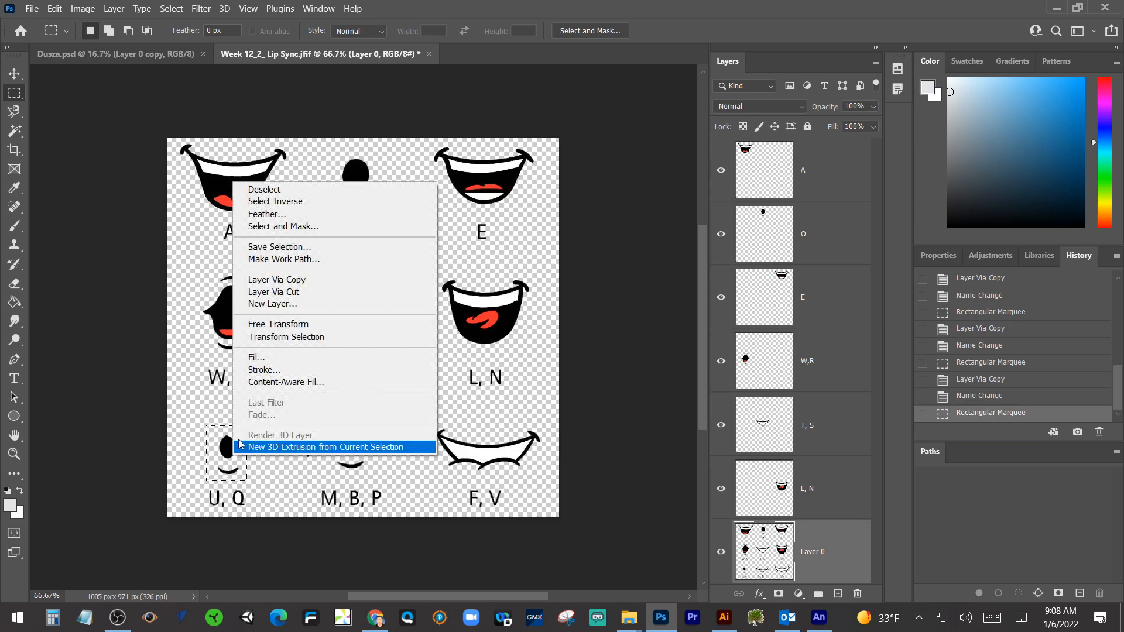
left_click(267, 281)
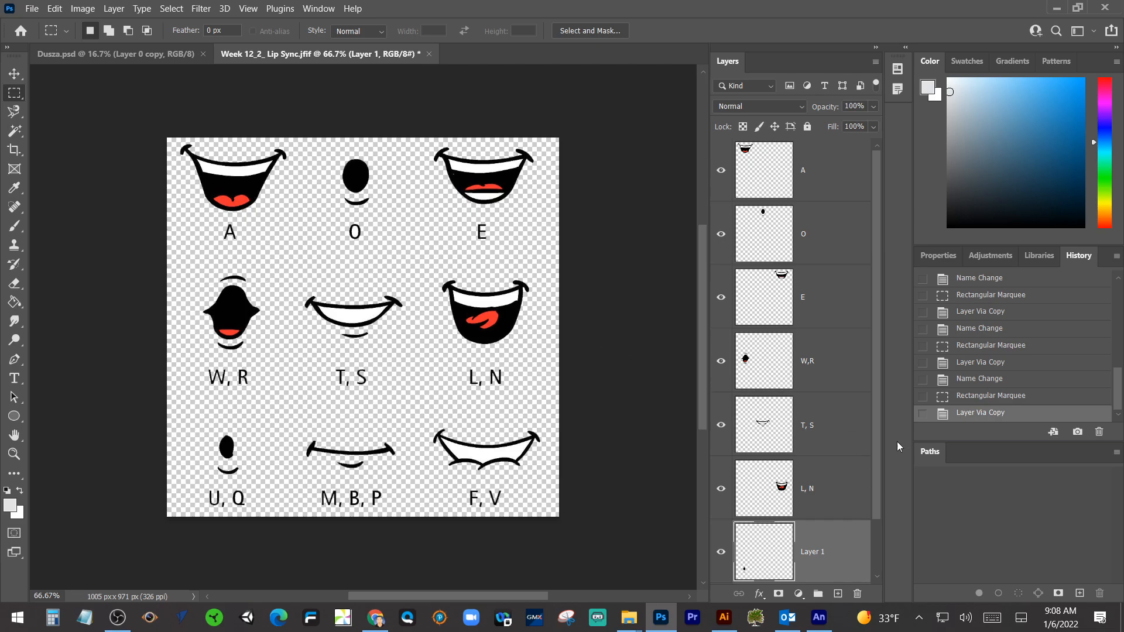
scroll(873, 451, "down", 2)
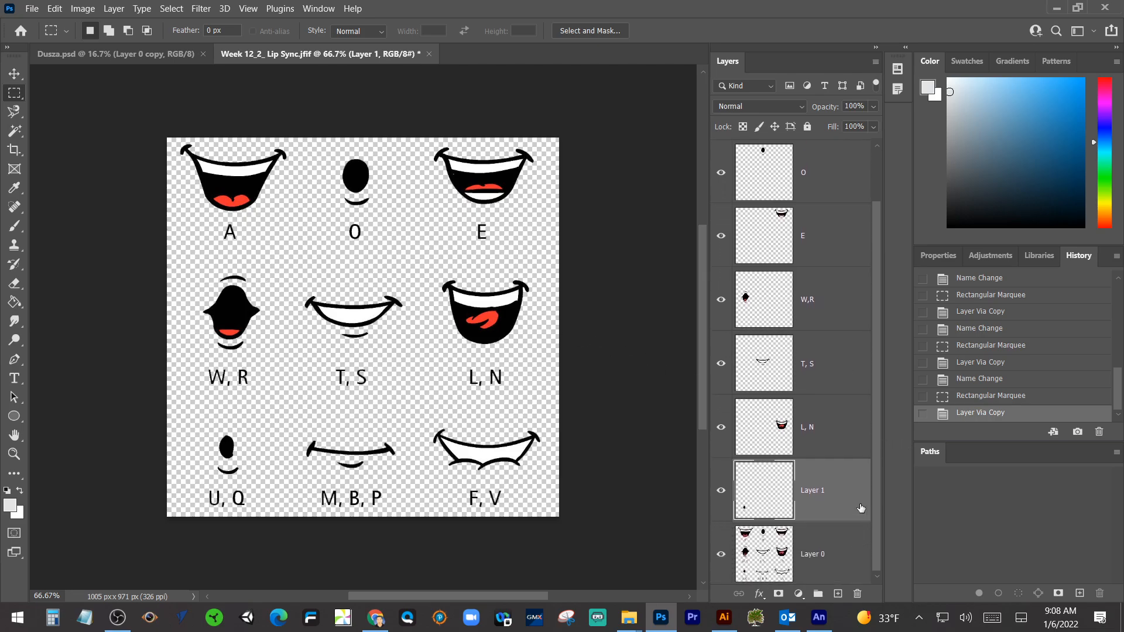
double_click(814, 491)
type("U, Q")
key("Return")
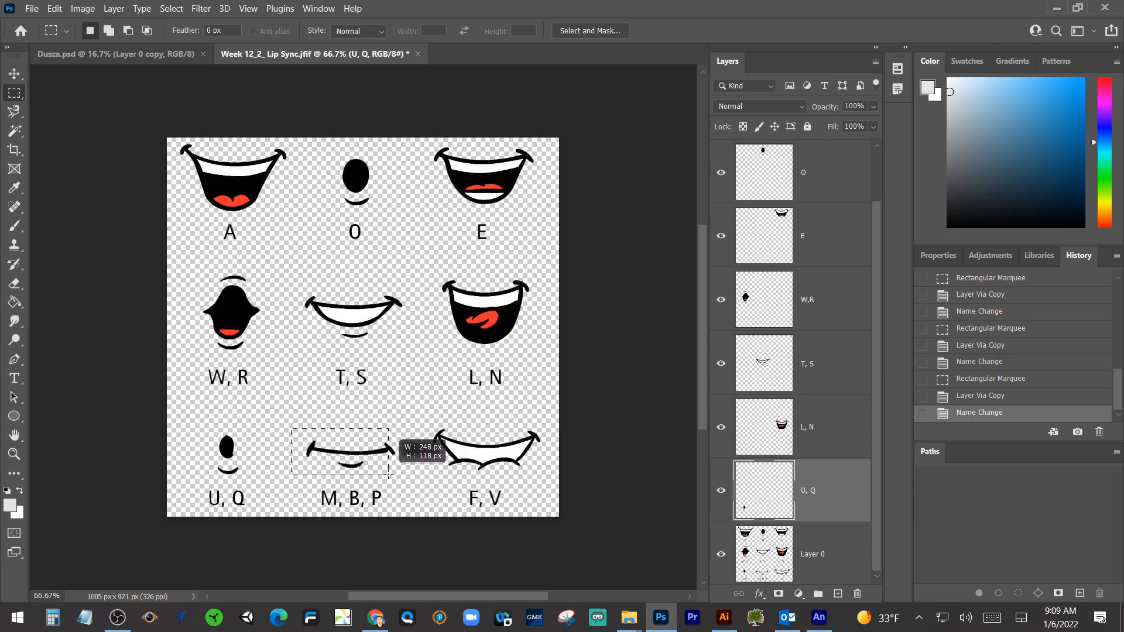
Select the M, B, P mouth on the chart with the Rectangular Marquee.
left_click_drag(389, 474, 402, 476)
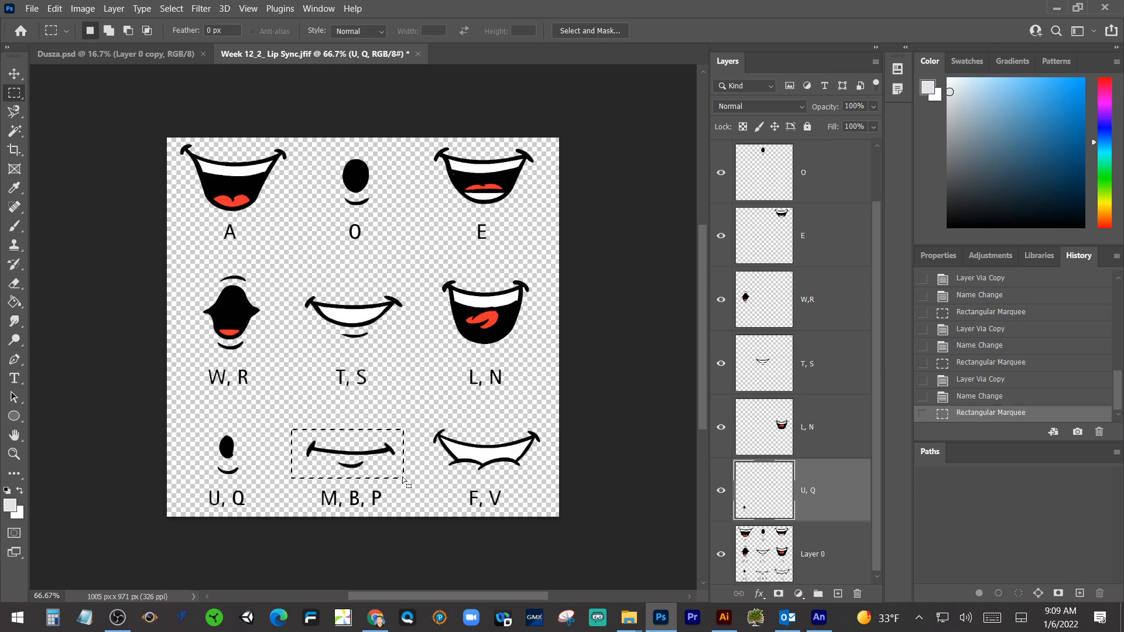
Try to copy the selected area to a new layer while the U, Q layer is active.
right_click(385, 464)
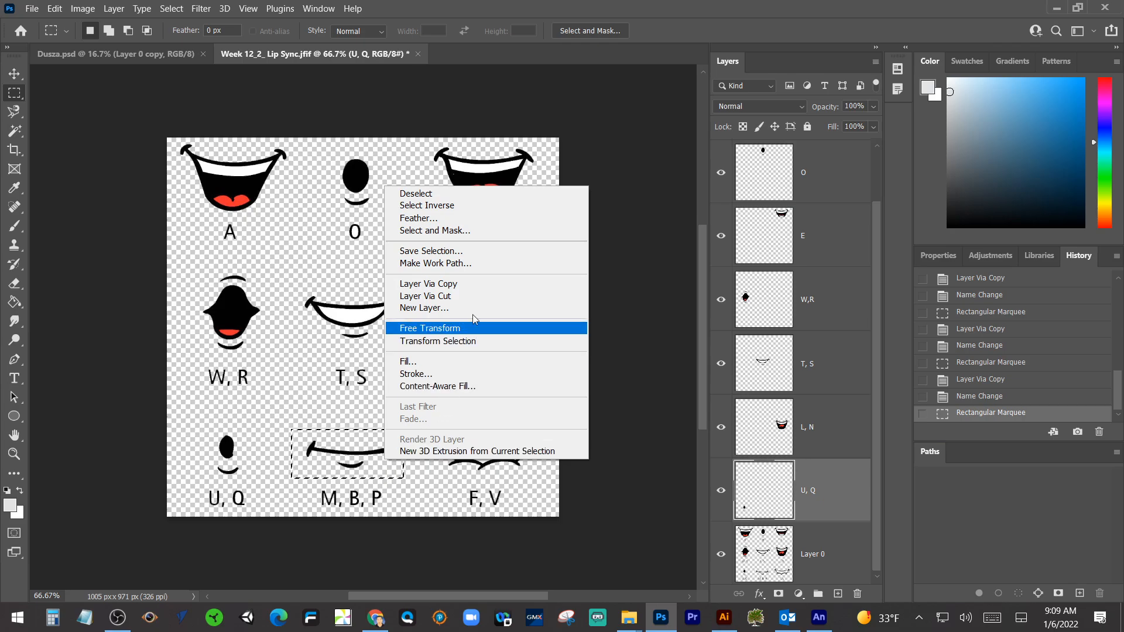
left_click(480, 292)
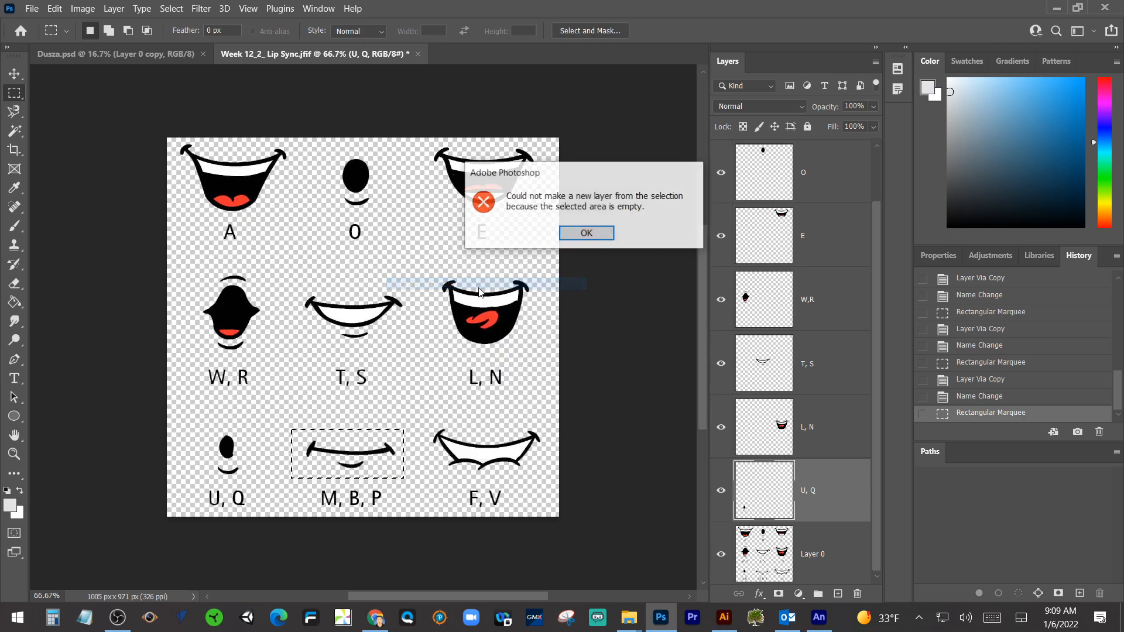
left_click(586, 233)
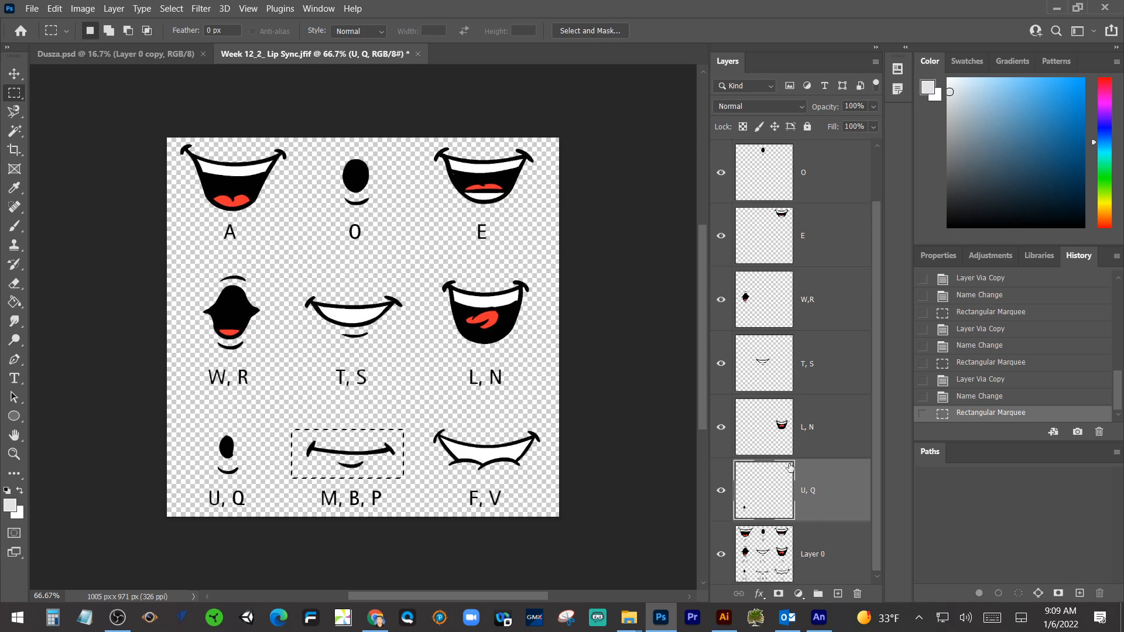
Copy the selected M, B, P mouth from Layer 0 to its own layer and name that layer M, B, P.
left_click(805, 545)
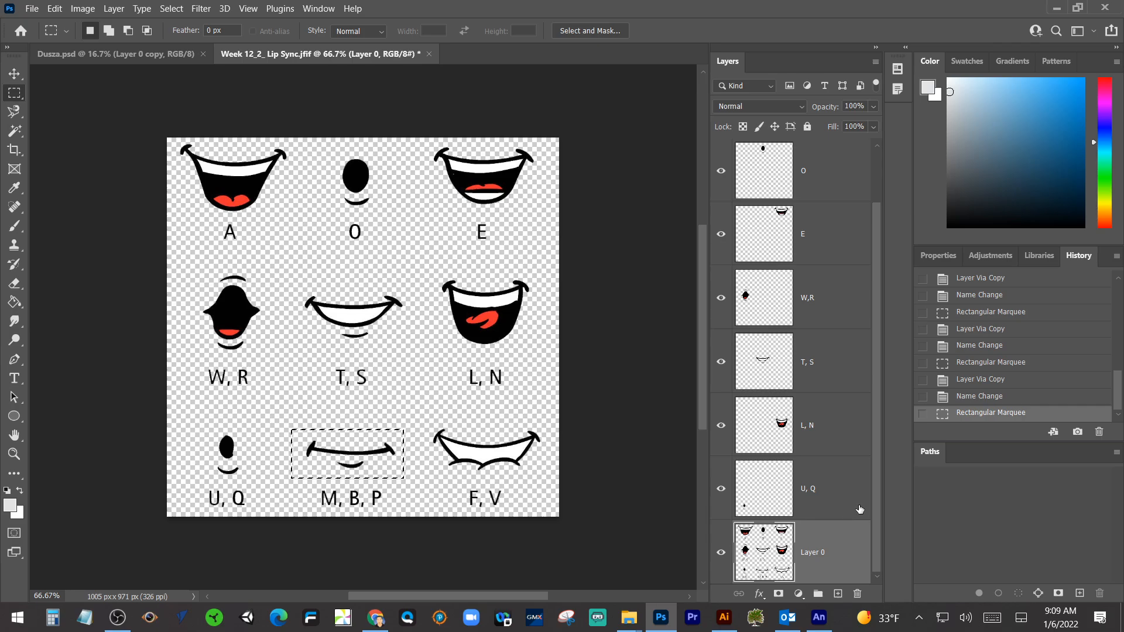
right_click(375, 462)
left_click(410, 281)
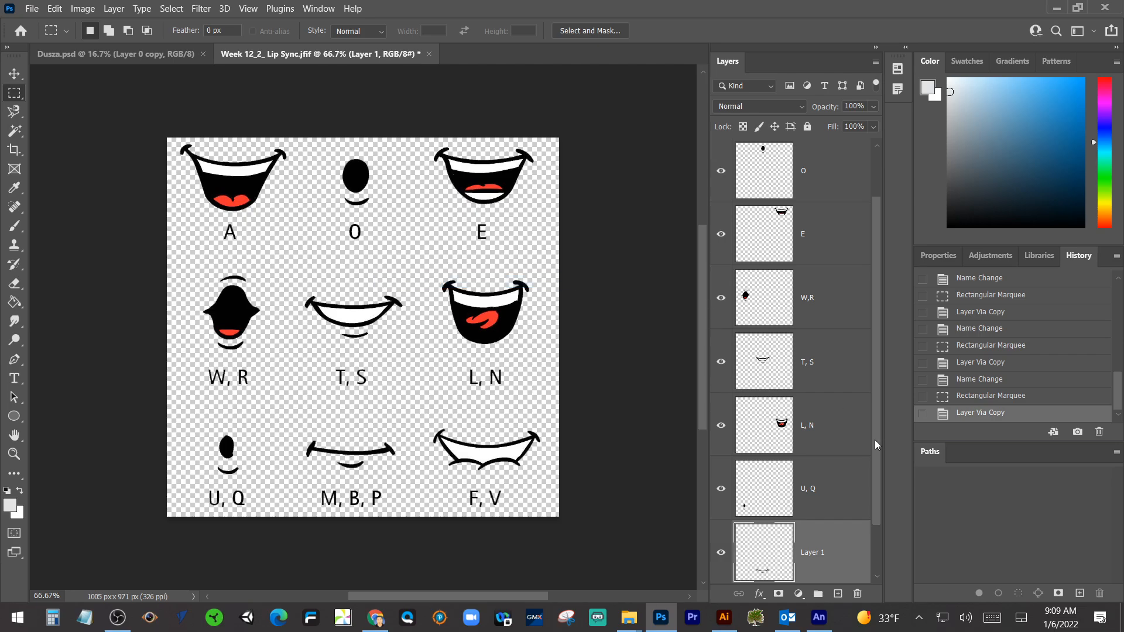
scroll(875, 440, "down", 1)
double_click(814, 491)
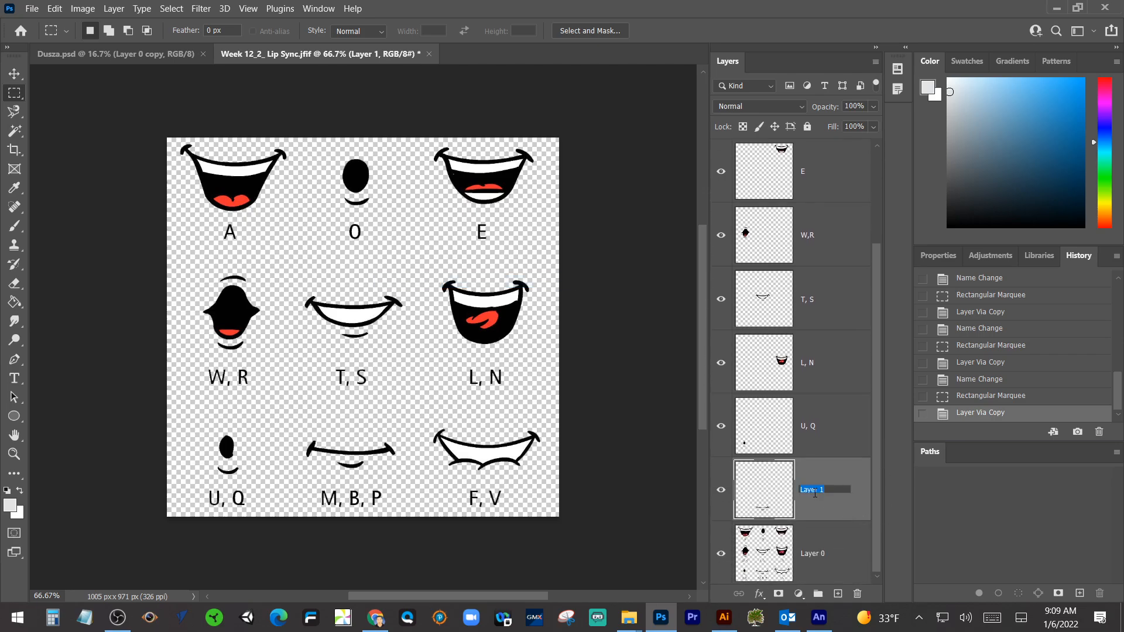
type("M, B, P")
key("Return")
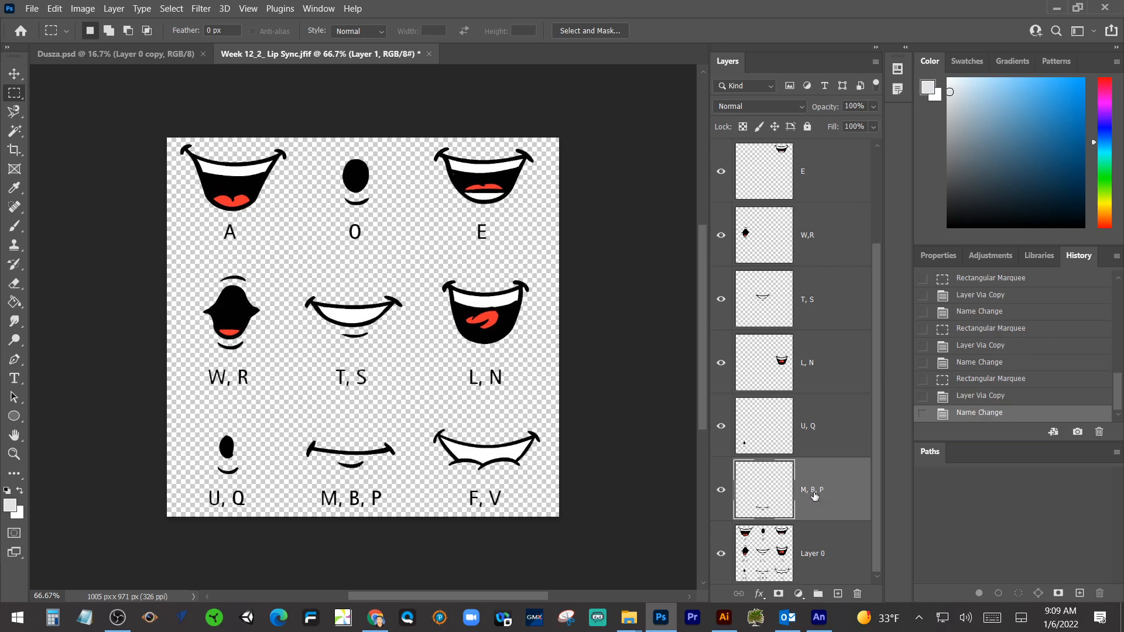
Marquee the F, V mouth on Layer 0, copy it to its own layer, and name that layer F, V.
left_click(824, 541)
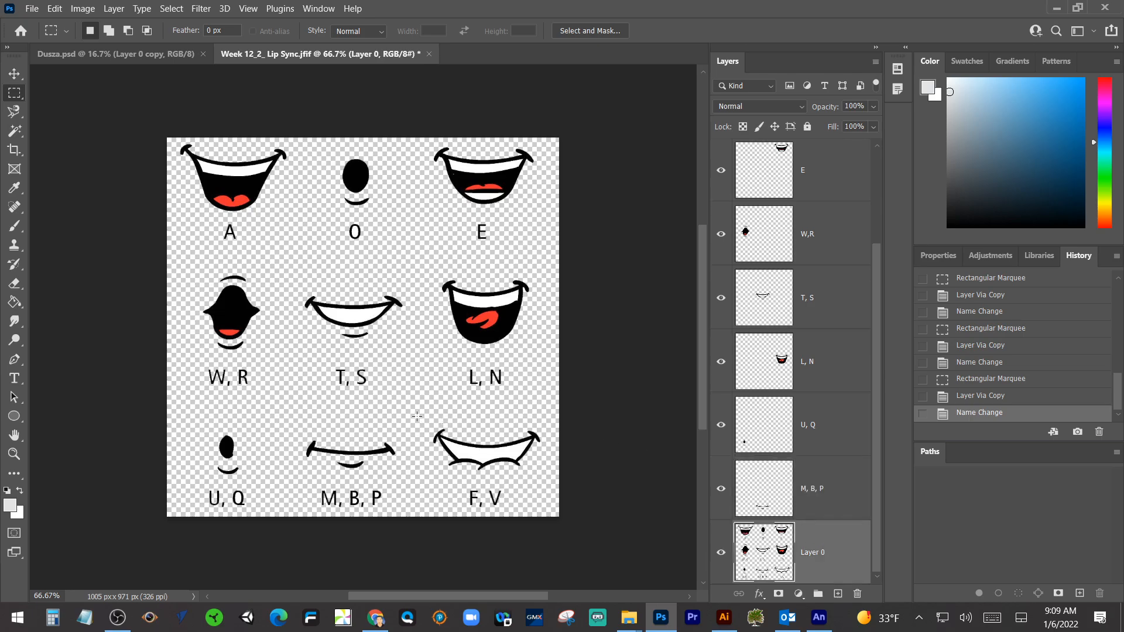
left_click_drag(426, 421, 553, 479)
left_click(818, 486)
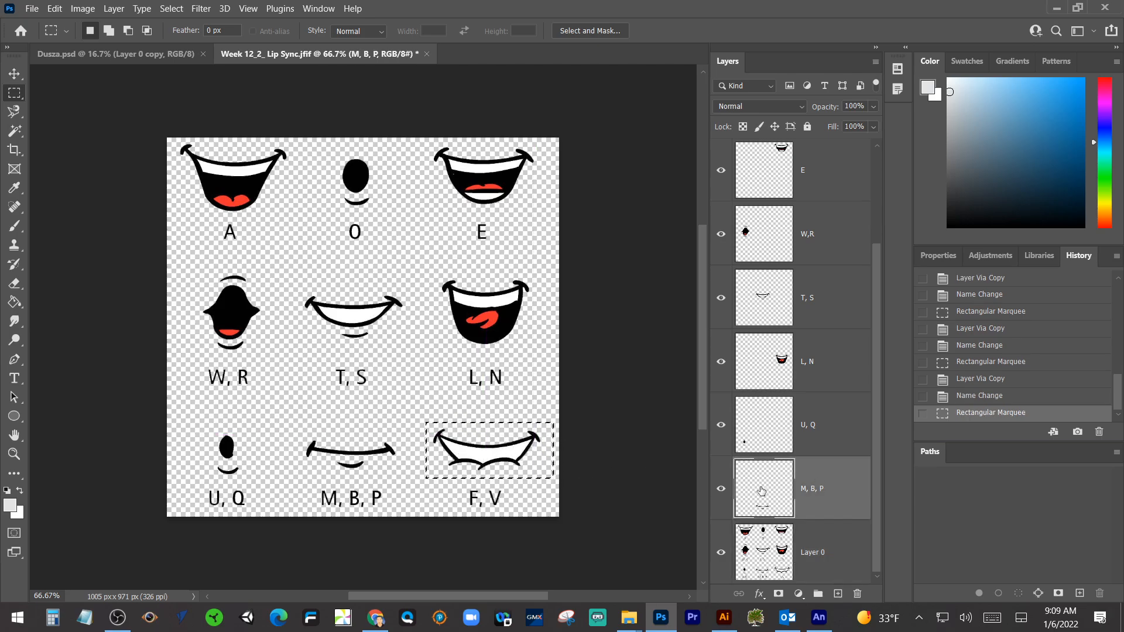
left_click(819, 559)
right_click(503, 459)
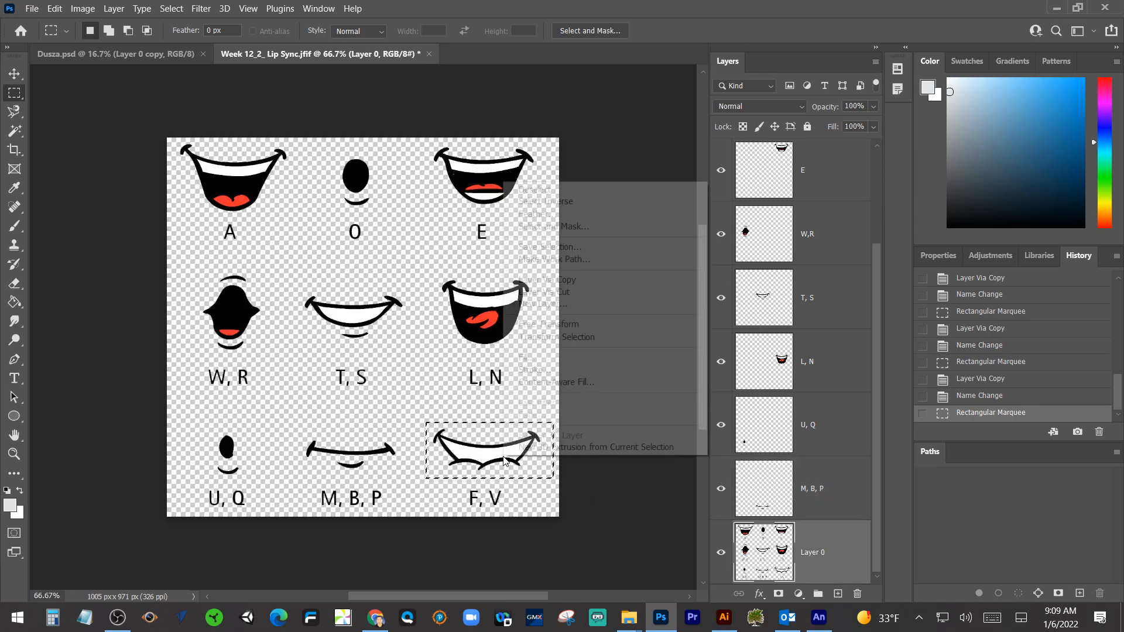
left_click(568, 280)
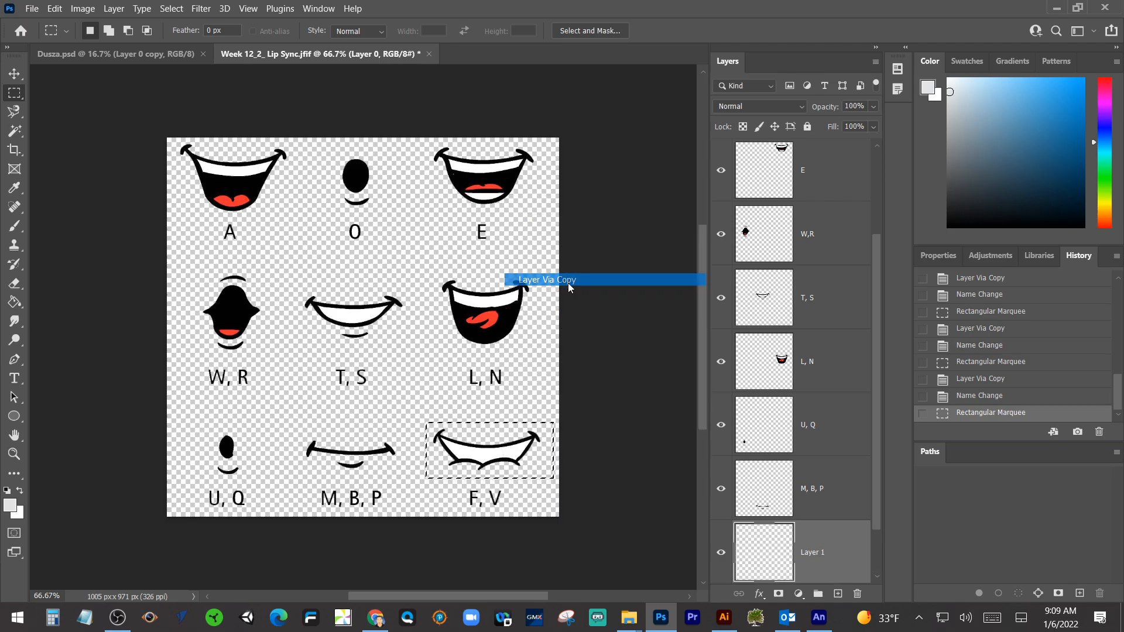
scroll(820, 544, "down", 1)
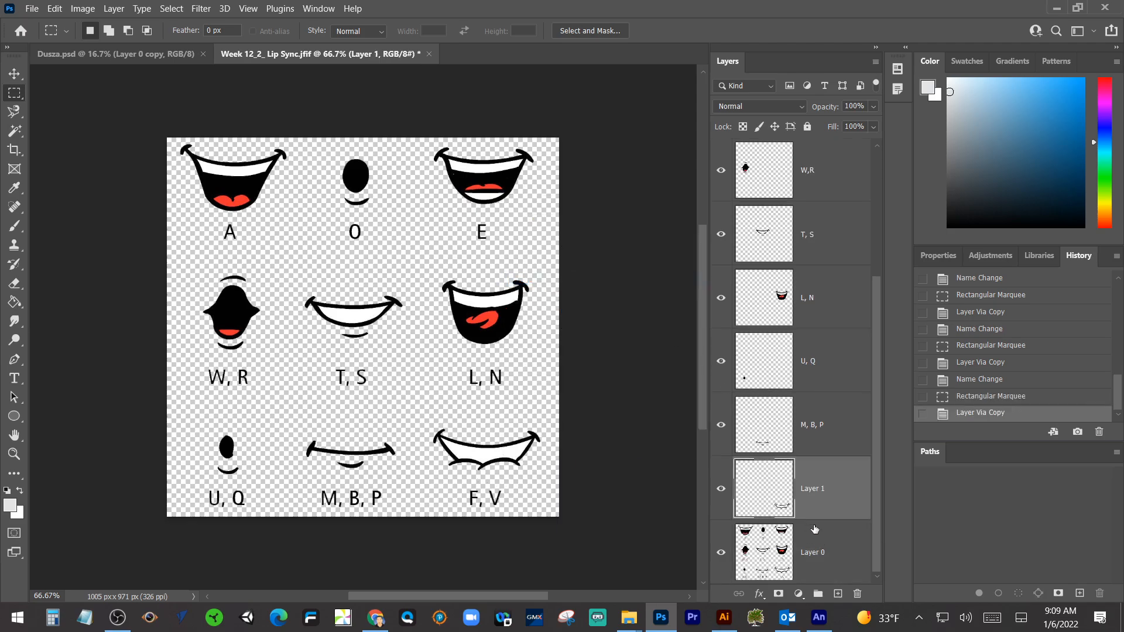
double_click(815, 487)
type("F, V")
key("Return")
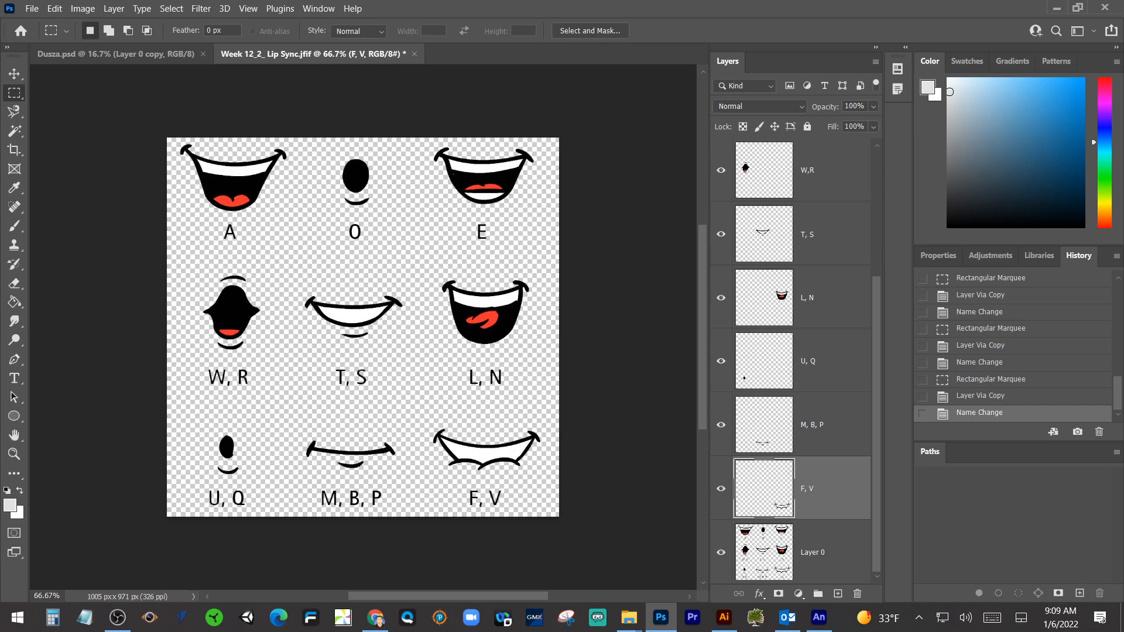
Save the mouth chart as a Photoshop file named MouthPoses, with Maximize Compatibility on.
left_click(25, 11)
left_click(70, 177)
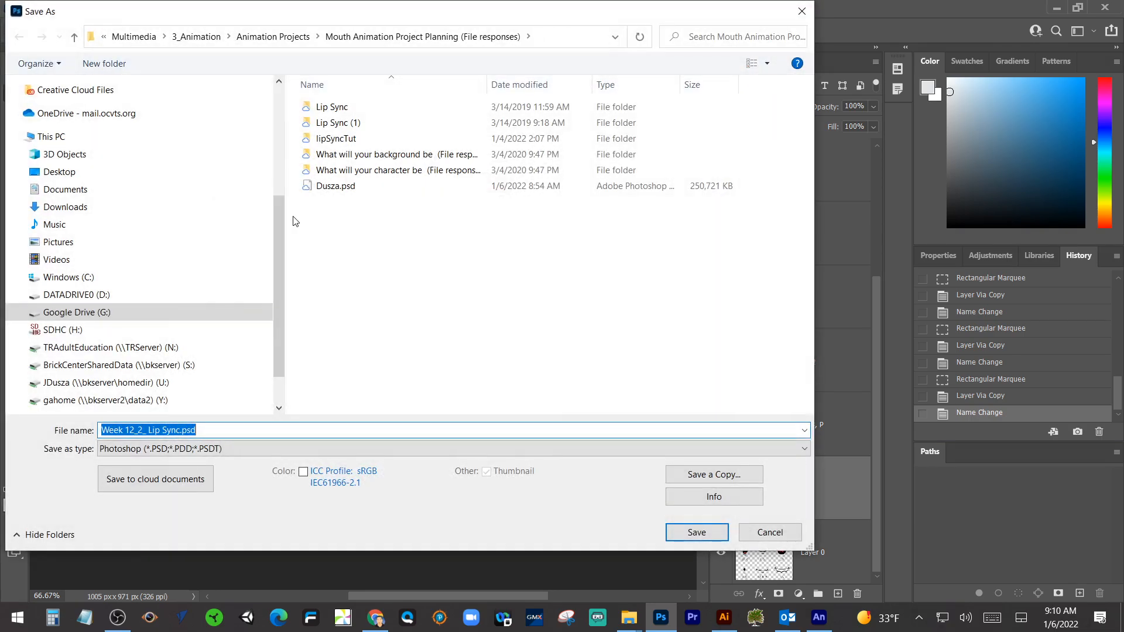
type("Mouth")
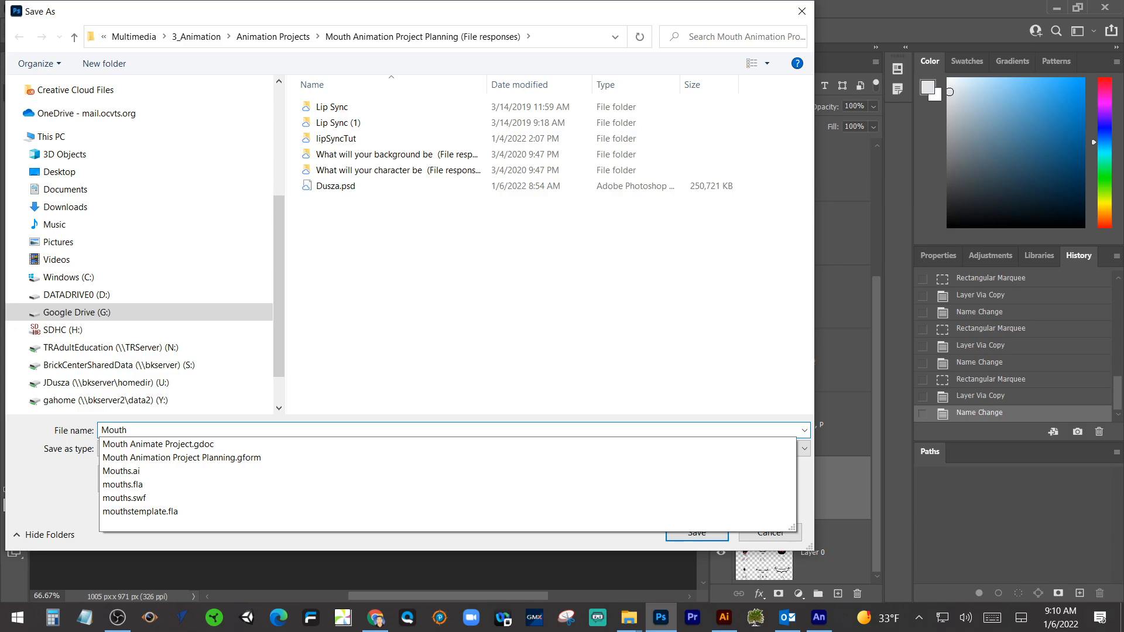
type("Poses")
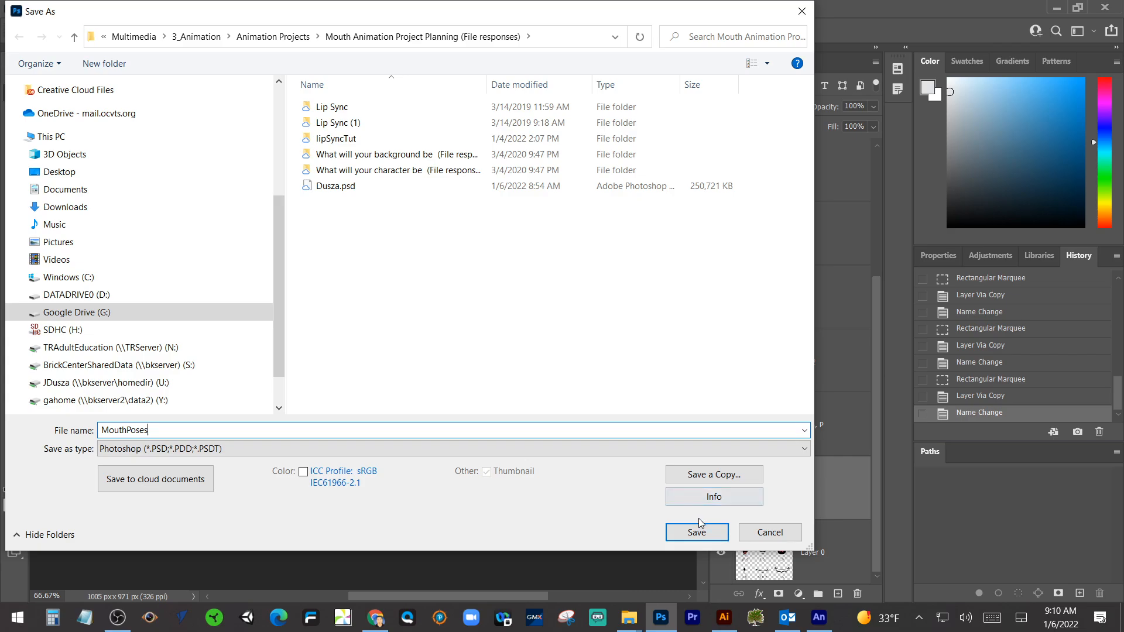
left_click(700, 537)
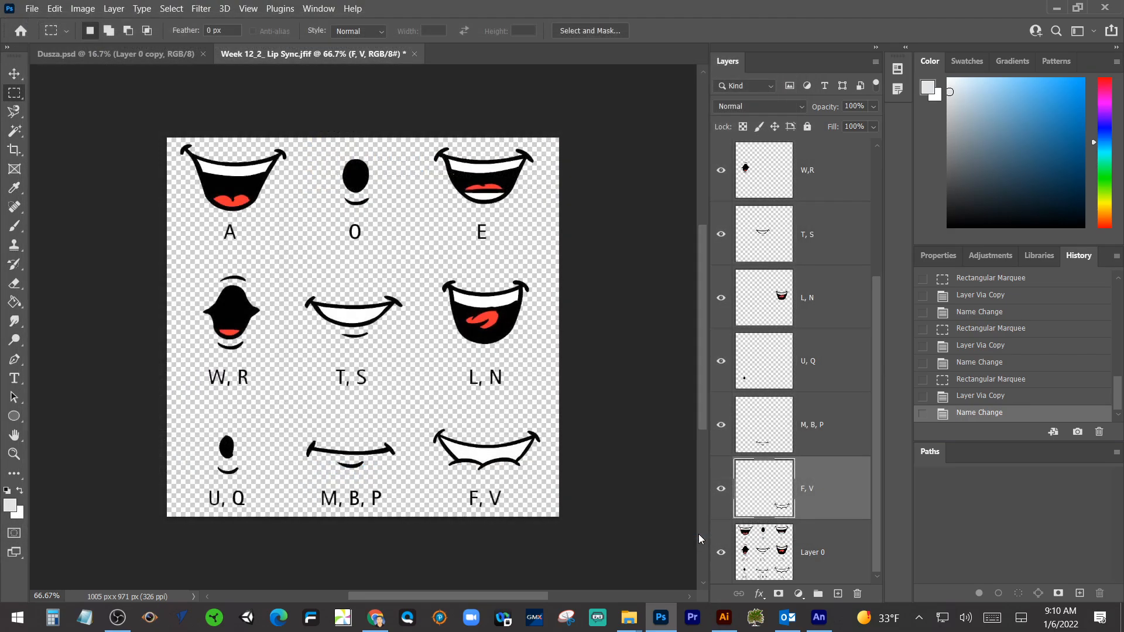
left_click(1089, 178)
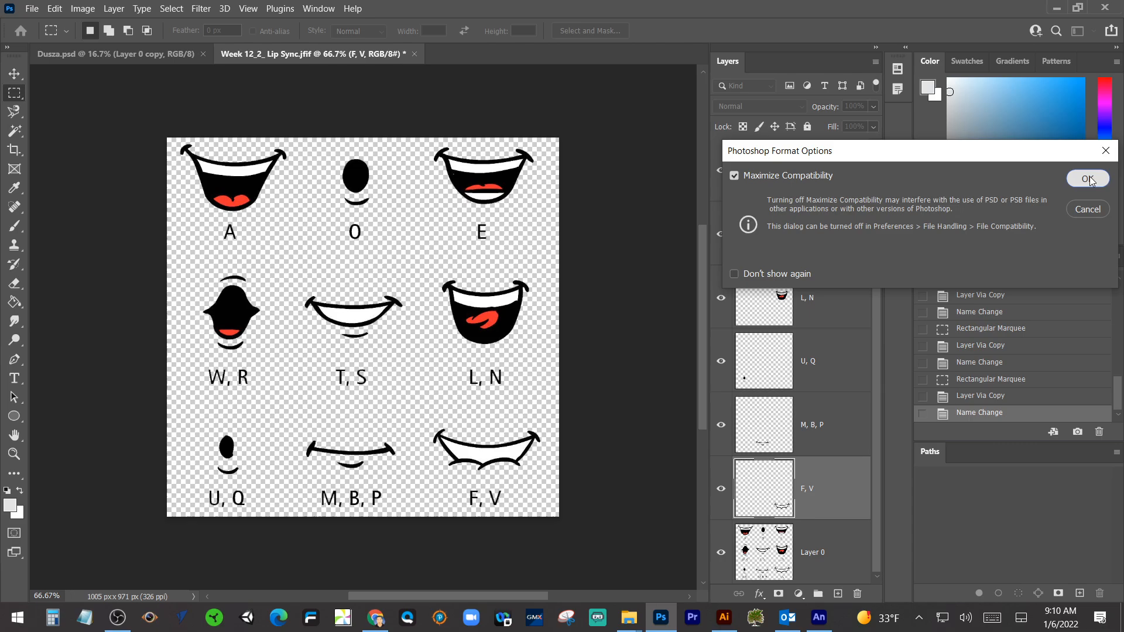
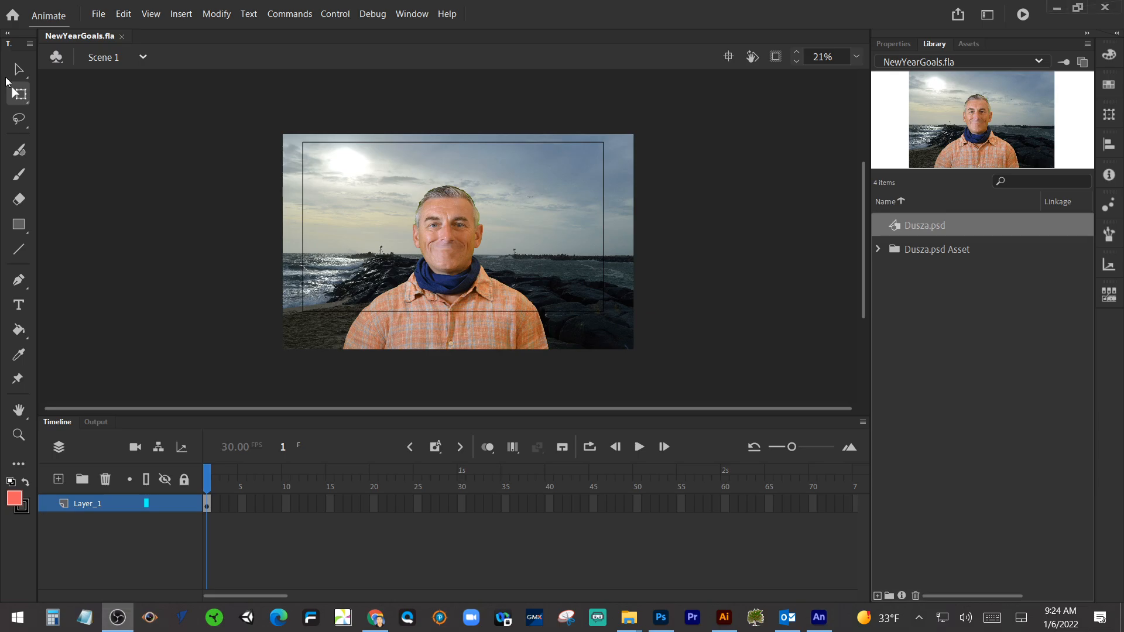
In Animate, choose MouthPoses.psd for import into the library of NewYearGoals.fla.
left_click(99, 14)
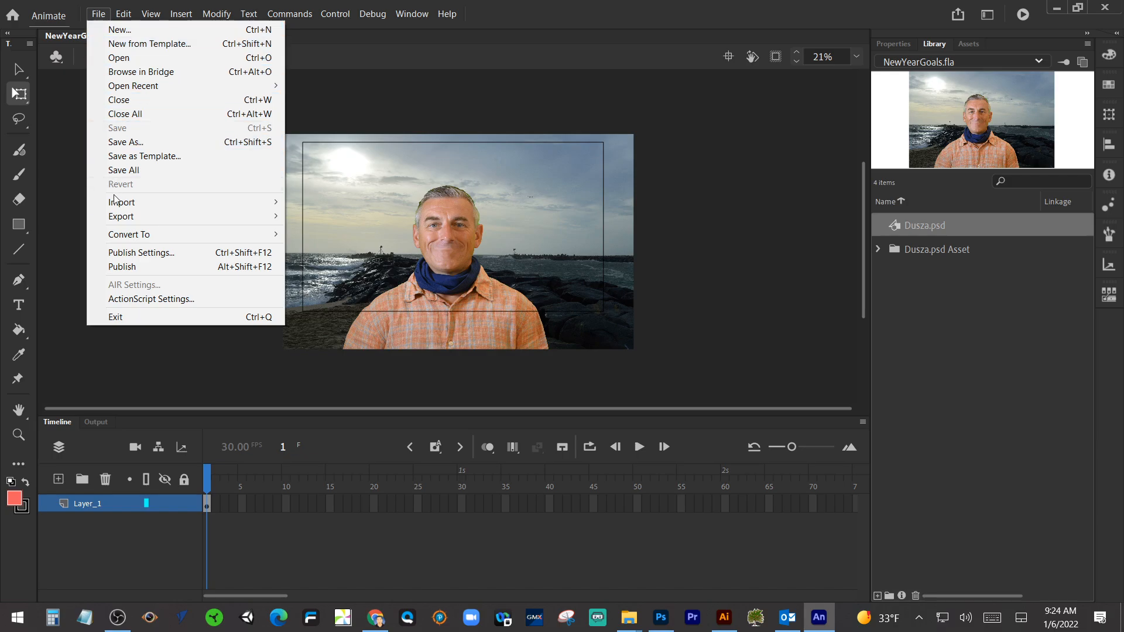
mouse_move(115, 202)
left_click(342, 217)
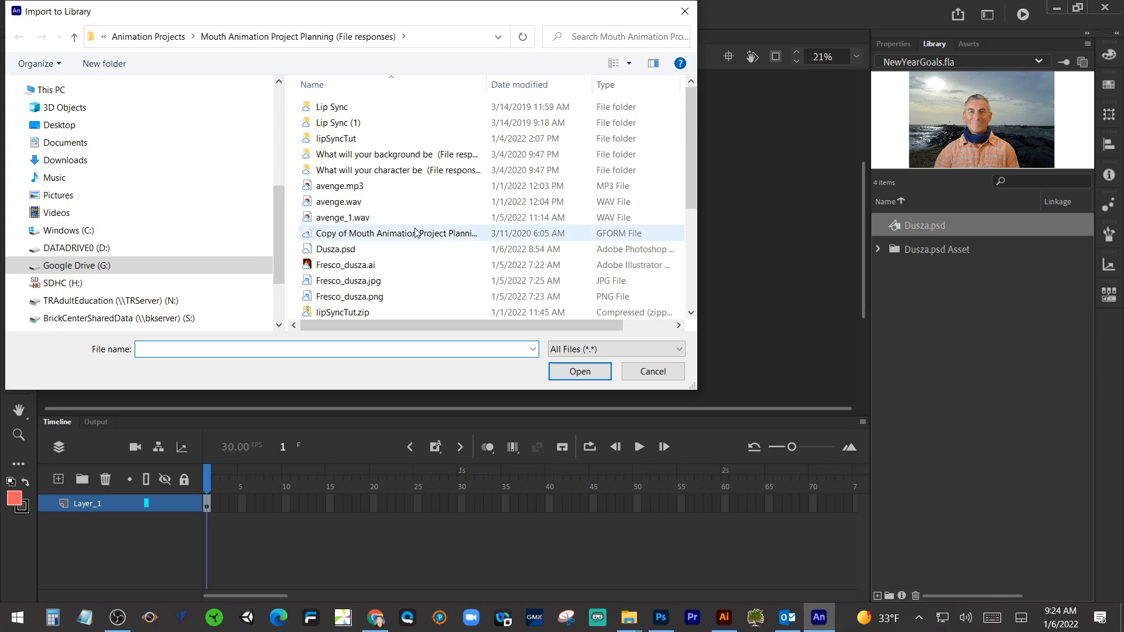
scroll(416, 233, "down", 3)
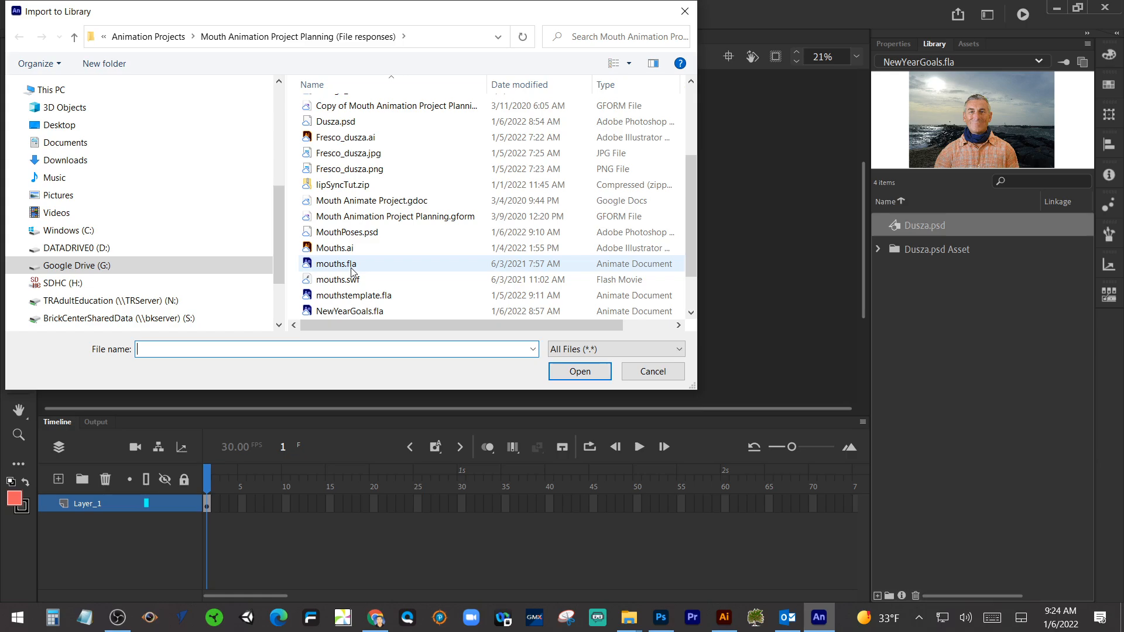
left_click(354, 234)
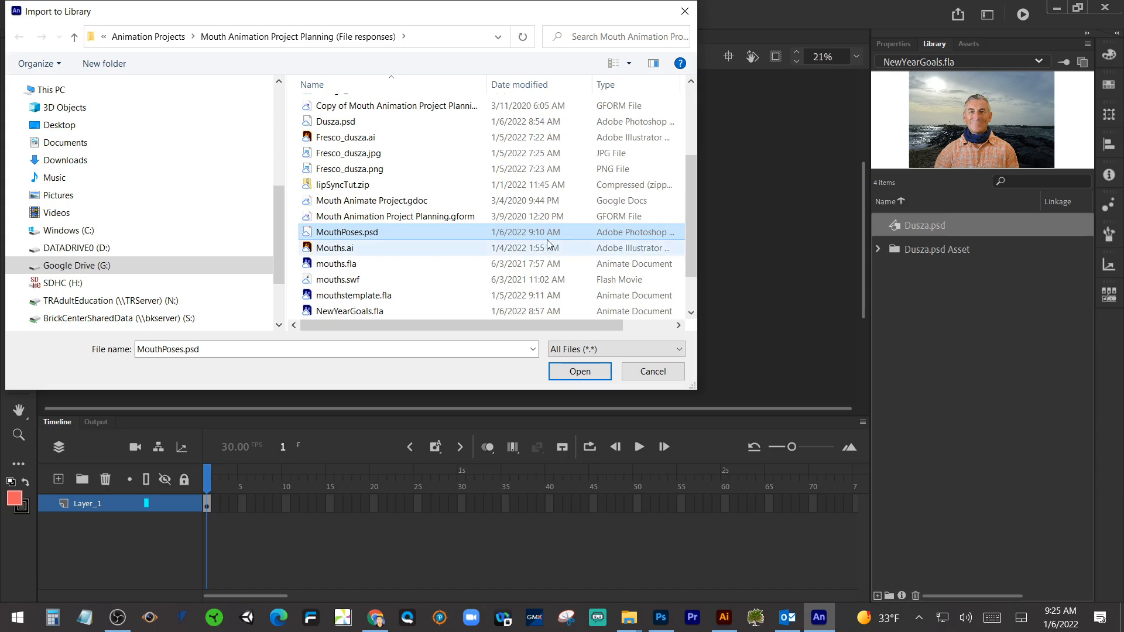
left_click(586, 370)
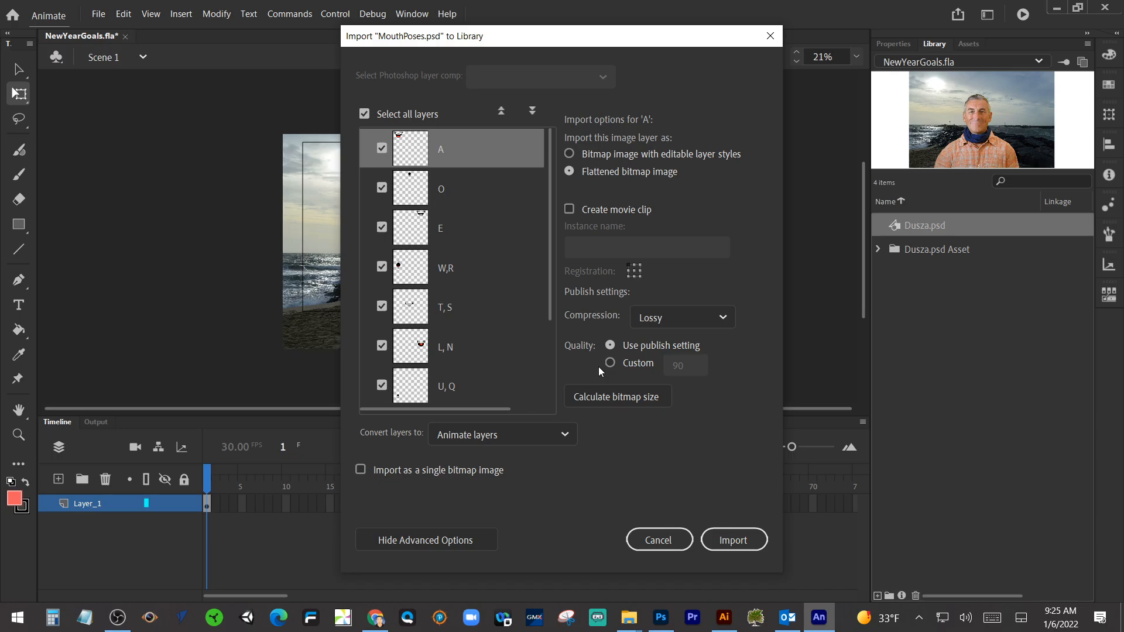
Import MouthPoses.psd as Animate layers, with layer A as a bitmap with editable layer styles and the instance name Mouth Poses.
left_click(569, 154)
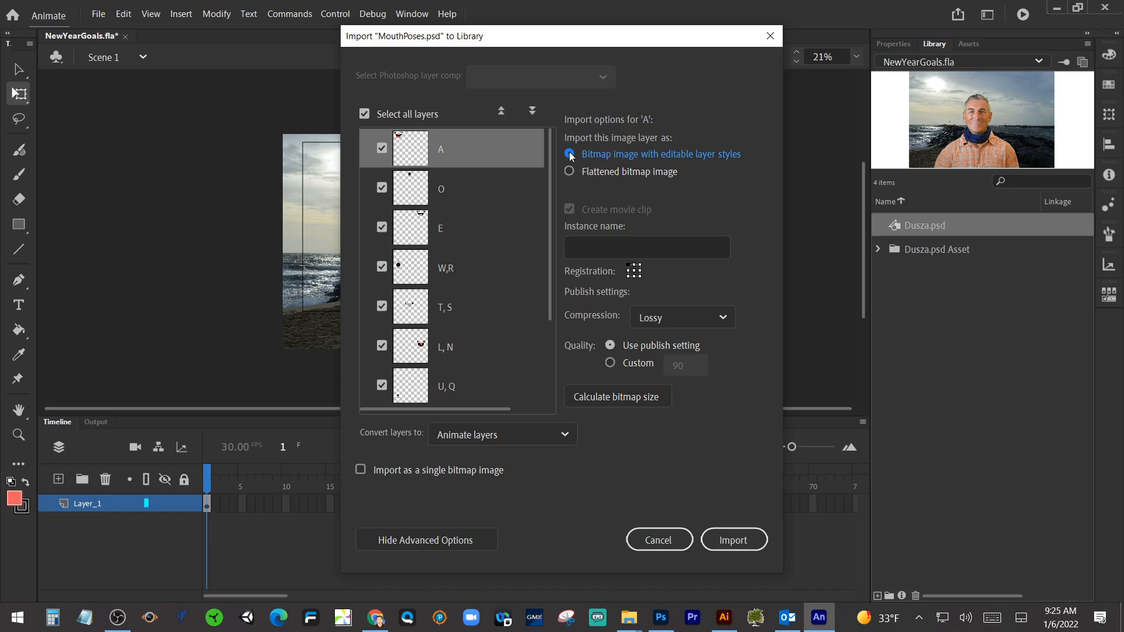
left_click(490, 440)
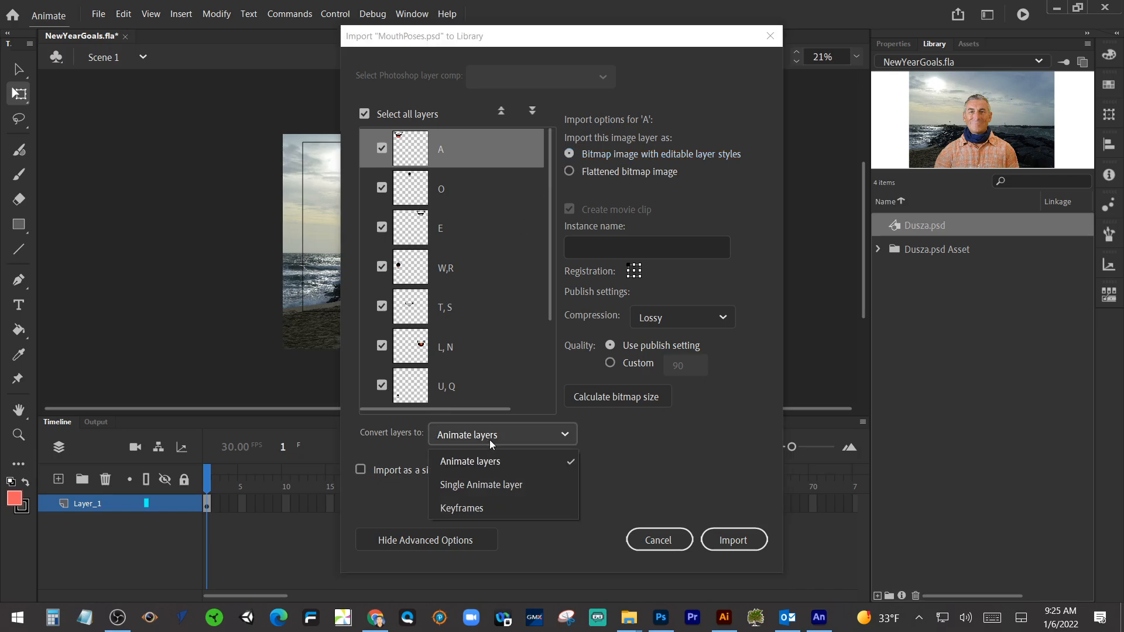
left_click(489, 440)
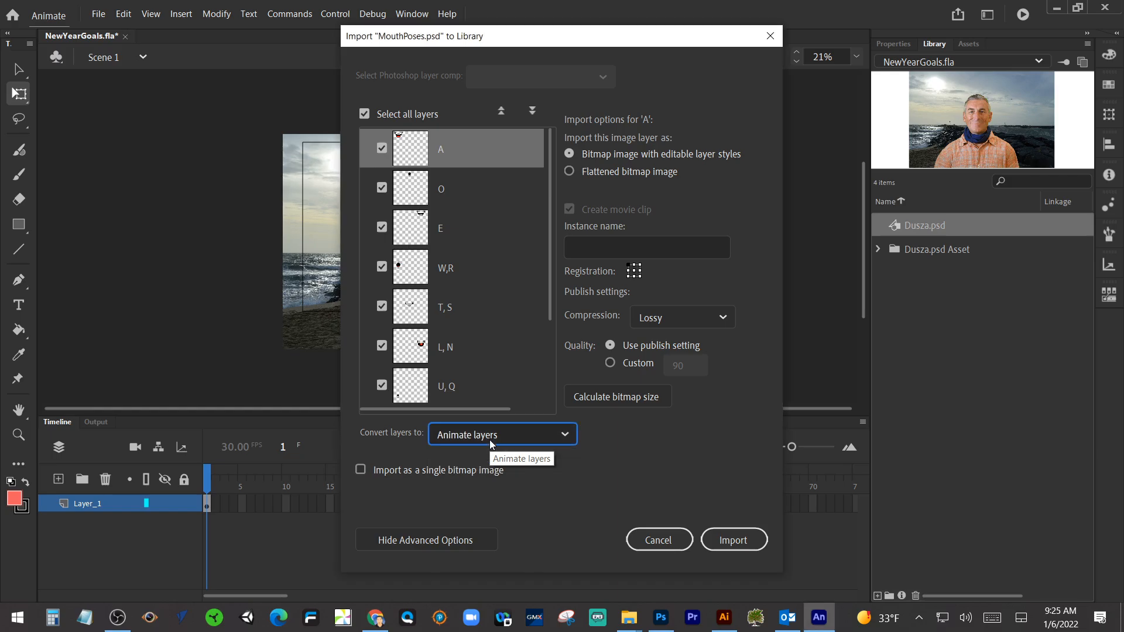
left_click(583, 249)
type("Moutjh")
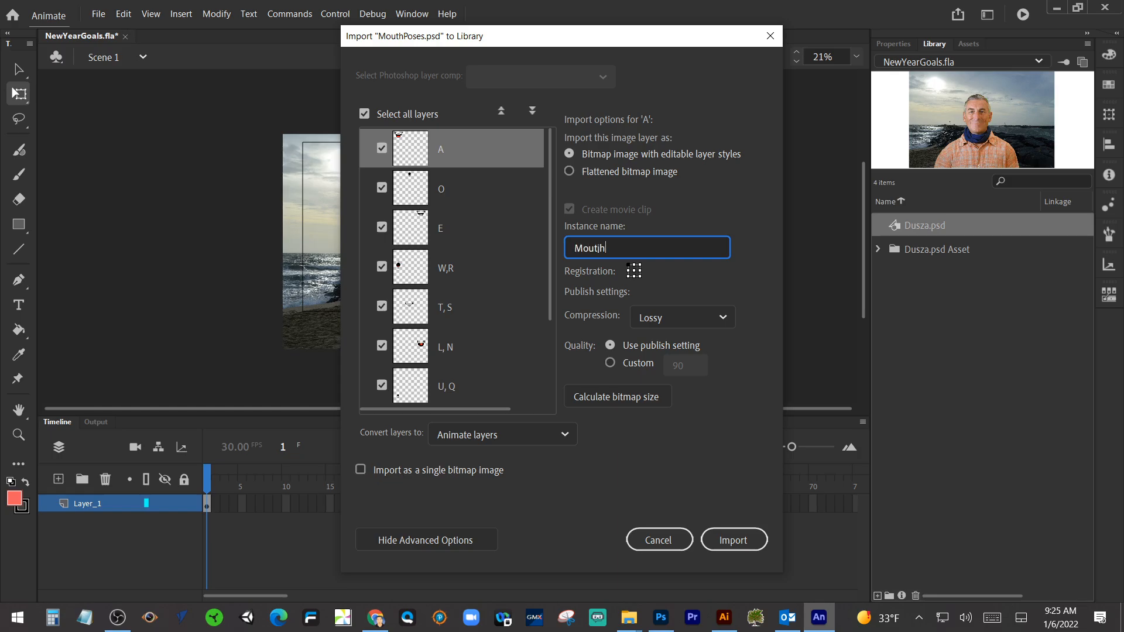
key("BackSpace")
key("BackSpace")
key("BackSpace")
type("th Poses")
left_click(742, 541)
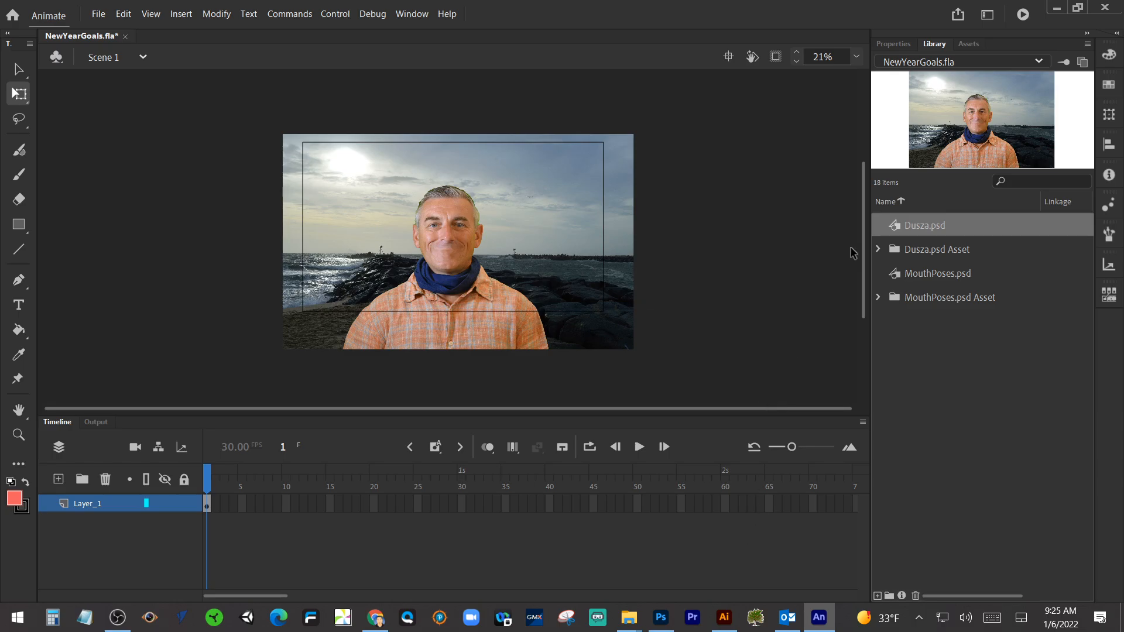
Expand the MouthPoses.psd Asset folder in the library and preview the A movie clip.
left_click(878, 250)
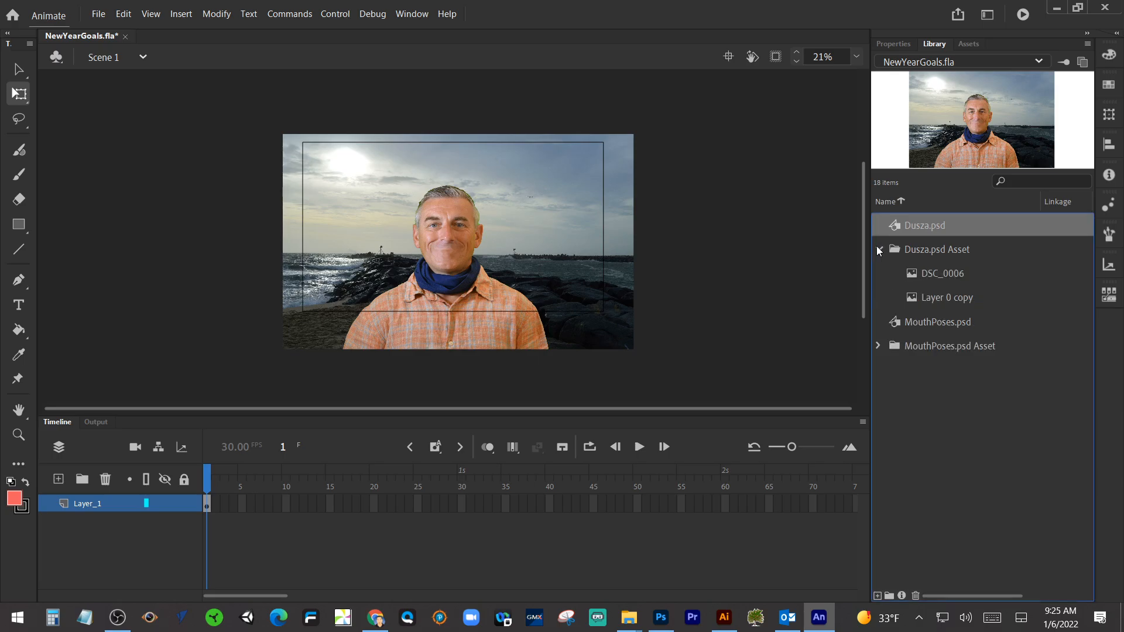
left_click(878, 250)
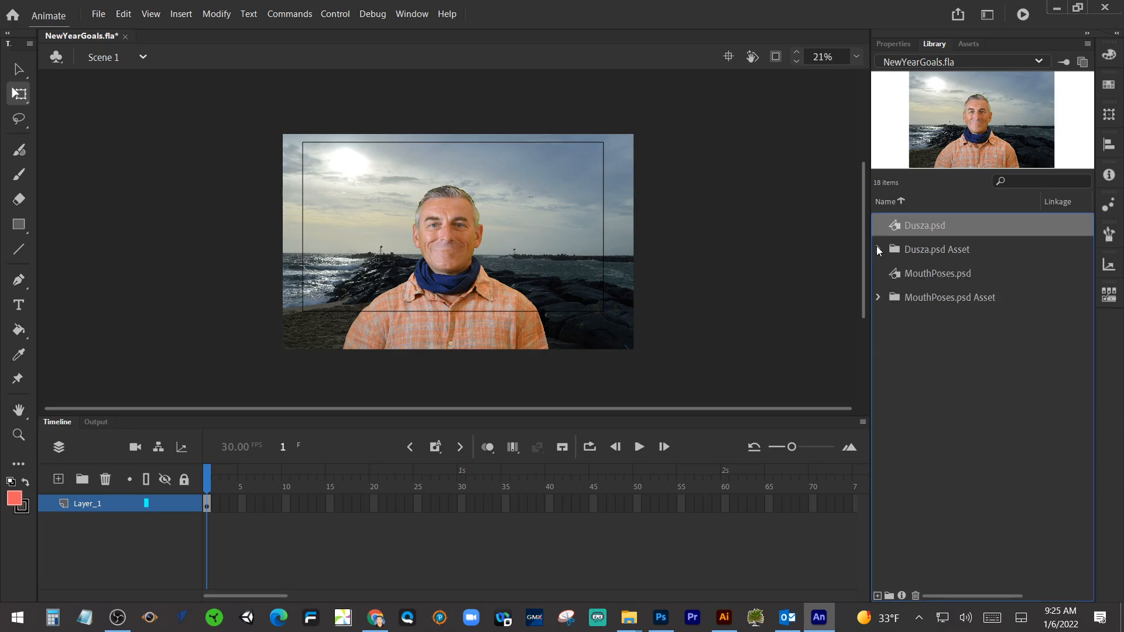
left_click(878, 297)
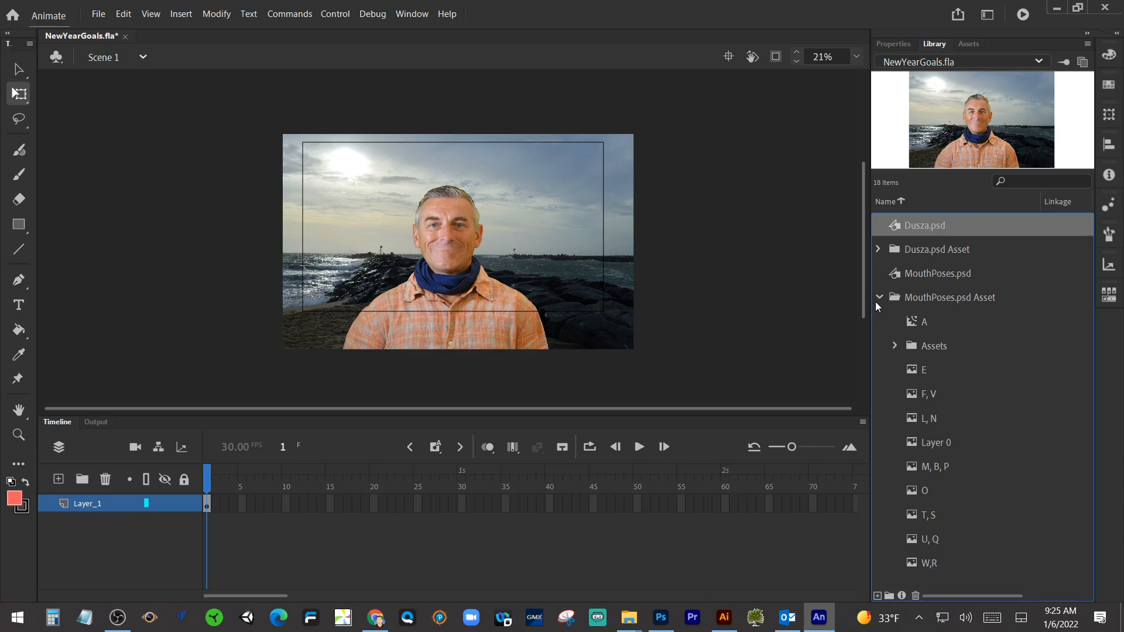
left_click(909, 326)
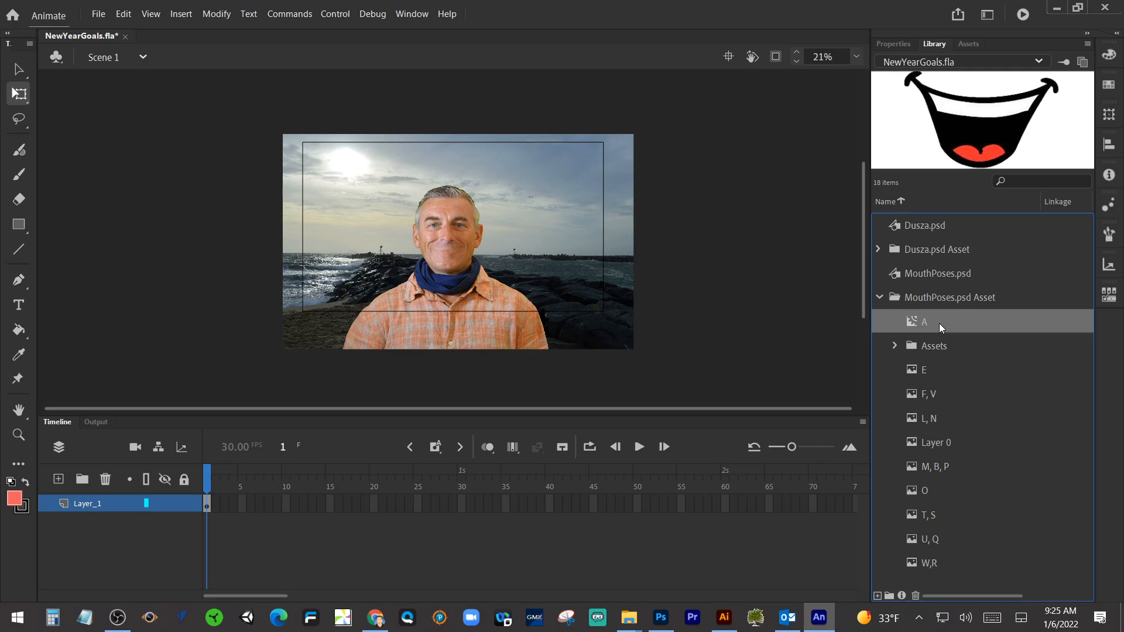
Move the A bitmap out of the Assets subfolder to the root level of the library.
left_click(894, 346)
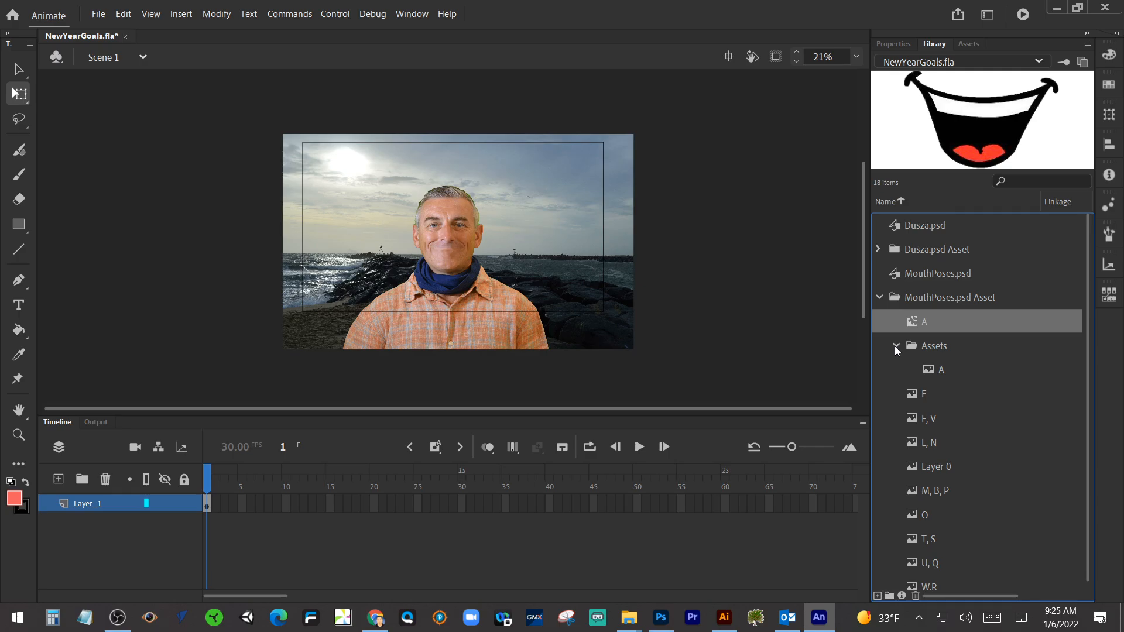
left_click(895, 346)
left_click(894, 346)
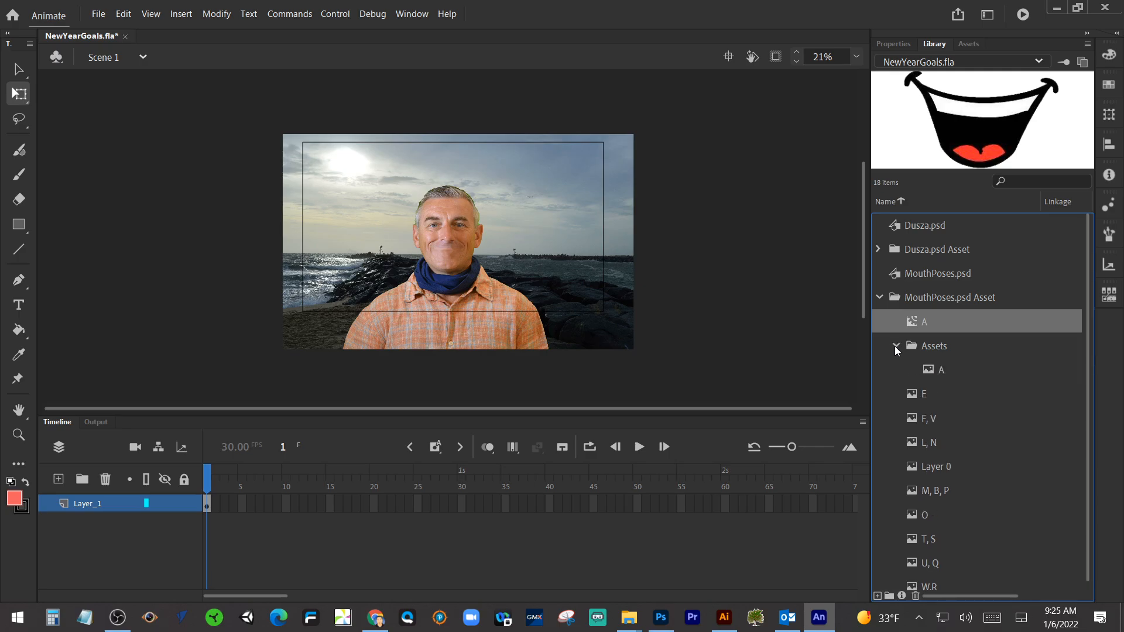
left_click(932, 373)
mouse_move(933, 373)
left_mouse_down()
mouse_move(563, 314)
mouse_move(465, 269)
mouse_move(803, 333)
mouse_move(924, 368)
left_mouse_up()
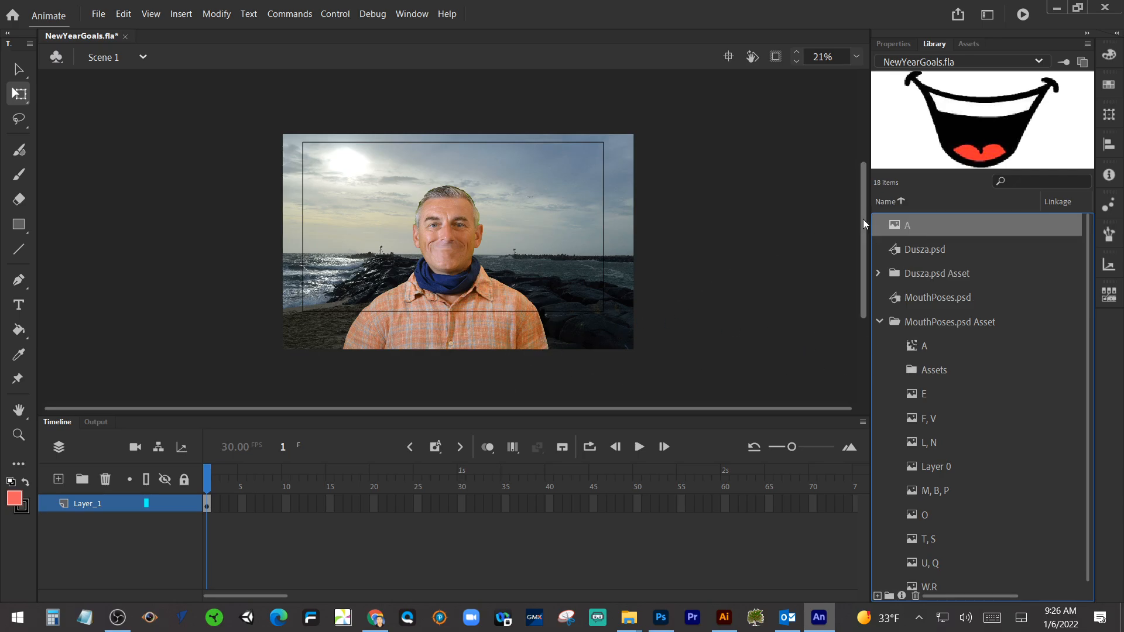
Move the root-level A bitmap back into the MouthPoses.psd Asset folder, replacing existing items.
left_click_drag(901, 228, 922, 342)
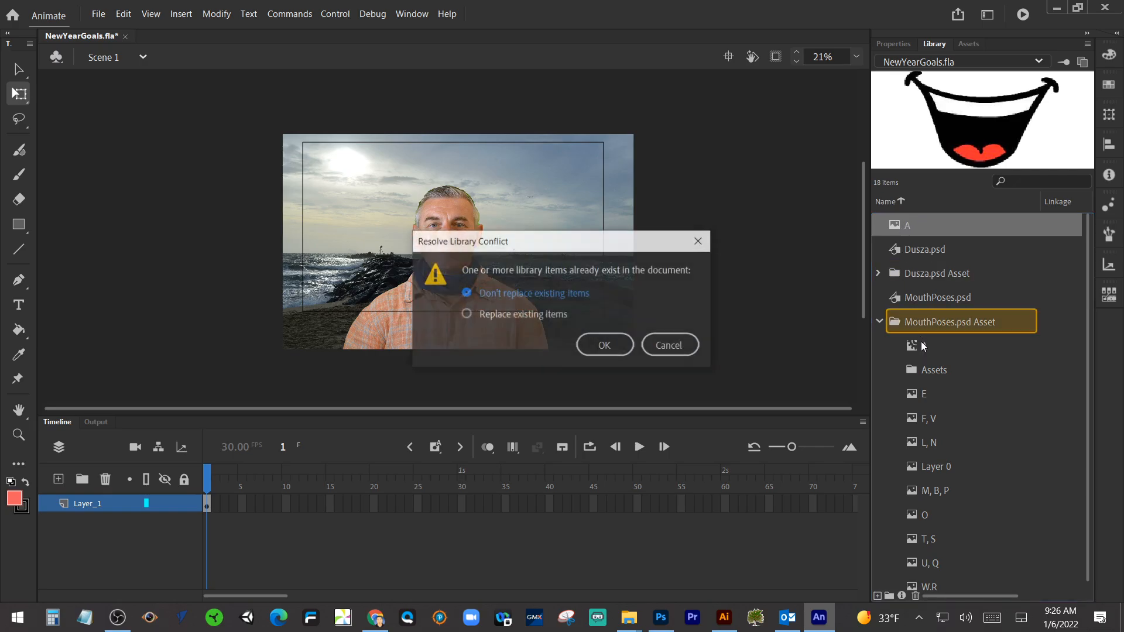
left_click(510, 315)
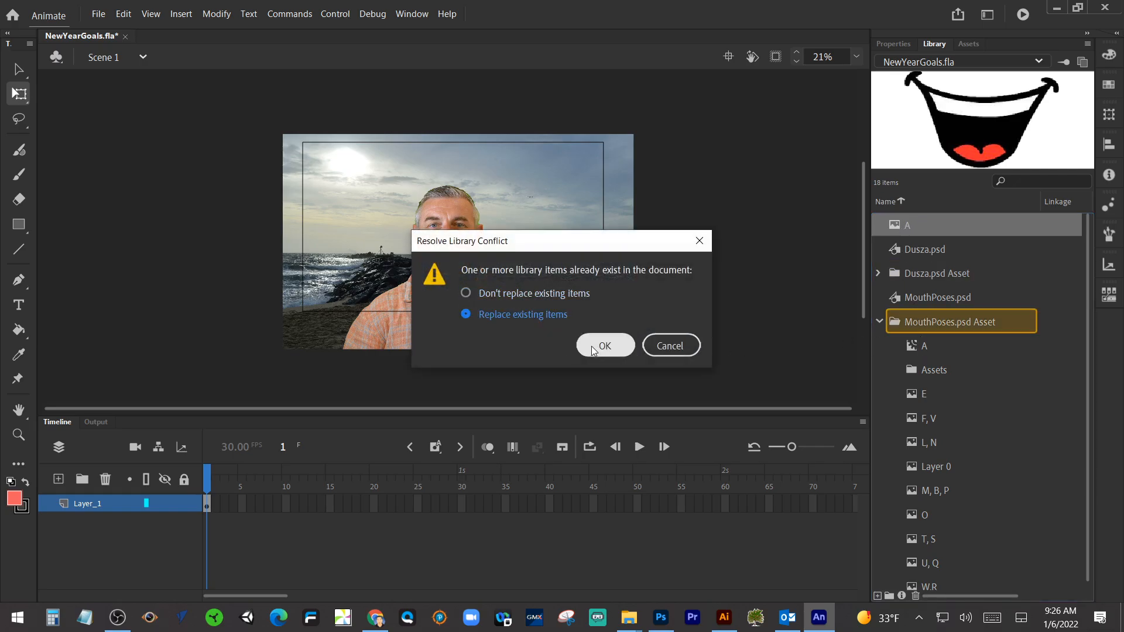
left_click(600, 346)
left_click(671, 327)
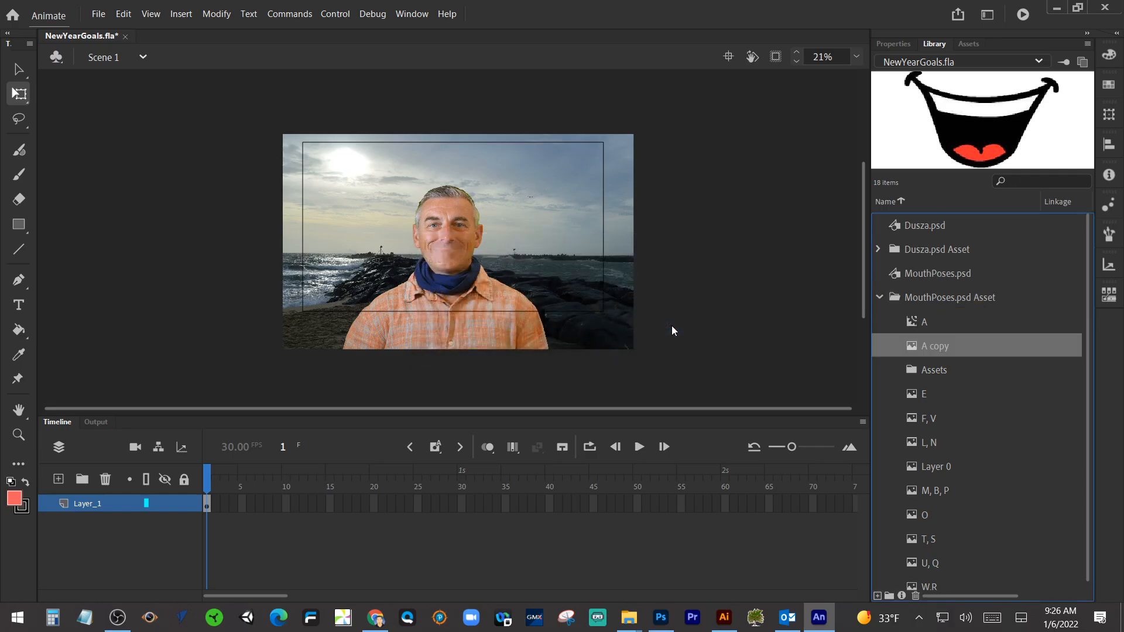
Rename Layer_1 as Person and add a new layer above it named Mouth.
double_click(83, 502)
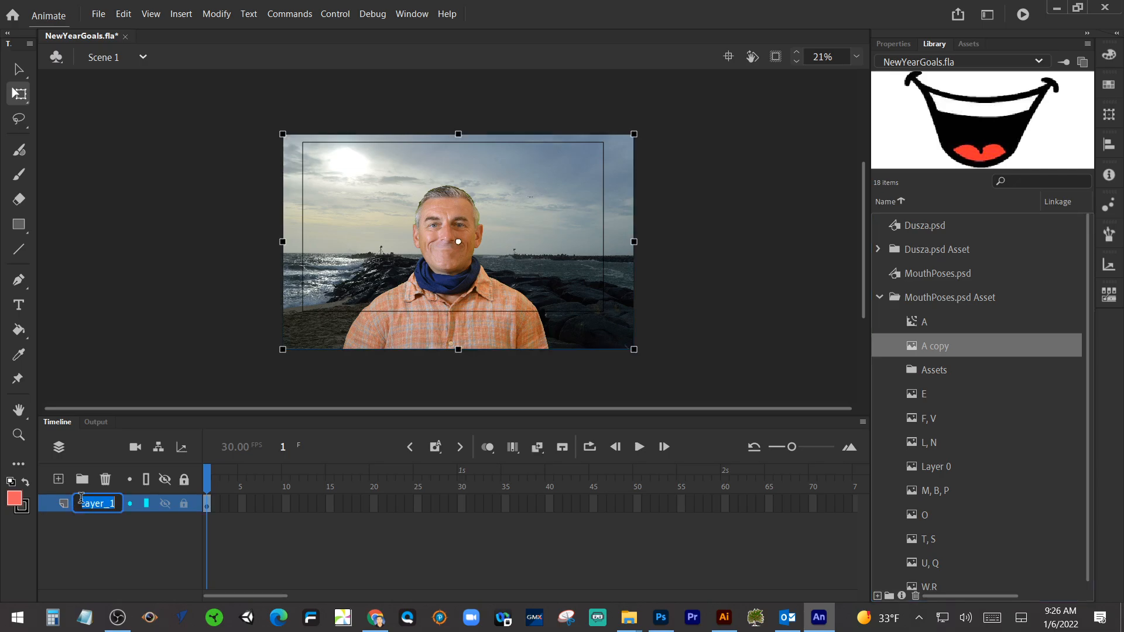
type("Person")
left_click(57, 556)
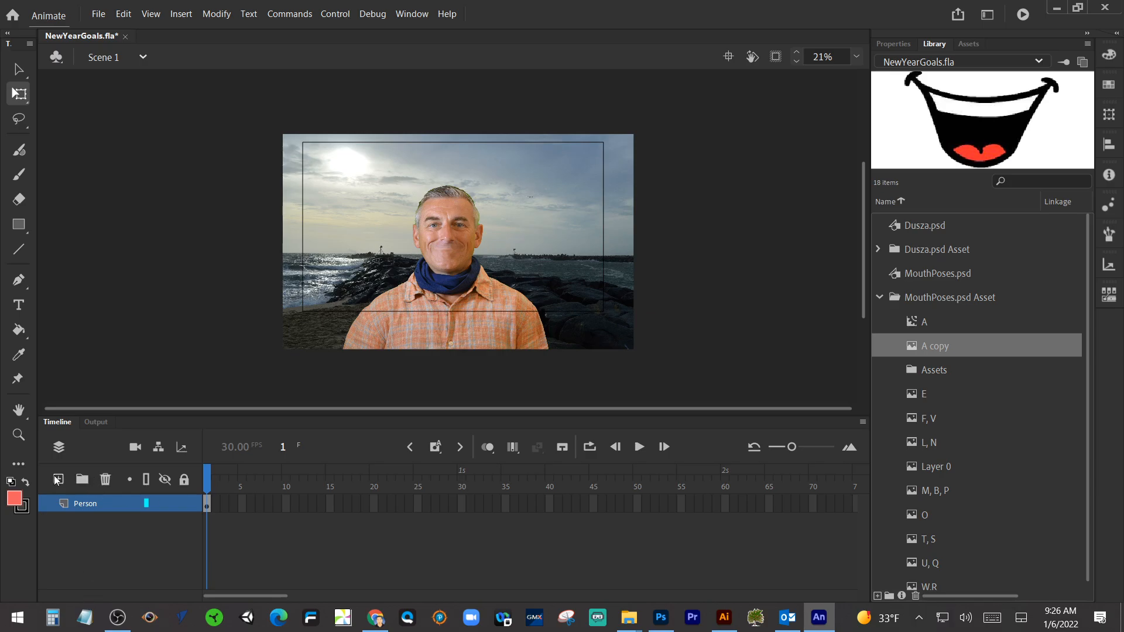
left_click(58, 479)
double_click(80, 505)
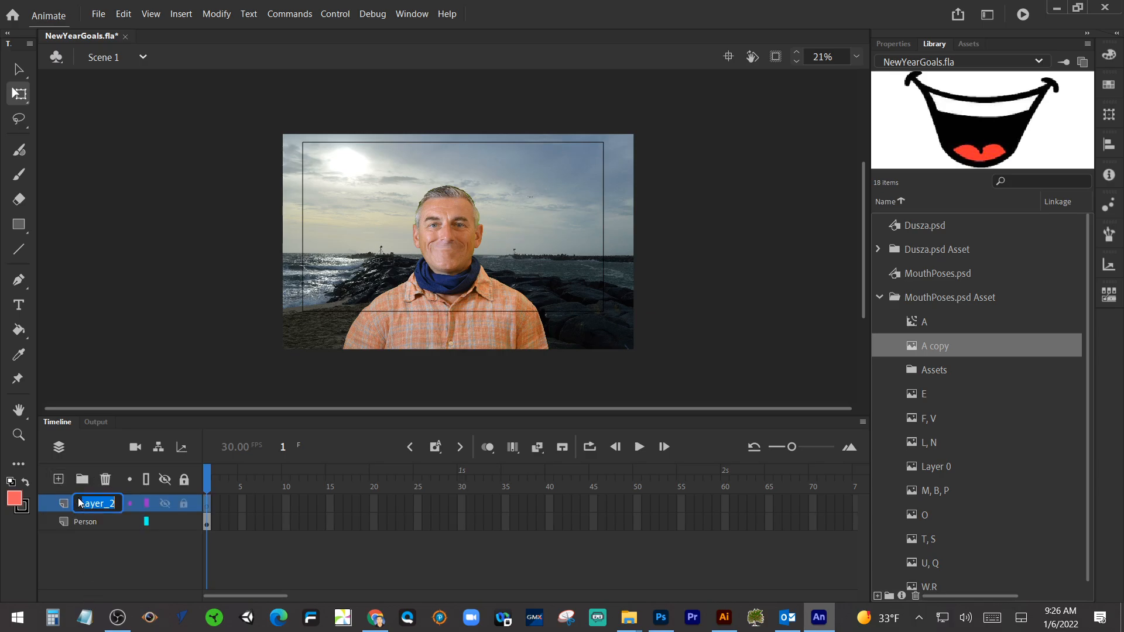
type("Mouth")
key("Return")
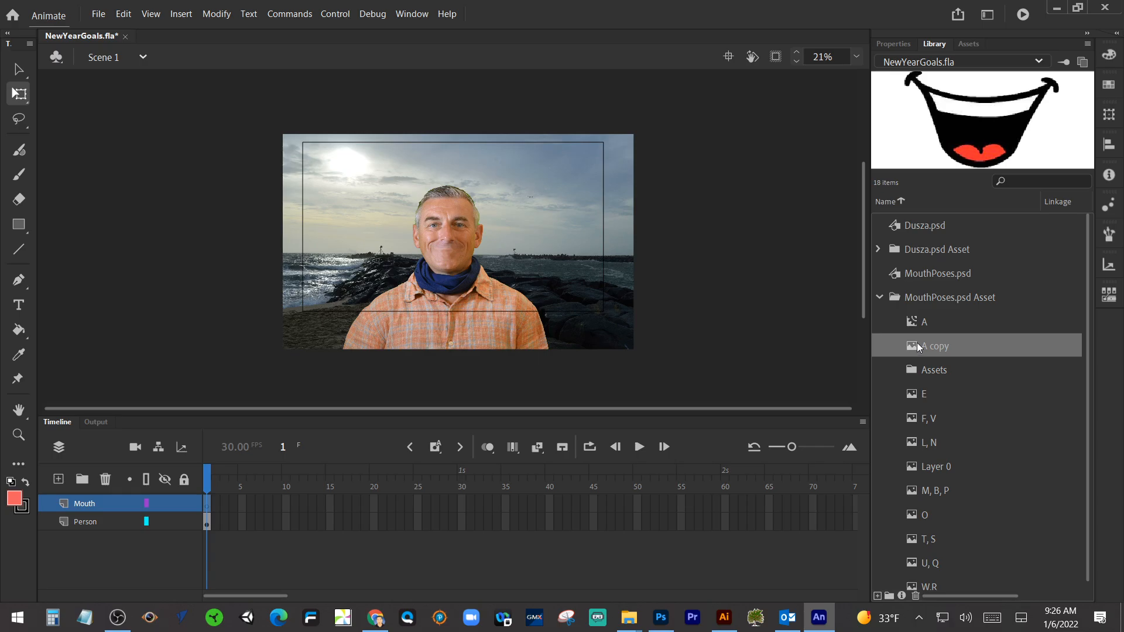
Place the A copy mouth on the Mouth layer over the man's face, scale it down and position it at his mouth.
left_click_drag(919, 347, 473, 261)
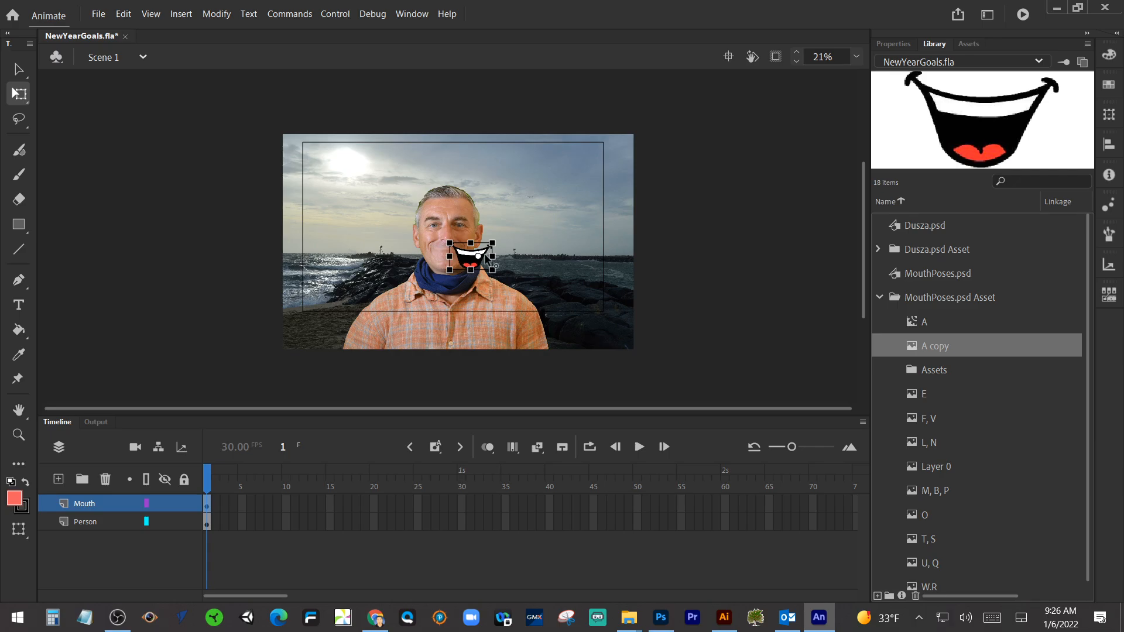
left_click_drag(471, 263, 451, 264)
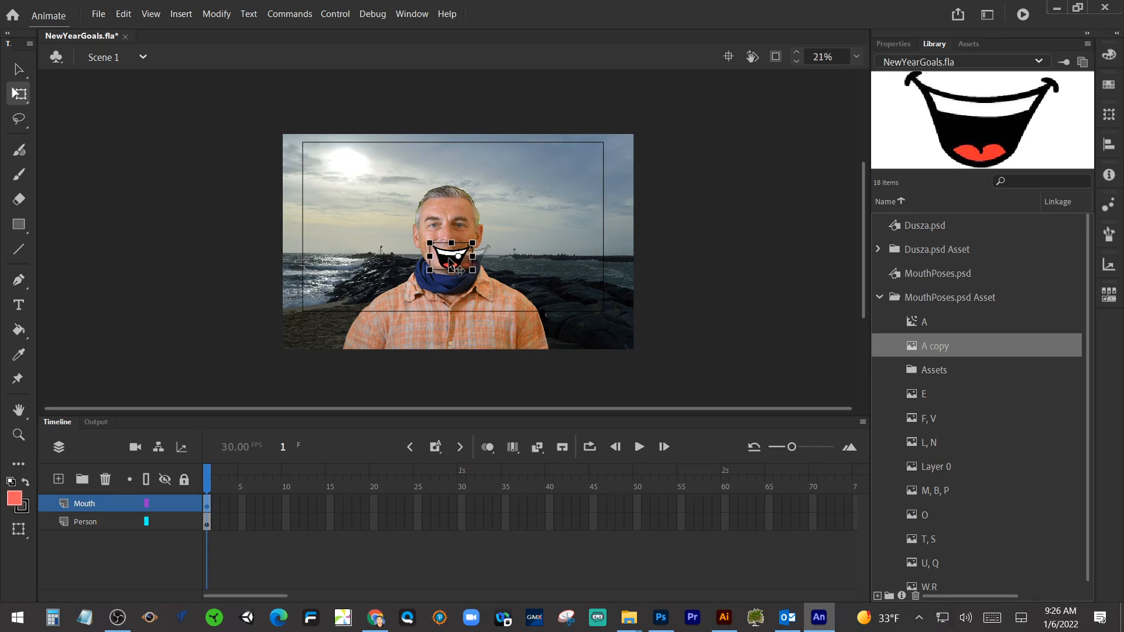
key("ctrl+=")
key("ctrl+=")
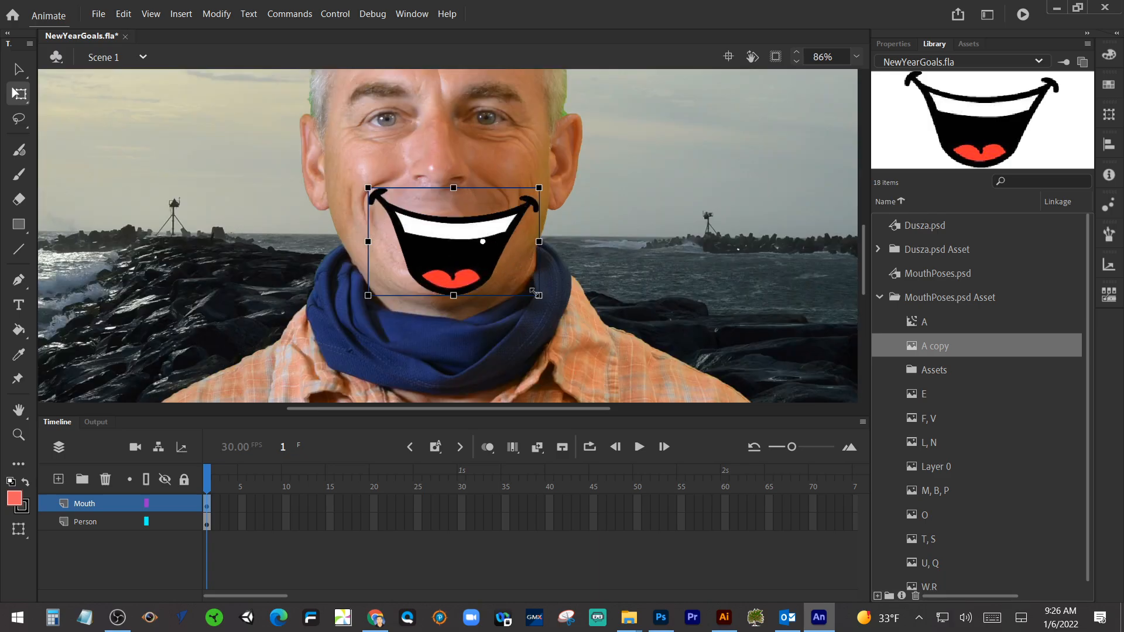
left_click_drag(535, 294, 533, 287)
key("ctrl+z")
left_click_drag(535, 293, 528, 273)
left_click_drag(477, 245, 453, 241)
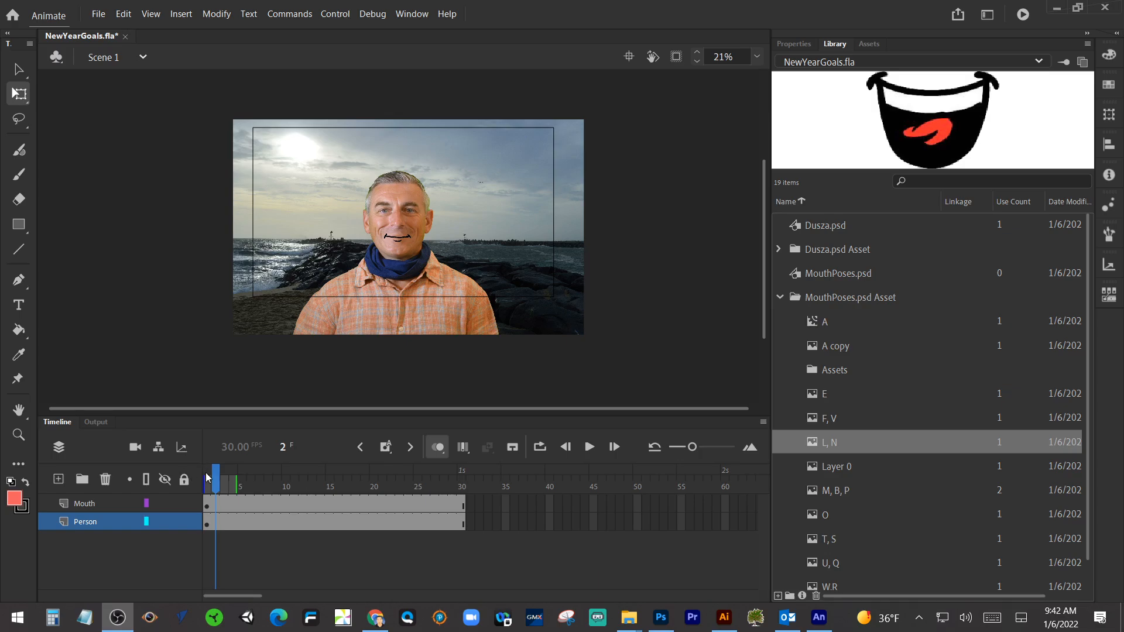
Inspect the Mouths symbol in its own timeline and return to Scene 1.
left_click_drag(216, 474, 205, 474)
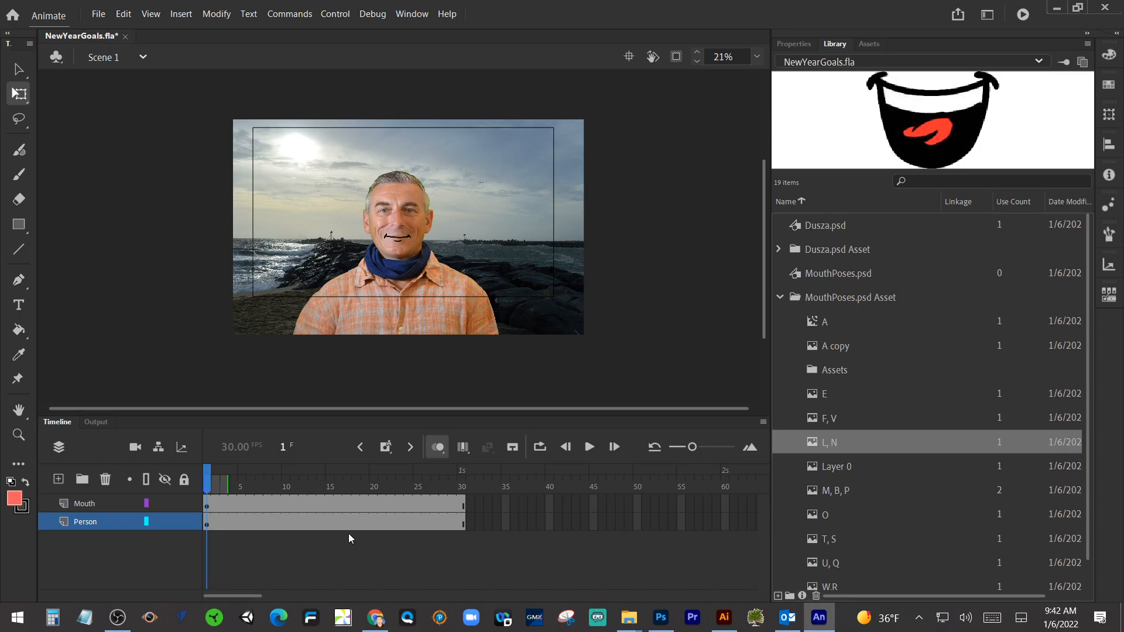
key("period")
key("ctrl+a")
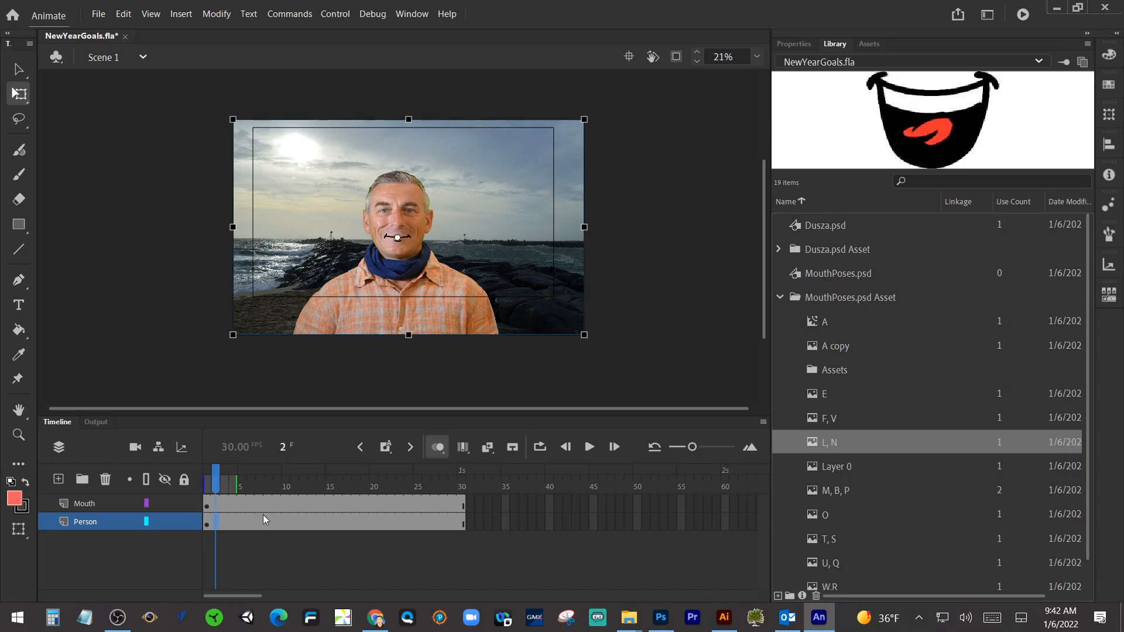
key("ctrl+e")
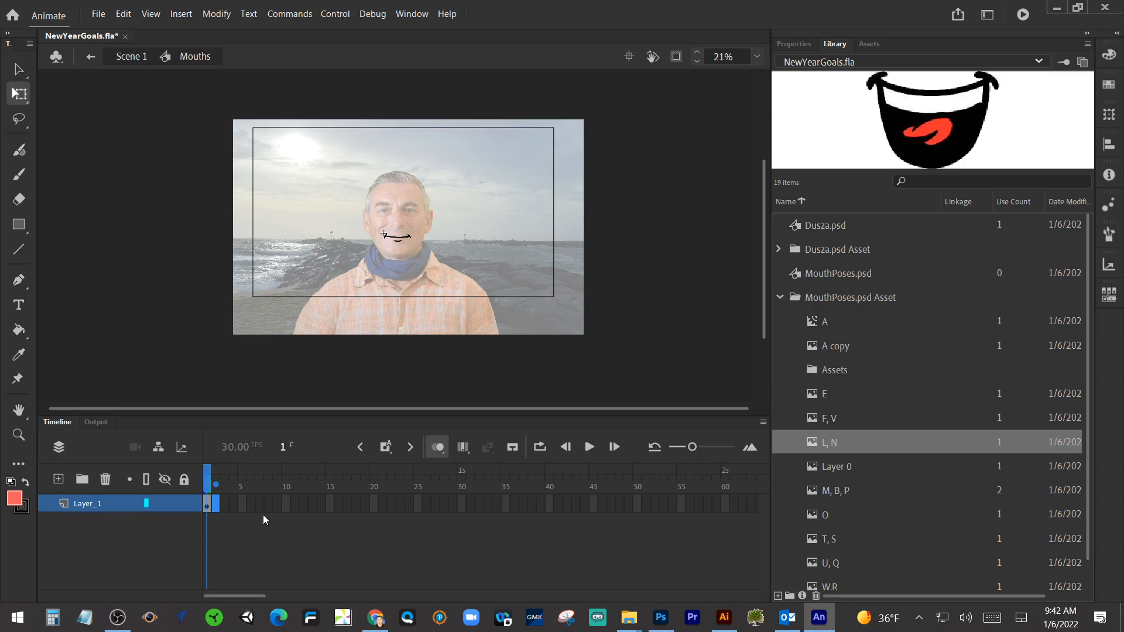
left_click(91, 56)
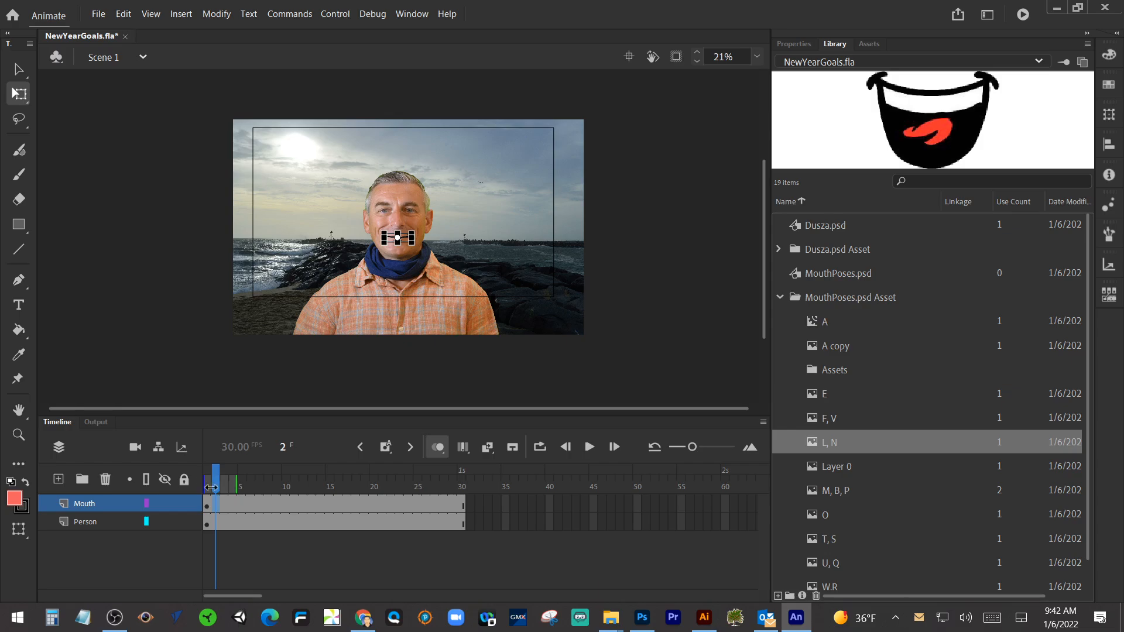
Turn off onion skinning and remove frames 2 to 30 from the Mouth and Person layers.
left_click(438, 446)
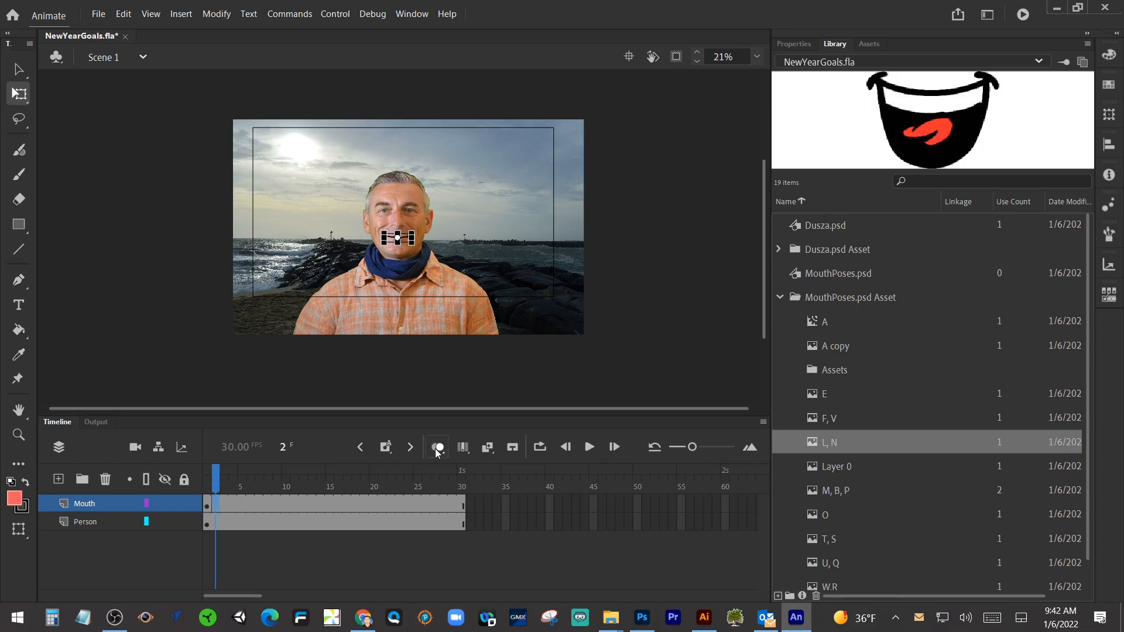
left_click_drag(205, 504, 213, 503)
key("F6")
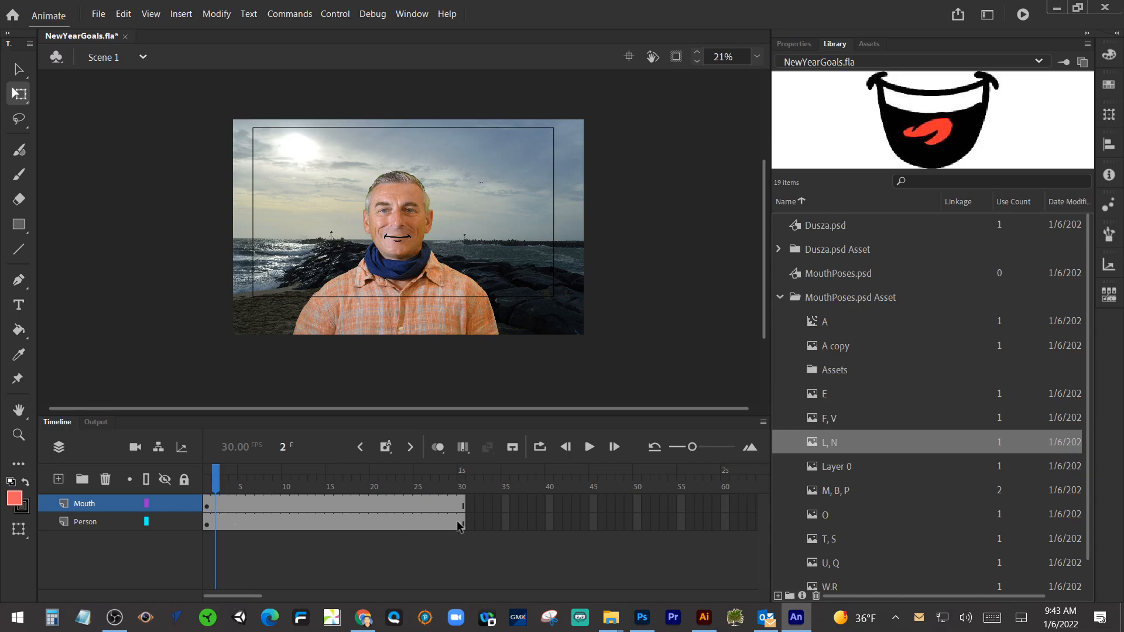
left_click(462, 505)
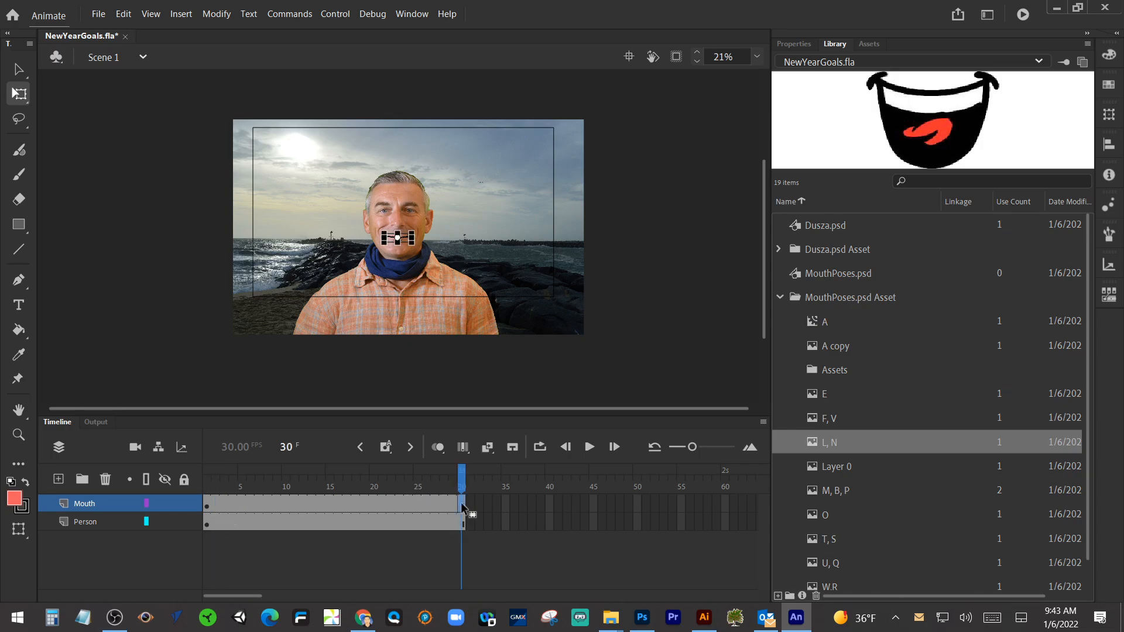
left_click(216, 524, "shift")
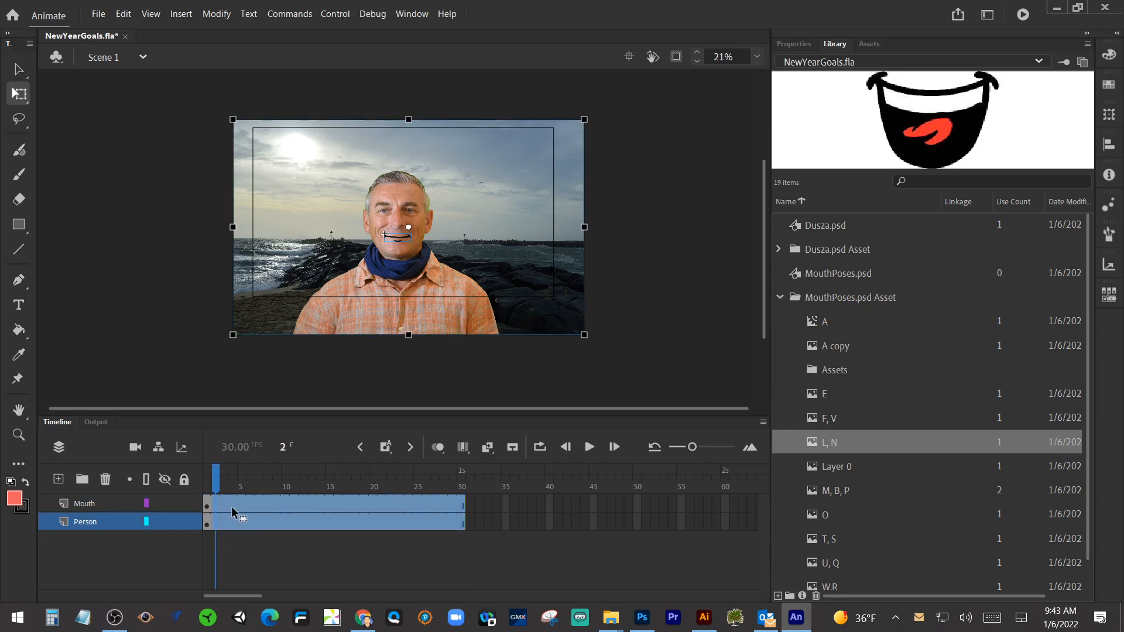
right_click(233, 512)
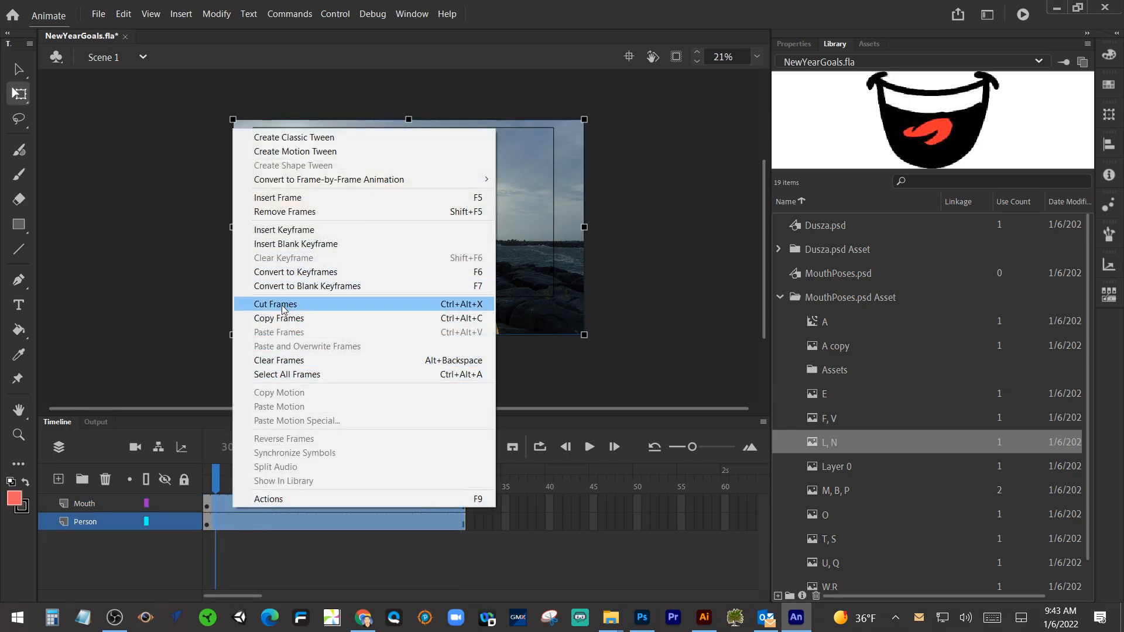
left_click(295, 216)
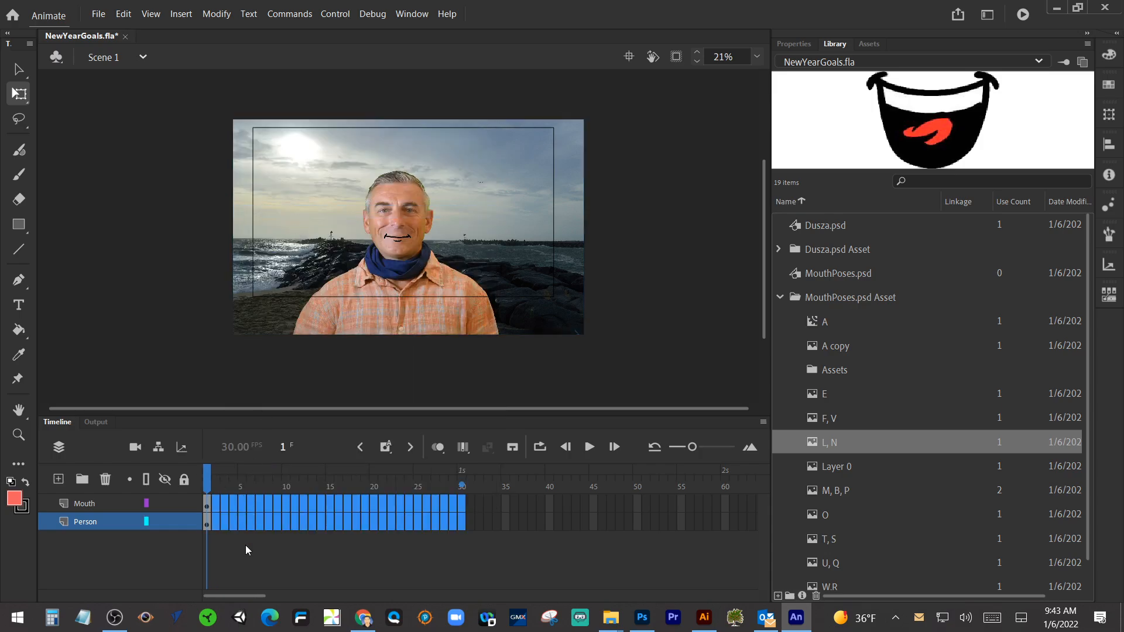
Toggle the visibility of the Person and Mouth layers to check what each one contains.
left_click(171, 523)
left_click(170, 524)
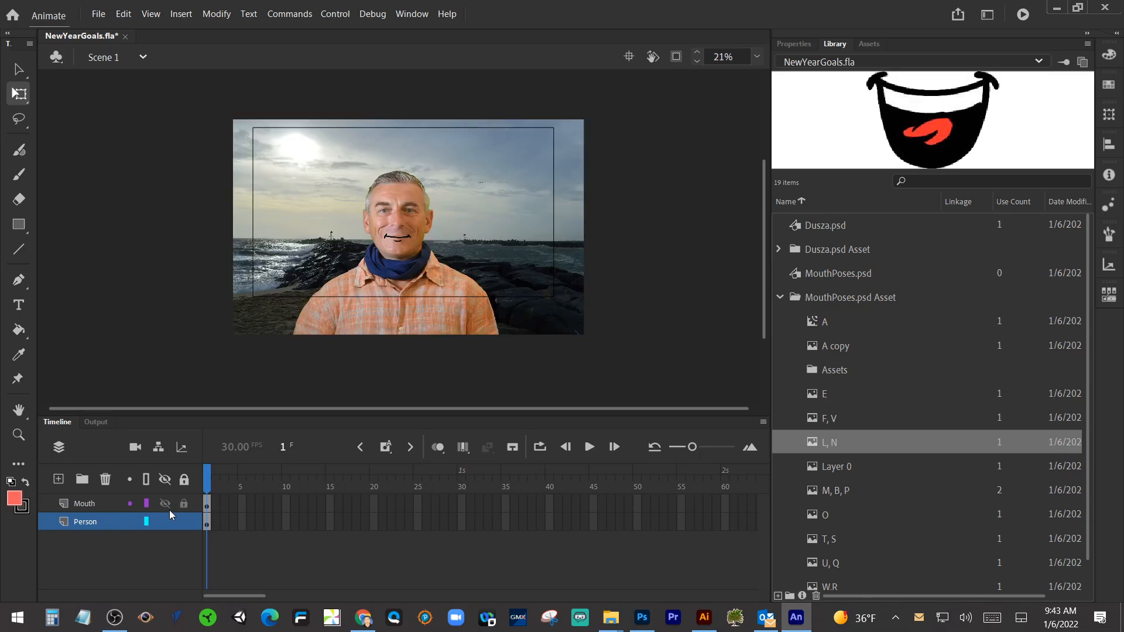
left_click(166, 503)
left_click(167, 503)
Collapse the MouthPoses.psd Asset folder and delete the Mouths symbol from the library.
key("ctrl+equal")
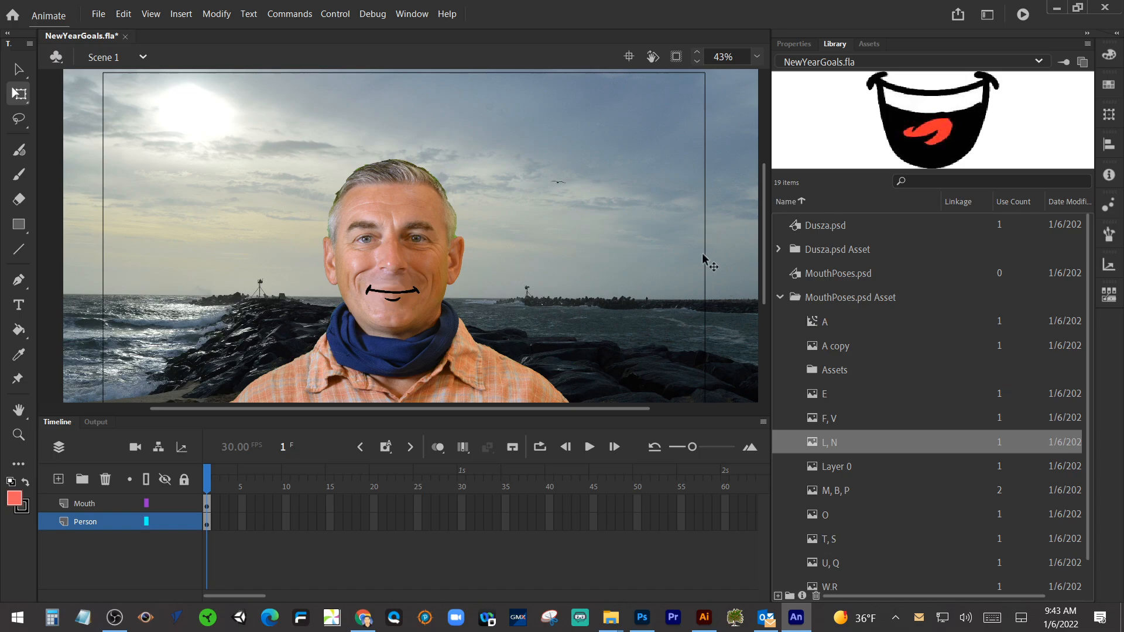
left_click(783, 297)
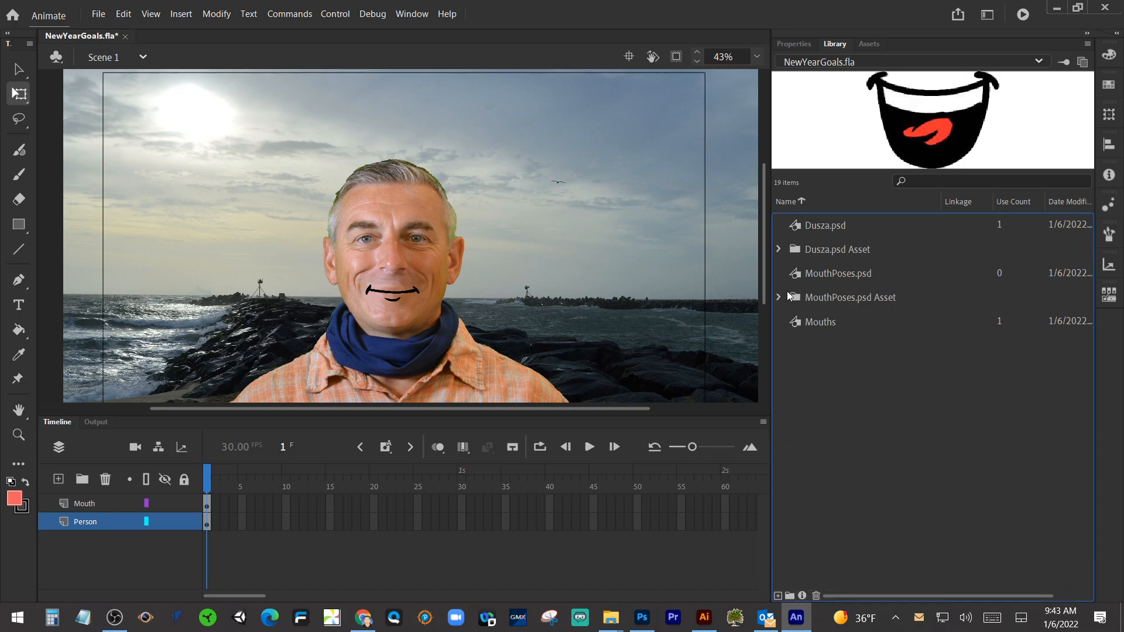
right_click(814, 321)
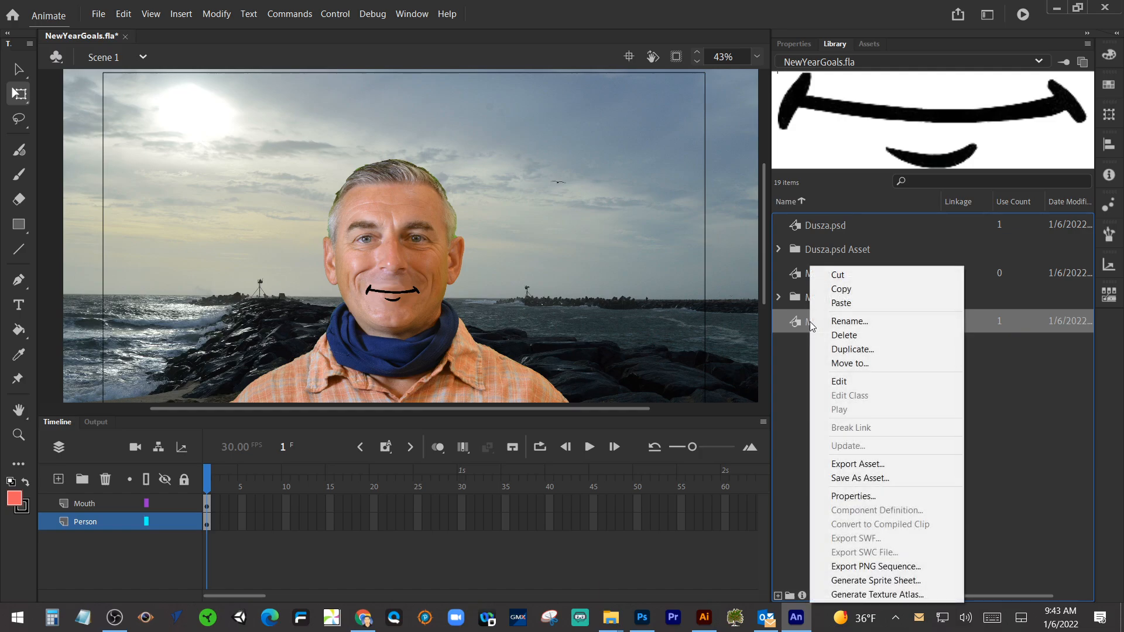
left_click(826, 335)
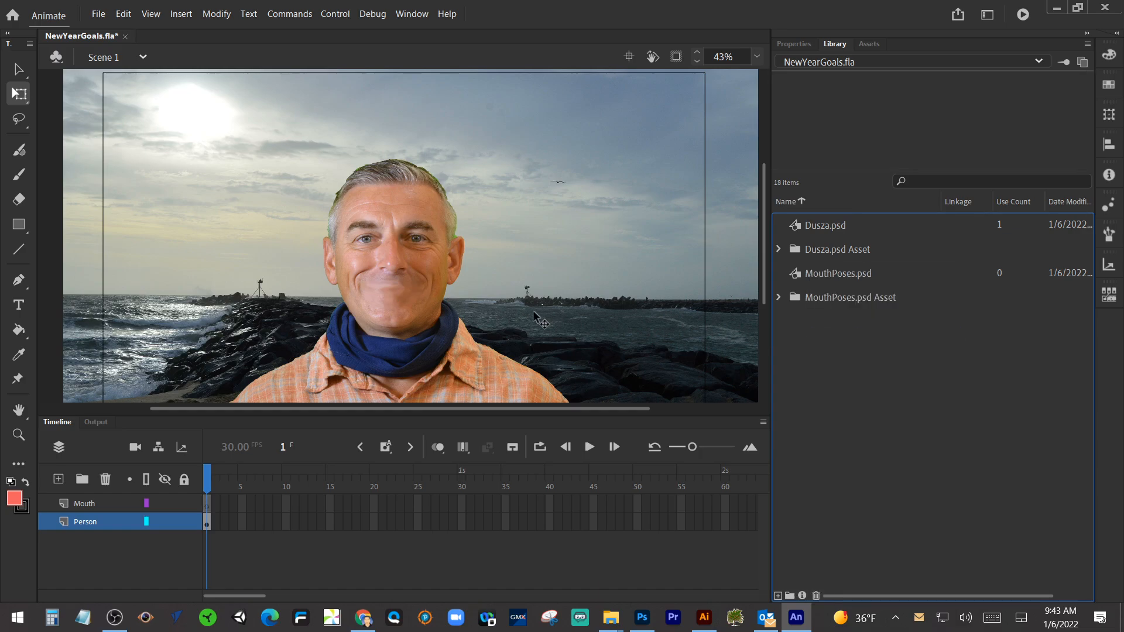
Preview MouthPoses.psd and the individual mouth-pose items from A through O in its Asset folder.
left_click(796, 277)
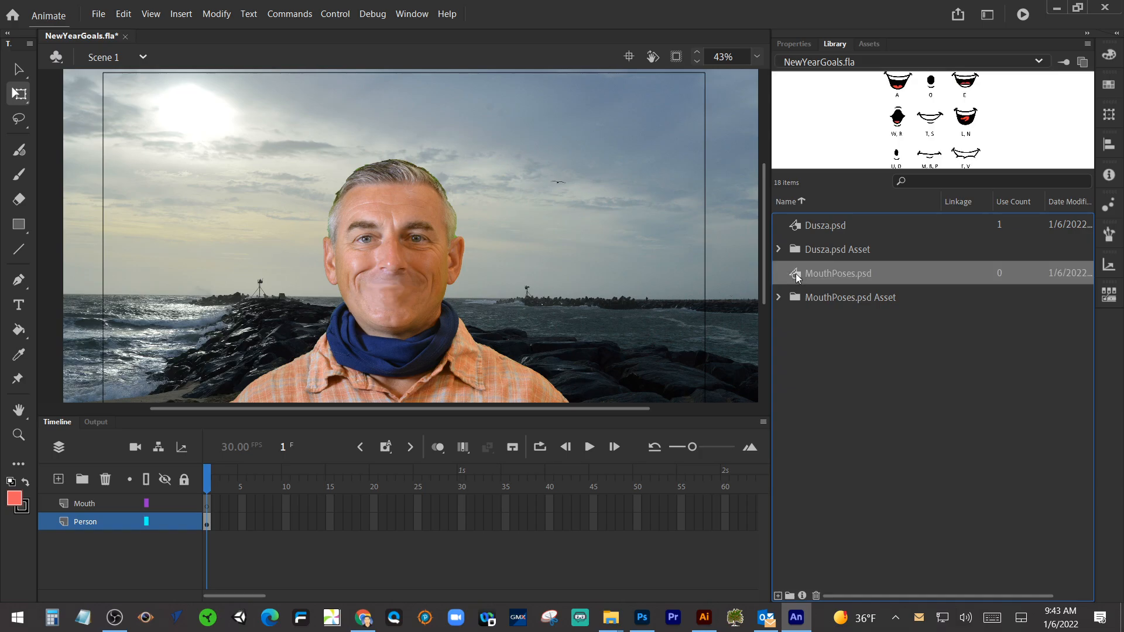
left_click(779, 298)
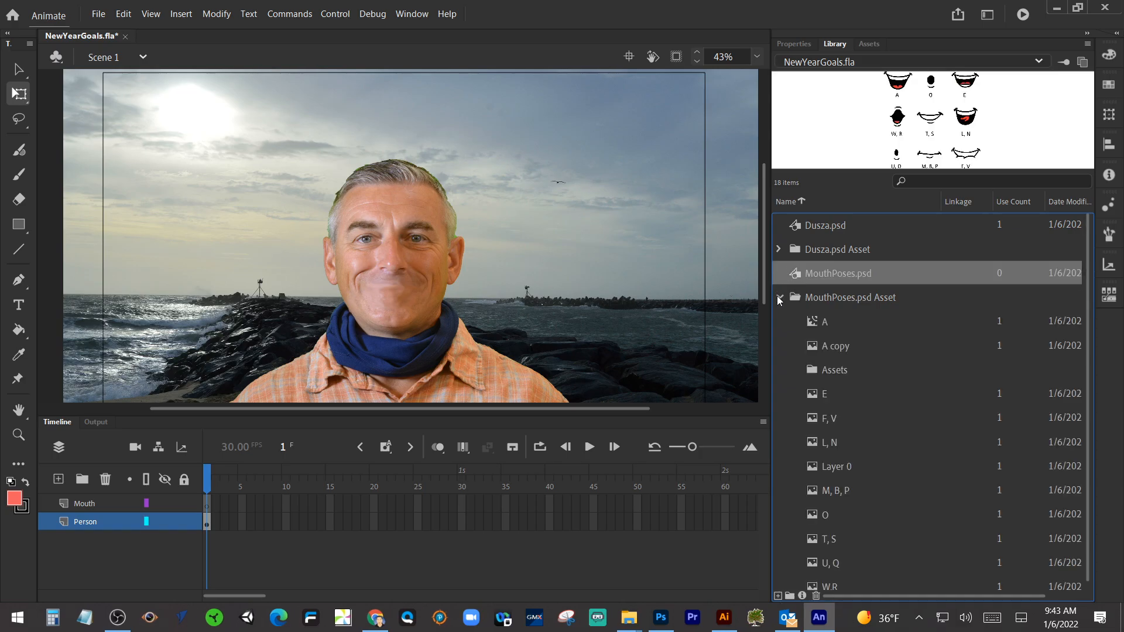
left_click(817, 323)
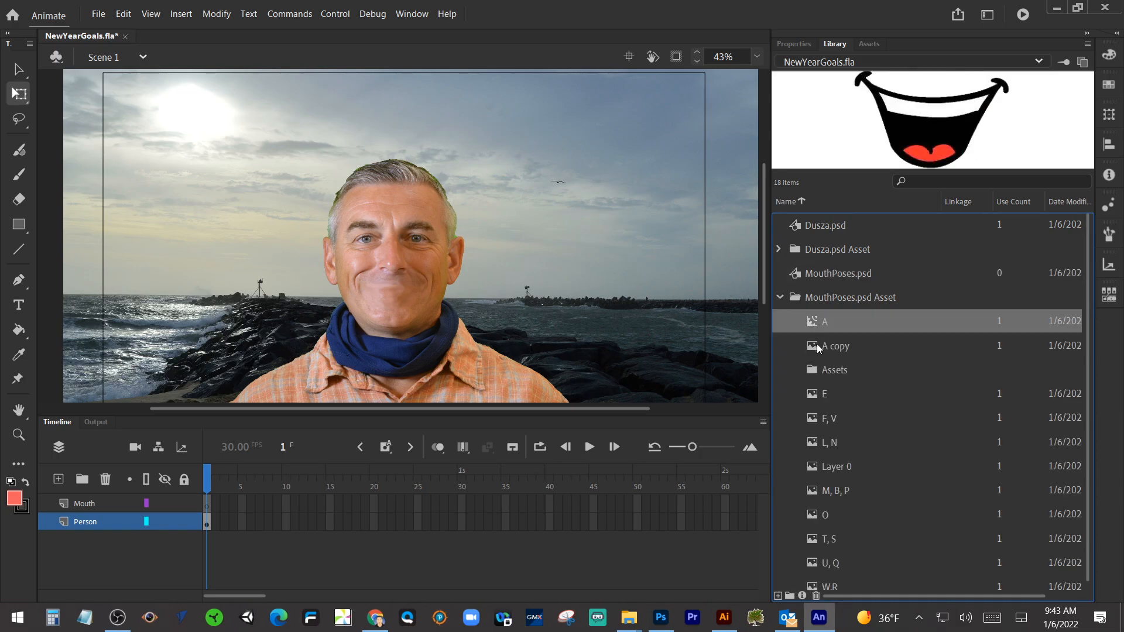
left_click(816, 394)
left_click(814, 419)
left_click(816, 442)
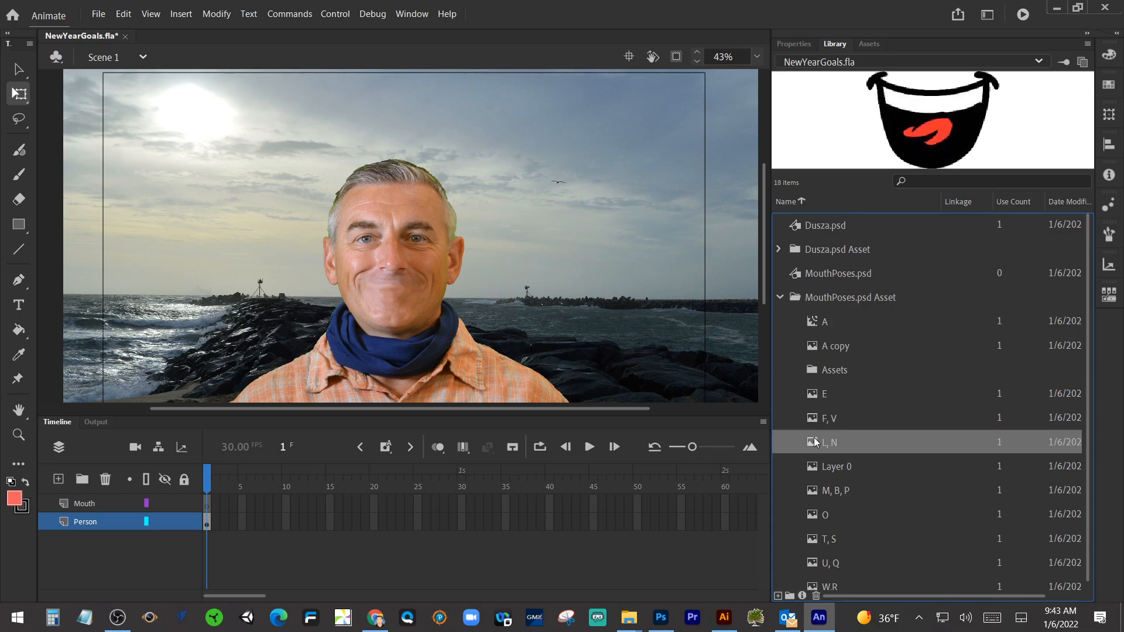
left_click(812, 468)
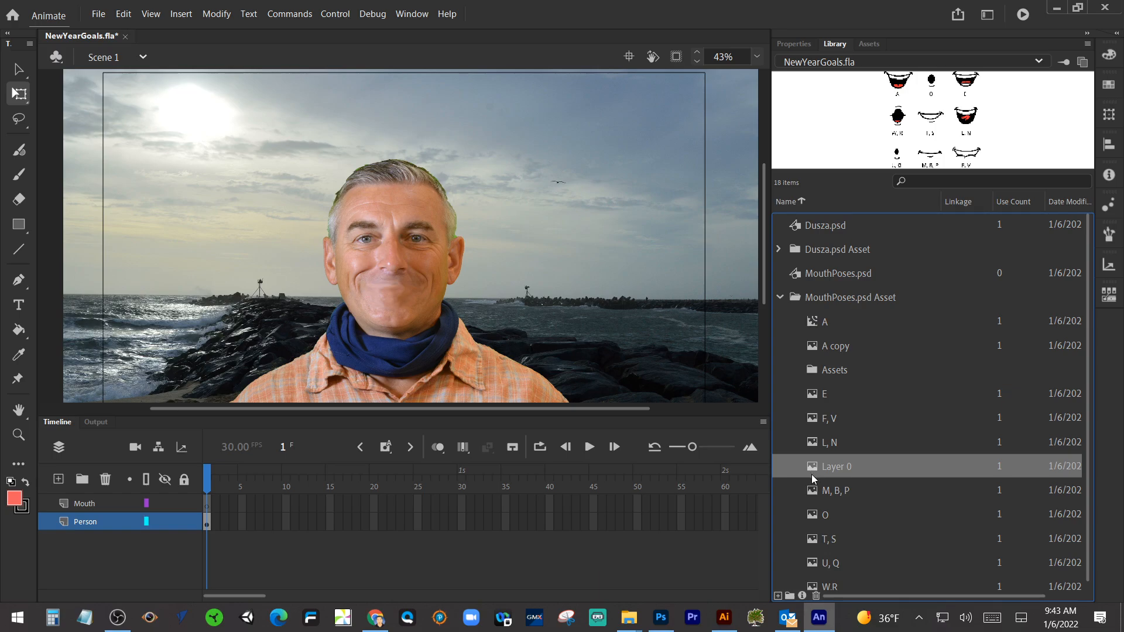
left_click(814, 492)
left_click(813, 513)
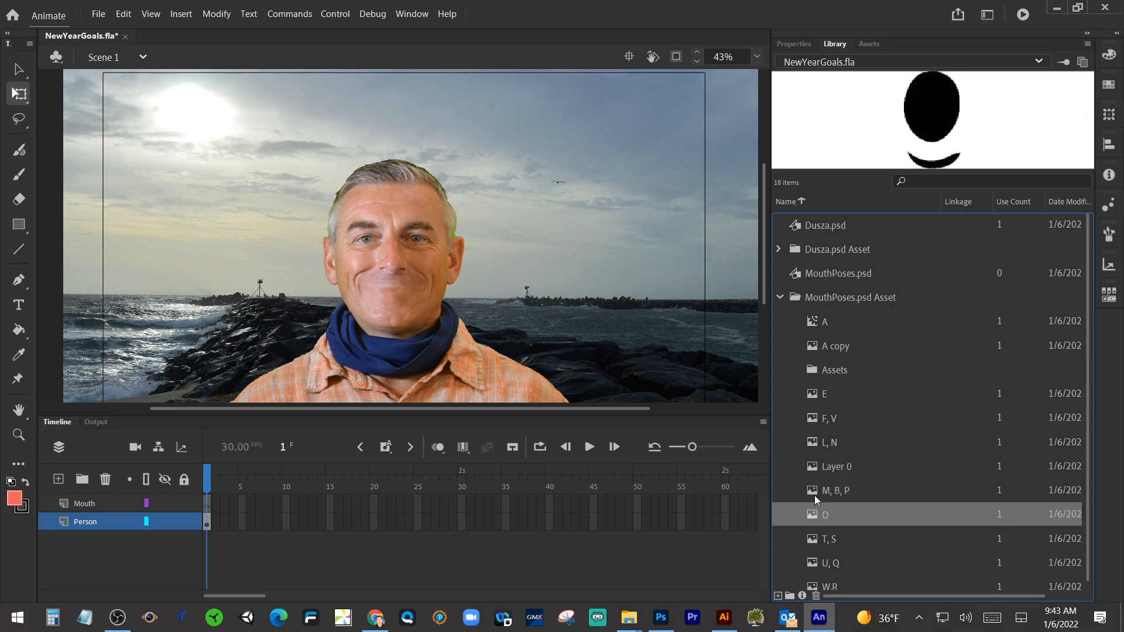
Lock the Person layer and place the M, B, P mouth on the Mouth layer over the man's mouth area.
left_click(814, 493)
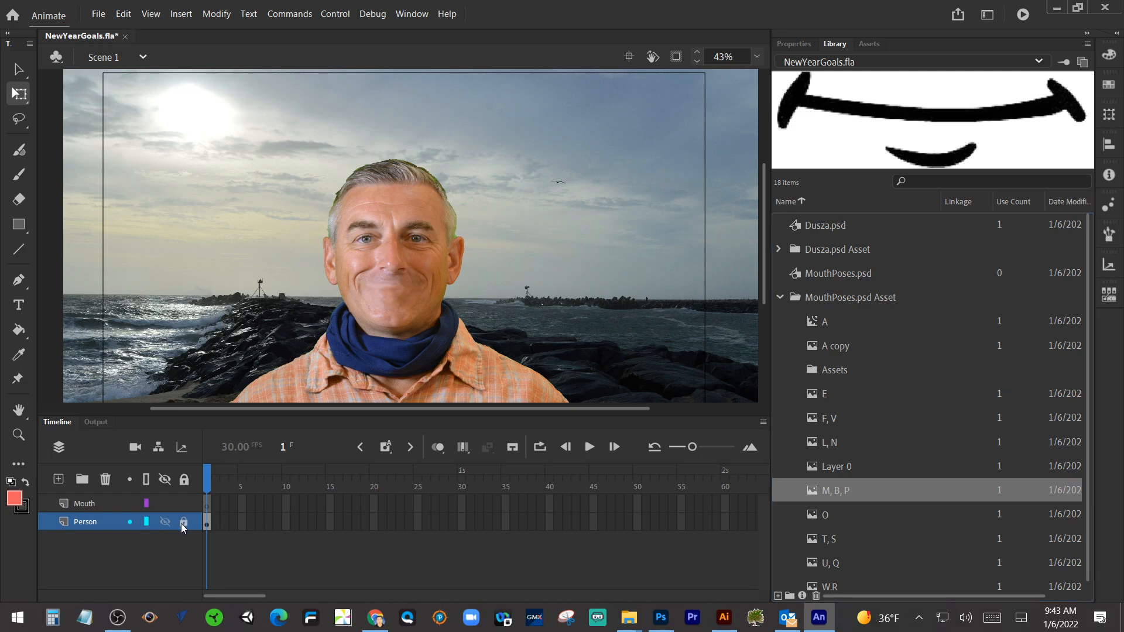
left_click(115, 507)
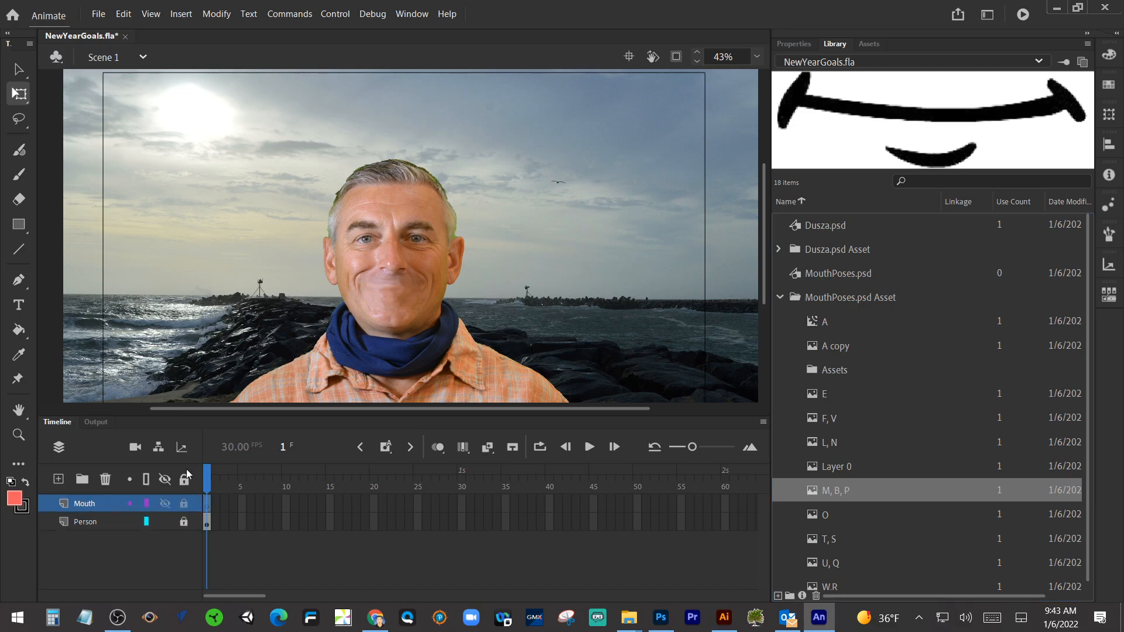
left_click_drag(859, 493, 396, 290)
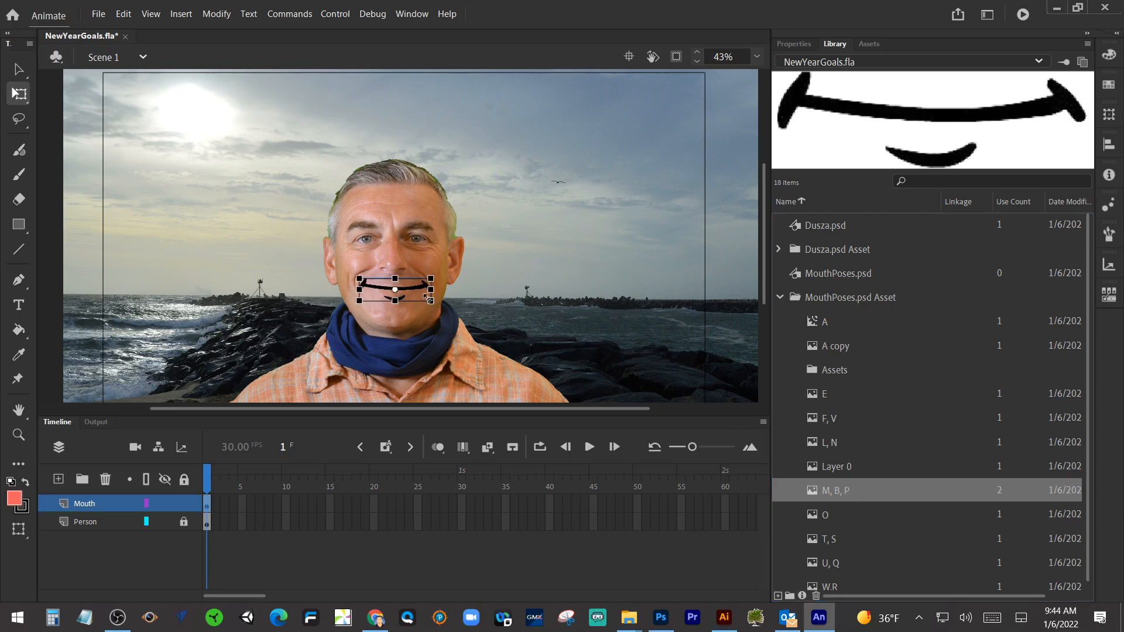
Scale the M, B, P mouth down to a narrower width and nudge it slightly downward on the man's face.
left_click(452, 323)
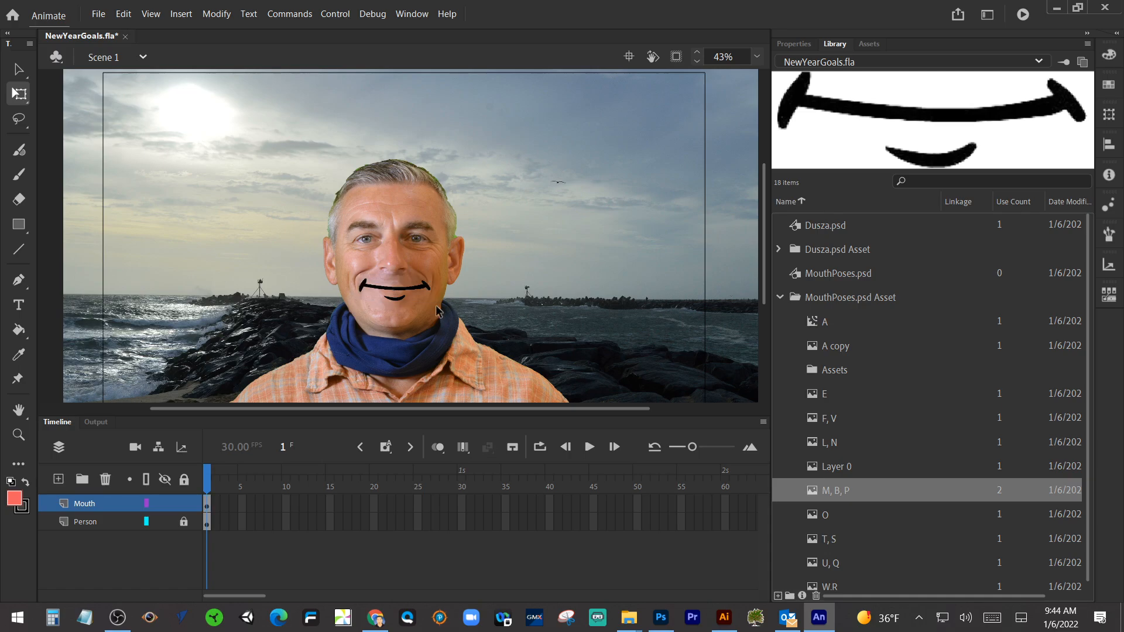
left_click(418, 301)
left_click_drag(431, 300, 422, 298)
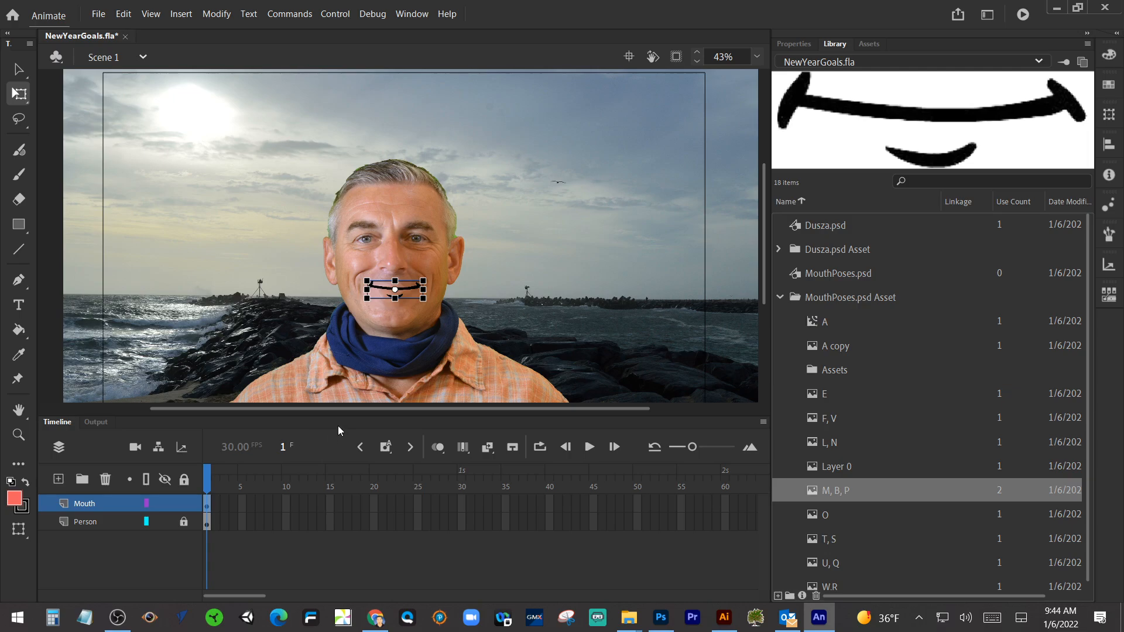
key("Down")
key("Down")
key("Down")
key("Down")
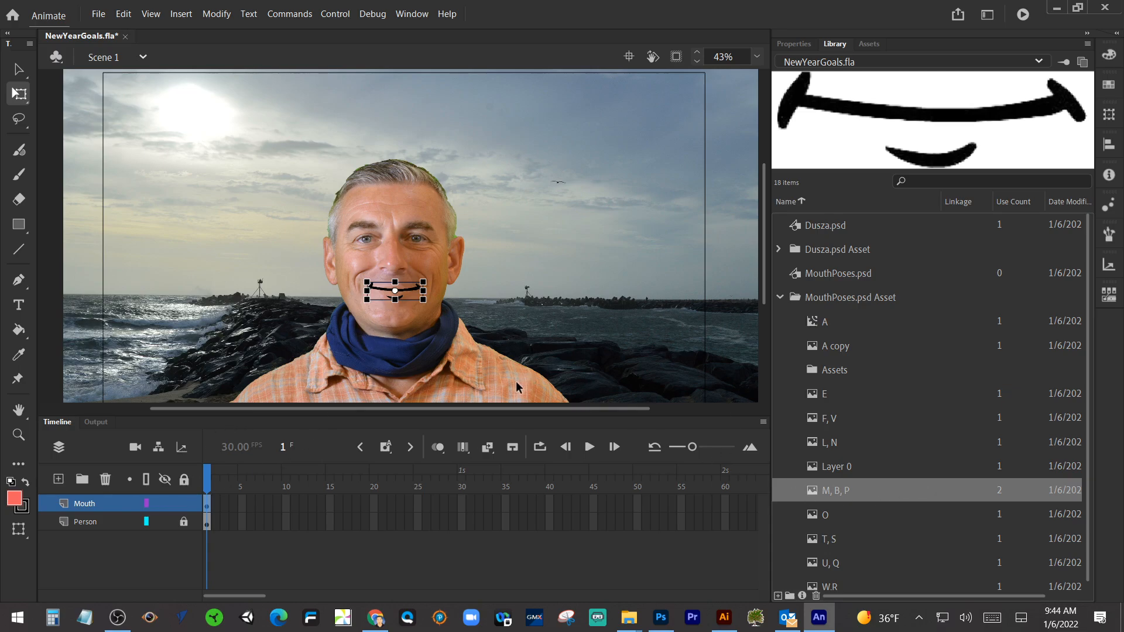
Convert the placed mouth to a Graphic symbol named Mouths and collapse the MouthPoses.psd Asset folder in the library.
left_click_drag(524, 417, 517, 464)
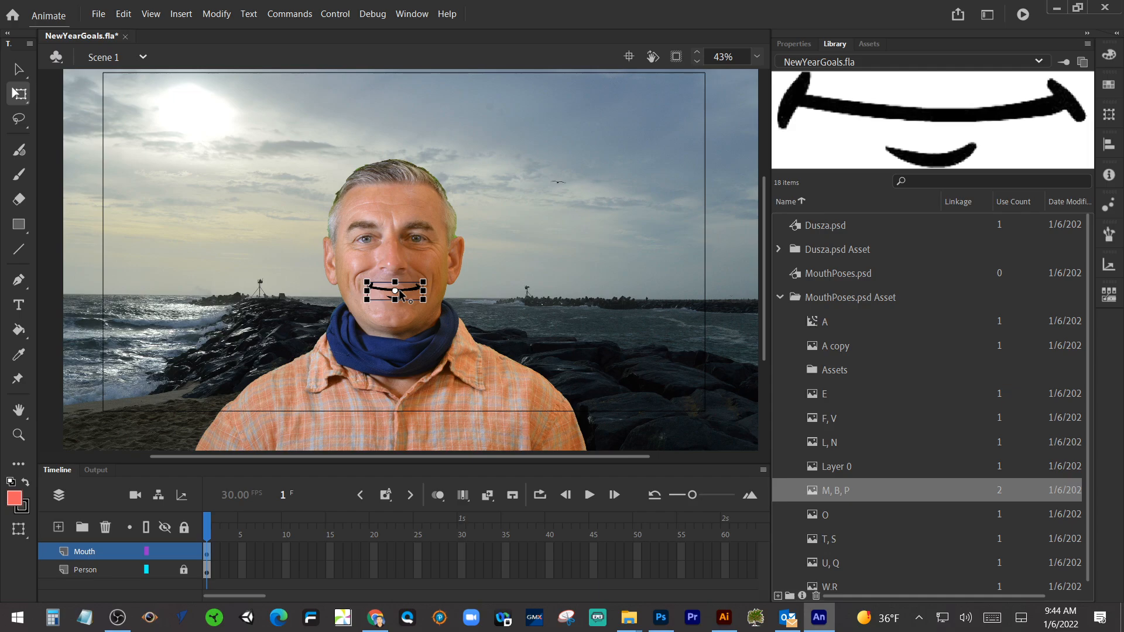
left_click(222, 18)
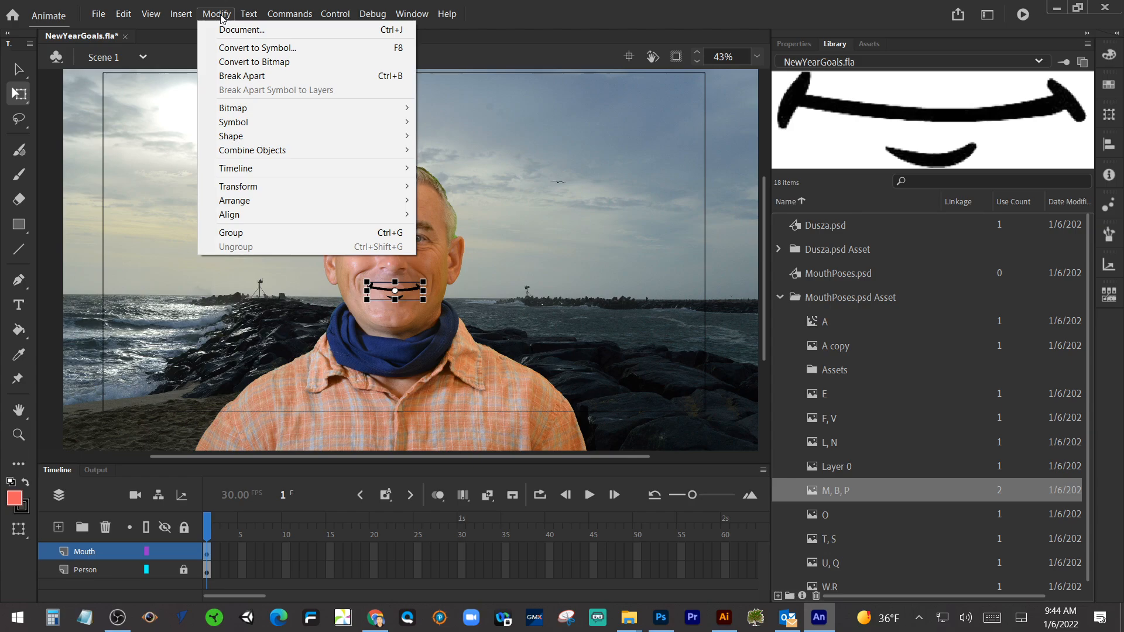
left_click(217, 47)
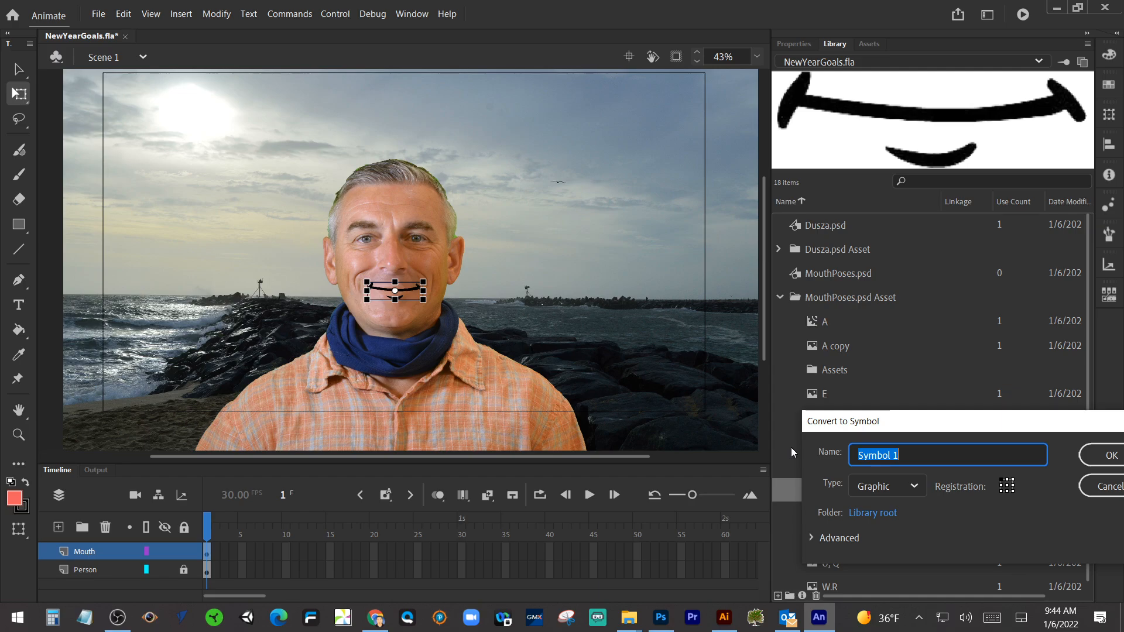
type("Mouths")
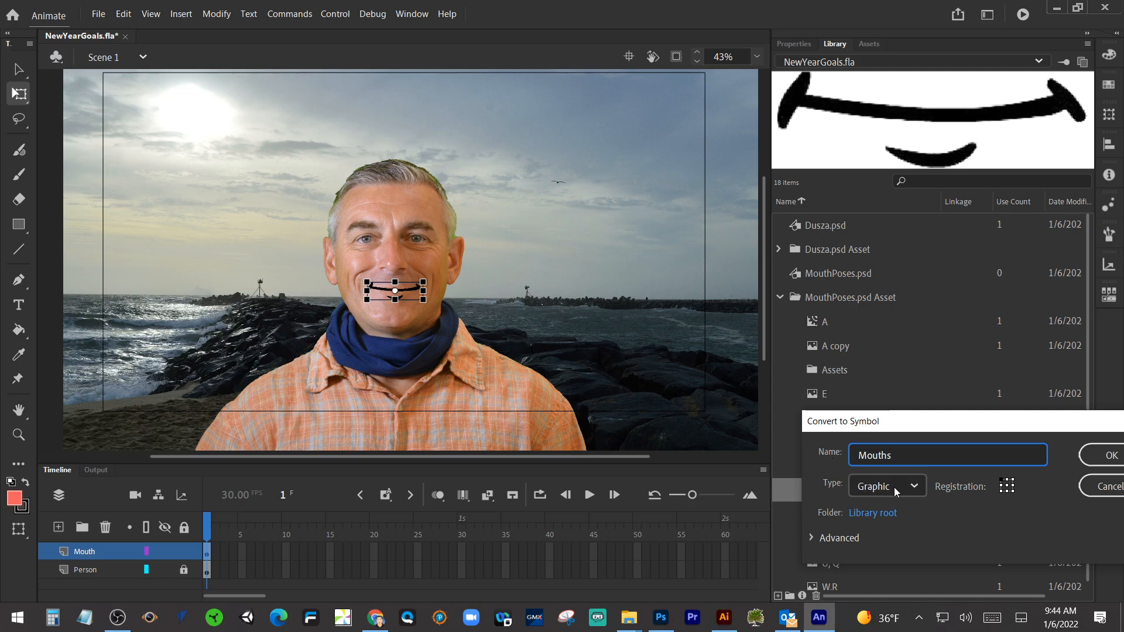
left_click_drag(903, 431, 776, 361)
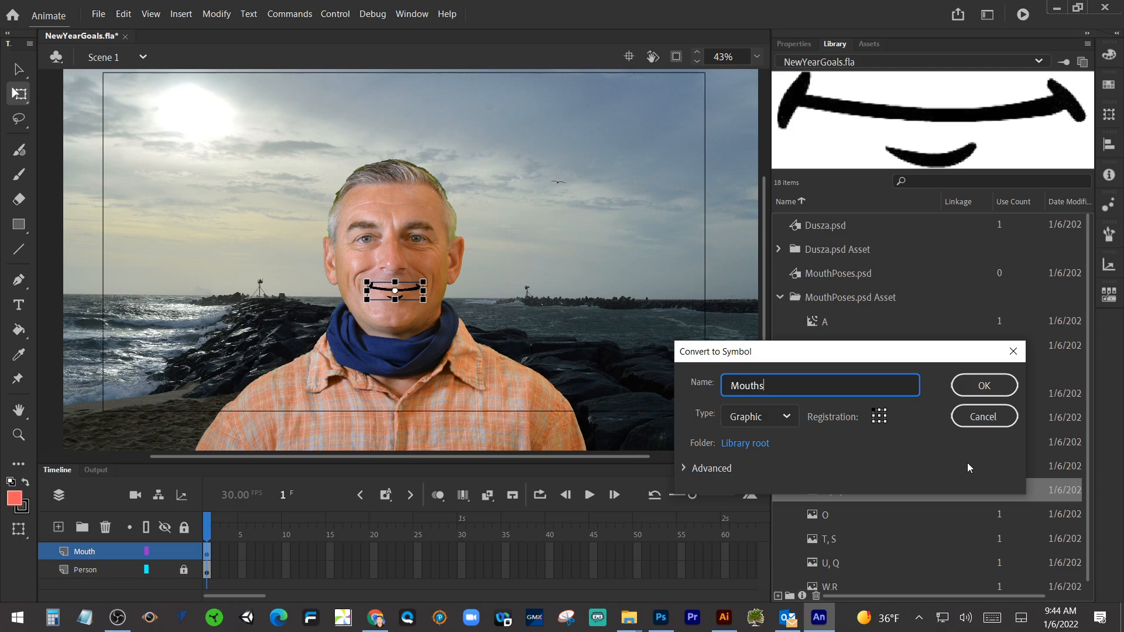
left_click_drag(935, 358, 877, 358)
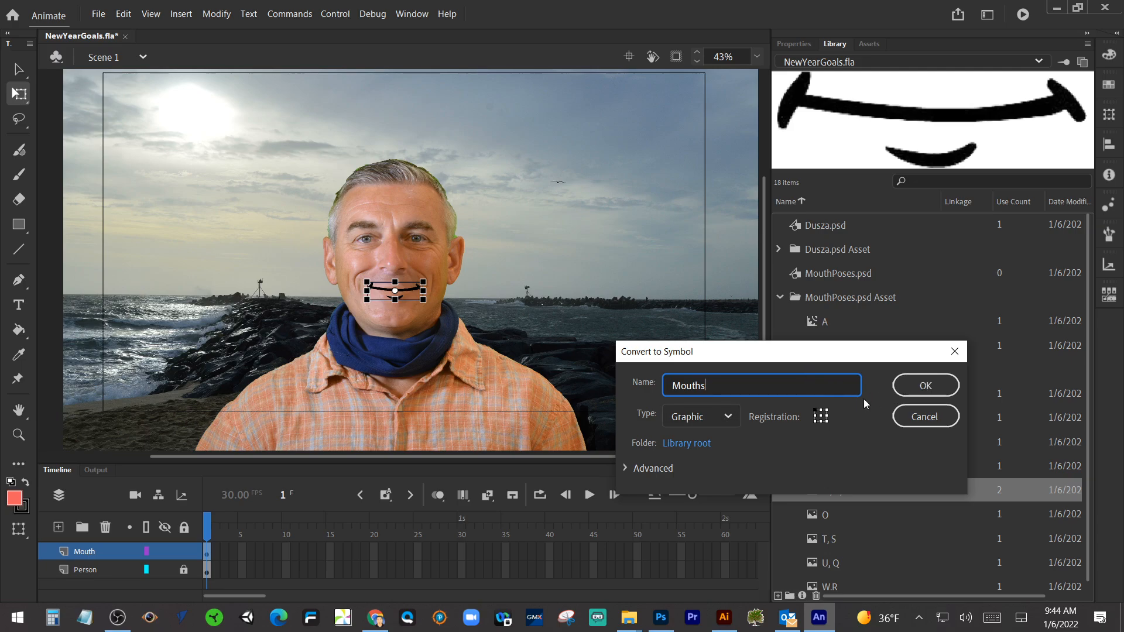
left_click(911, 384)
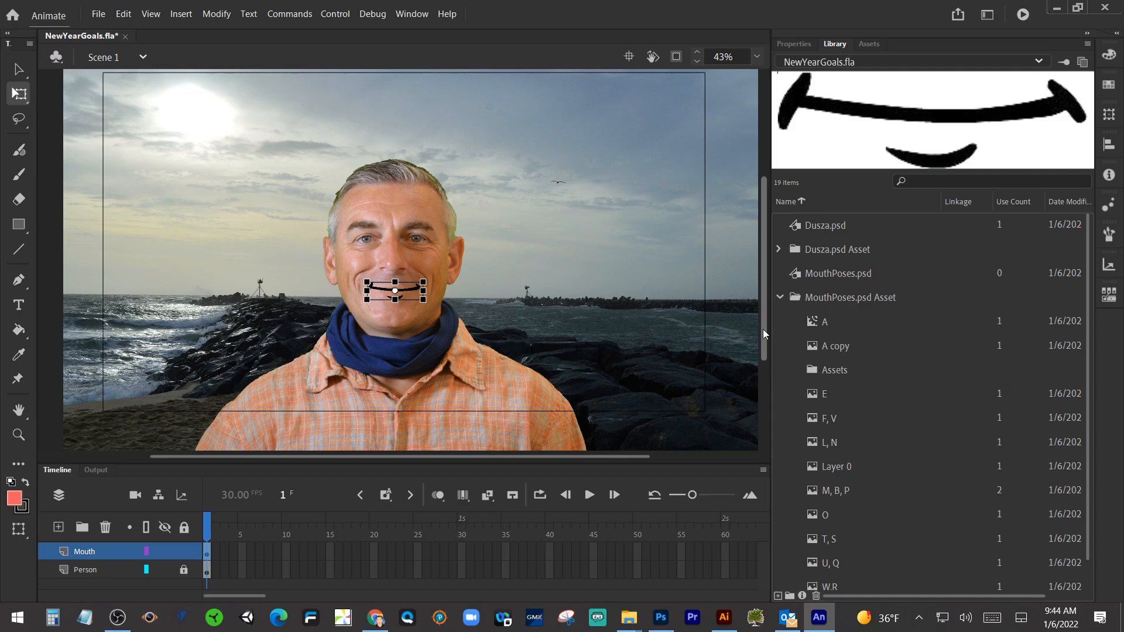
left_click(781, 297)
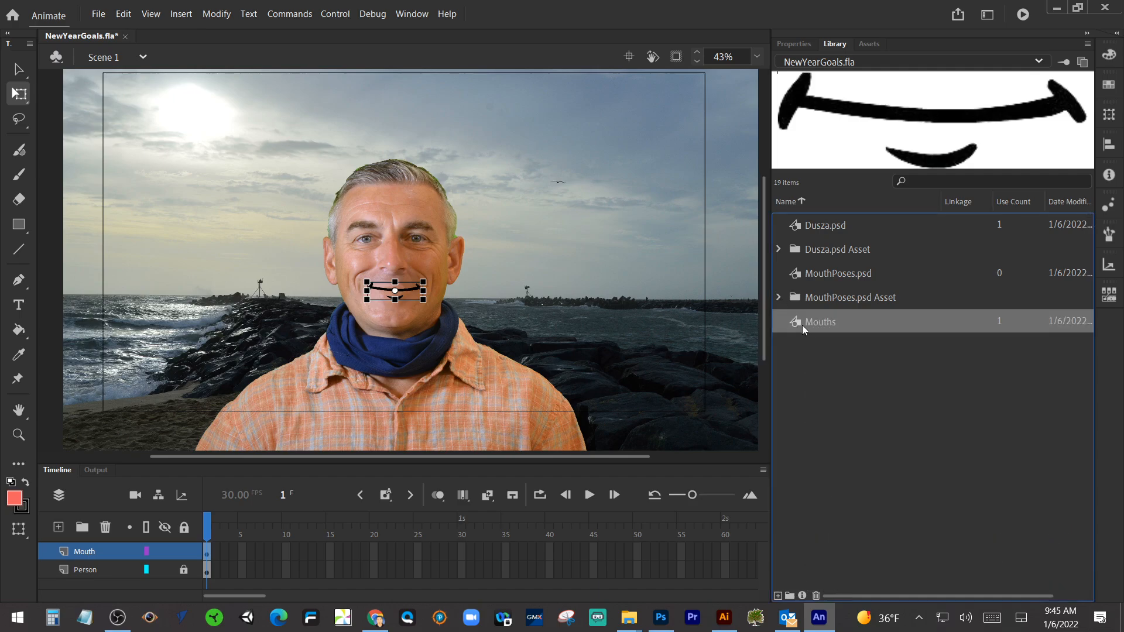
Switch between the Mouths symbol and Scene 1 to compare the symbol's own timeline with the main one.
double_click(403, 289)
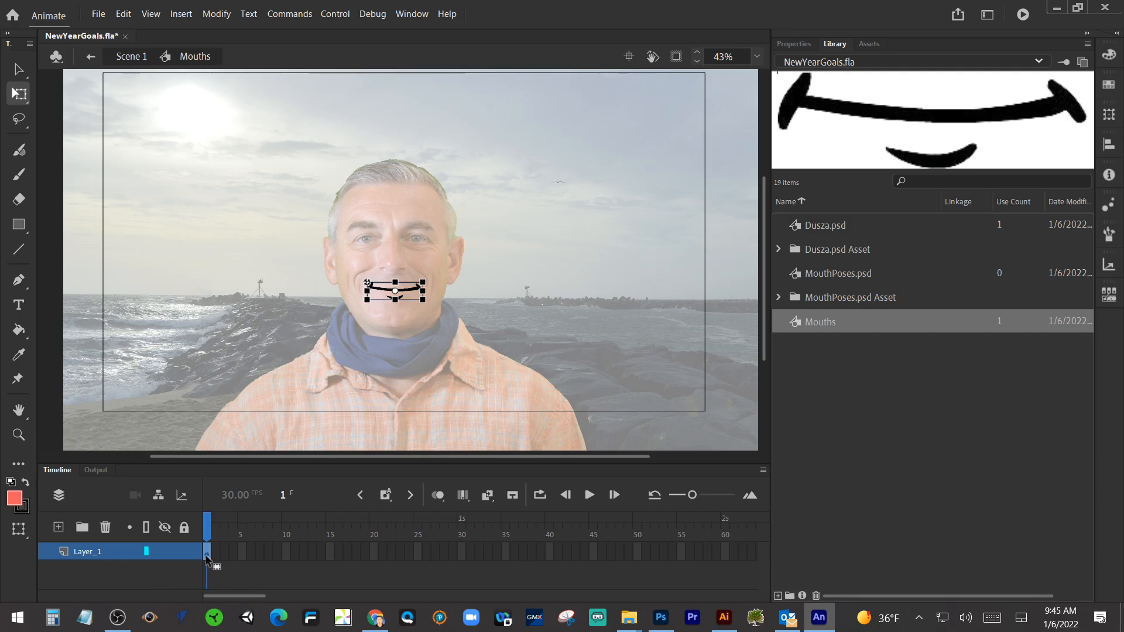
left_click(90, 57)
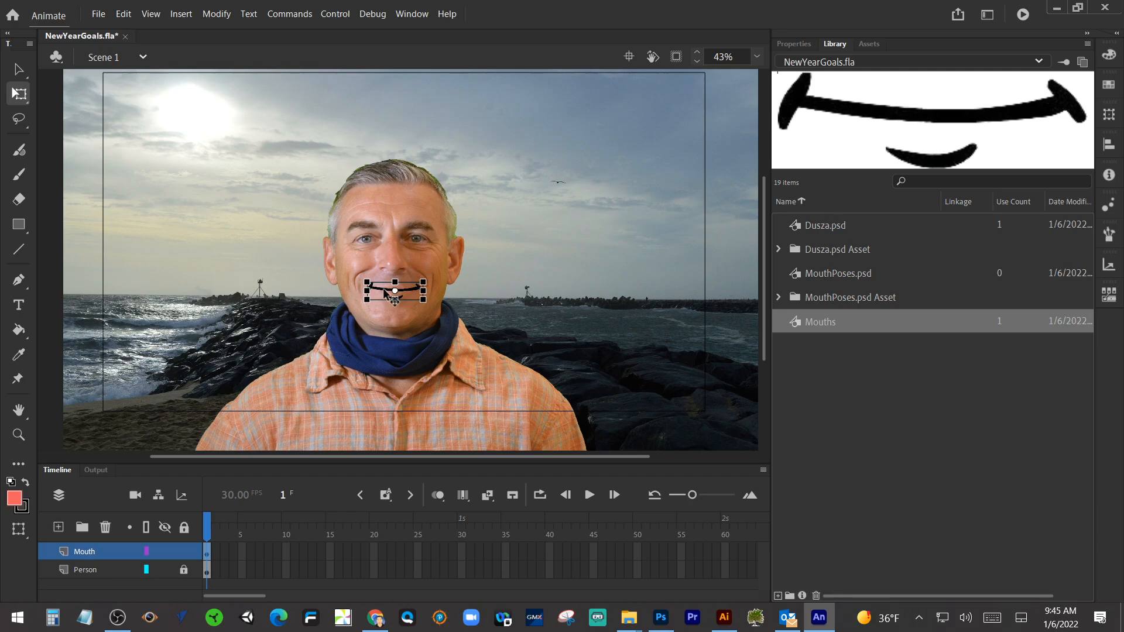
double_click(383, 288)
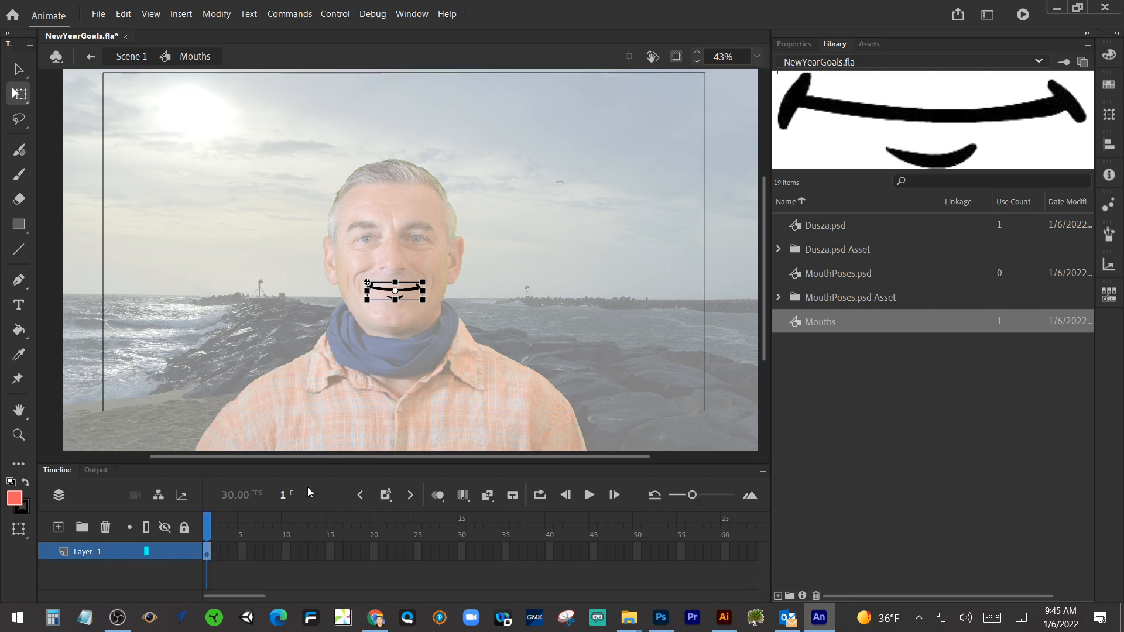
left_click(91, 57)
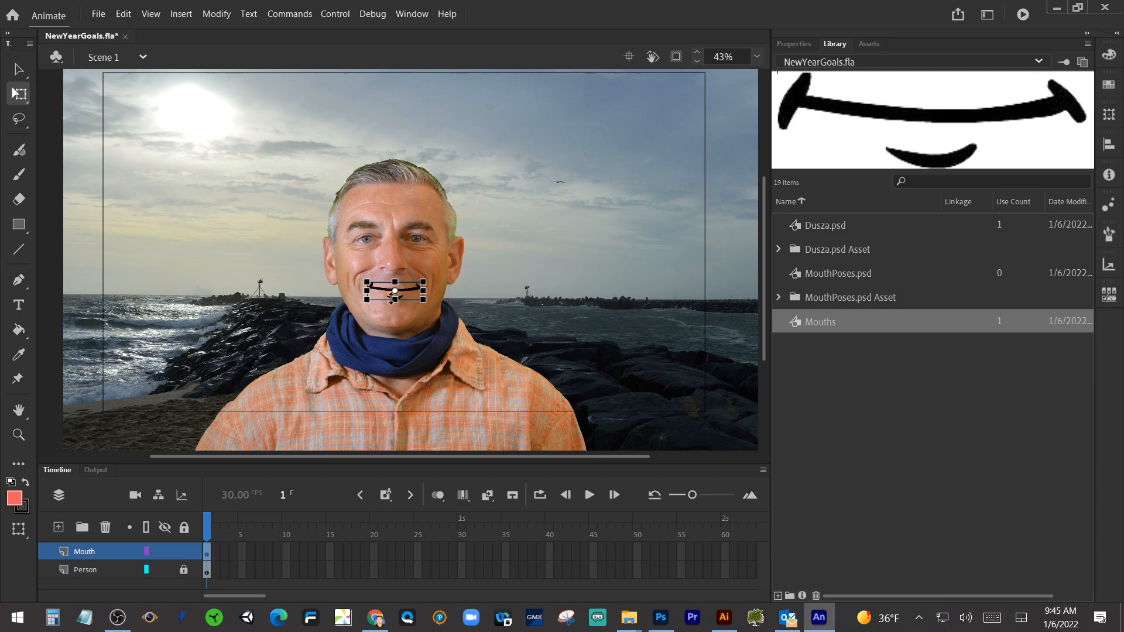
double_click(387, 287)
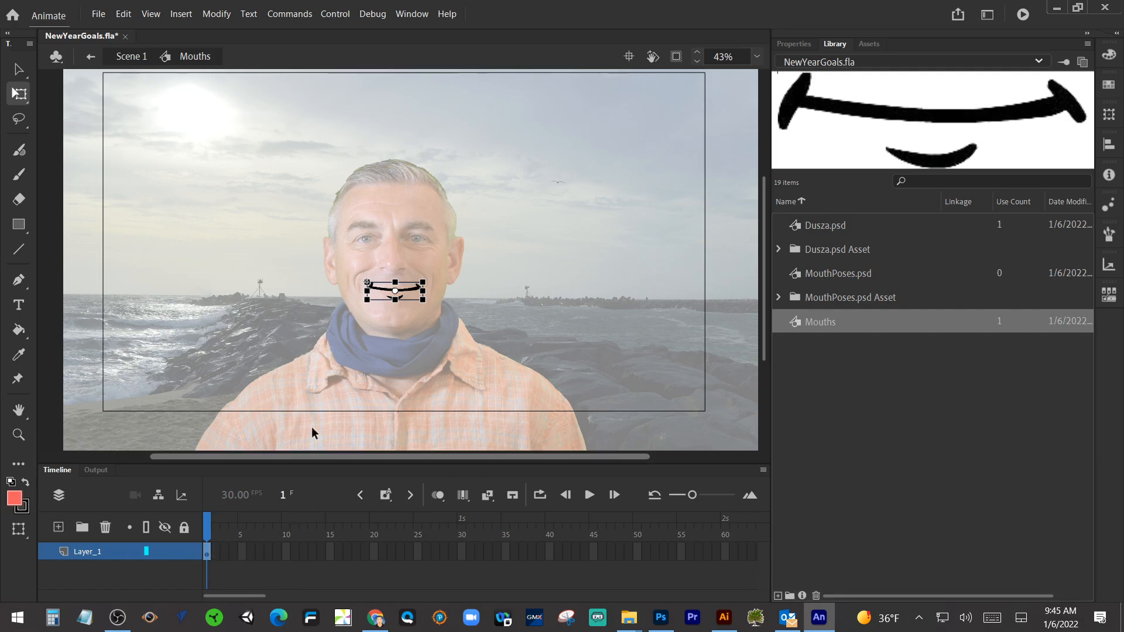
left_click(130, 56)
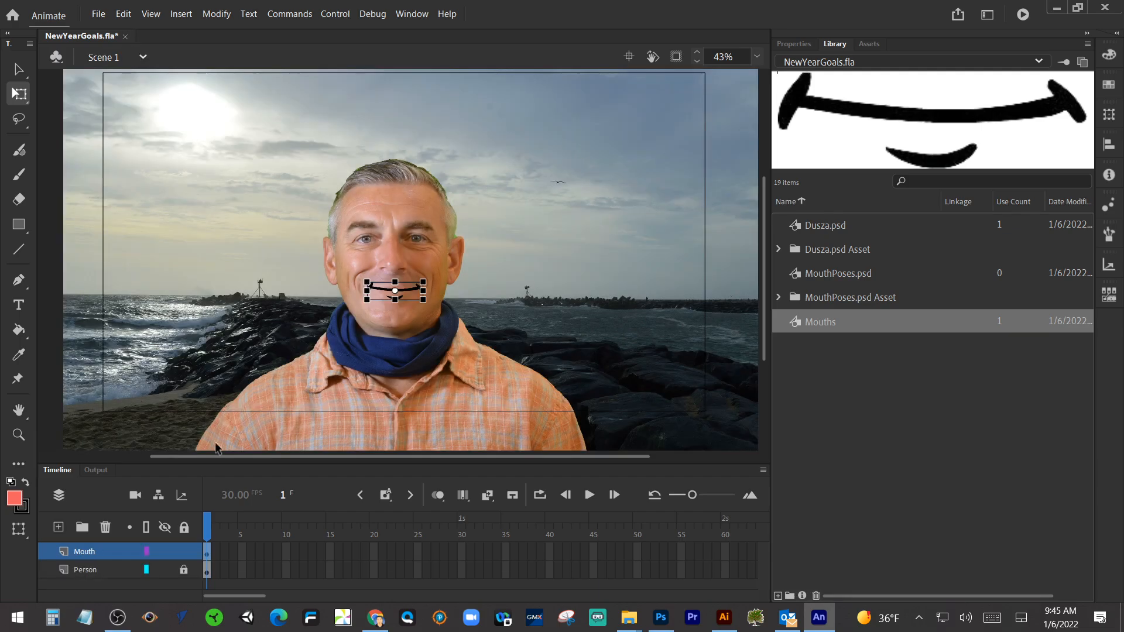
Open the Mouths symbol for editing in place and insert a blank keyframe at frame 2 of Layer_1.
double_click(384, 294)
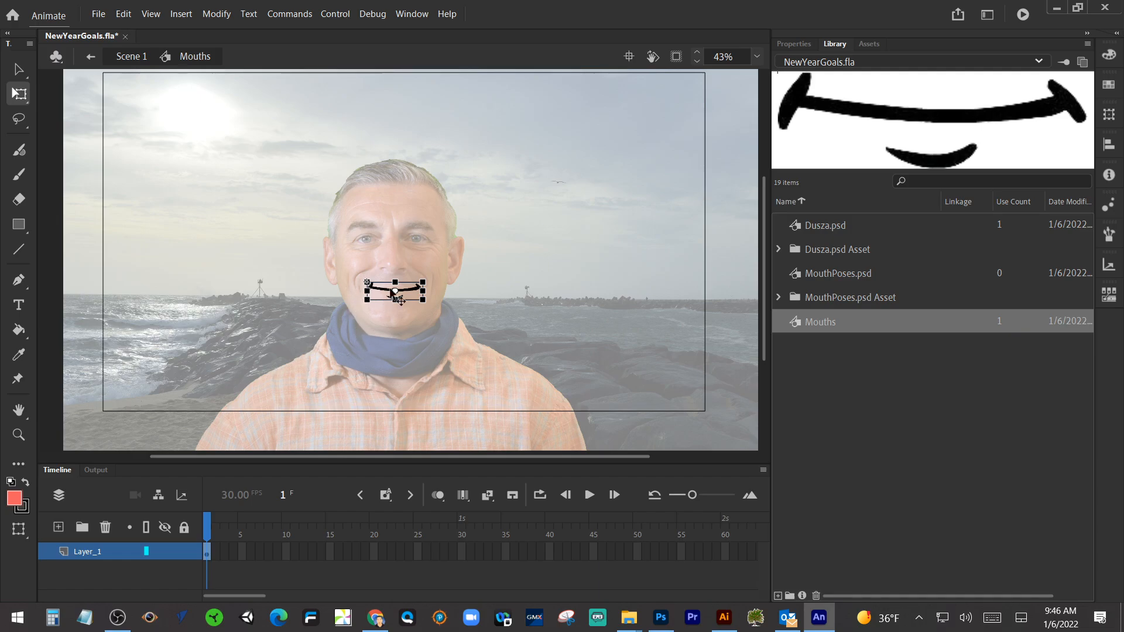
left_click(216, 555)
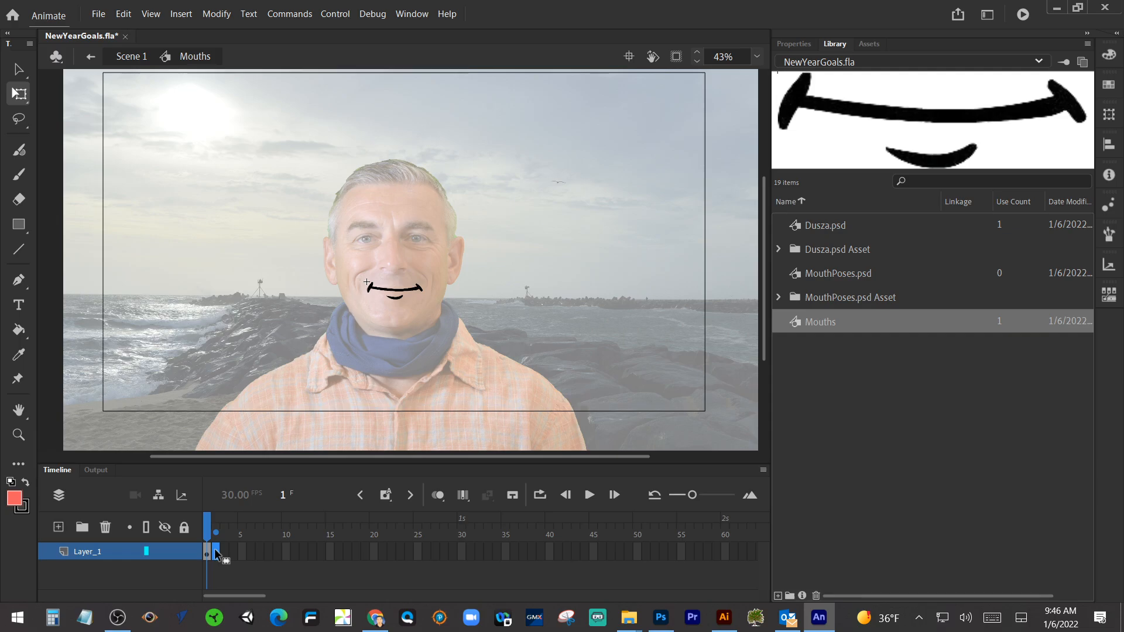
right_click(216, 554)
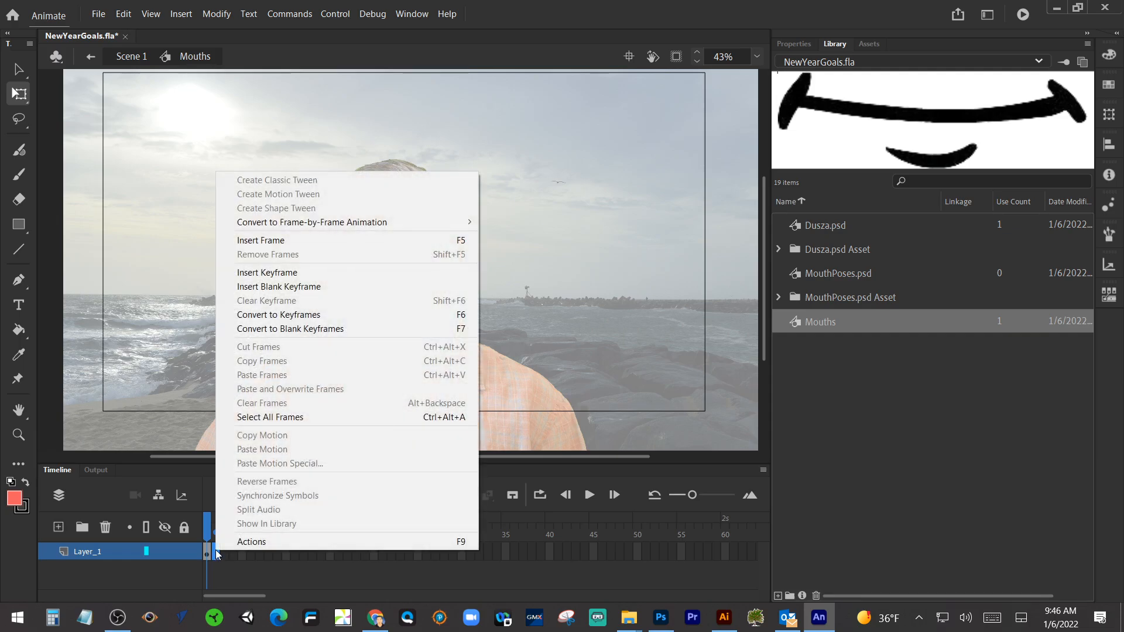
left_click(279, 286)
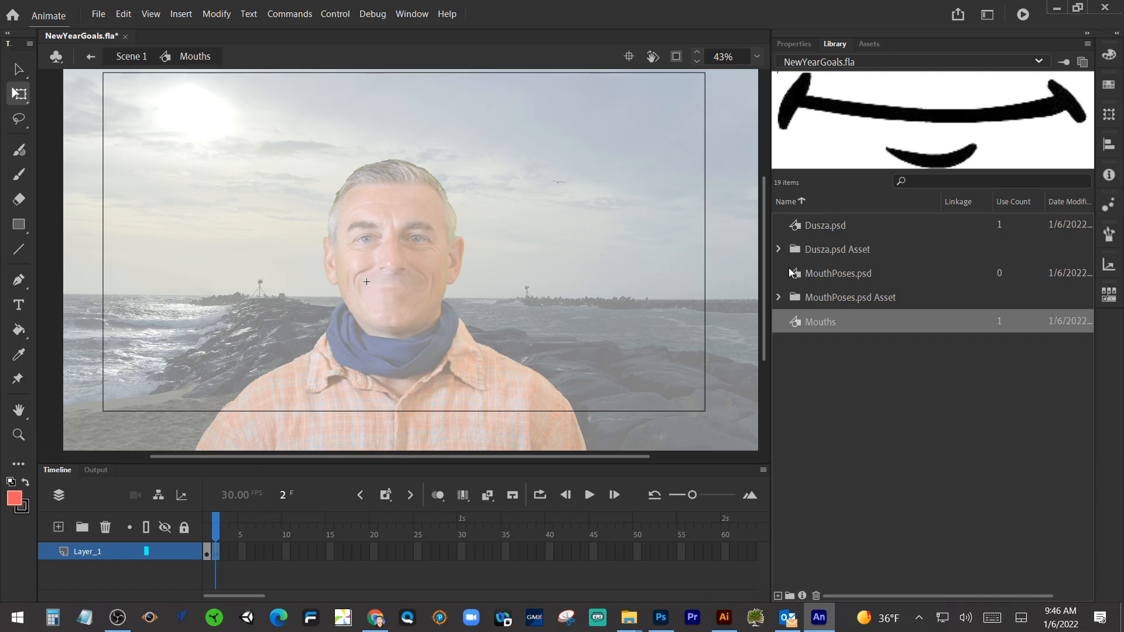
Place the A copy mouth from the MouthPoses.psd Asset folder on frame 2 over the man's mouth area.
left_click(779, 301)
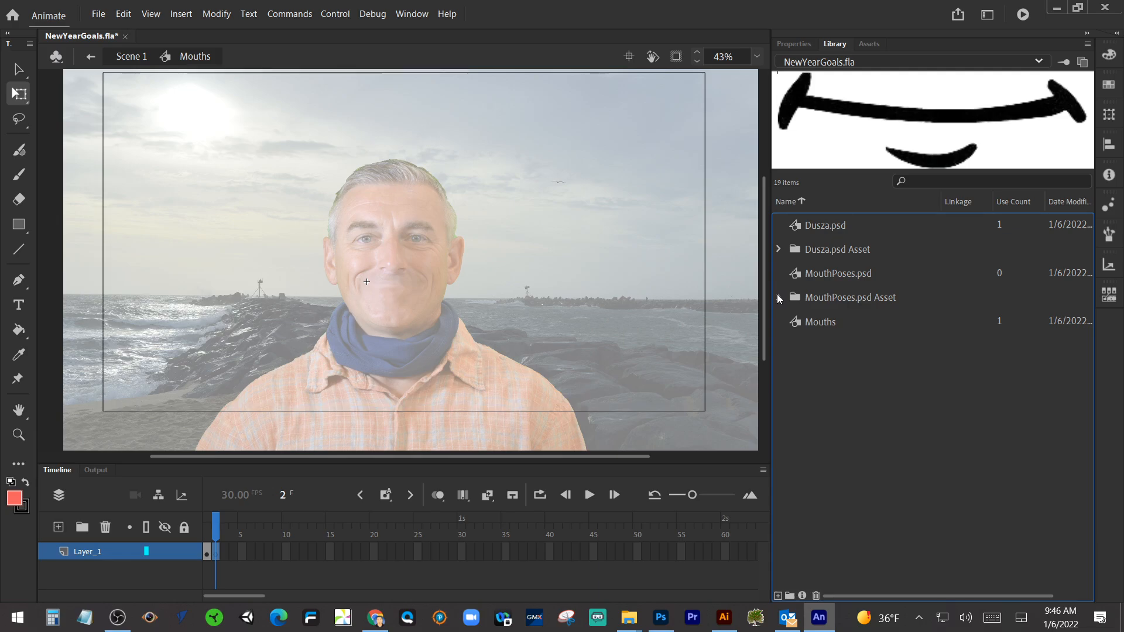
left_click(778, 295)
left_click(814, 325)
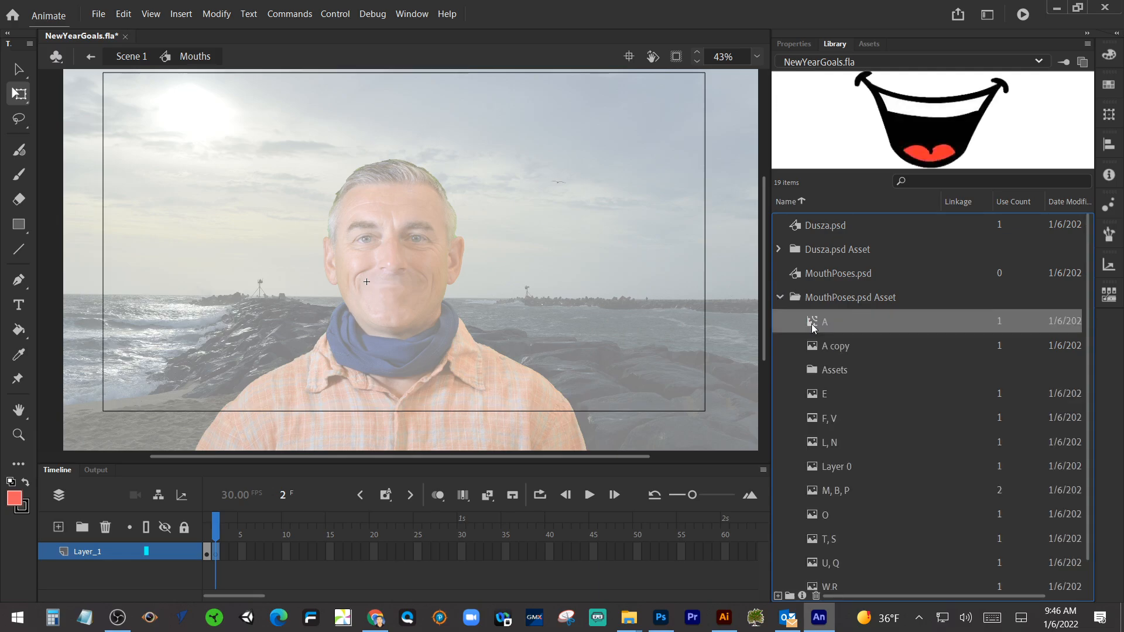
left_click(817, 350)
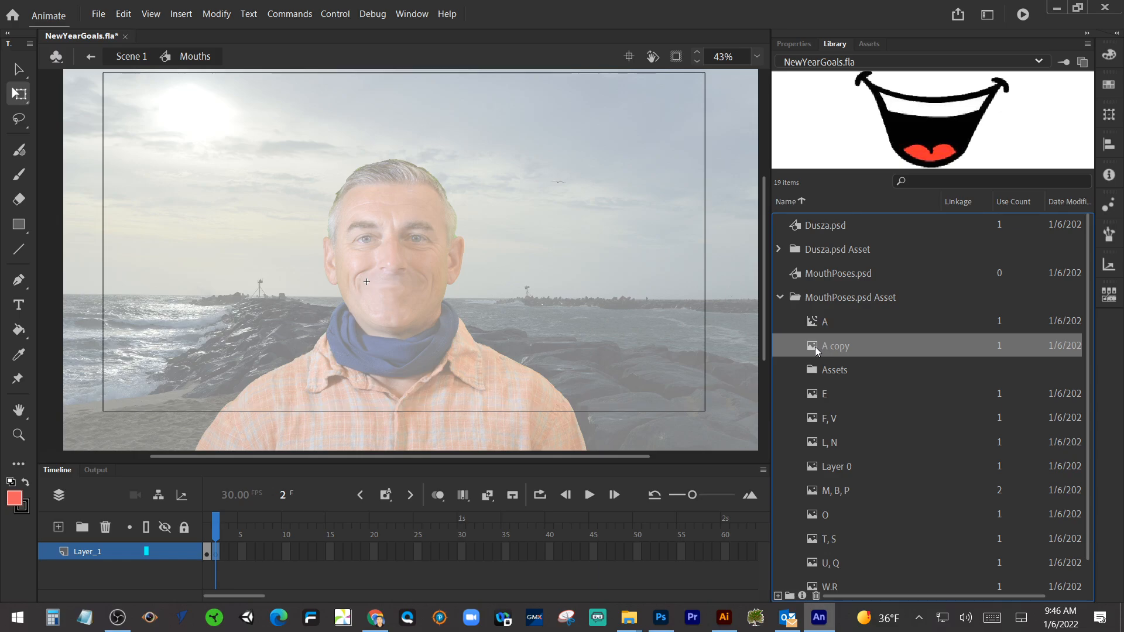
left_click_drag(817, 350, 416, 296)
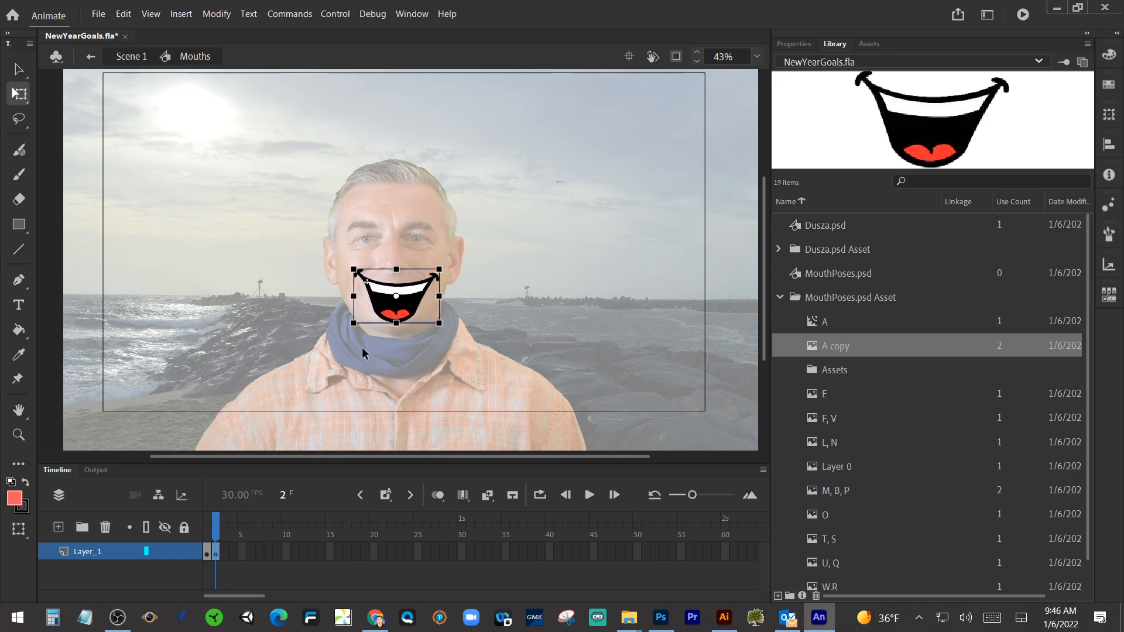
Turn on onion skinning and scale the A copy mouth down to about the width of the frame 1 mouth.
left_click(437, 497)
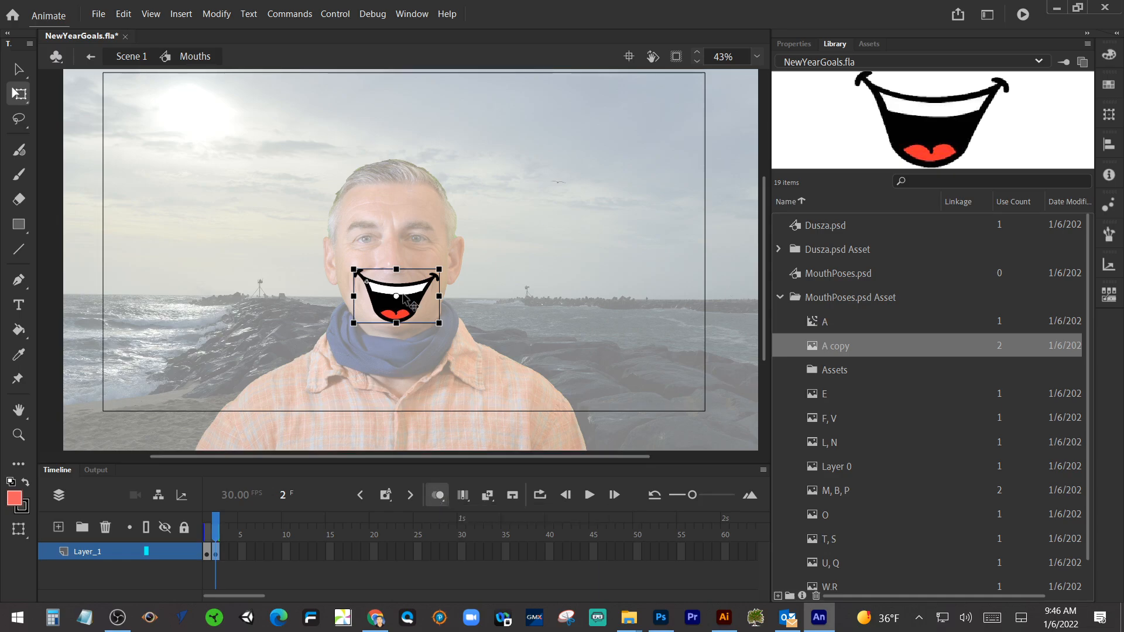
left_click_drag(423, 299, 430, 322)
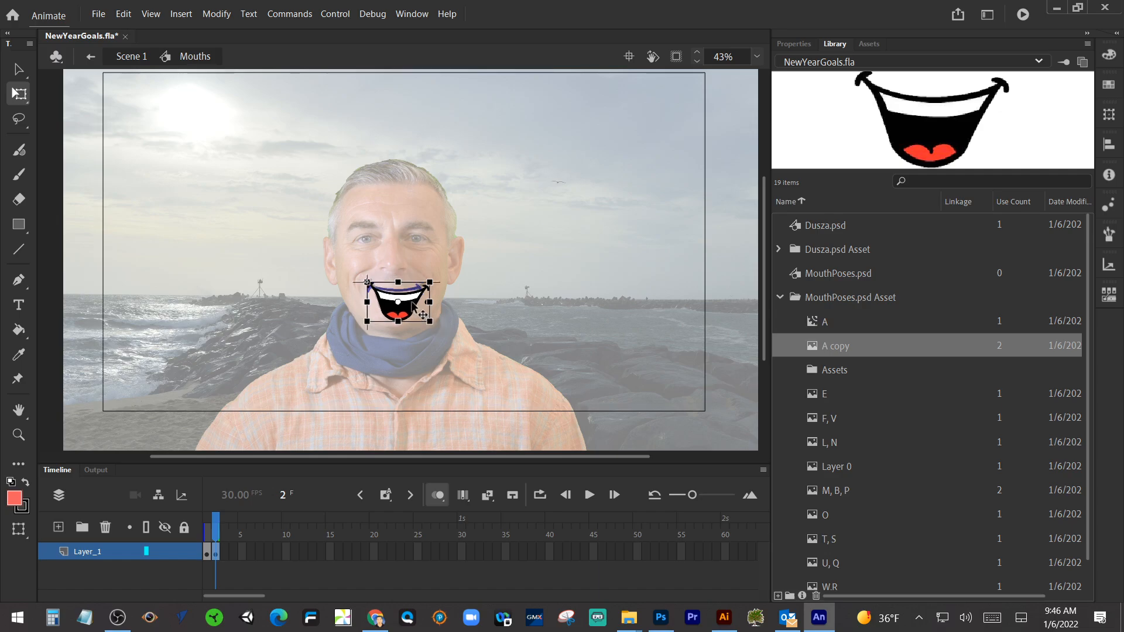
left_click_drag(409, 301, 428, 323)
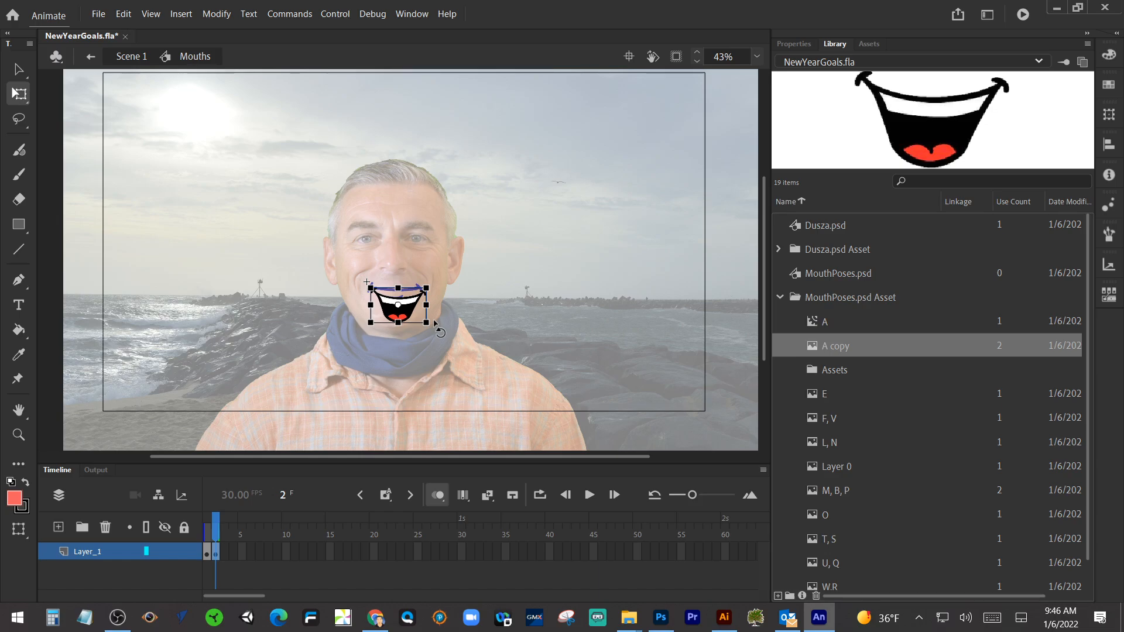
Nudge the A copy mouth up and to the left to align it with the onion-skinned mouth from frame 1.
key("Up")
key("Up")
key("Up")
key("Up")
key("Up")
key("Up")
key("Up")
key("Up")
key("Up")
key("Up")
key("Up")
key("Up")
key("Up")
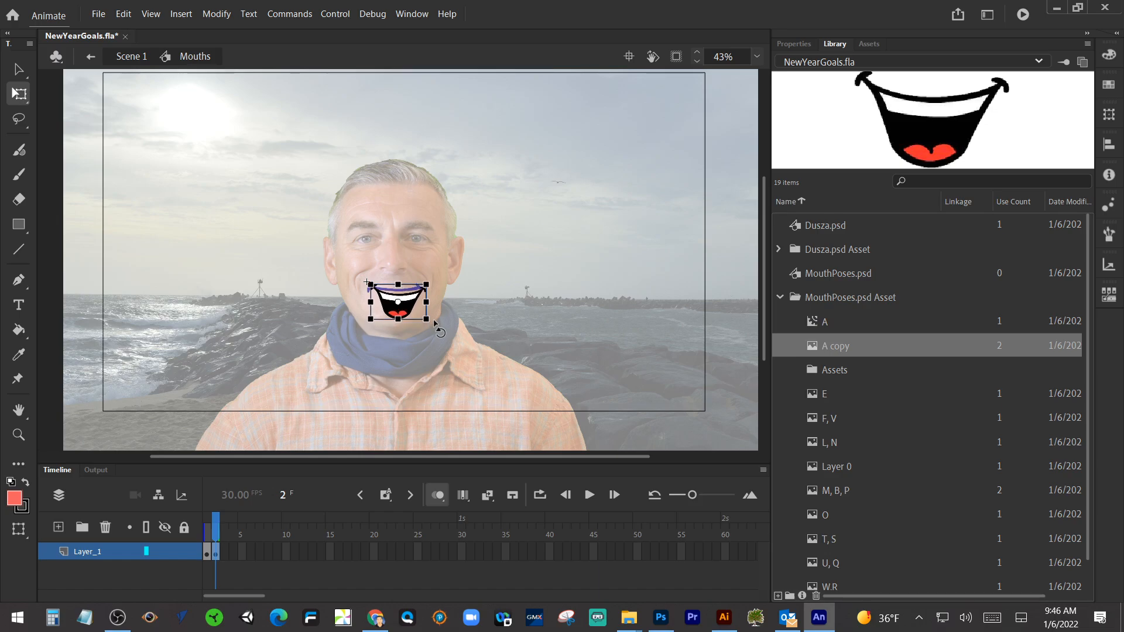
key("Up")
key("Up")
key("Up")
key("Up")
key("Up")
key("Left")
key("Left")
key("Left")
key("Left")
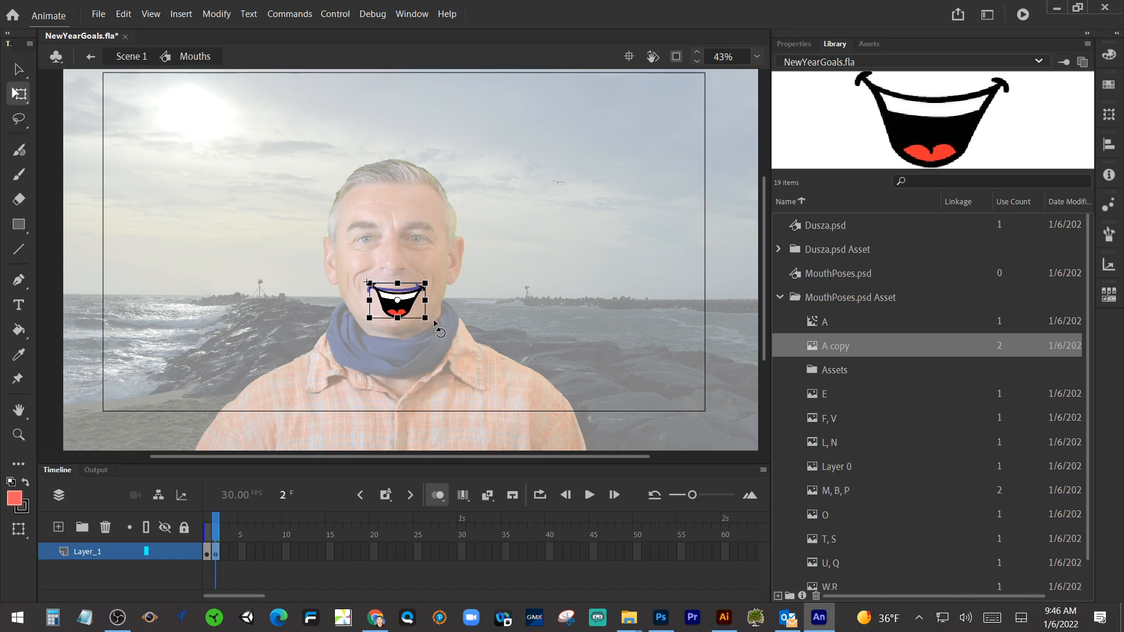
key("Left")
key("Left")
key("Left")
key("Left")
key("Left")
key("Left")
key("Left")
key("Left")
key("Left")
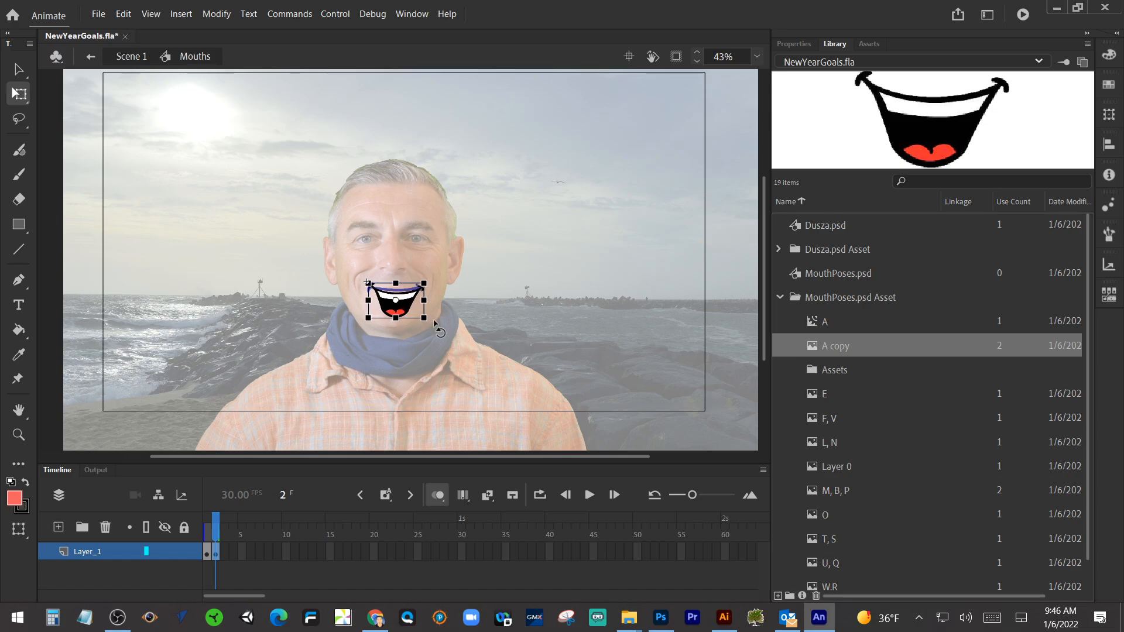
key("Up")
key("Up")
key("Up")
key("Up")
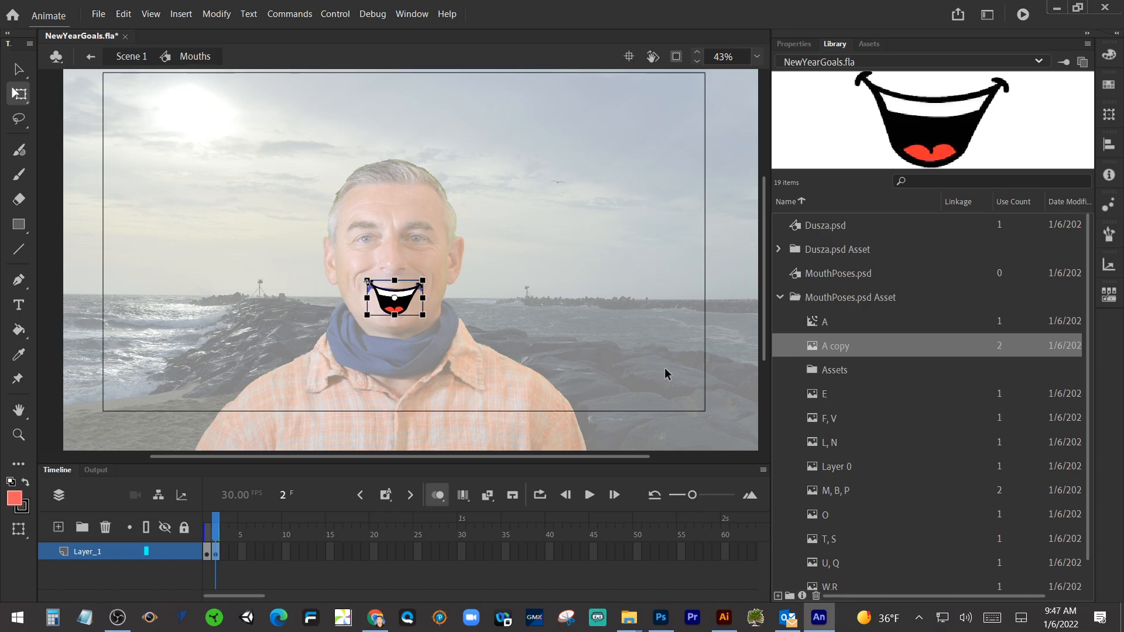
Insert a blank keyframe at frame 3 of Layer_1 inside the Mouths symbol.
left_click(756, 57)
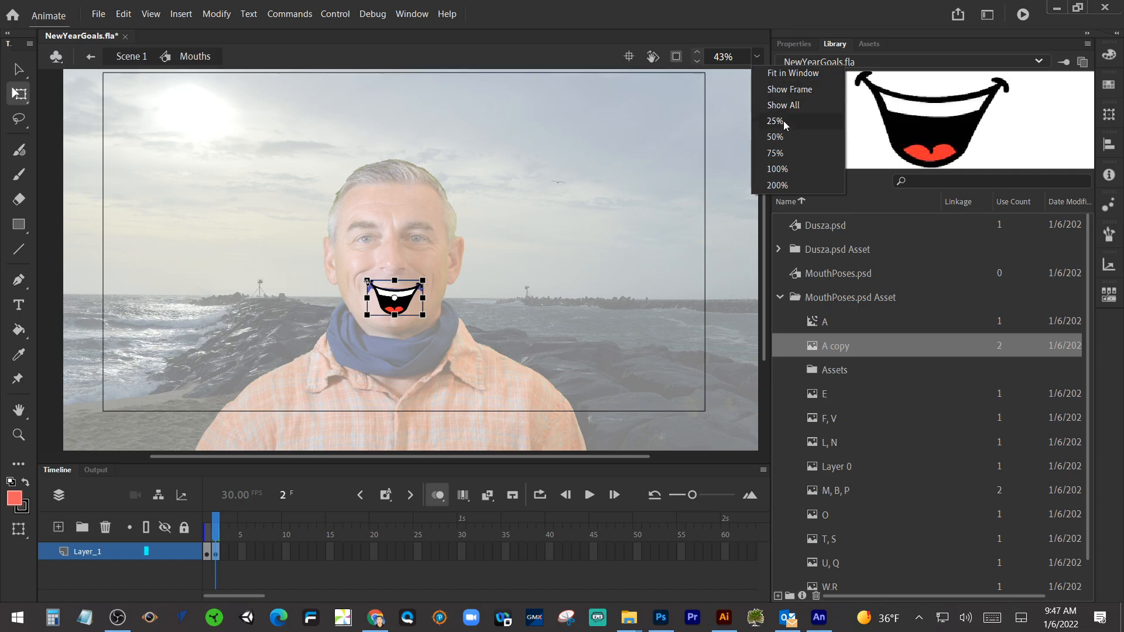
left_click(789, 166)
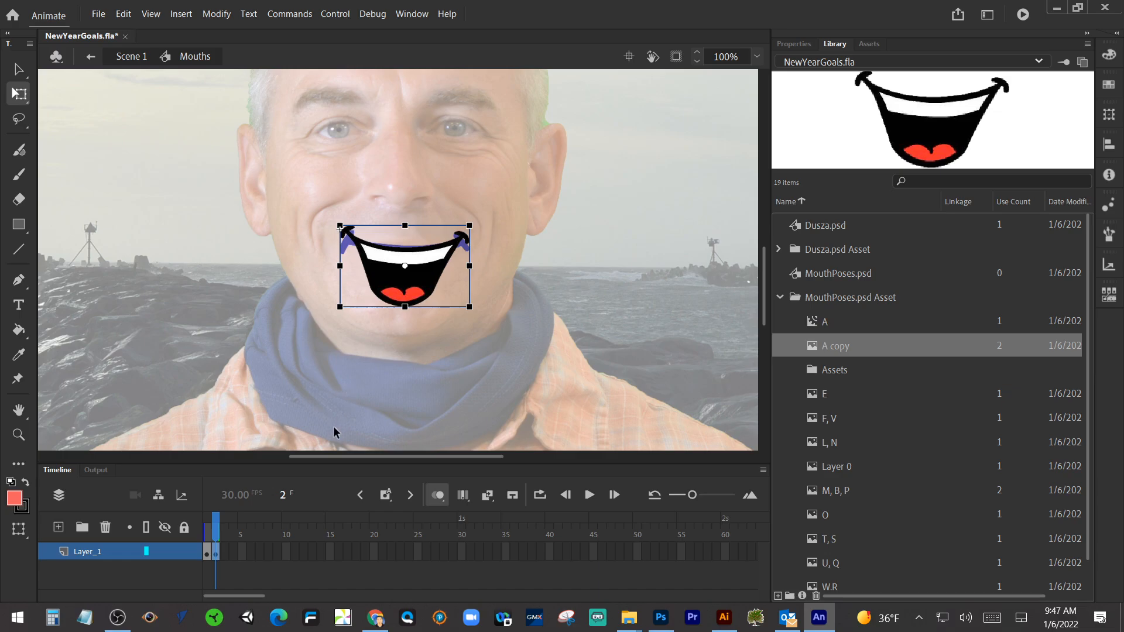
left_click(222, 552)
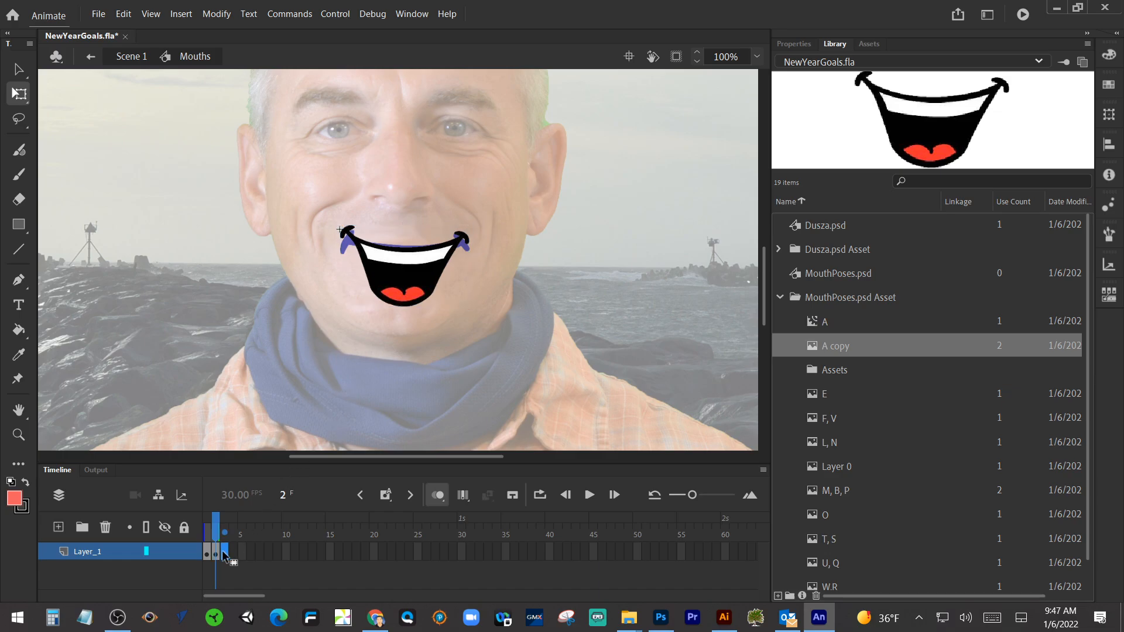
right_click(223, 552)
left_click(293, 288)
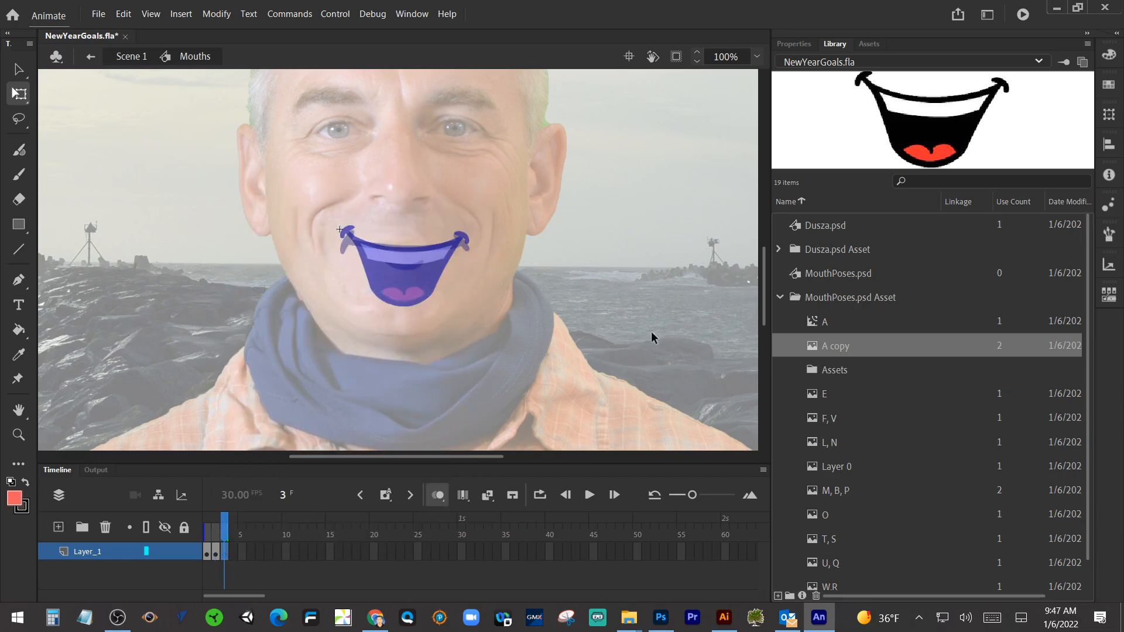
Place the E mouth on frame 3, scaled down and shifted to line up with the onion-skinned mouth from the previous frame.
left_click(816, 398)
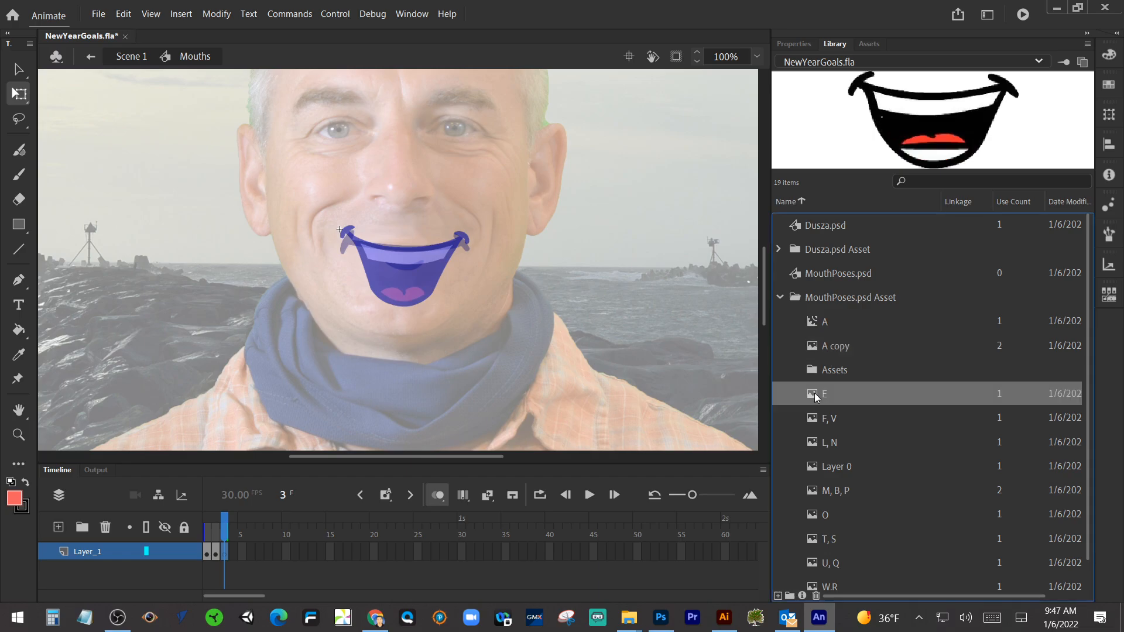
left_click_drag(817, 397, 392, 280)
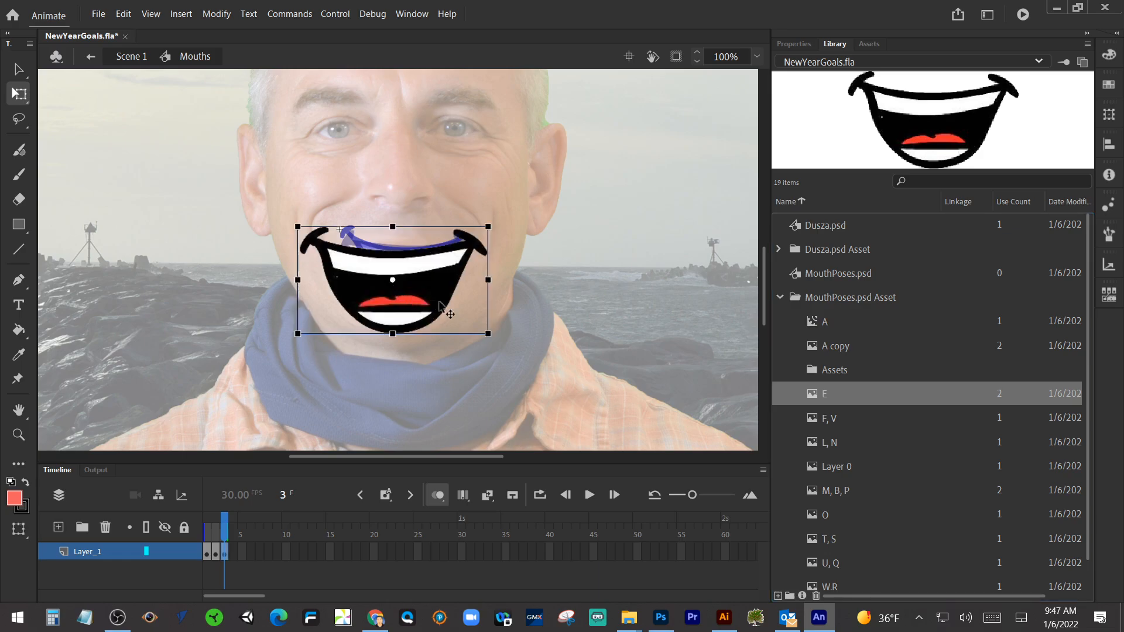
left_click_drag(490, 333, 477, 322)
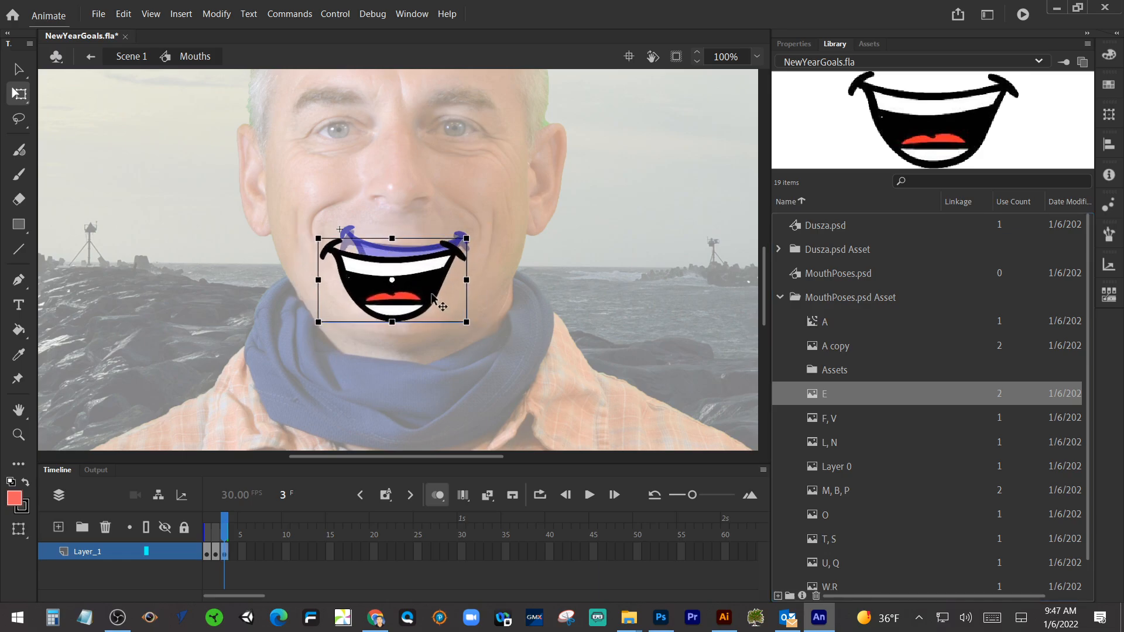
left_click_drag(429, 290, 443, 277)
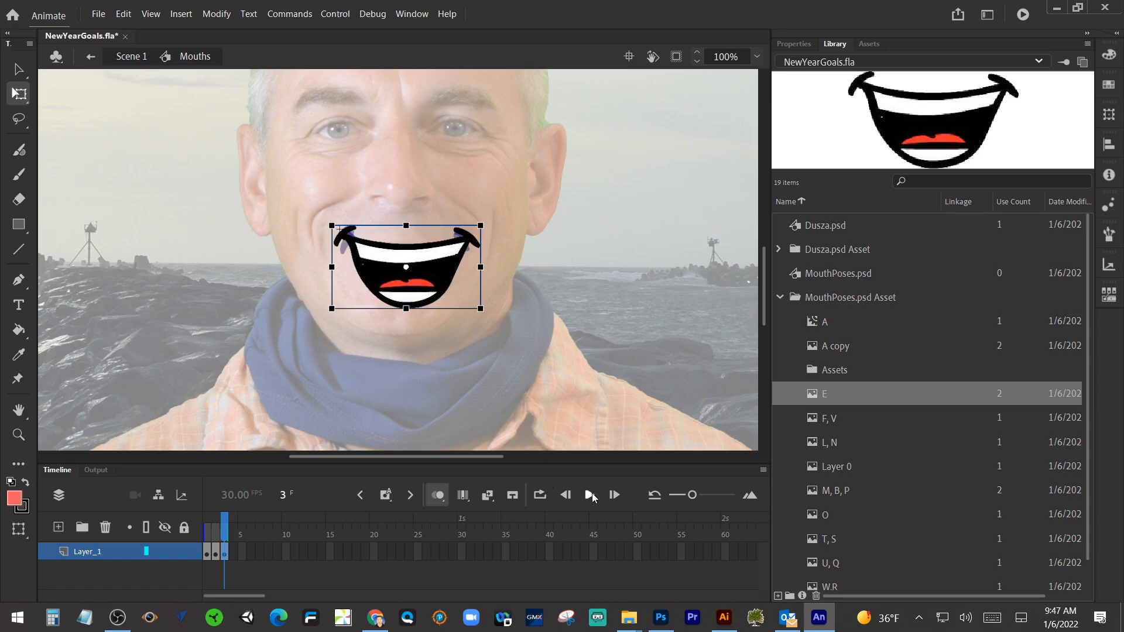
Return to Scene 1 and extend the Mouth layer to frame 30 by inserting a frame.
left_click(91, 57)
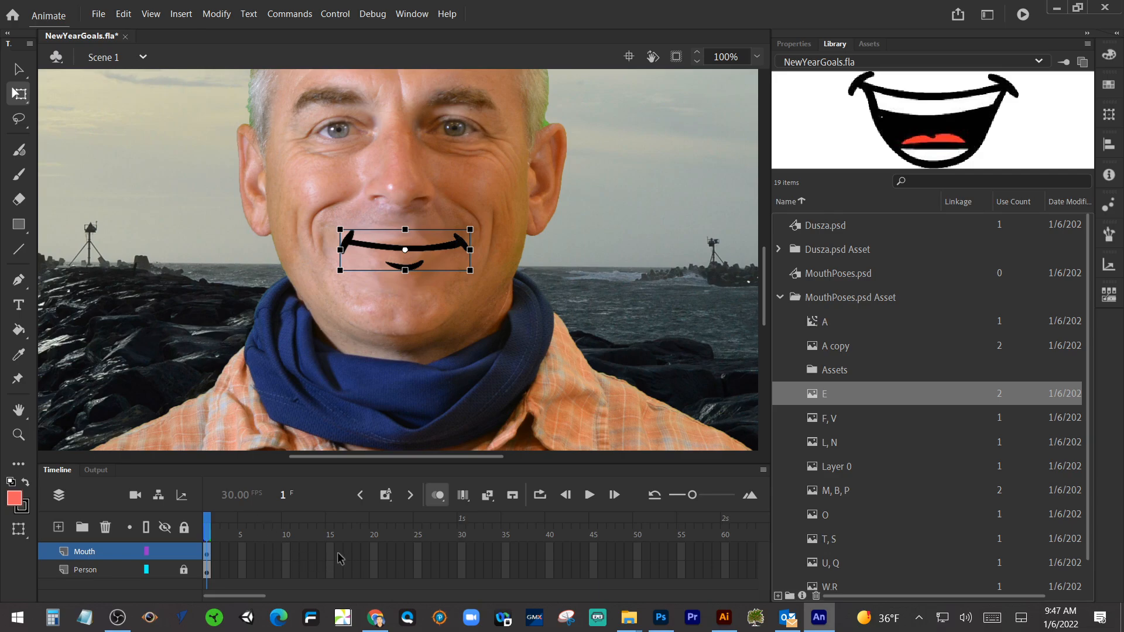
left_click(462, 551)
right_click(464, 552)
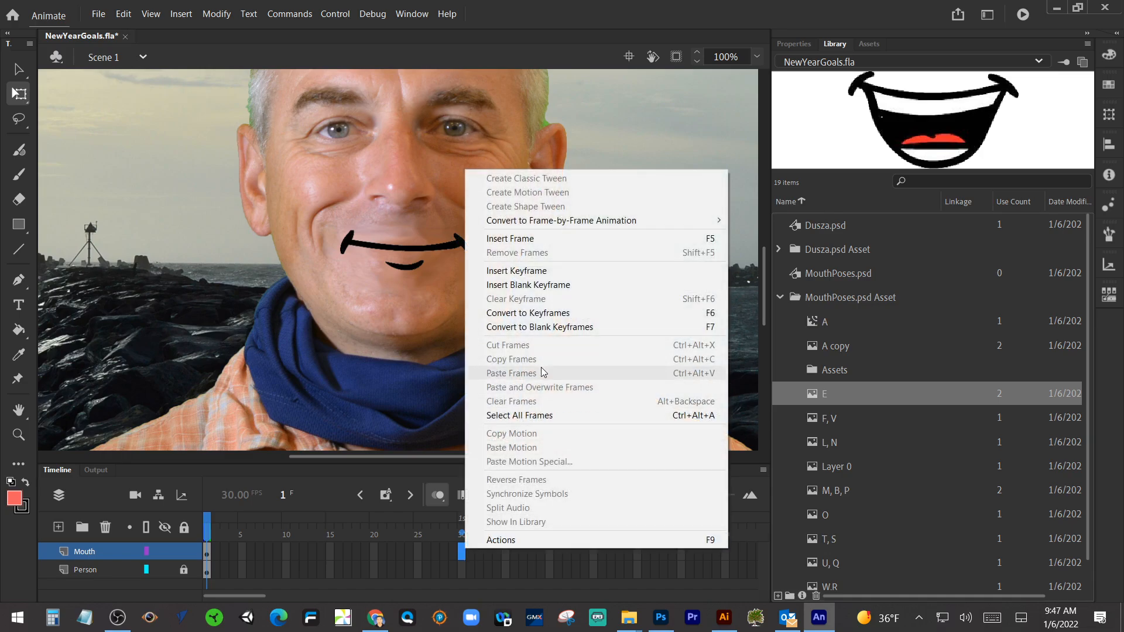
left_click(549, 242)
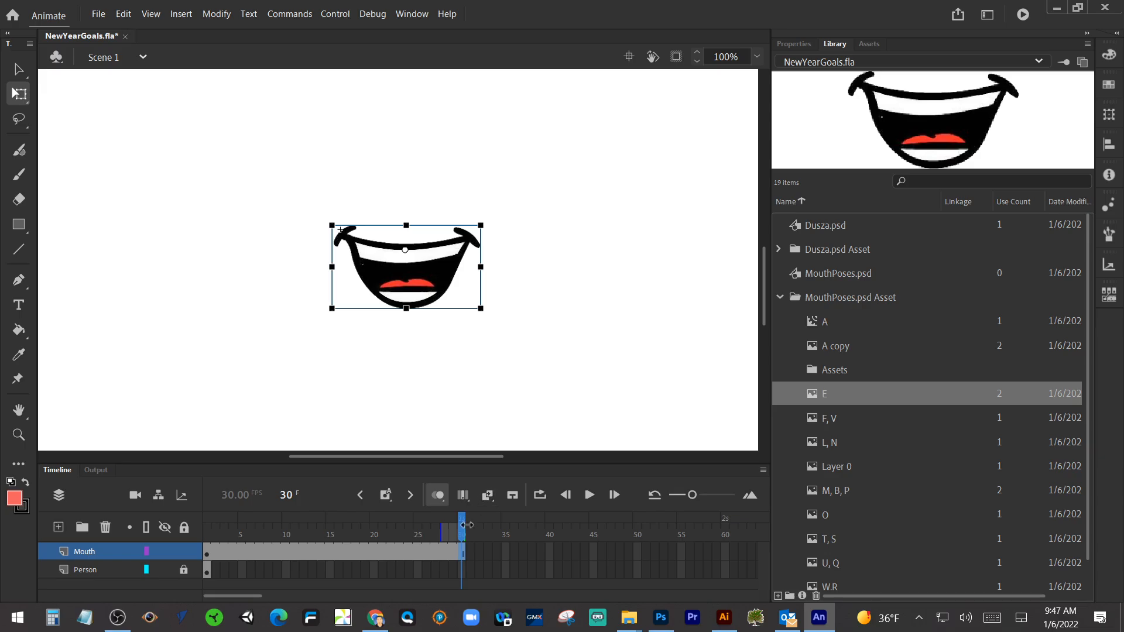
Set the looping of the Mouths graphic instance on frame 1 to play a single frame.
left_click_drag(462, 521, 208, 518)
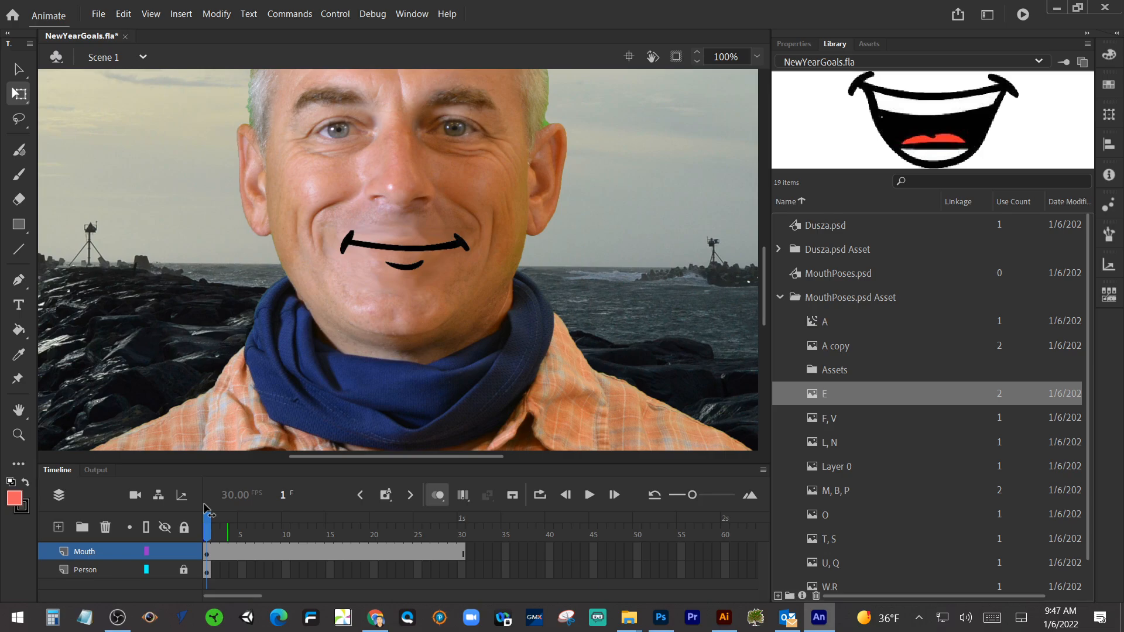
left_click(210, 553)
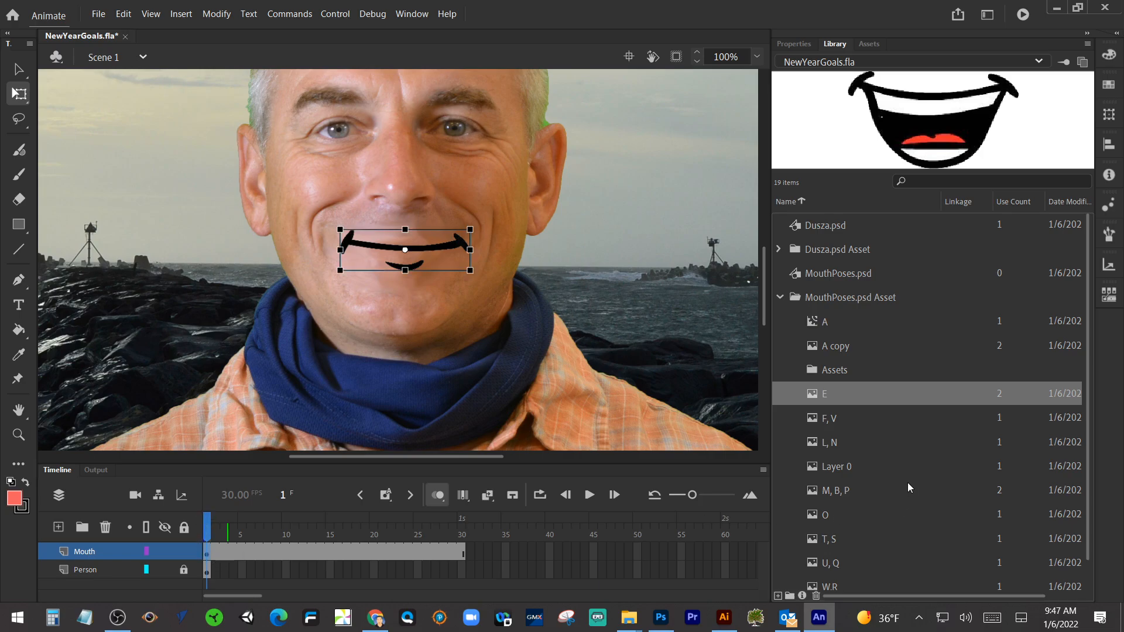
left_click(796, 45)
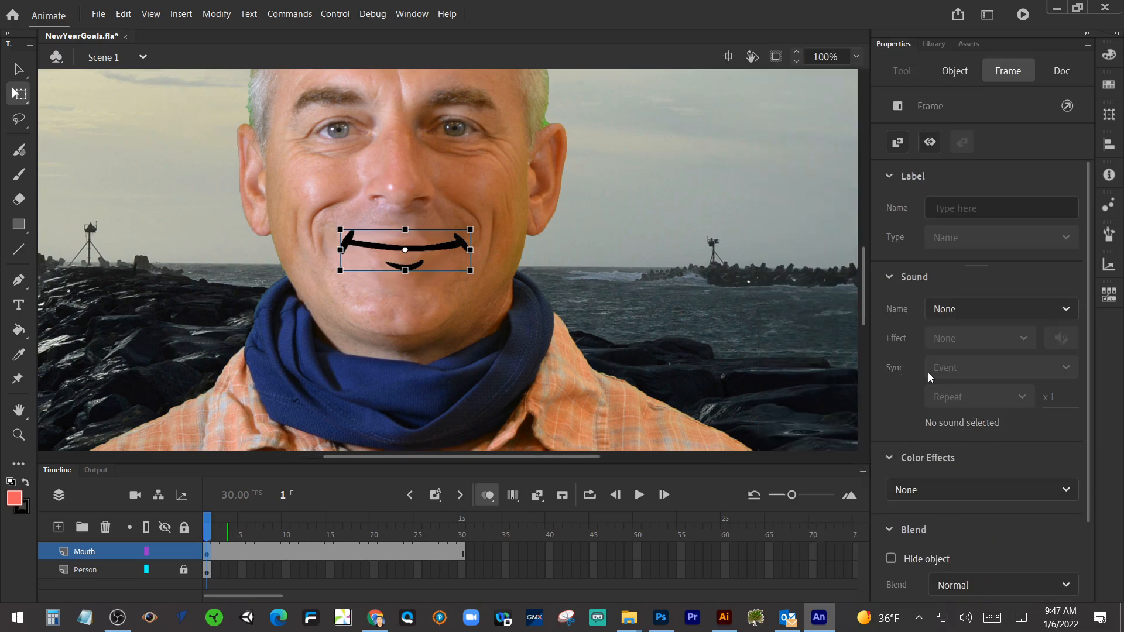
left_click(432, 257)
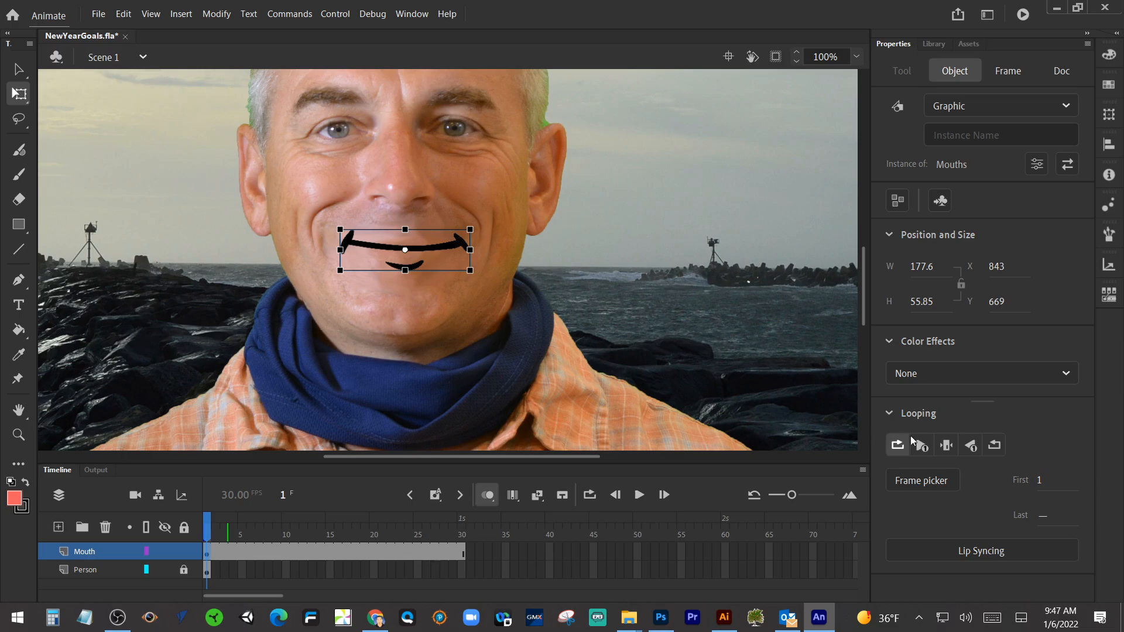
left_click(947, 446)
mouse_move(212, 524)
left_mouse_down()
mouse_move(274, 523)
mouse_move(209, 523)
left_mouse_up()
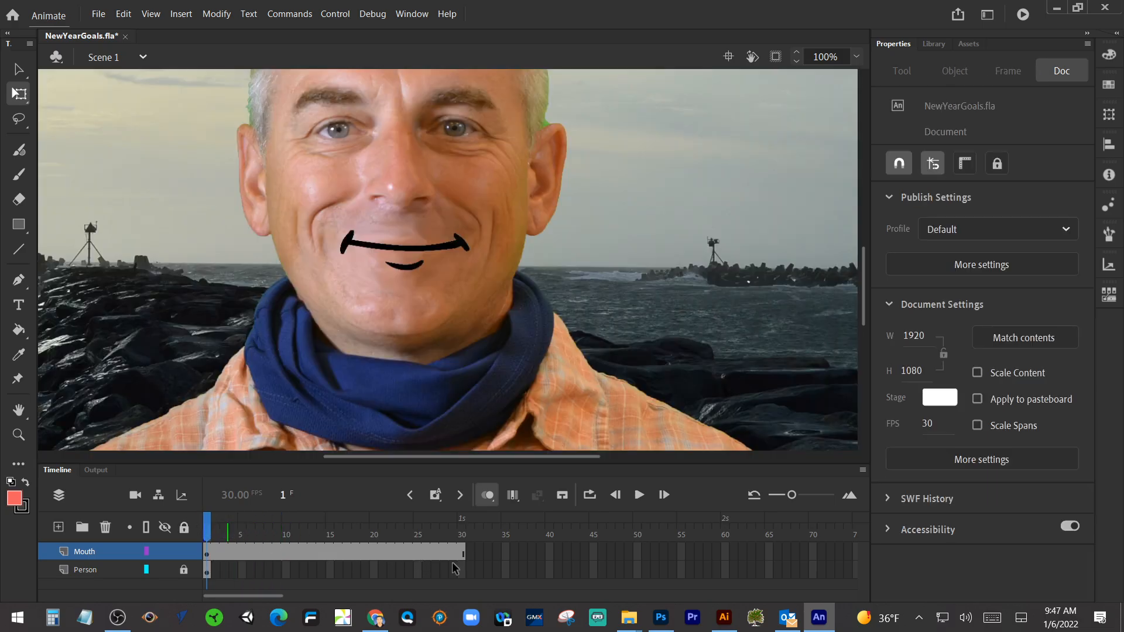
Extend the Person layer to frame 30 so the portrait lasts as long as the Mouth layer.
left_click(461, 568)
right_click(462, 568)
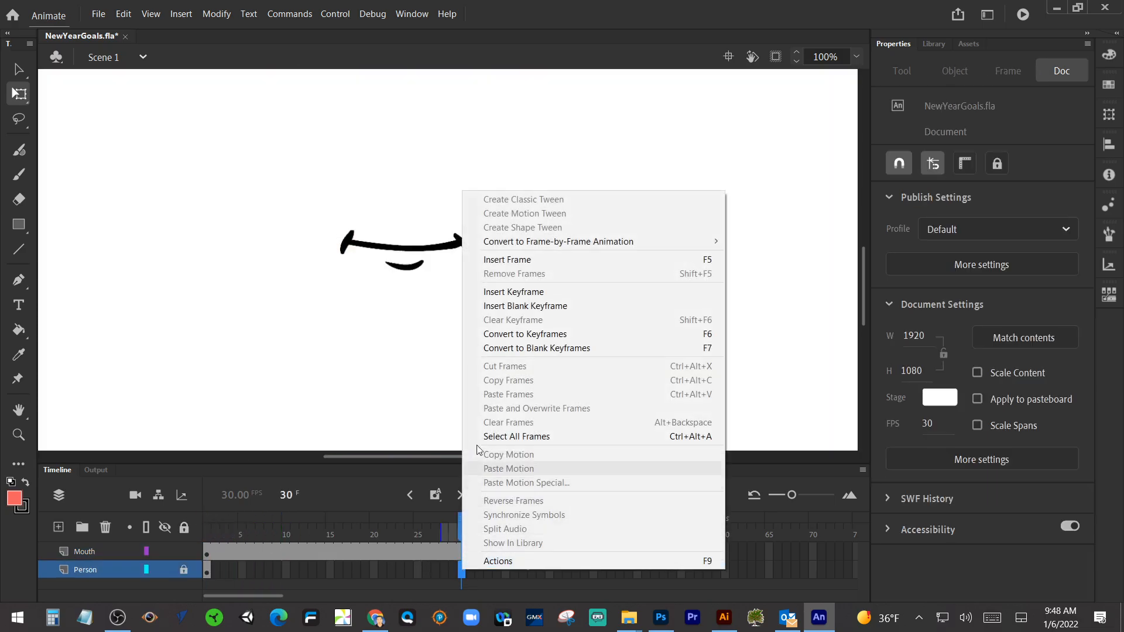
left_click(510, 261)
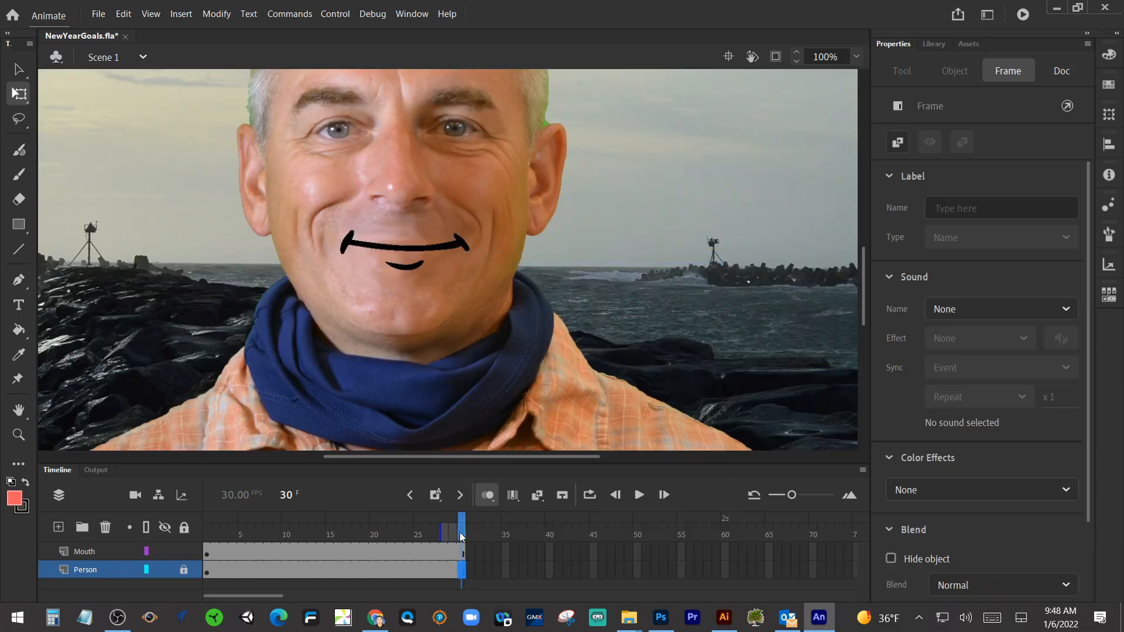
At frame 2 of the Mouth layer, use the Frame Picker with Create Keyframe enabled to assign mouth pose 3.
left_click_drag(461, 533, 220, 533)
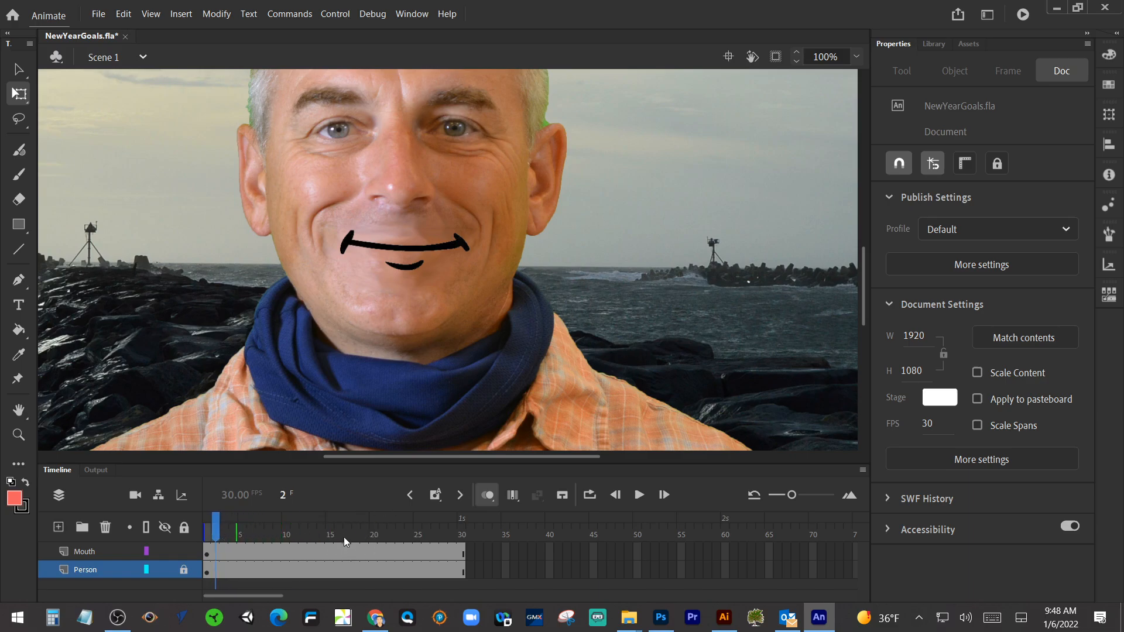
left_click(215, 552)
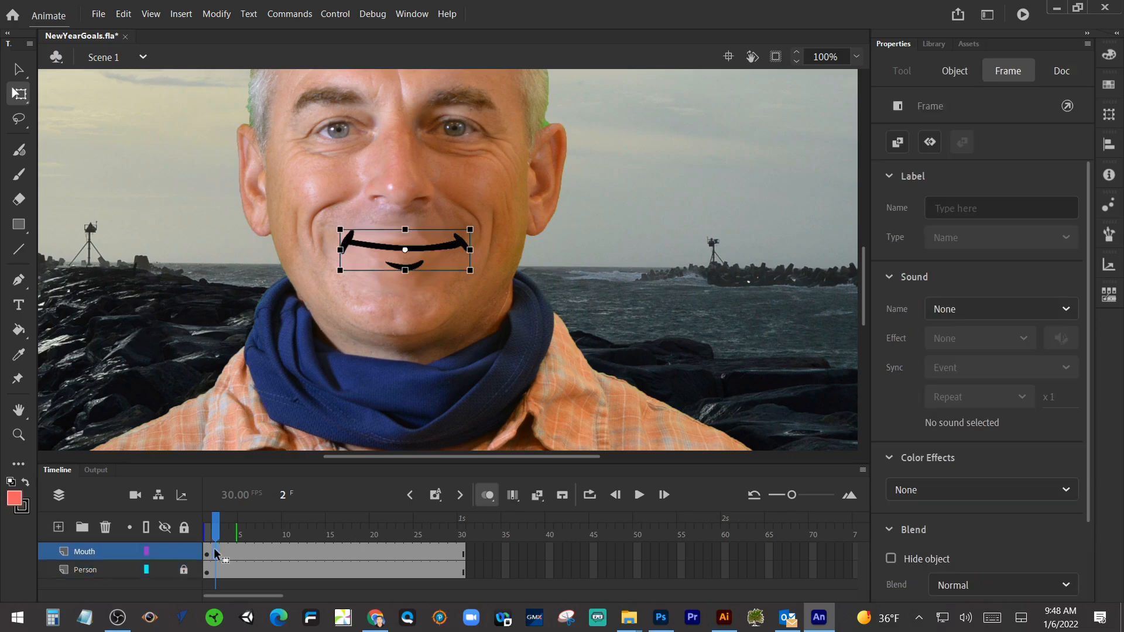
left_click(362, 249)
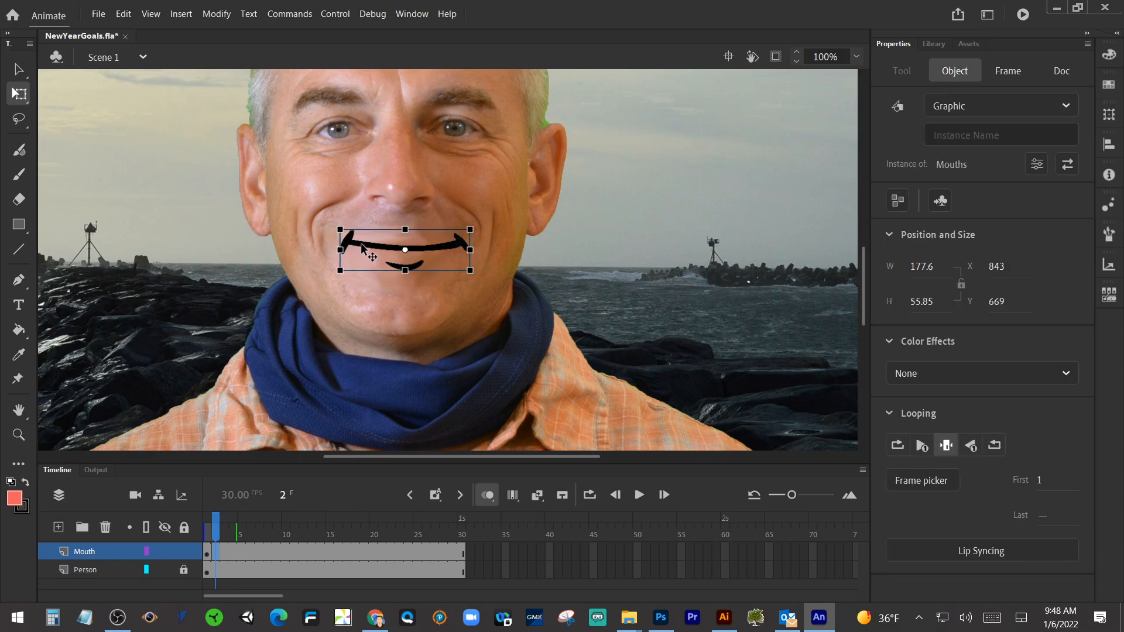
left_click(930, 483)
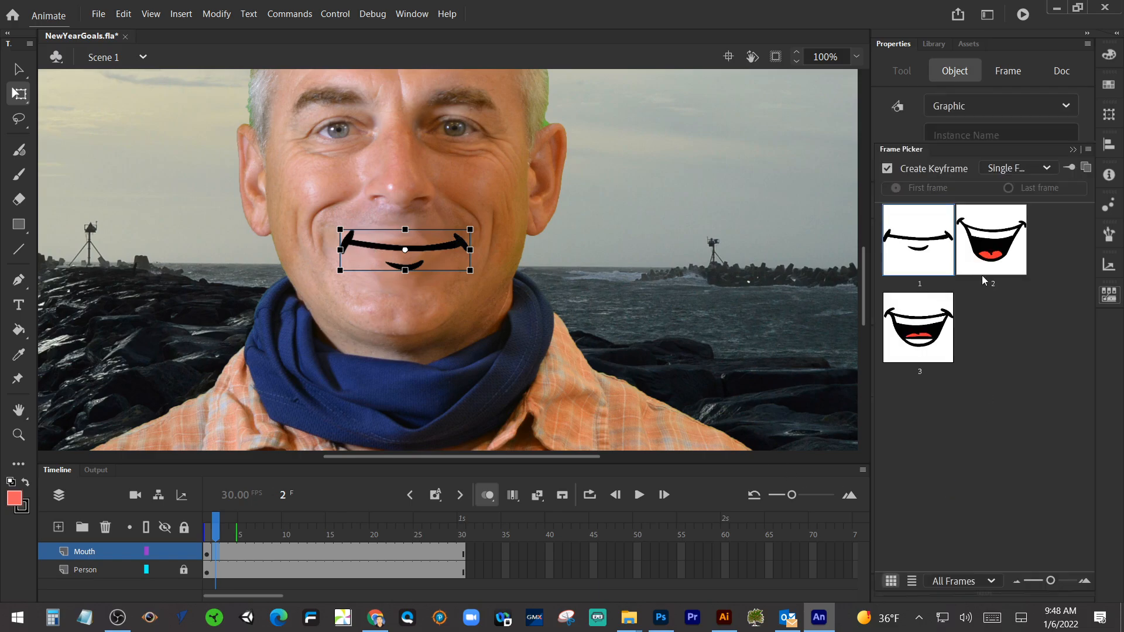
left_click(980, 230)
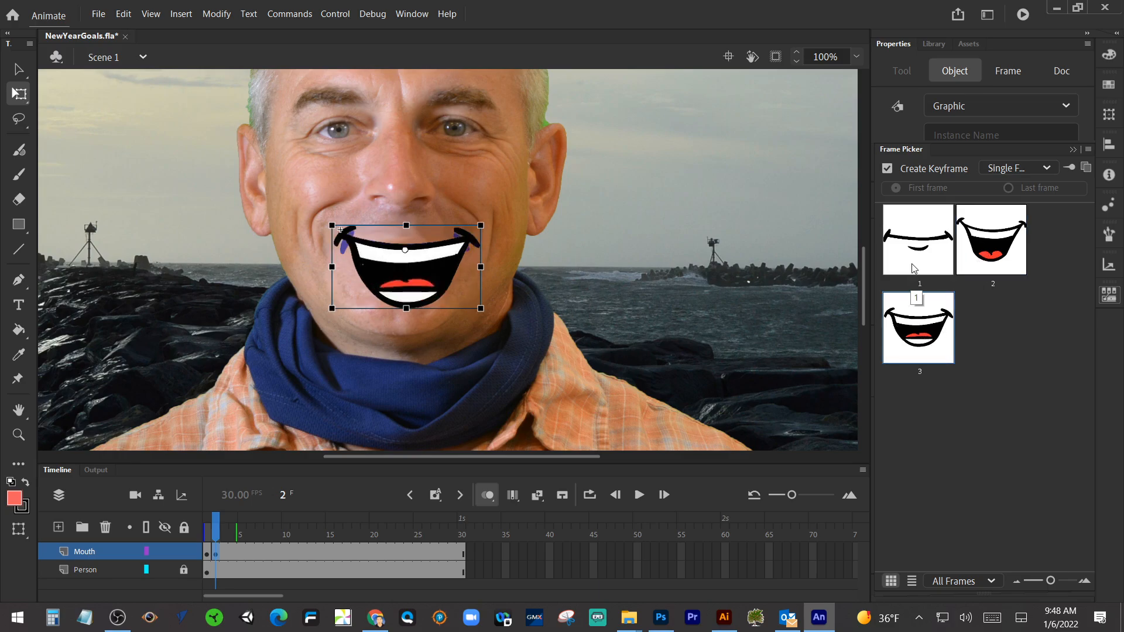
left_click(933, 325)
Turn off onion skinning and open the Mouths instance on frame 1 for editing in place.
left_click(207, 552)
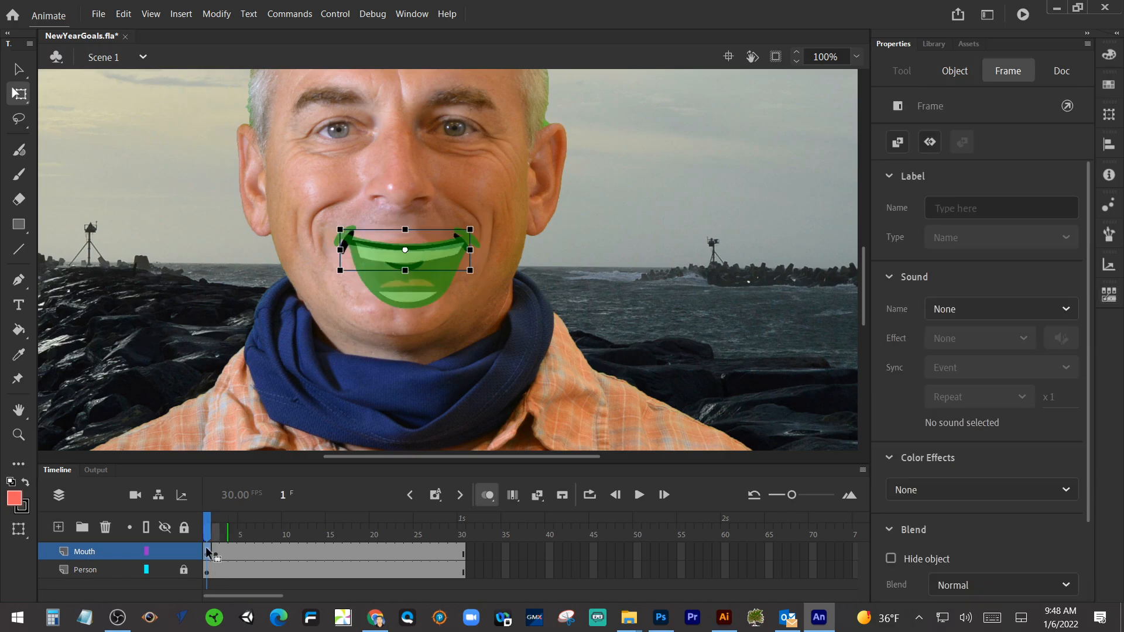
left_click(488, 496)
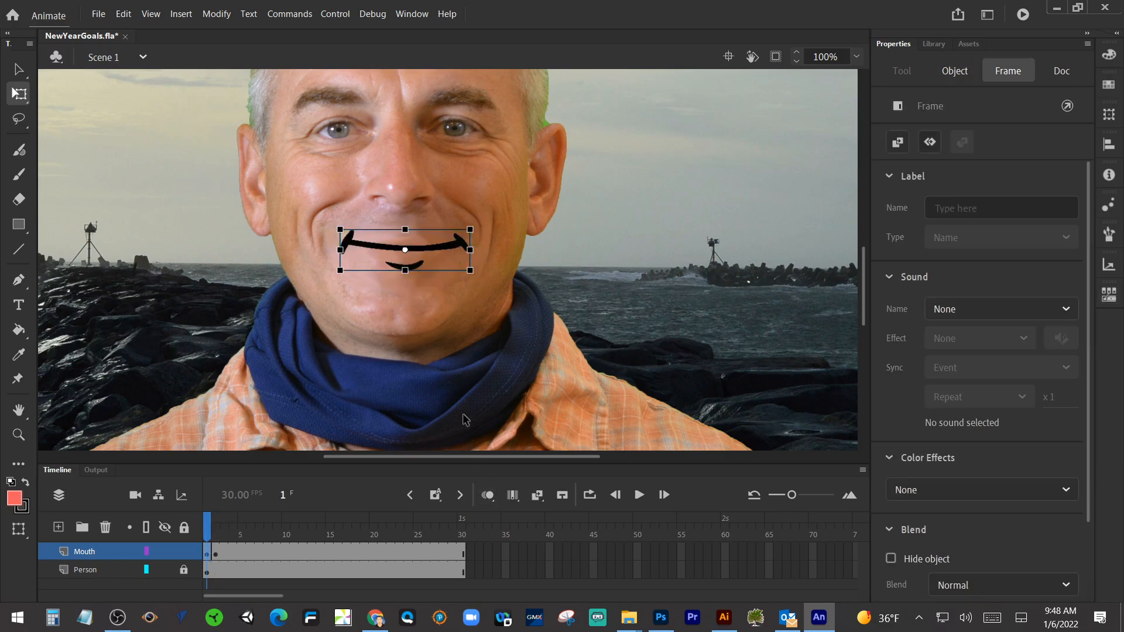
double_click(378, 248)
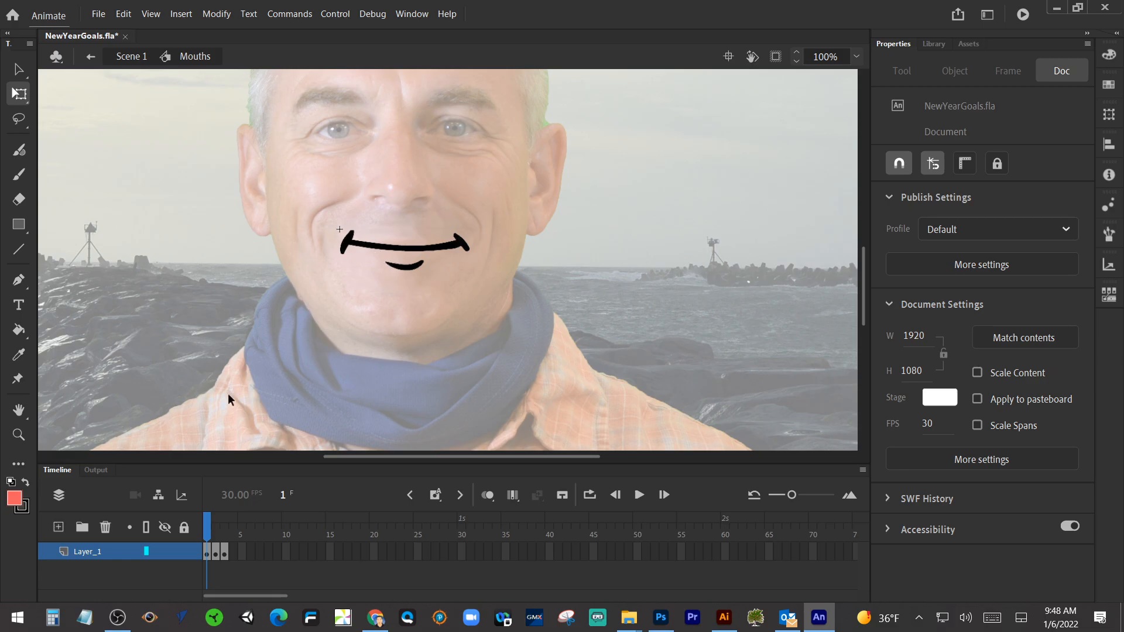
Insert a blank keyframe at frame 4 of Layer_1 in the Mouths symbol.
left_click(233, 555)
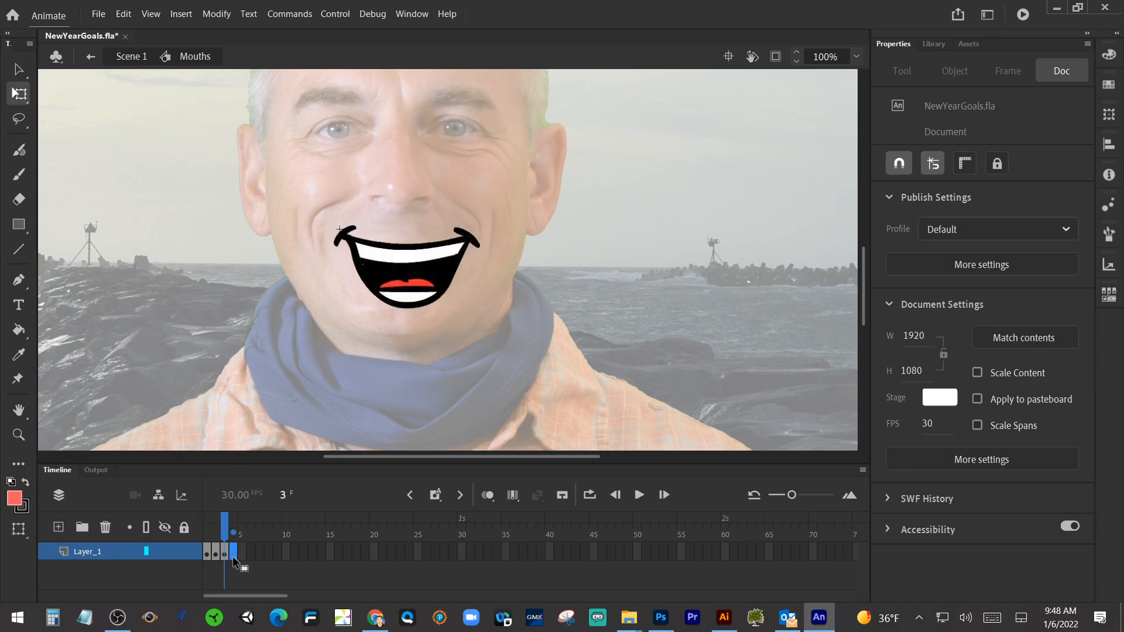
right_click(233, 556)
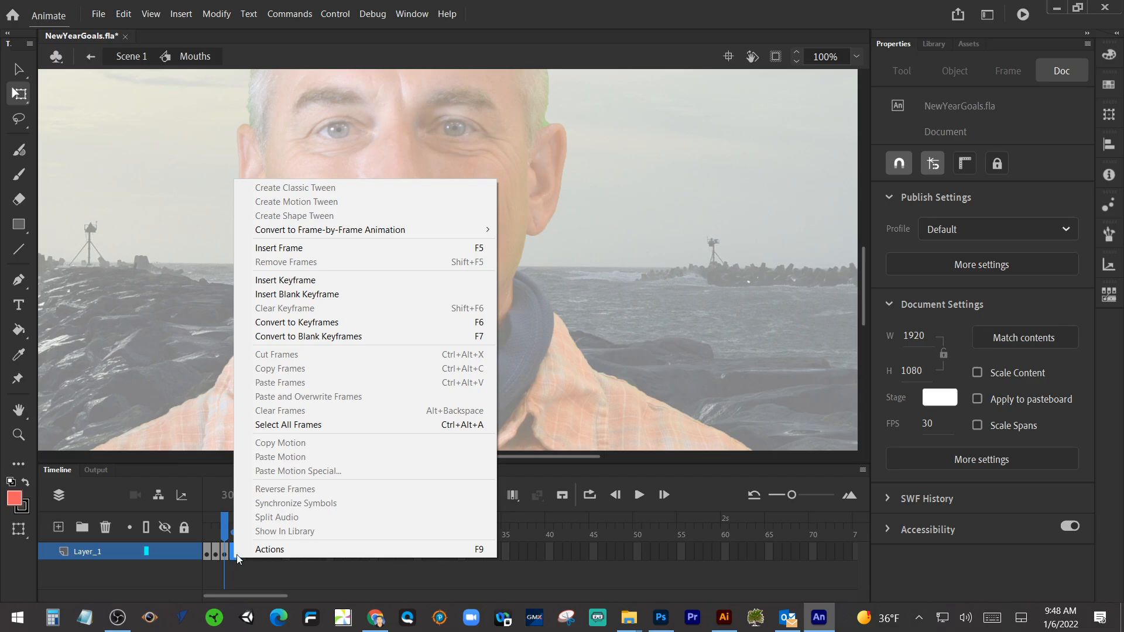
left_click(311, 295)
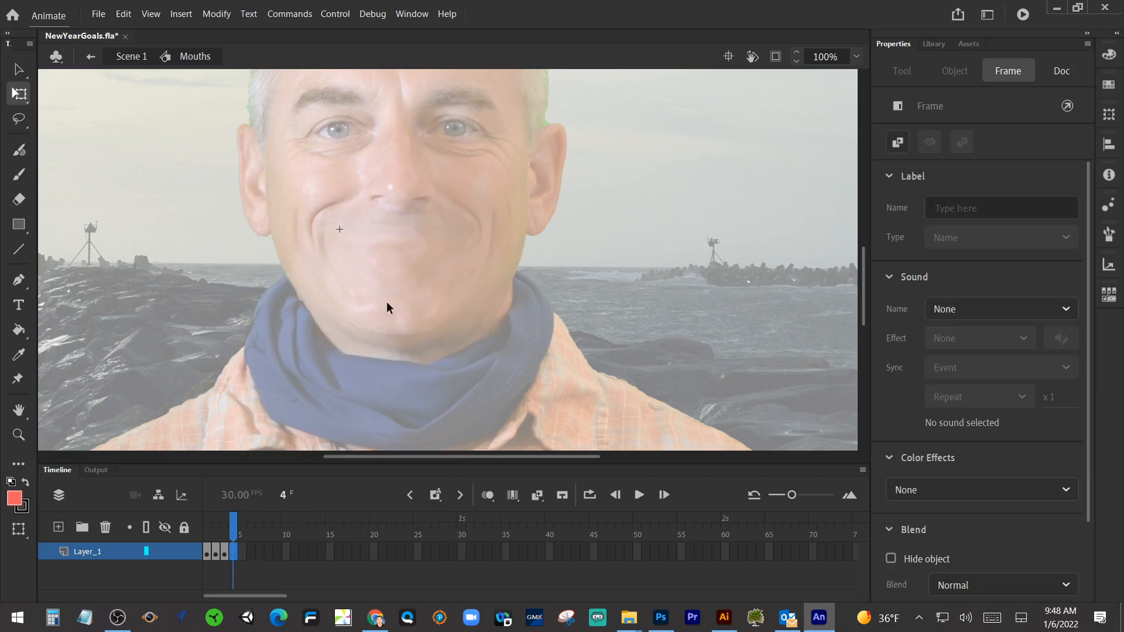
Turn on onion skinning and place the F, V mouth from the library on frame 4 over the man's mouth area.
left_click(935, 44)
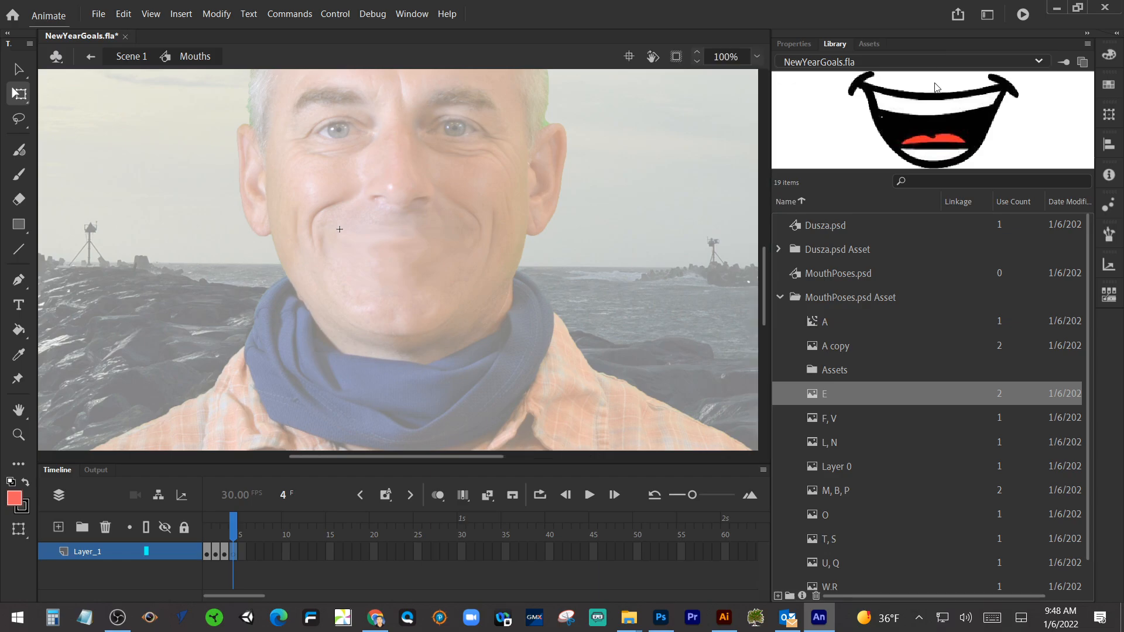
left_click(813, 419)
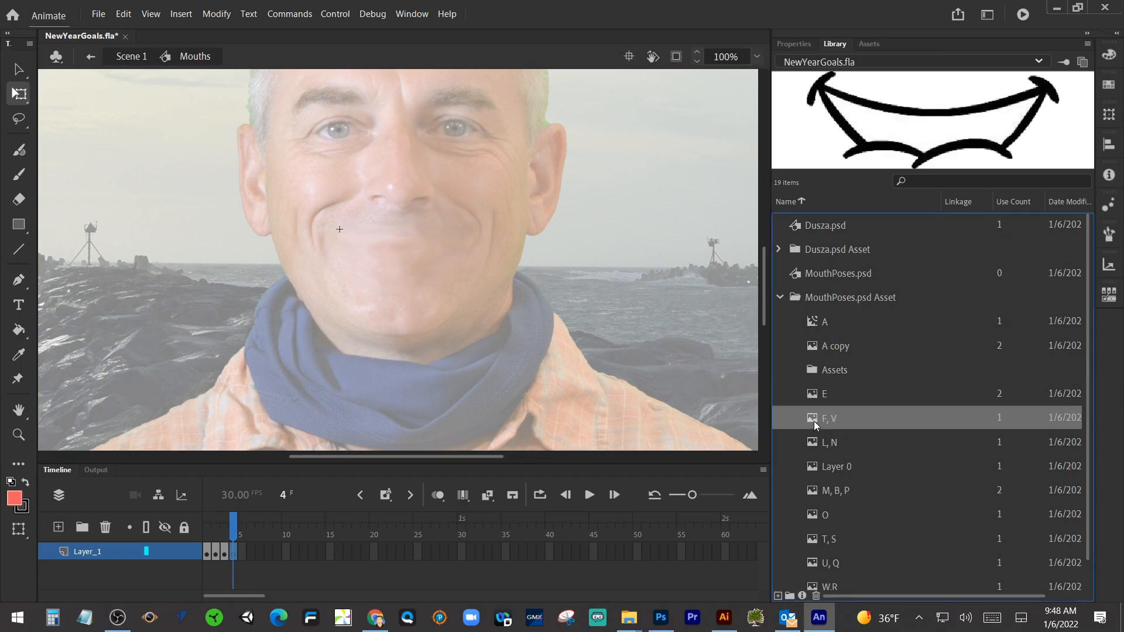
left_click(438, 495)
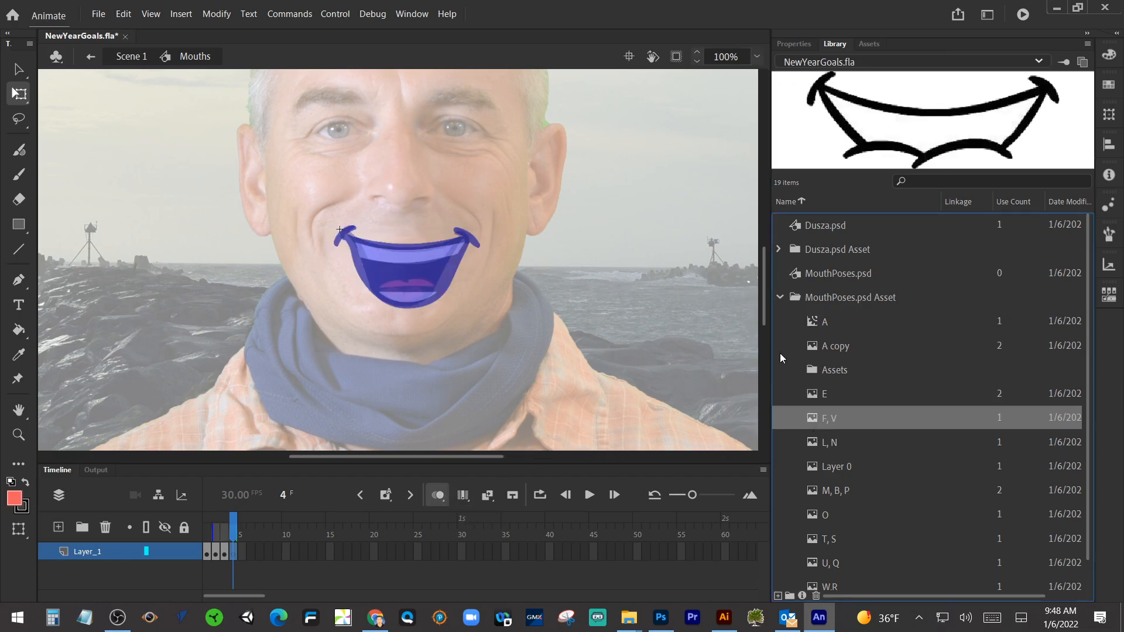
left_click_drag(789, 417, 417, 241)
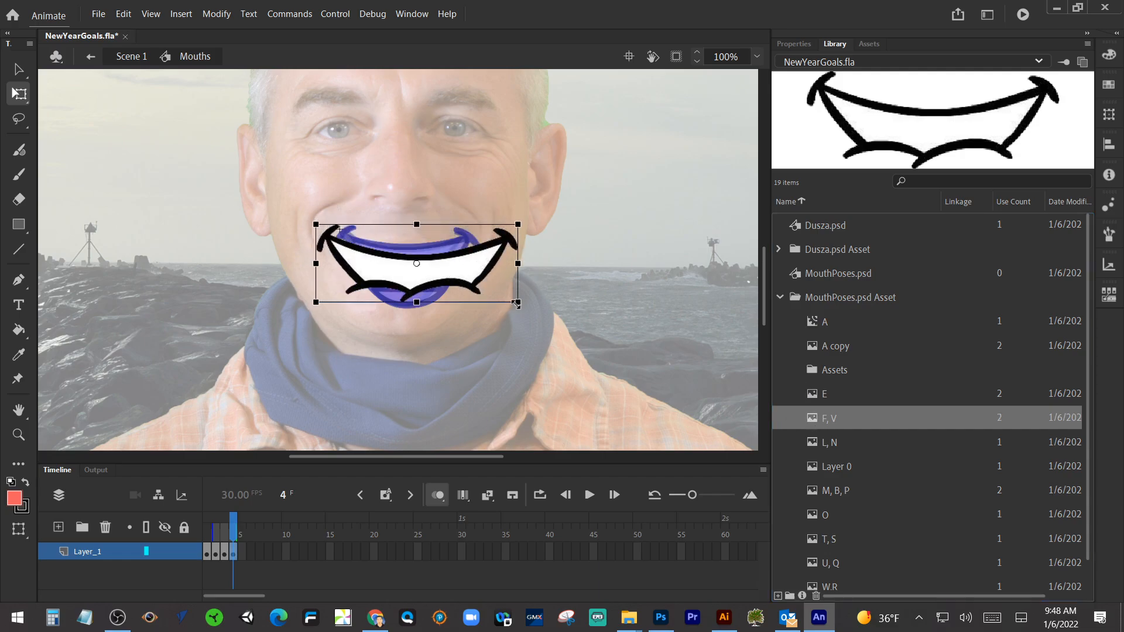
Scale the F, V mouth down to about the width of the frame 3 mouth and move it up to align its corners.
left_click_drag(518, 302, 450, 260)
key("ctrl+z")
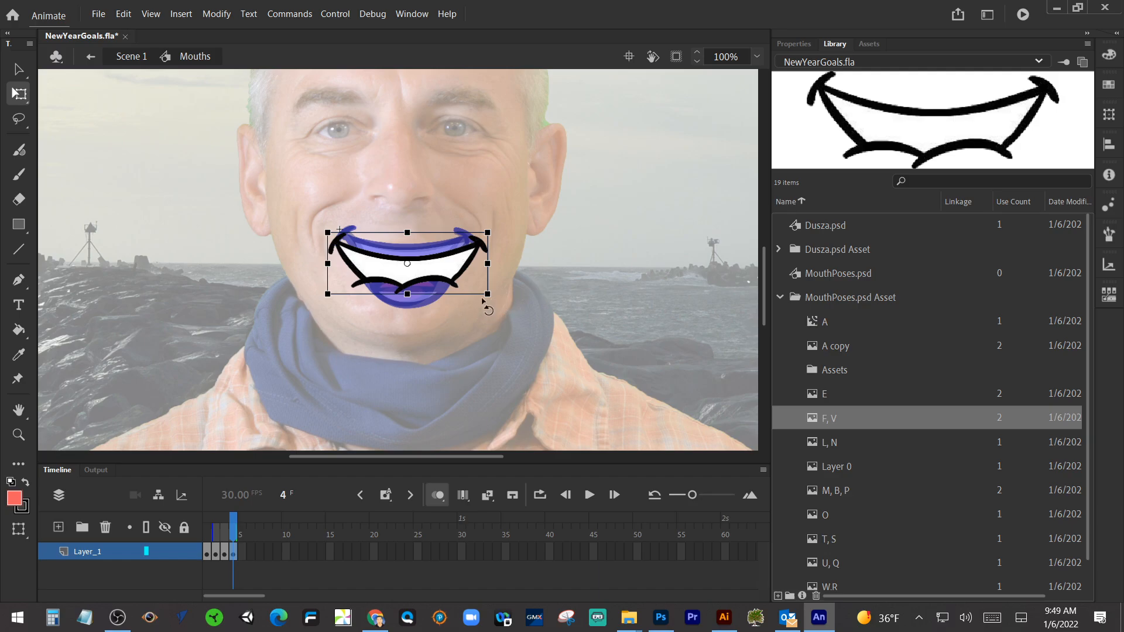
left_click_drag(482, 289, 475, 287)
key("shift+Up")
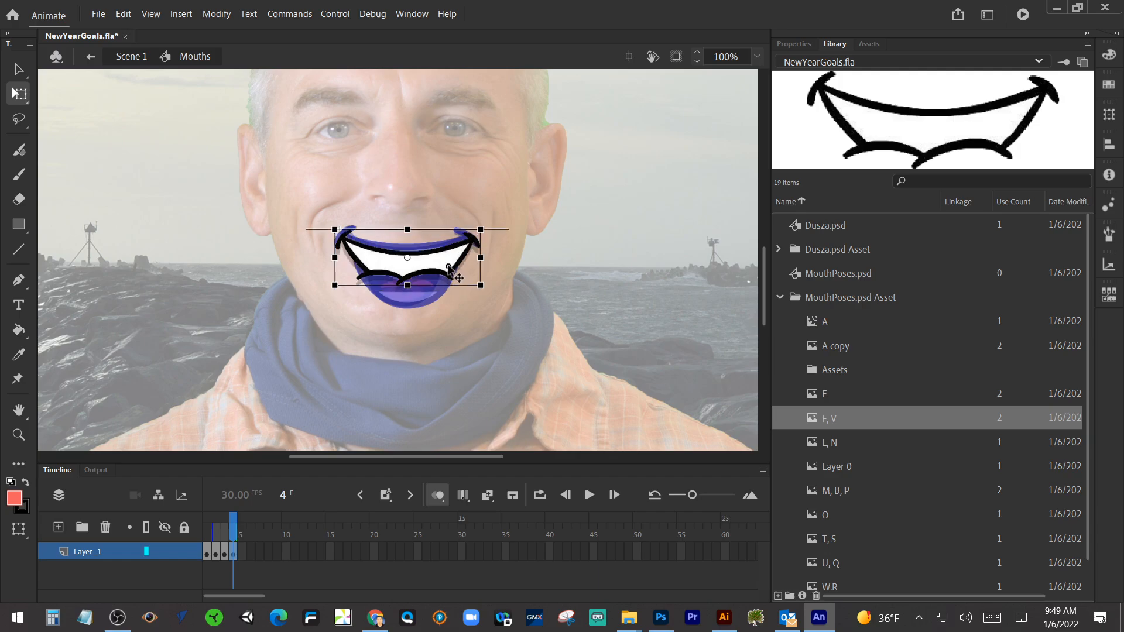